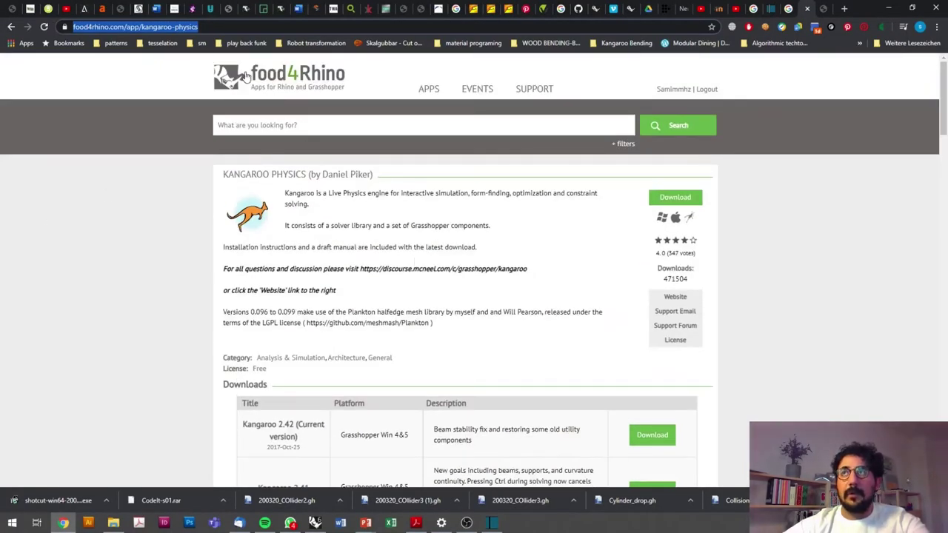
Scroll to the Kangaroo Physics Downloads table, then browse the Weaverbird plugin page
{"action": "scroll", "coordinate": [452, 391], "scroll_direction": "down", "scroll_amount": 2}
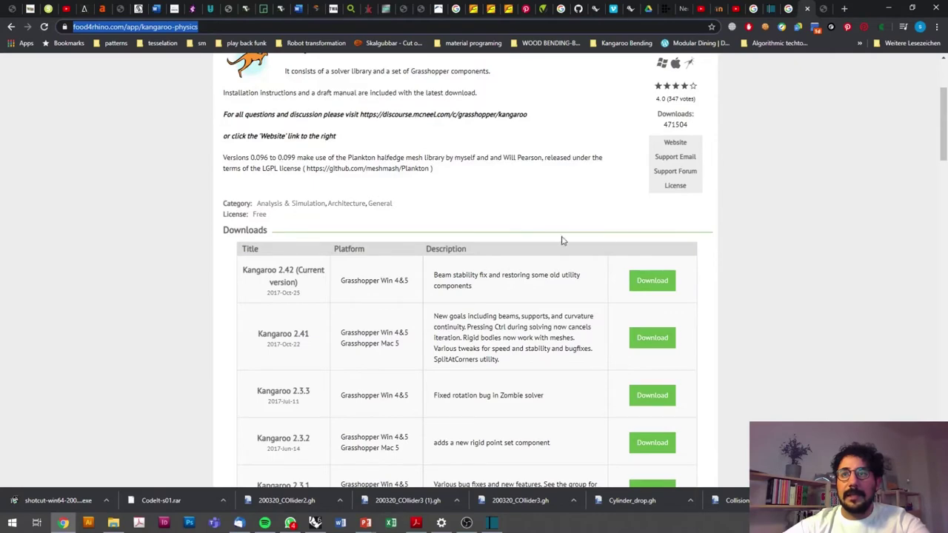
{"action": "left_click", "coordinate": [821, 10]}
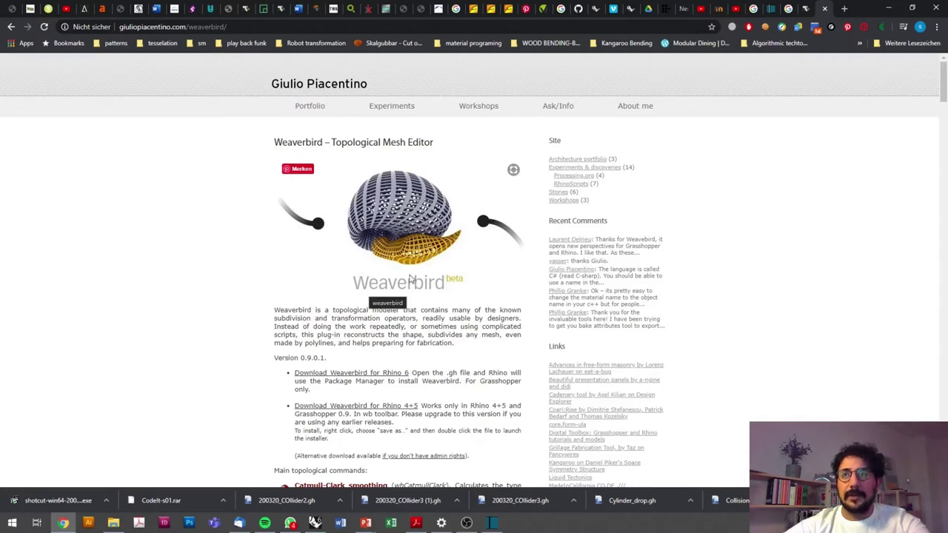
{"action": "scroll", "coordinate": [410, 279], "scroll_direction": "down", "scroll_amount": 2}
{"action": "scroll", "coordinate": [415, 281], "scroll_direction": "down", "scroll_amount": 2}
{"action": "scroll", "coordinate": [437, 293], "scroll_direction": "up", "scroll_amount": 4}
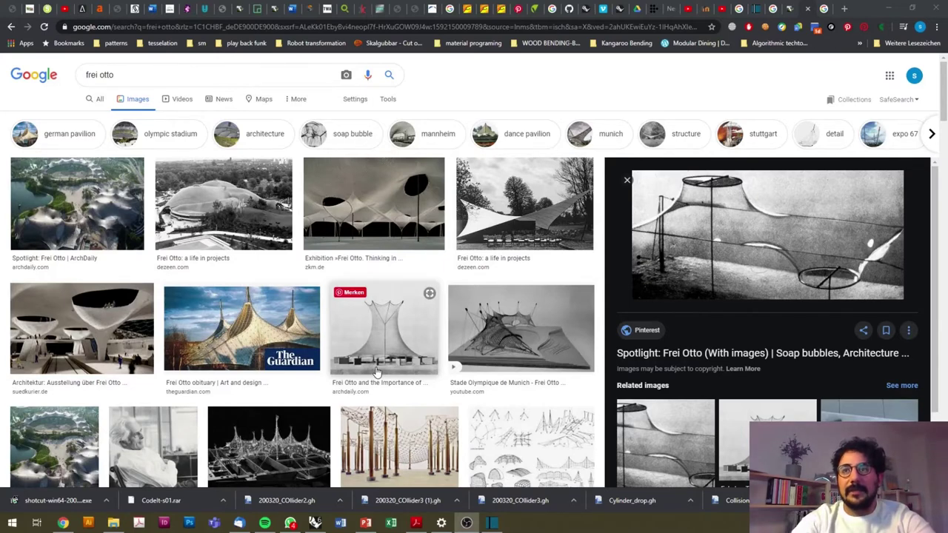
Switch to the 'form finding gaudi' Google Images results tab
{"action": "left_click", "coordinate": [823, 10]}
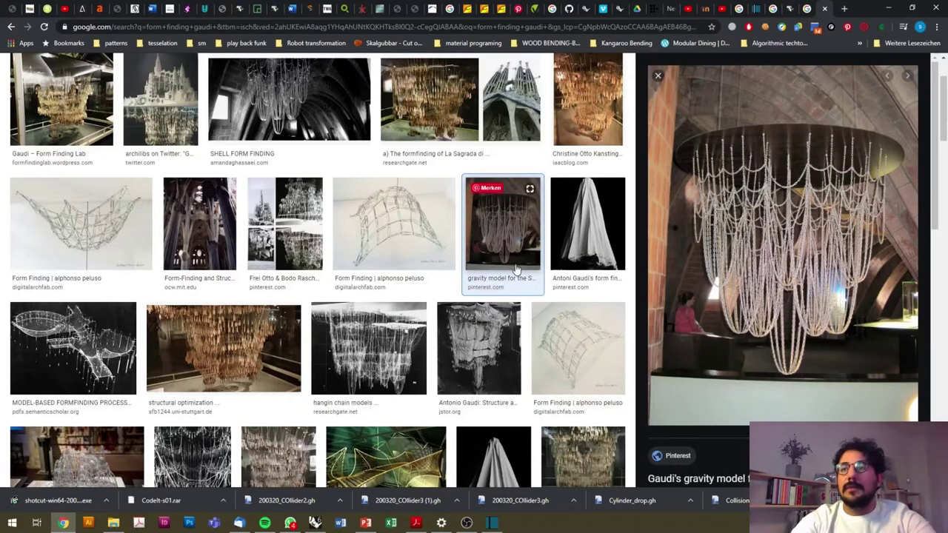
Preview the La Sagrada form-finding result and the related Hyper-Threads exhibit image
{"action": "scroll", "coordinate": [515, 271], "scroll_direction": "down", "scroll_amount": 1}
{"action": "scroll", "coordinate": [515, 271], "scroll_direction": "up", "scroll_amount": 2}
{"action": "left_click", "coordinate": [522, 241]}
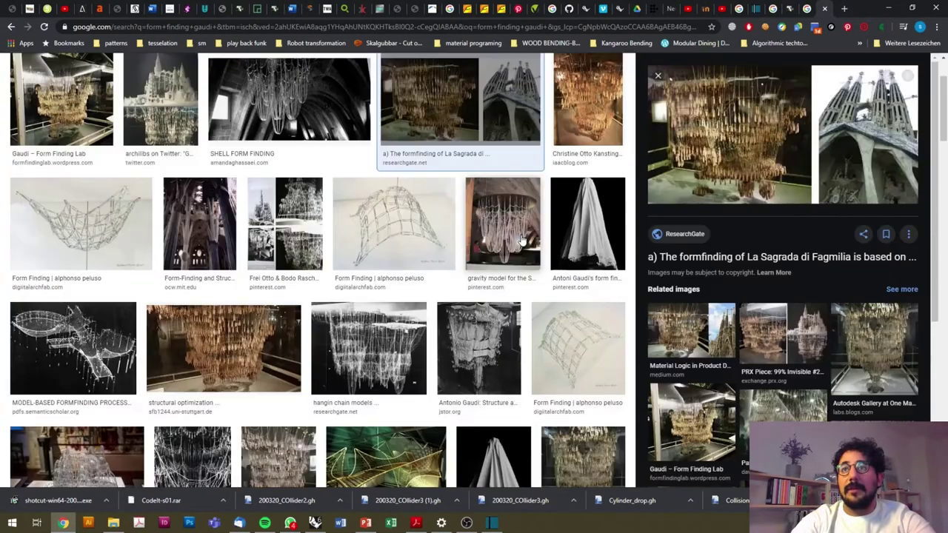
{"action": "scroll", "coordinate": [522, 240], "scroll_direction": "down", "scroll_amount": 1}
{"action": "mouse_move", "coordinate": [781, 133]}
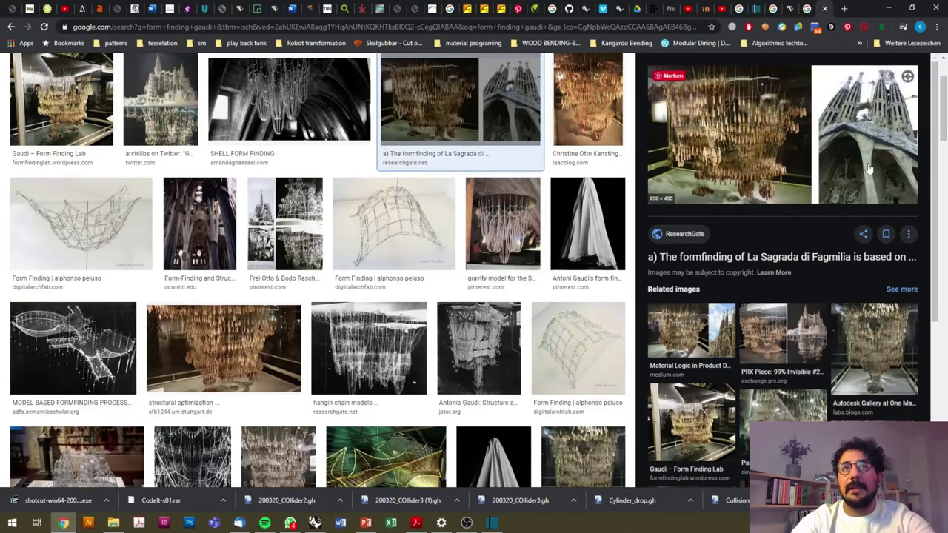
{"action": "left_click", "coordinate": [866, 340]}
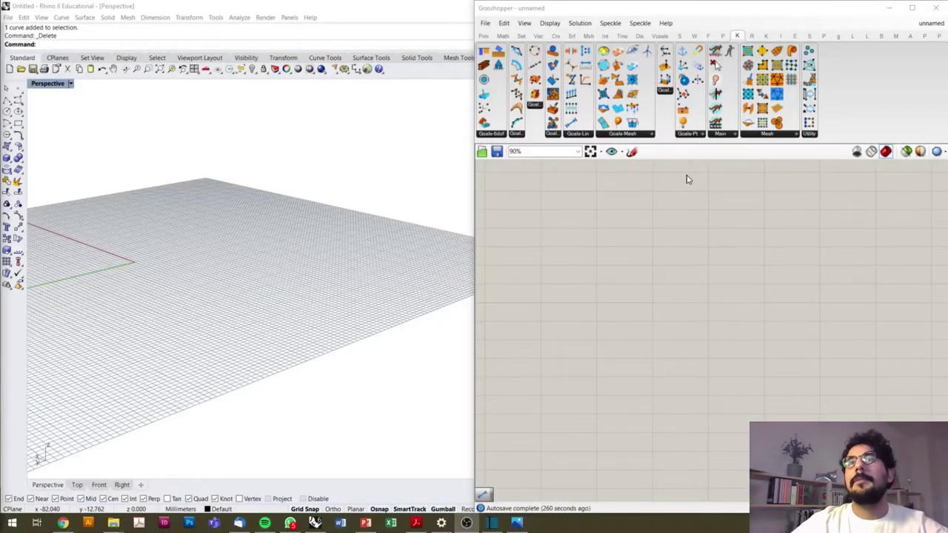
Glance through other plugin component tabs in Grasshopper, returning to Kangaroo
{"action": "left_click", "coordinate": [749, 281]}
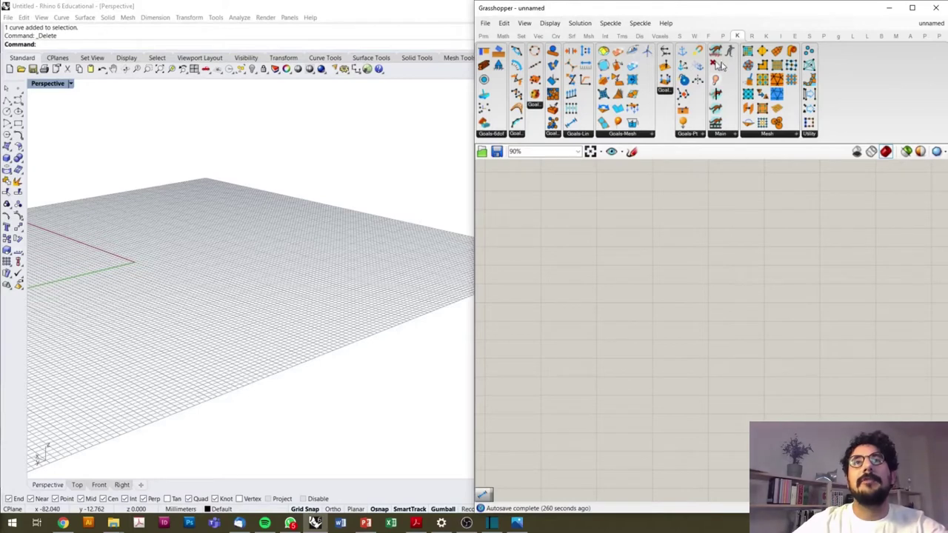
{"action": "left_click", "coordinate": [767, 37]}
{"action": "left_click", "coordinate": [738, 36]}
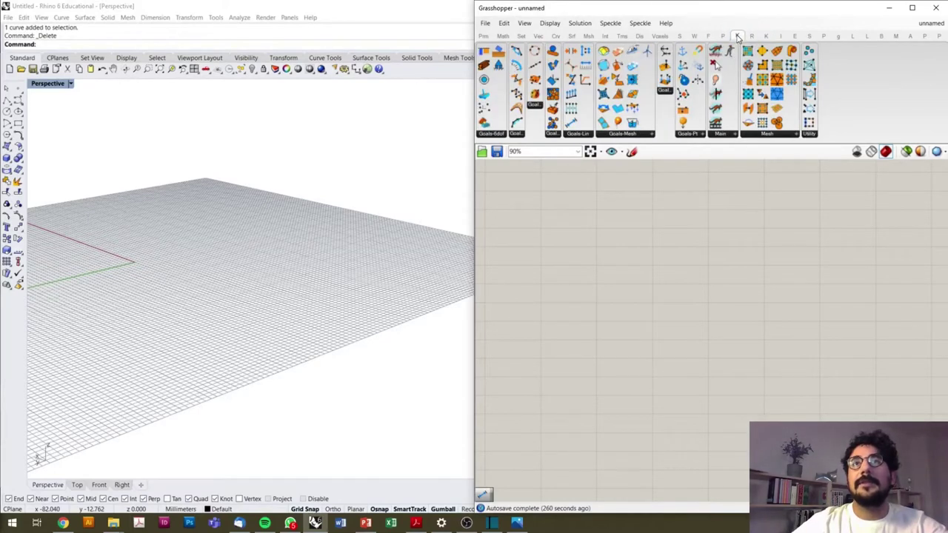
{"action": "left_click", "coordinate": [694, 36]}
{"action": "left_click", "coordinate": [737, 36]}
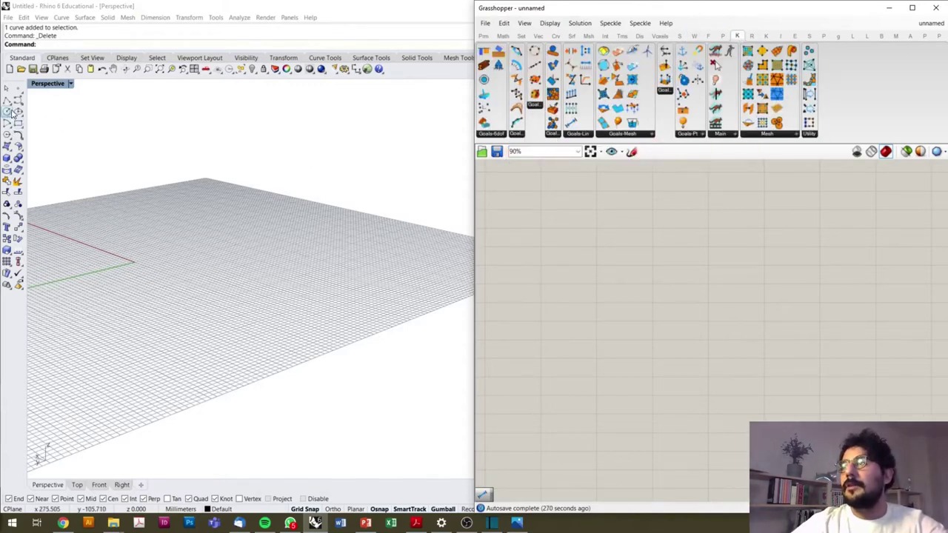
Draw a two-point straight line in the Rhino viewport
{"action": "left_click", "coordinate": [377, 196]}
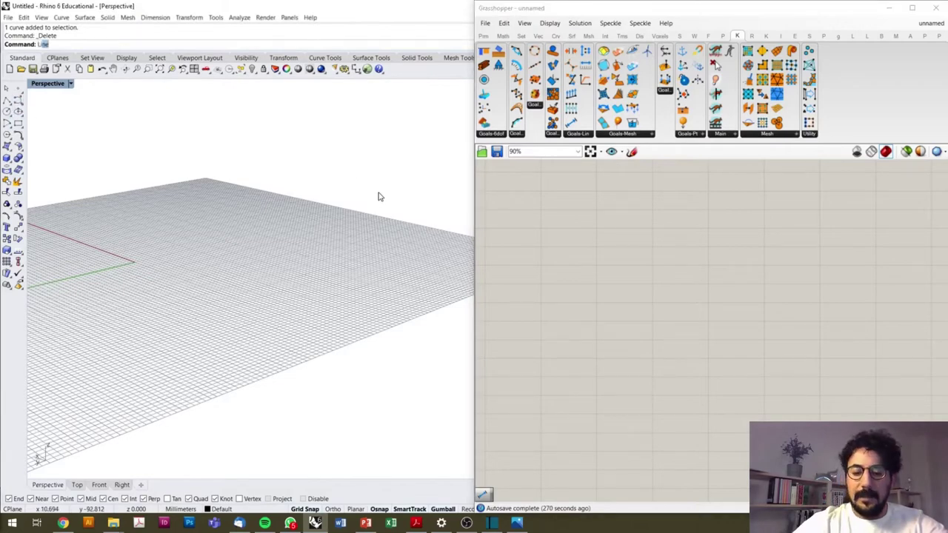
{"action": "type", "text": "line"}
{"action": "key", "text": "Return"}
{"action": "left_click", "coordinate": [137, 170]}
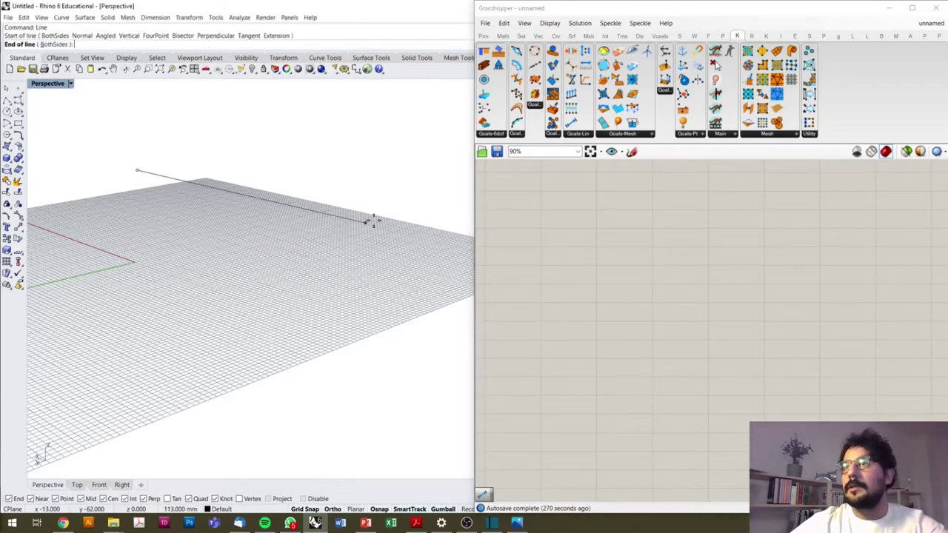
{"action": "left_click", "coordinate": [370, 223]}
{"action": "right_click_drag", "start_coordinate": [339, 237], "coordinate": [274, 247]}
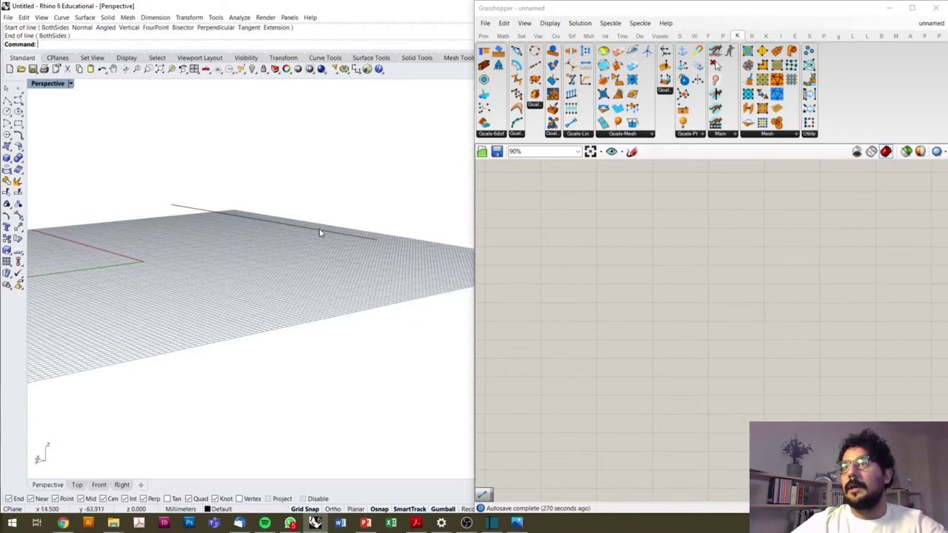
Raise the line above the construction plane with the gumball Z arrow
{"action": "left_click", "coordinate": [261, 220]}
{"action": "left_click_drag", "start_coordinate": [260, 205], "coordinate": [272, 174]}
{"action": "right_click_drag", "start_coordinate": [272, 174], "coordinate": [279, 197]}
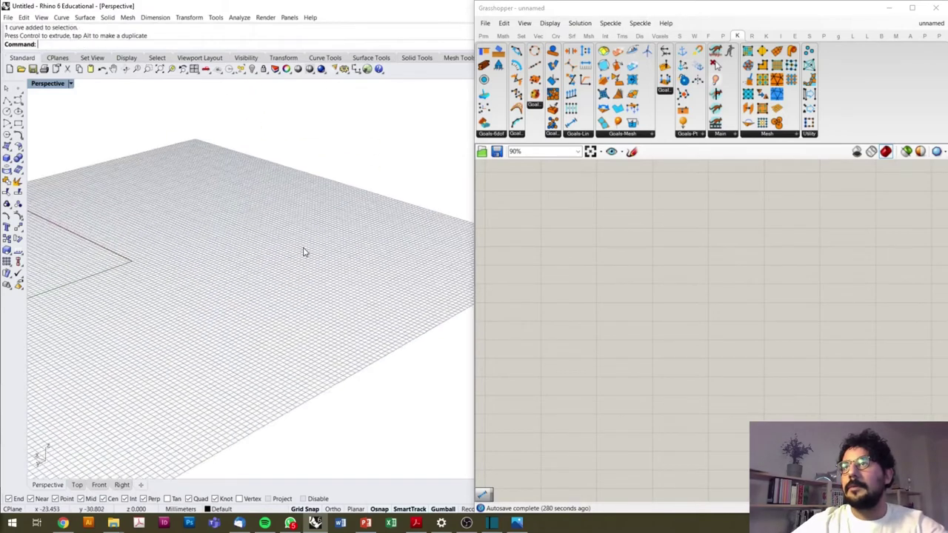
{"action": "left_click", "coordinate": [248, 151]}
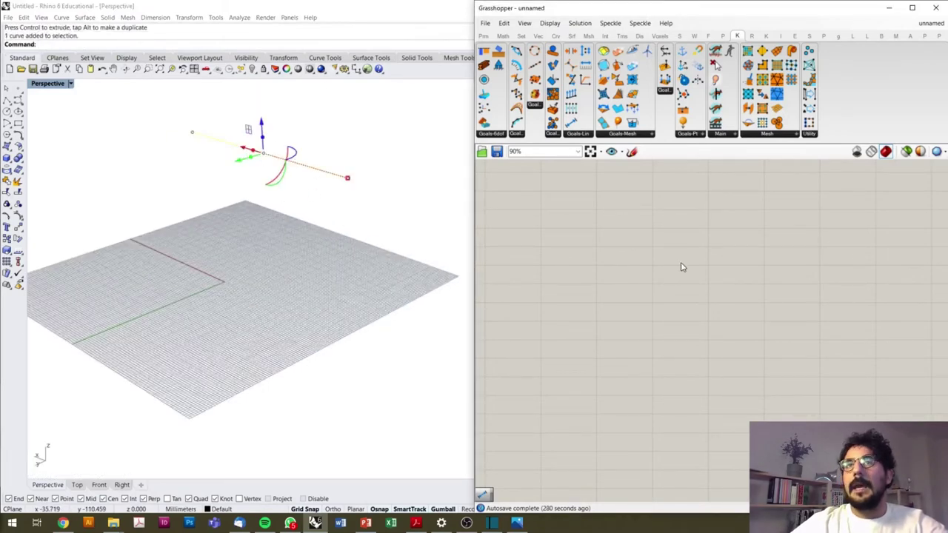
{"action": "double_click", "coordinate": [594, 213]}
Add a Curve parameter and set it to the drawn Rhino line
{"action": "type", "text": "crv"}
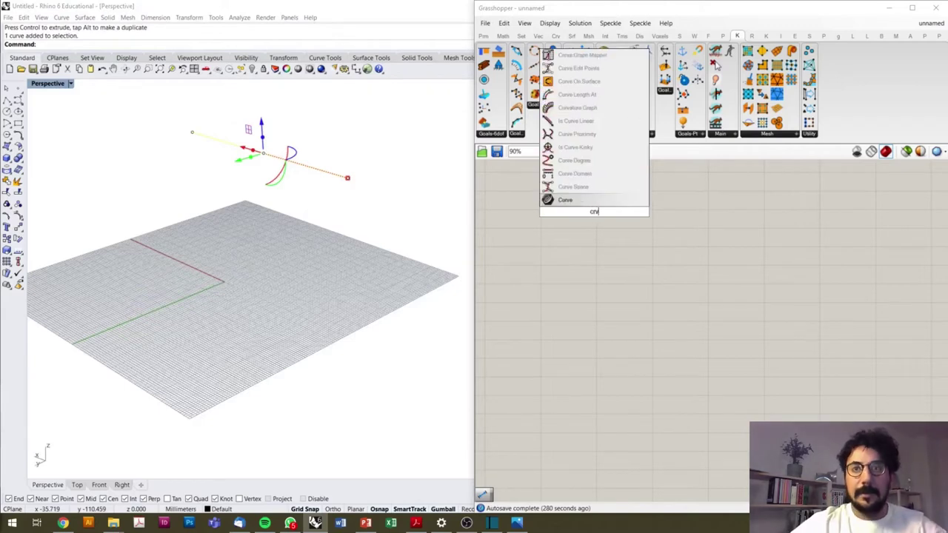
{"action": "left_click", "coordinate": [584, 204]}
{"action": "right_click", "coordinate": [592, 215]}
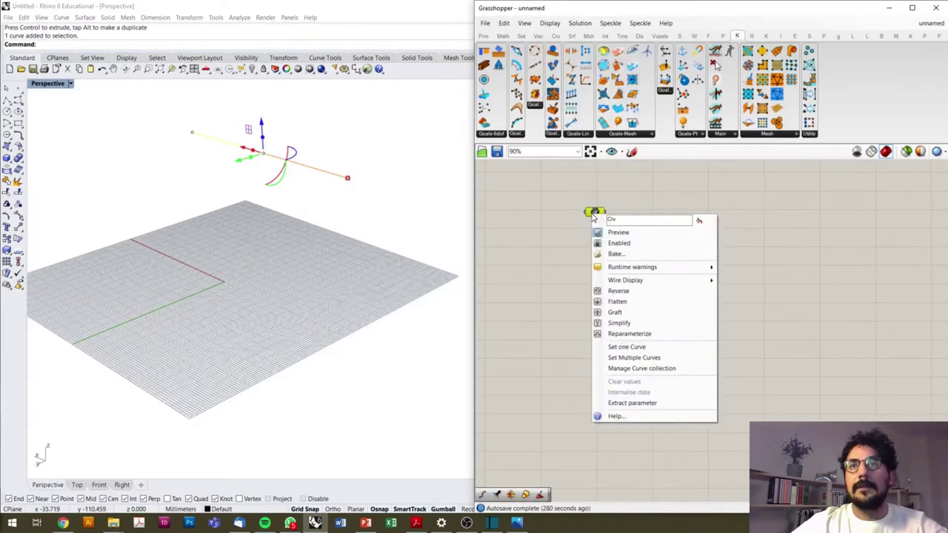
{"action": "left_click", "coordinate": [624, 350]}
{"action": "left_click", "coordinate": [326, 224]}
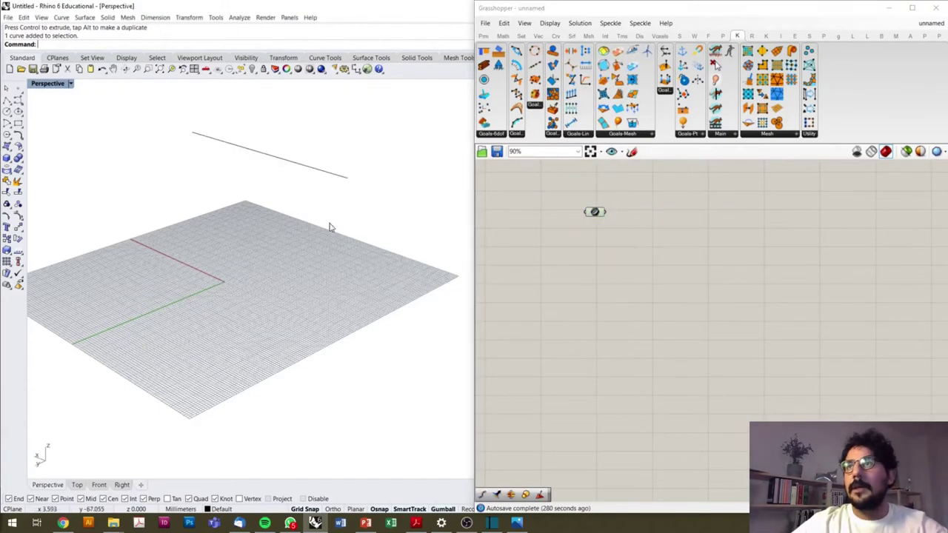
{"action": "left_click", "coordinate": [289, 159]}
{"action": "right_click_drag", "start_coordinate": [289, 157], "coordinate": [229, 182]}
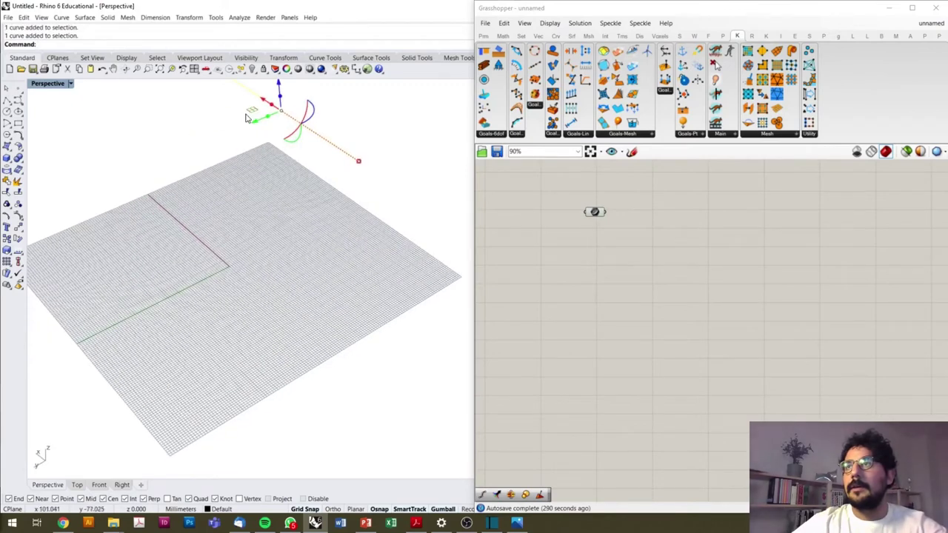
{"action": "left_click_drag", "start_coordinate": [237, 131], "coordinate": [360, 210]}
{"action": "right_click_drag", "start_coordinate": [361, 210], "coordinate": [346, 230]}
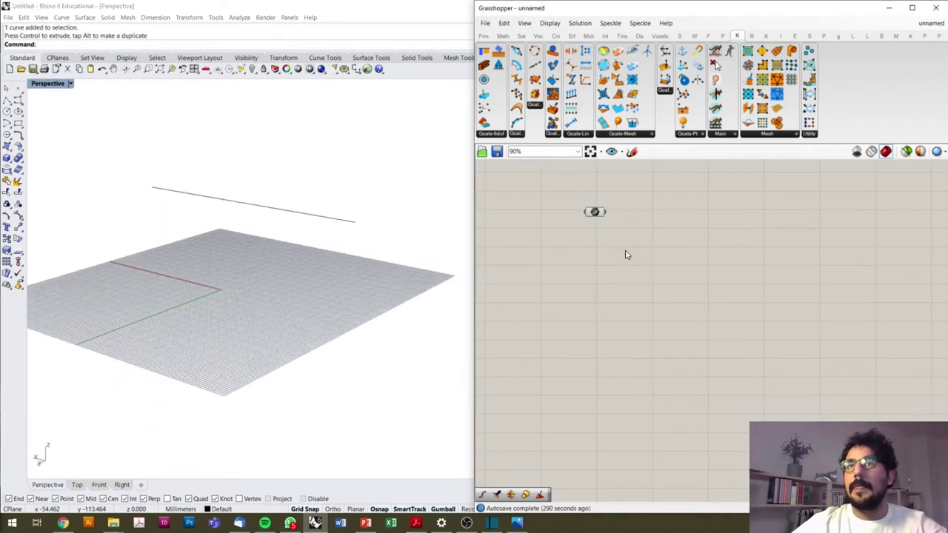
{"action": "scroll", "coordinate": [603, 213], "scroll_direction": "up", "scroll_amount": 5}
Add a Divide Curve component fed by the referenced line
{"action": "double_click", "coordinate": [679, 236]}
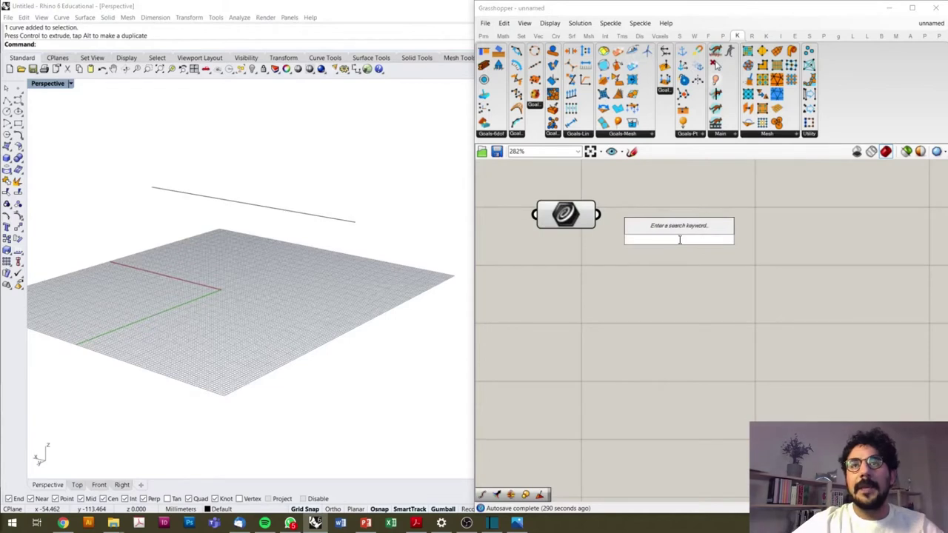
{"action": "type", "text": "divide"}
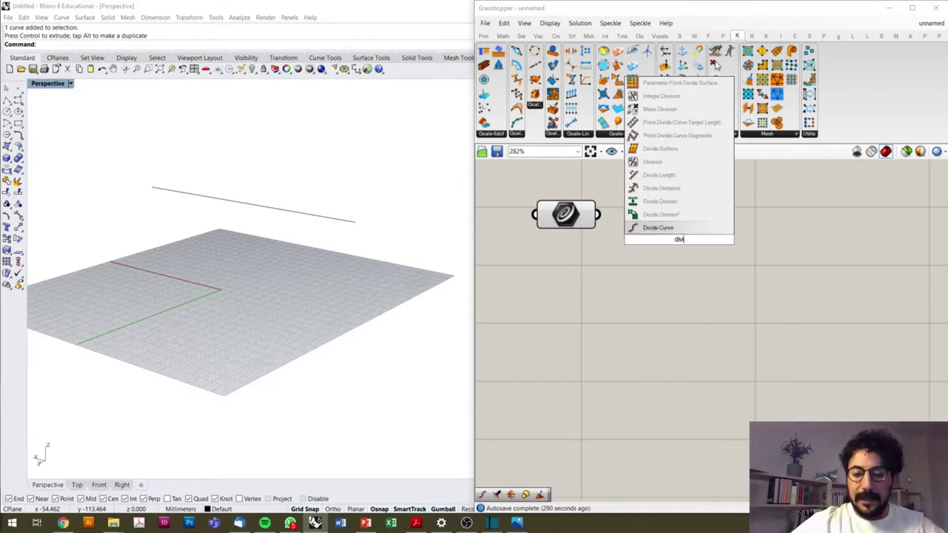
{"action": "key", "text": "Return"}
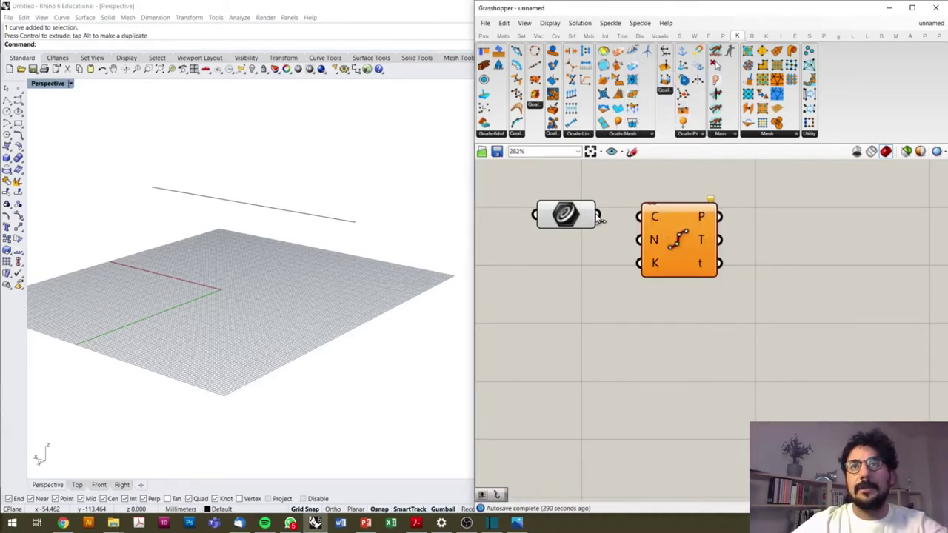
{"action": "left_click_drag", "start_coordinate": [599, 215], "coordinate": [643, 225]}
{"action": "left_click_drag", "start_coordinate": [684, 248], "coordinate": [689, 275]}
Drive Divide Curve's segment count with a number slider set to 20
{"action": "left_click", "coordinate": [578, 277]}
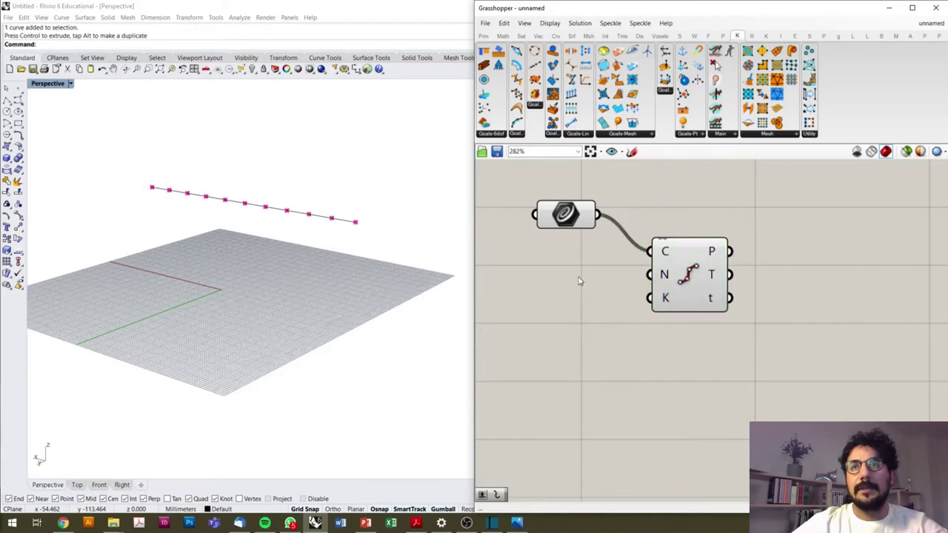
{"action": "double_click", "coordinate": [578, 277]}
{"action": "type", "text": "20"}
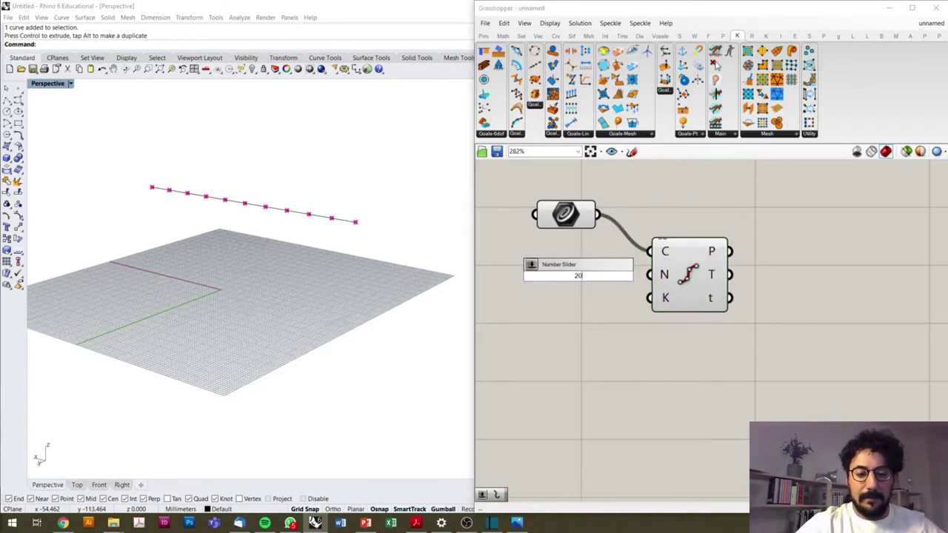
{"action": "key", "text": "Return"}
{"action": "left_click_drag", "start_coordinate": [580, 279], "coordinate": [512, 274]}
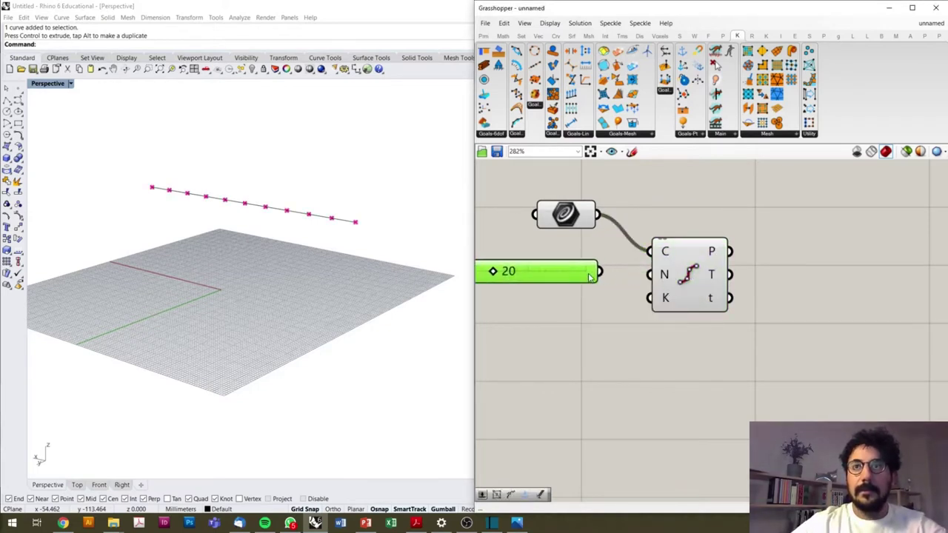
{"action": "left_click_drag", "start_coordinate": [601, 271], "coordinate": [650, 275]}
Add Shatter, wiring the division parameters into t and the line into C
{"action": "double_click", "coordinate": [790, 261]}
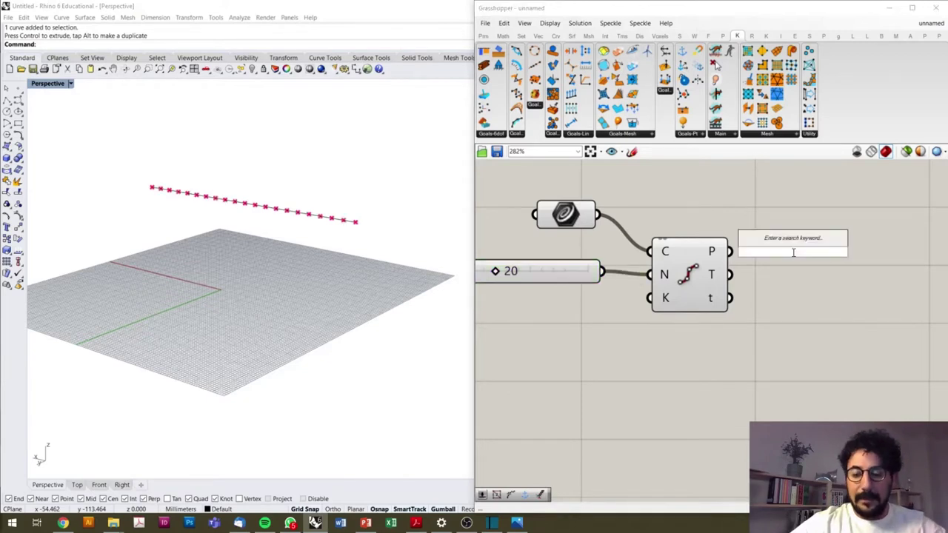
{"action": "type", "text": "shatter"}
{"action": "key", "text": "Return"}
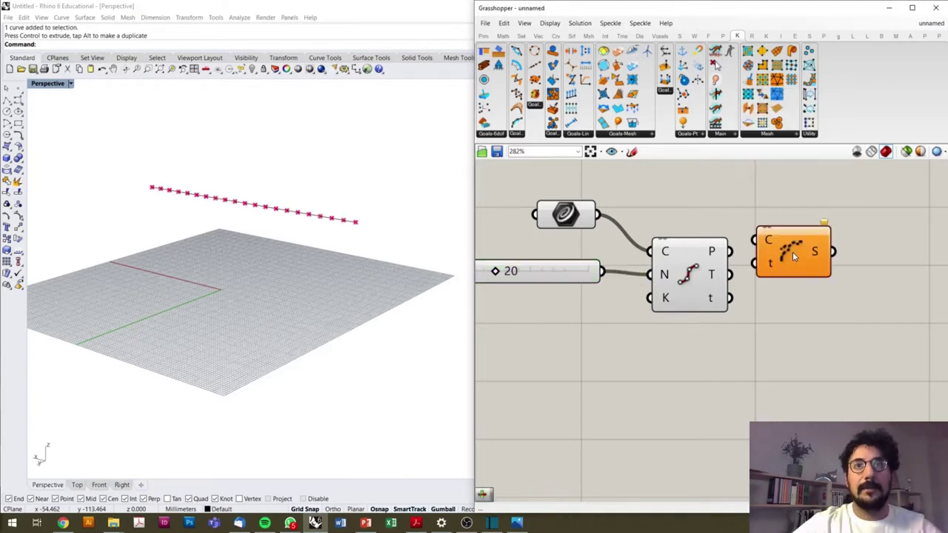
{"action": "left_click_drag", "start_coordinate": [730, 298], "coordinate": [754, 263]}
{"action": "left_click_drag", "start_coordinate": [793, 251], "coordinate": [861, 212]}
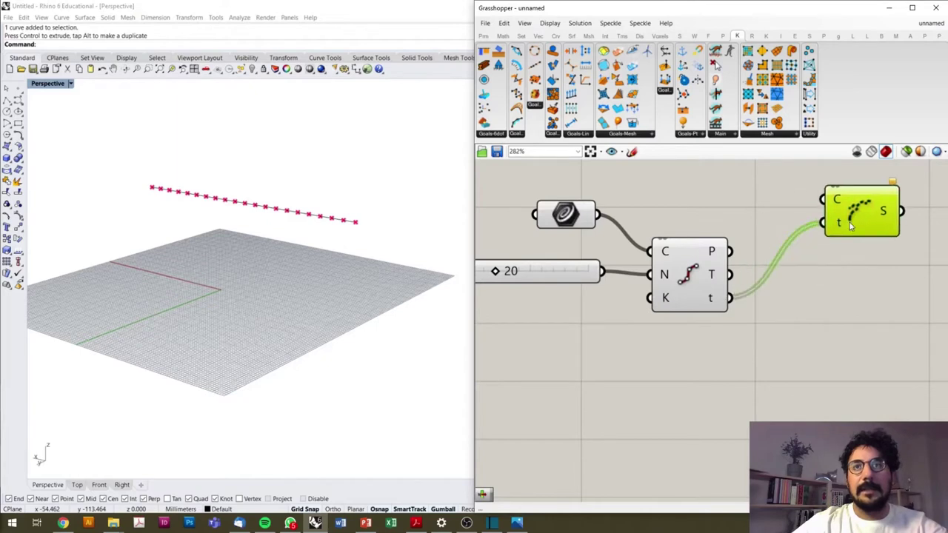
{"action": "left_click_drag", "start_coordinate": [597, 215], "coordinate": [822, 200]}
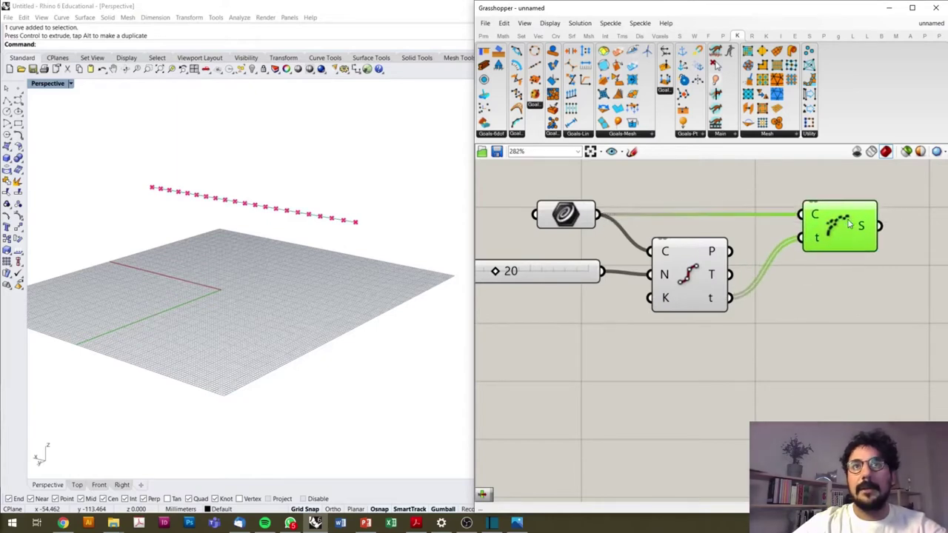
{"action": "scroll", "coordinate": [610, 257], "scroll_direction": "down", "scroll_amount": 3}
{"action": "scroll", "coordinate": [610, 258], "scroll_direction": "up", "scroll_amount": 2}
Add a List Item component with an Index slider set to 0
{"action": "double_click", "coordinate": [684, 293]}
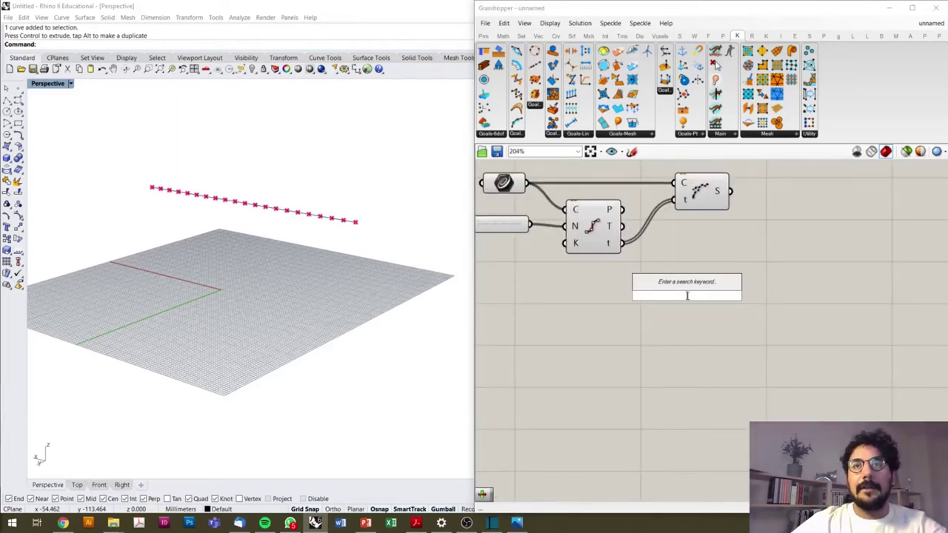
{"action": "type", "text": "ins"}
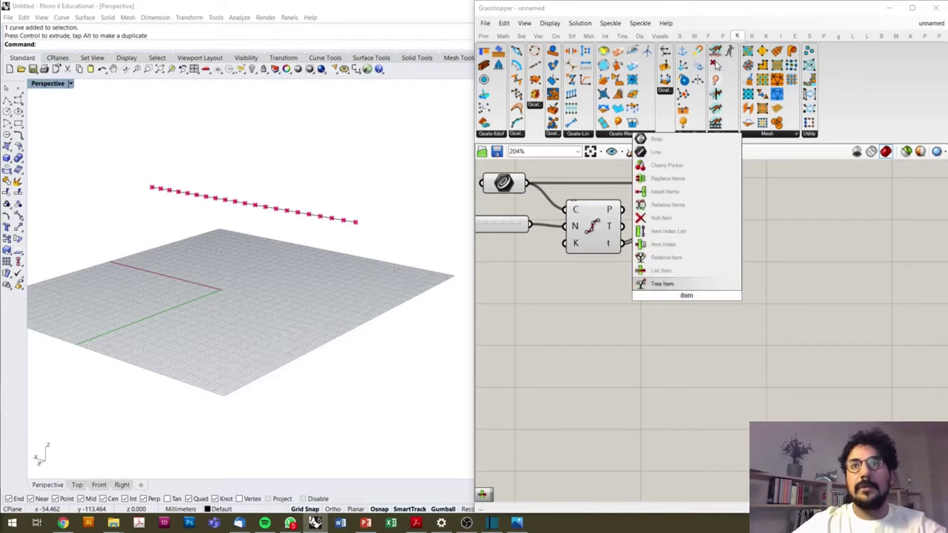
{"action": "key", "text": "Return"}
{"action": "mouse_move", "coordinate": [629, 217]}
{"action": "left_mouse_down"}
{"action": "mouse_move", "coordinate": [643, 216]}
{"action": "mouse_move", "coordinate": [658, 280]}
{"action": "left_mouse_up"}
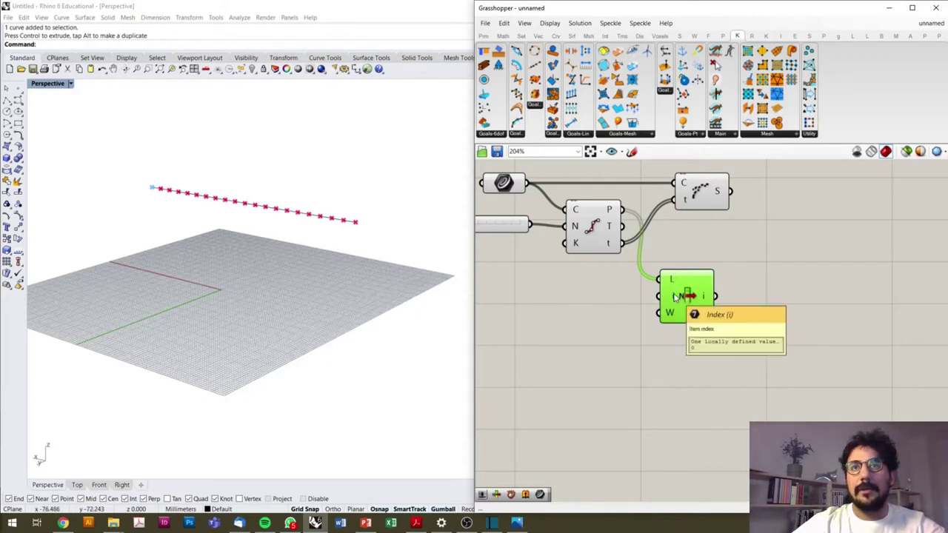
{"action": "double_click", "coordinate": [584, 309]}
{"action": "type", "text": "0"}
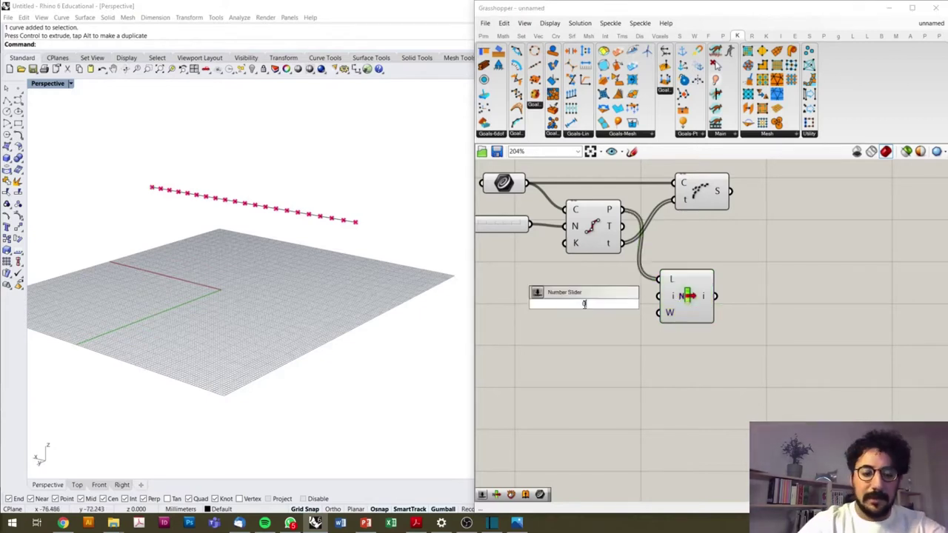
{"action": "key", "text": "Return"}
{"action": "mouse_move", "coordinate": [602, 309]}
{"action": "left_mouse_down"}
{"action": "mouse_move", "coordinate": [560, 310]}
{"action": "mouse_move", "coordinate": [658, 295]}
{"action": "left_mouse_up"}
Feed the divided points into List Item and check the picked point
{"action": "left_click", "coordinate": [589, 231]}
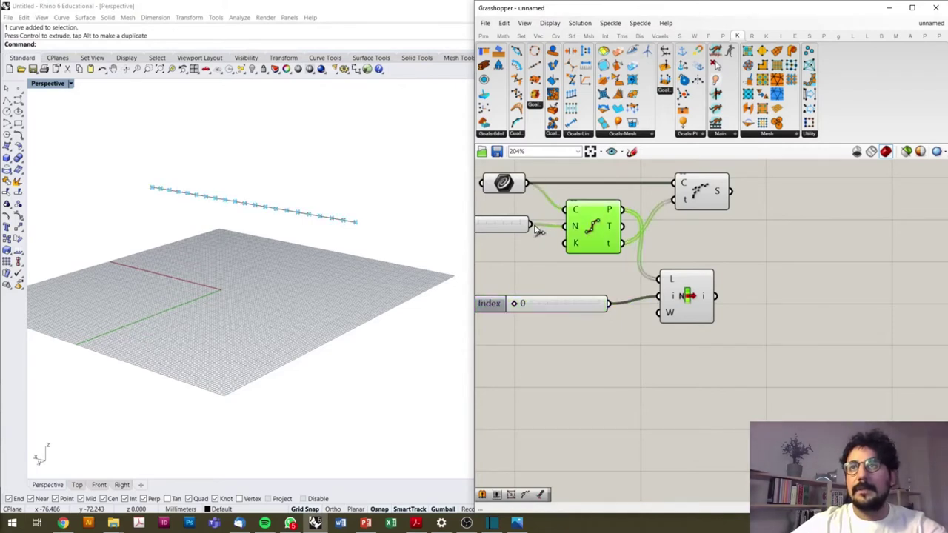
{"action": "right_click_drag", "start_coordinate": [523, 240], "coordinate": [596, 259]}
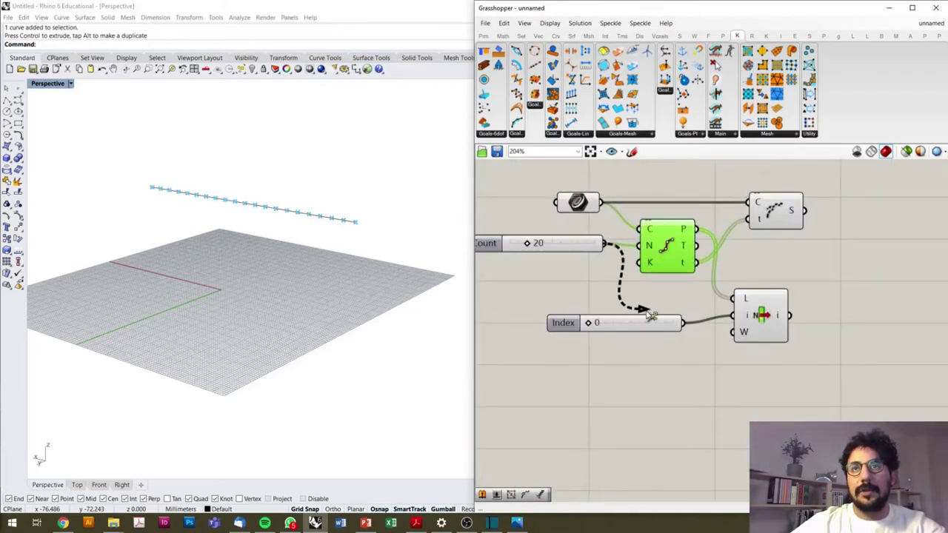
{"action": "left_click_drag", "start_coordinate": [604, 244], "coordinate": [737, 317]}
{"action": "left_click", "coordinate": [750, 326]}
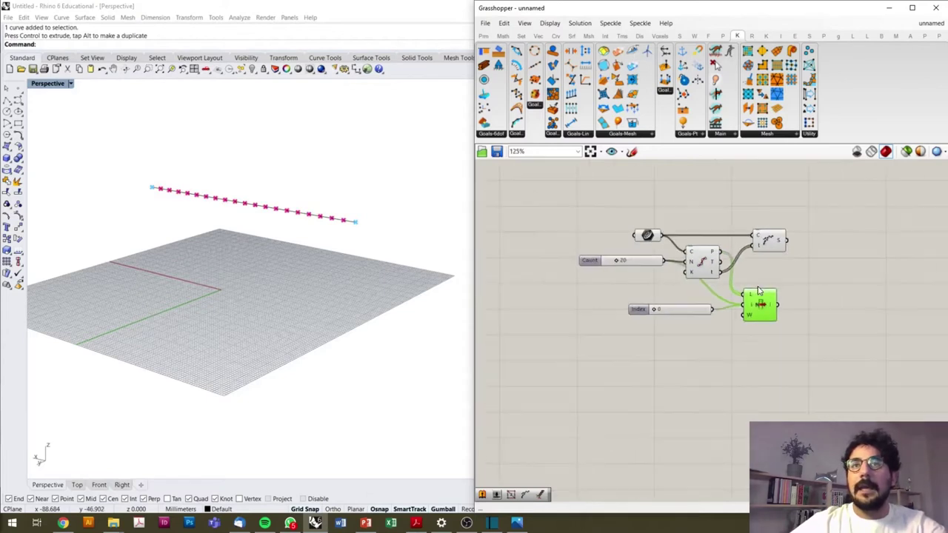
{"action": "scroll", "coordinate": [768, 361], "scroll_direction": "up", "scroll_amount": 2}
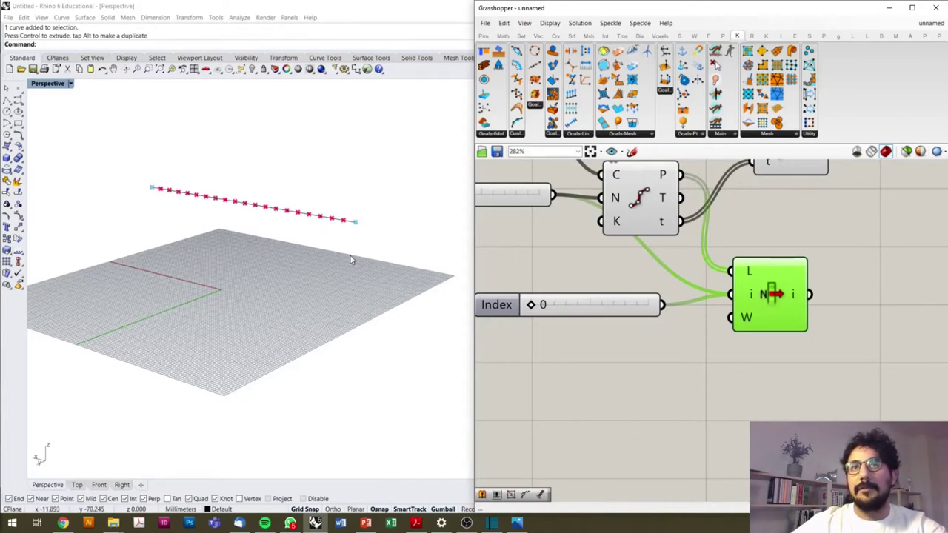
Add Cull Index taking the divided points and the Index slider
{"action": "double_click", "coordinate": [755, 390]}
{"action": "type", "text": "ull"}
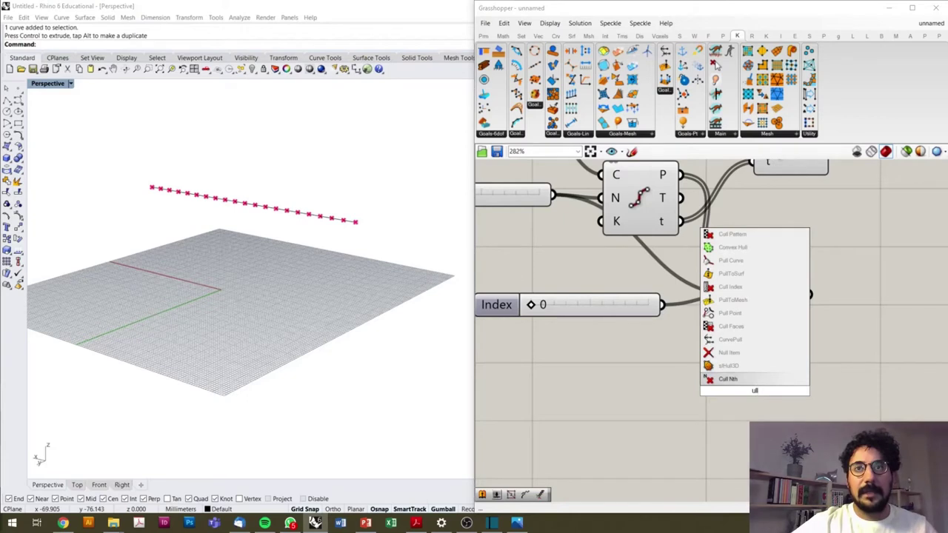
{"action": "key", "text": "Up"}
{"action": "key", "text": "Up"}
{"action": "key", "text": "Up"}
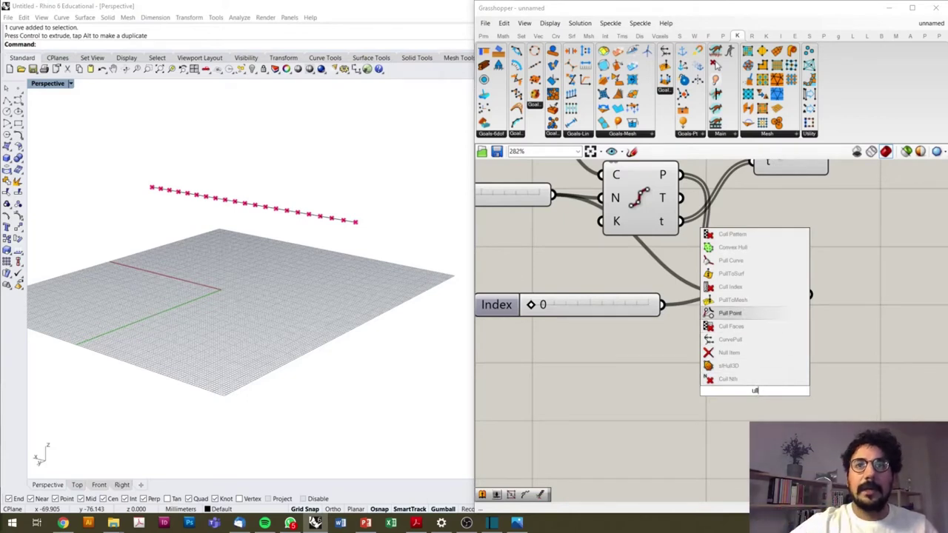
{"action": "key", "text": "Up"}
{"action": "key", "text": "Up"}
{"action": "key", "text": "Return"}
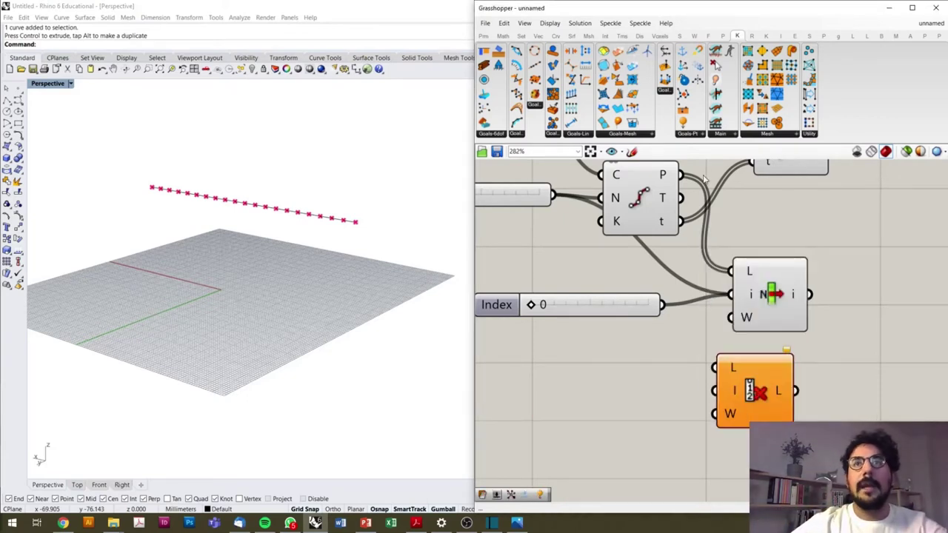
{"action": "mouse_move", "coordinate": [681, 175]}
{"action": "left_mouse_down"}
{"action": "mouse_move", "coordinate": [719, 368]}
{"action": "mouse_move", "coordinate": [770, 382]}
{"action": "left_mouse_up"}
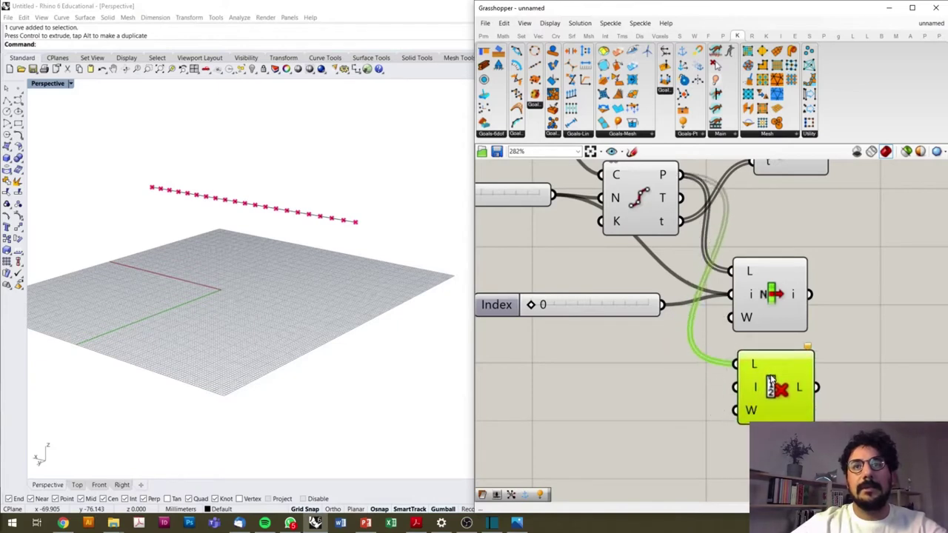
{"action": "left_click", "coordinate": [649, 380]}
{"action": "mouse_move", "coordinate": [652, 309]}
{"action": "left_mouse_down"}
{"action": "mouse_move", "coordinate": [637, 298]}
{"action": "mouse_move", "coordinate": [696, 381]}
{"action": "mouse_move", "coordinate": [731, 385]}
{"action": "left_mouse_up"}
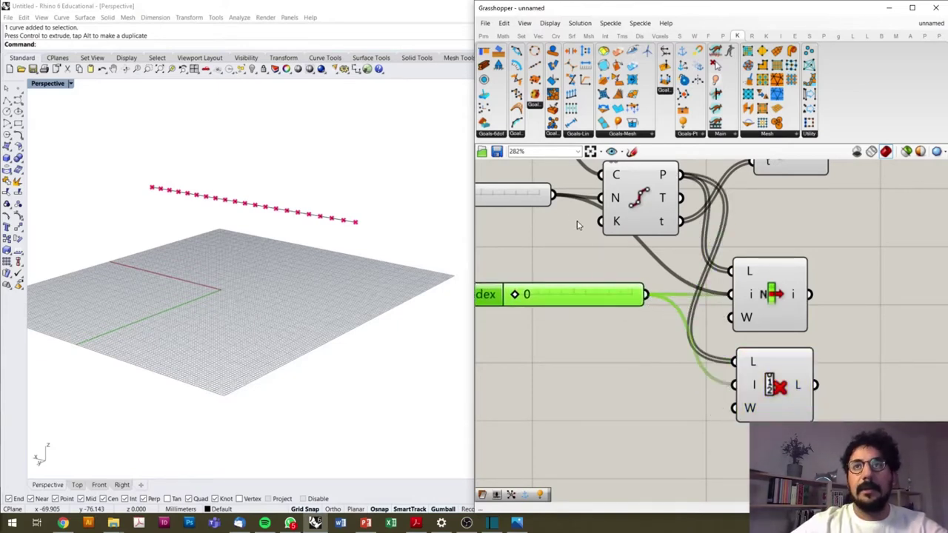
Rearrange the Index and Count sliders beside the list components
{"action": "scroll", "coordinate": [706, 302], "scroll_direction": "down", "scroll_amount": 3}
{"action": "left_click_drag", "start_coordinate": [621, 240], "coordinate": [714, 353]}
{"action": "left_click_drag", "start_coordinate": [639, 304], "coordinate": [601, 320]}
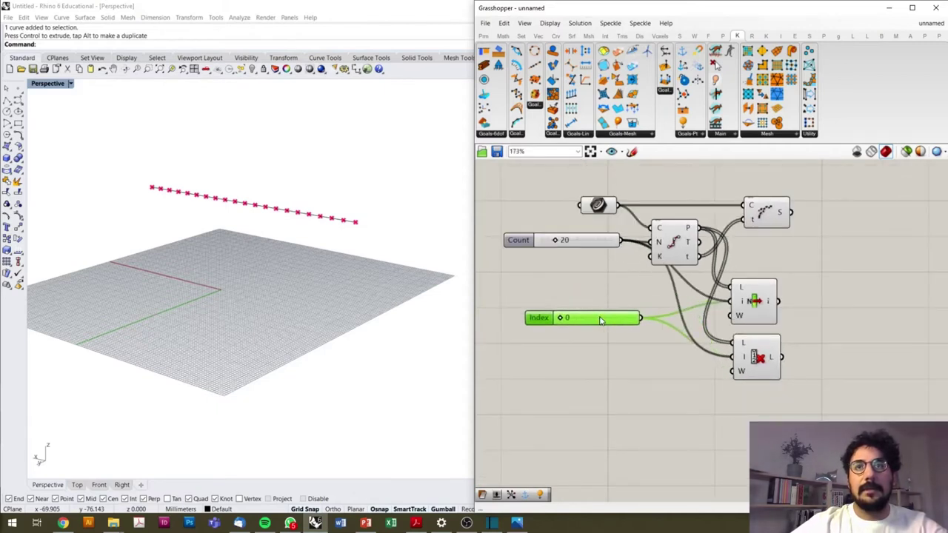
{"action": "left_click_drag", "start_coordinate": [597, 246], "coordinate": [614, 339]}
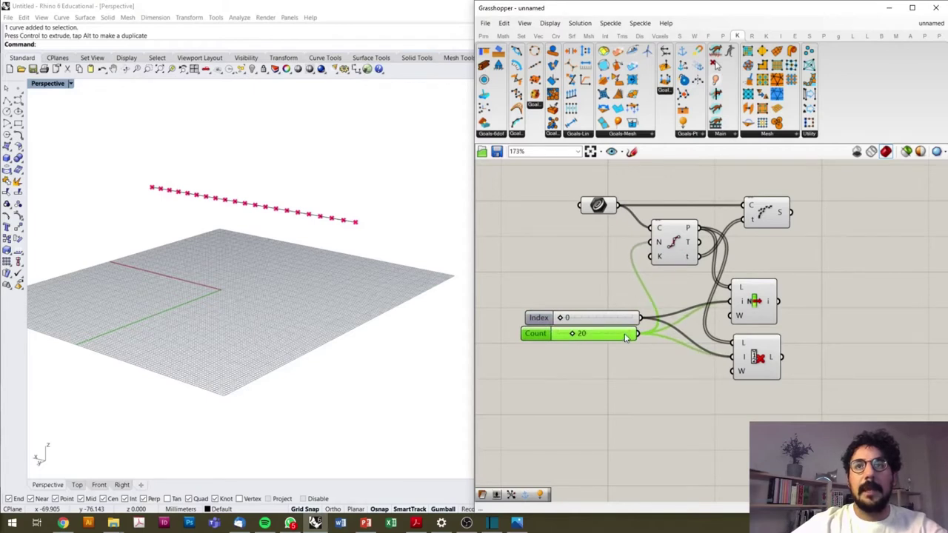
{"action": "left_click_drag", "start_coordinate": [626, 337], "coordinate": [631, 306]}
Preview the culled points, the single retrieved point and the Shatter segments
{"action": "left_click", "coordinate": [760, 361]}
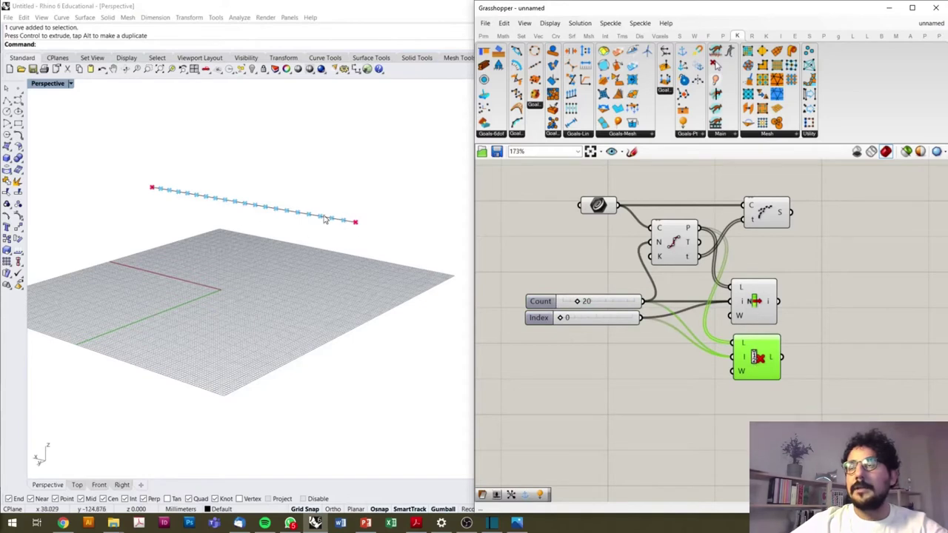
{"action": "left_click", "coordinate": [755, 304]}
{"action": "right_click_drag", "start_coordinate": [756, 298], "coordinate": [655, 300]}
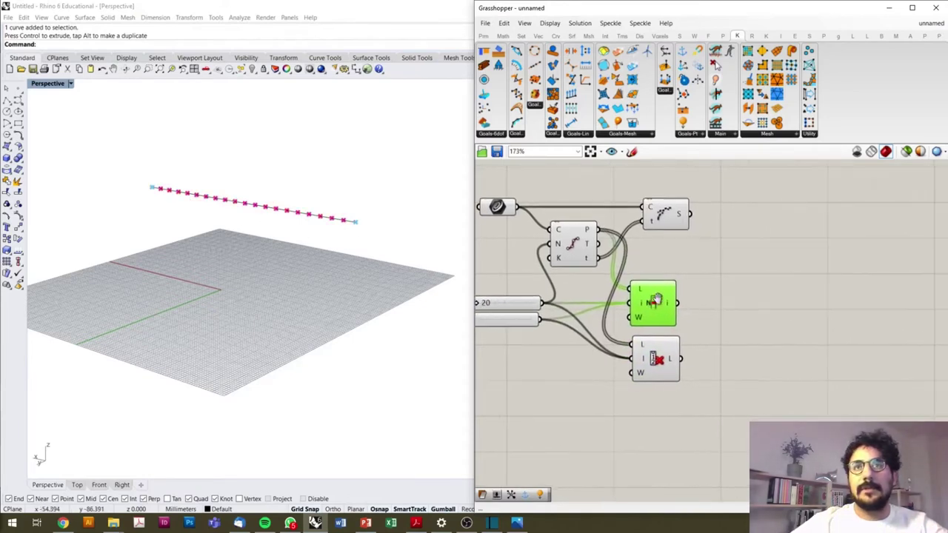
{"action": "left_click", "coordinate": [666, 223]}
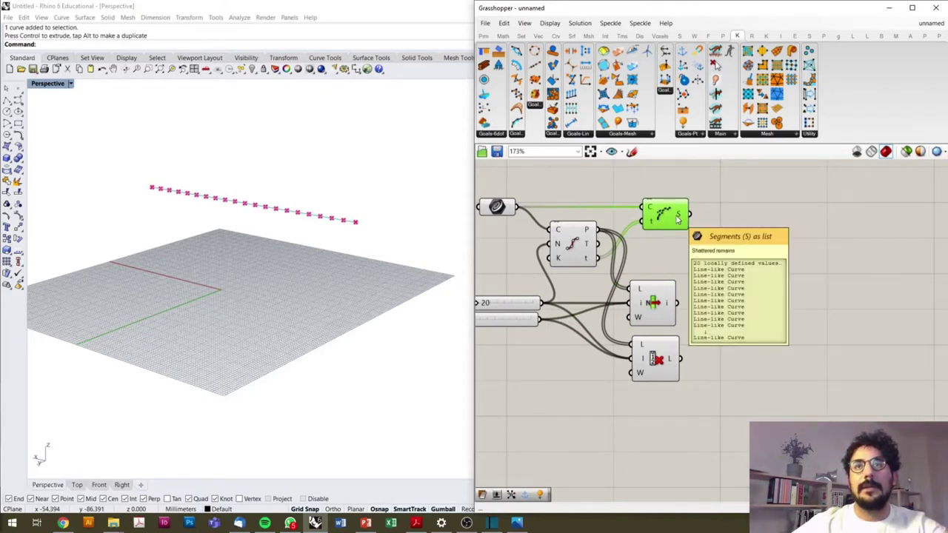
{"action": "left_click", "coordinate": [789, 264]}
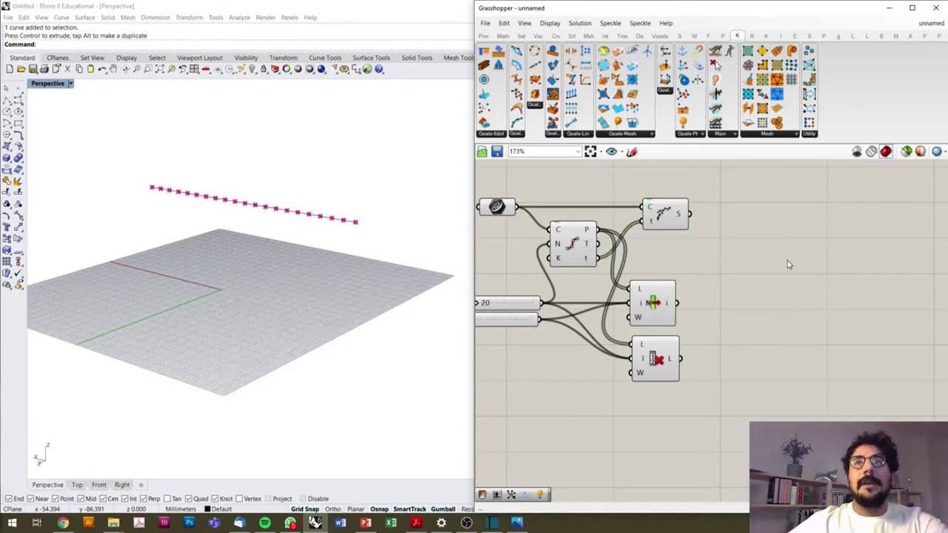
{"action": "left_click", "coordinate": [652, 311]}
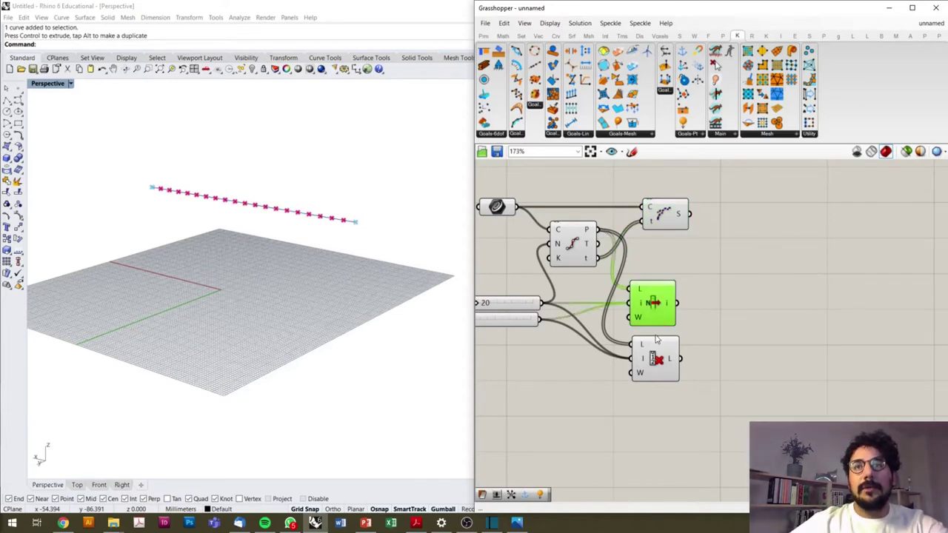
{"action": "left_click", "coordinate": [655, 349]}
{"action": "left_click", "coordinate": [747, 290]}
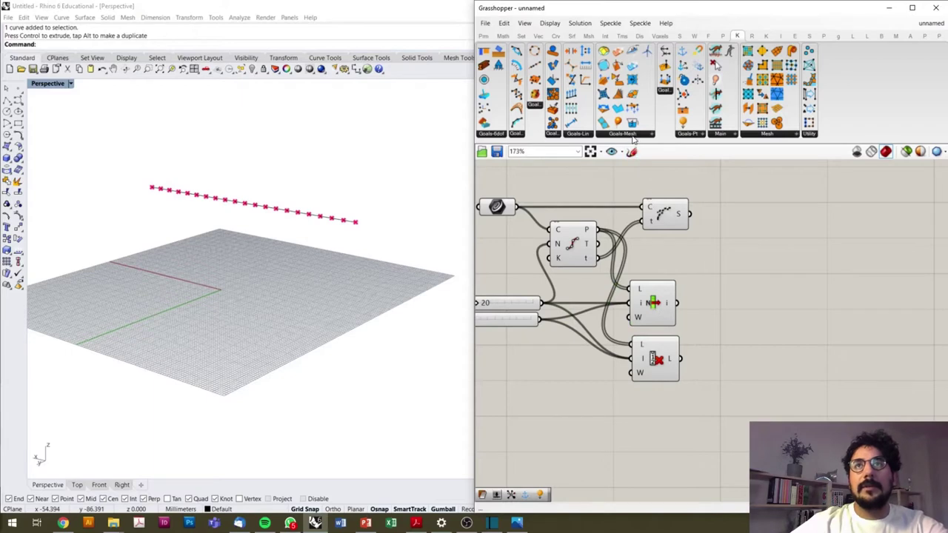
Add a Kangaroo Load goal from point goals, fed by the culled points
{"action": "left_click", "coordinate": [626, 134]}
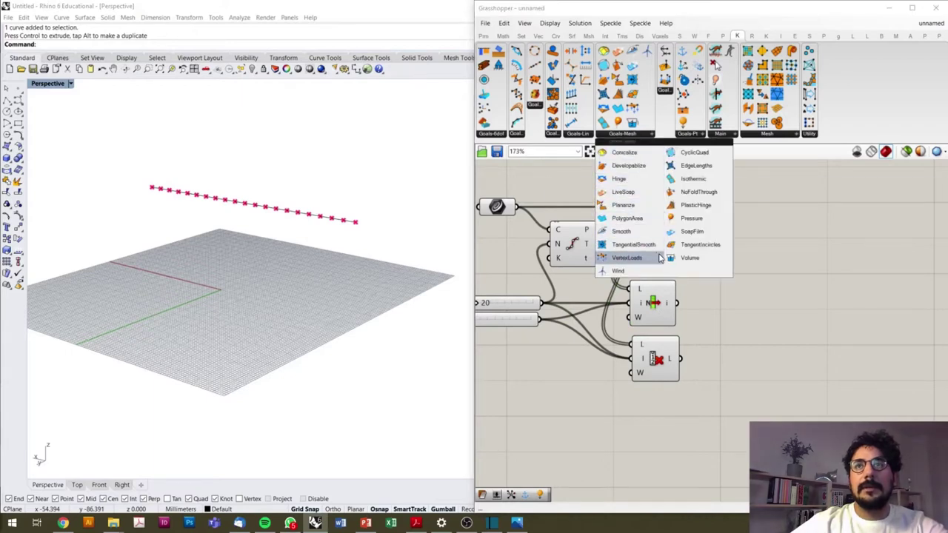
{"action": "left_click", "coordinate": [696, 135]}
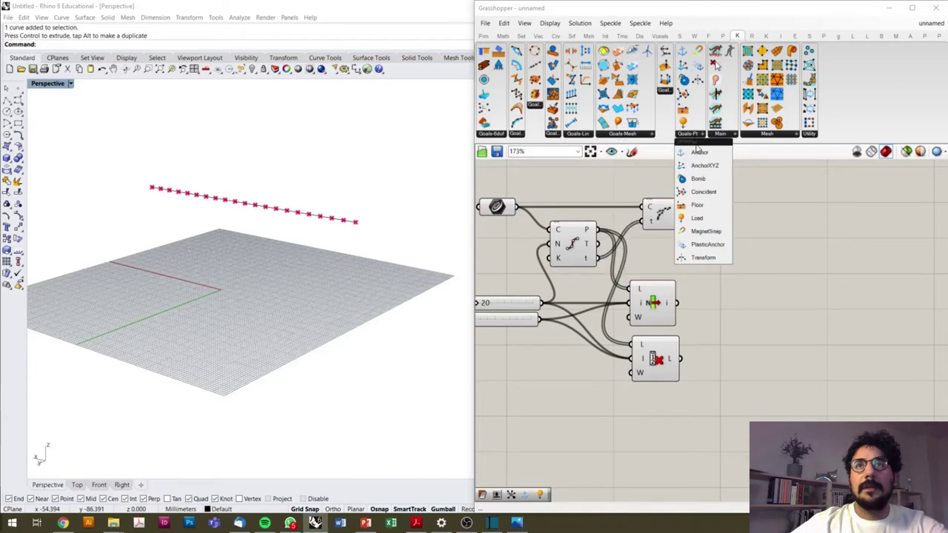
{"action": "left_click", "coordinate": [703, 219]}
{"action": "left_click", "coordinate": [766, 364]}
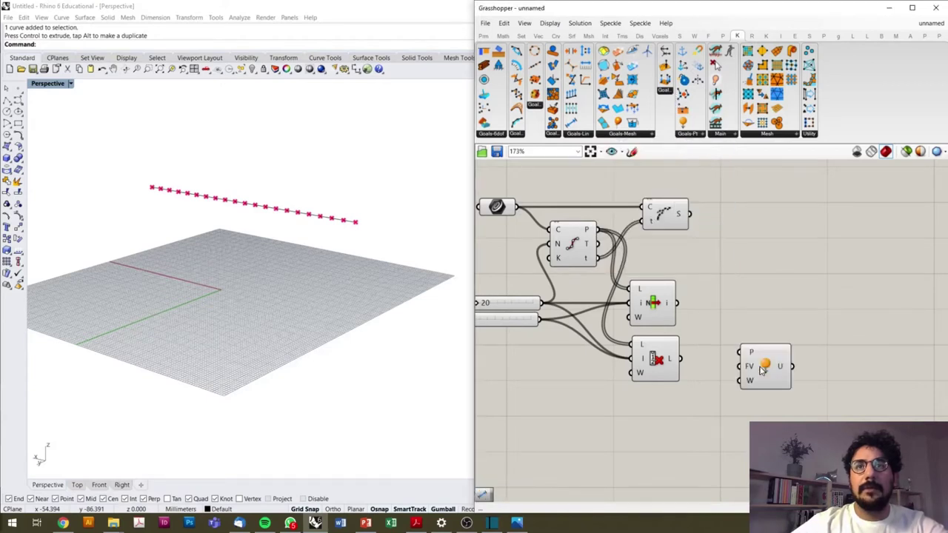
{"action": "scroll", "coordinate": [766, 364], "scroll_direction": "up", "scroll_amount": 3}
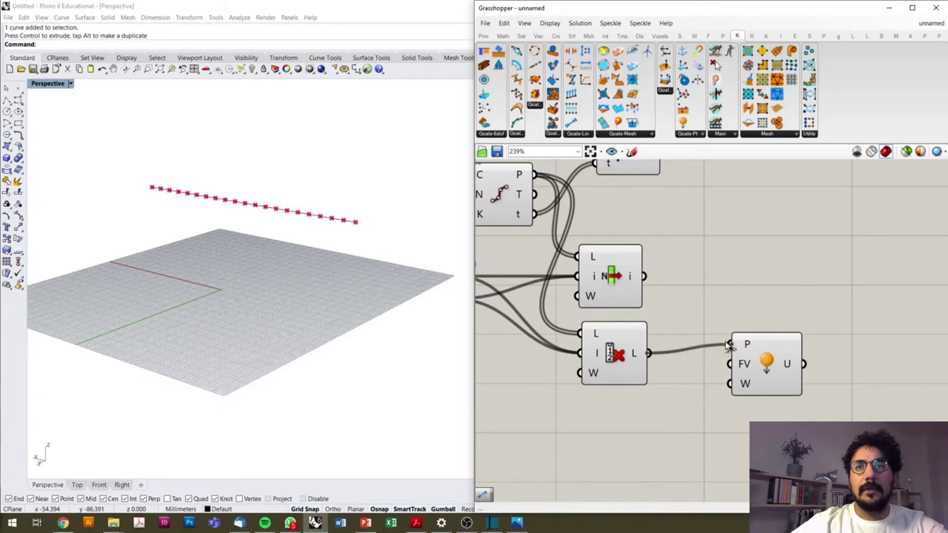
{"action": "left_click_drag", "start_coordinate": [652, 358], "coordinate": [734, 353]}
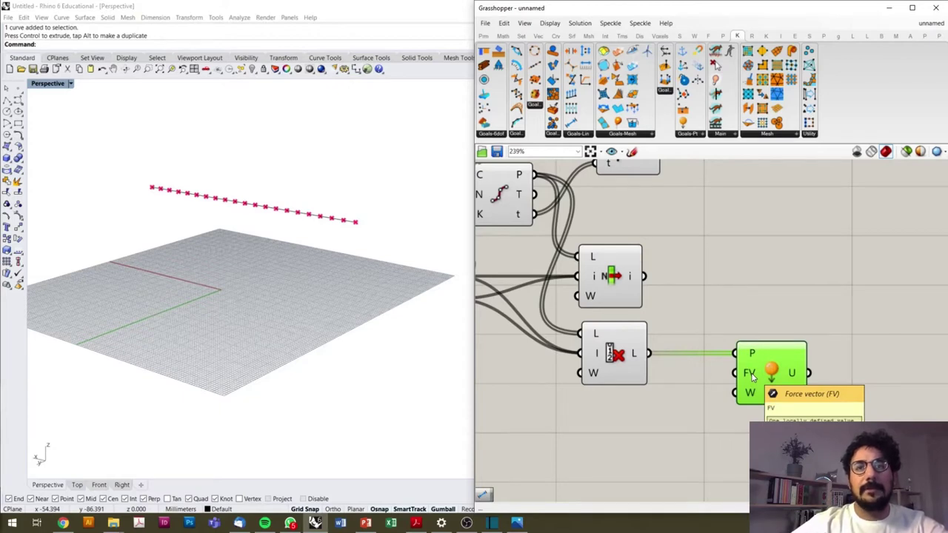
Add a Unit Z vector component driven by a 9.8 slider
{"action": "double_click", "coordinate": [667, 429]}
{"action": "type", "text": "unit z"}
{"action": "key", "text": "Return"}
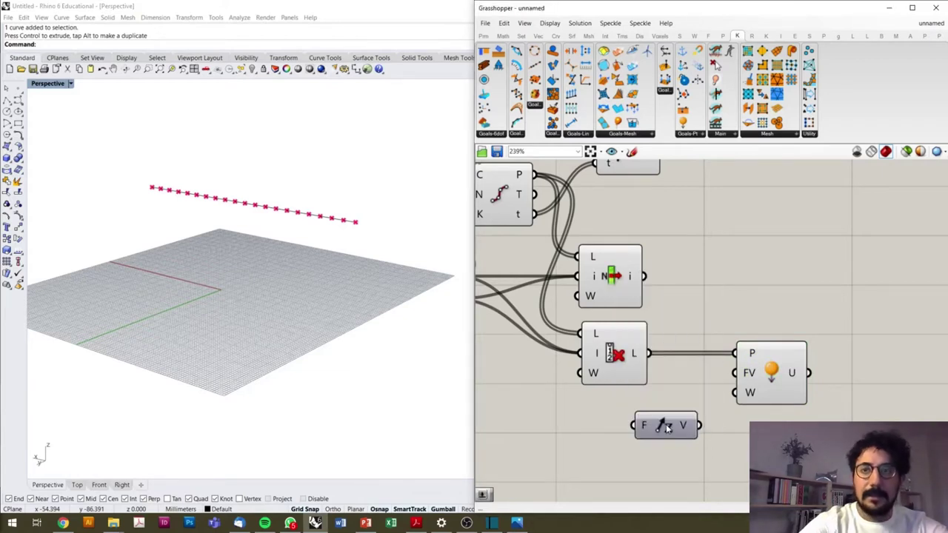
{"action": "double_click", "coordinate": [571, 429]}
{"action": "type", "text": "9"}
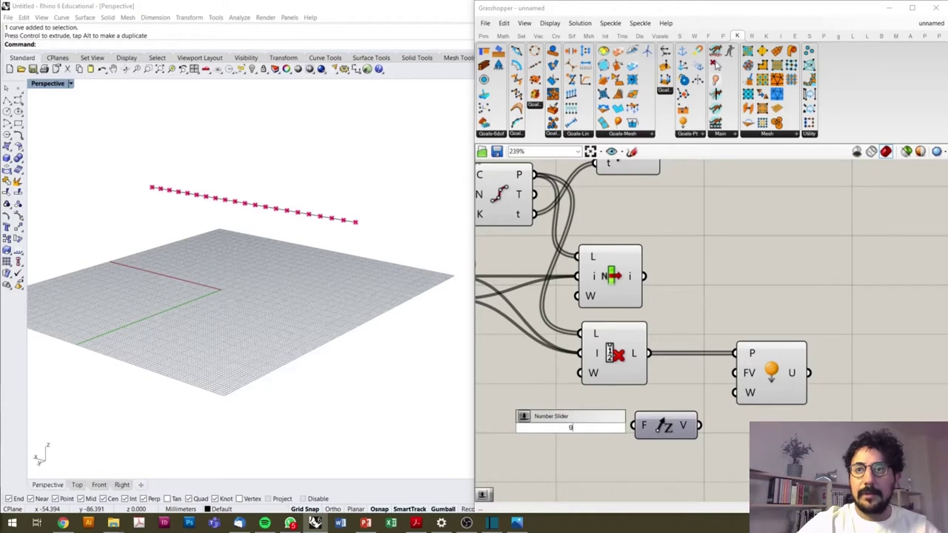
{"action": "key", "text": "Return"}
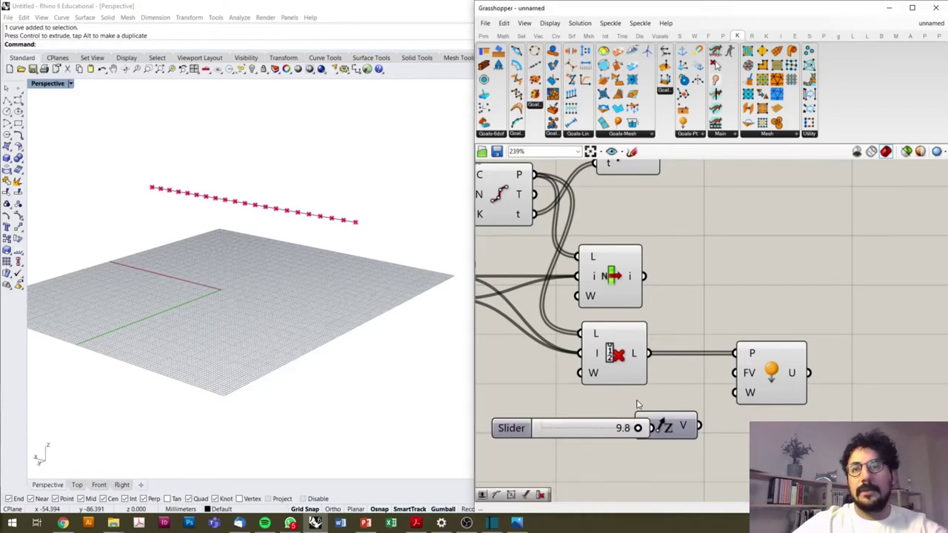
{"action": "mouse_move", "coordinate": [581, 436]}
{"action": "left_mouse_down"}
{"action": "mouse_move", "coordinate": [536, 431]}
{"action": "mouse_move", "coordinate": [631, 428]}
{"action": "left_mouse_up"}
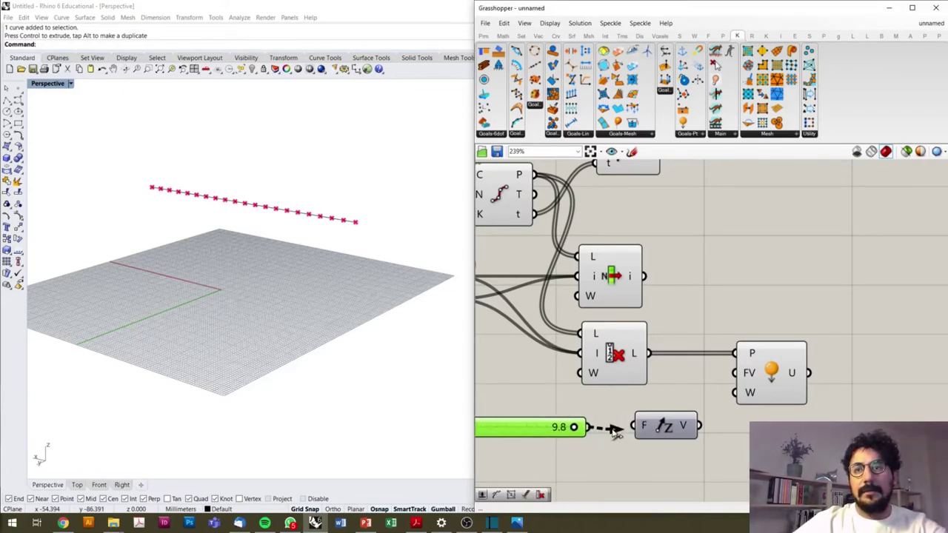
{"action": "left_click", "coordinate": [655, 436]}
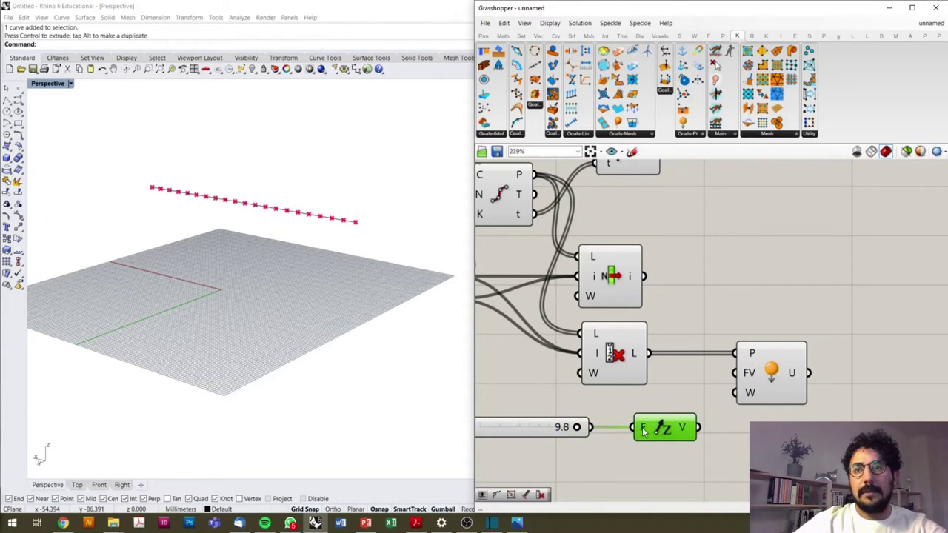
Connect the Unit Z vector output to the Load goal's FV input
{"action": "right_click", "coordinate": [644, 431]}
{"action": "left_click", "coordinate": [623, 458]}
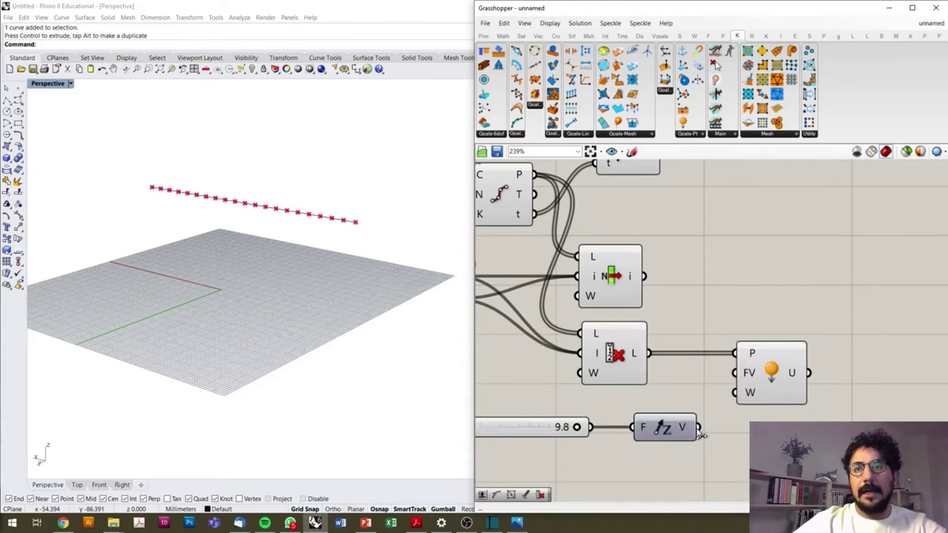
{"action": "left_click_drag", "start_coordinate": [699, 428], "coordinate": [729, 382]}
{"action": "left_click", "coordinate": [772, 377]}
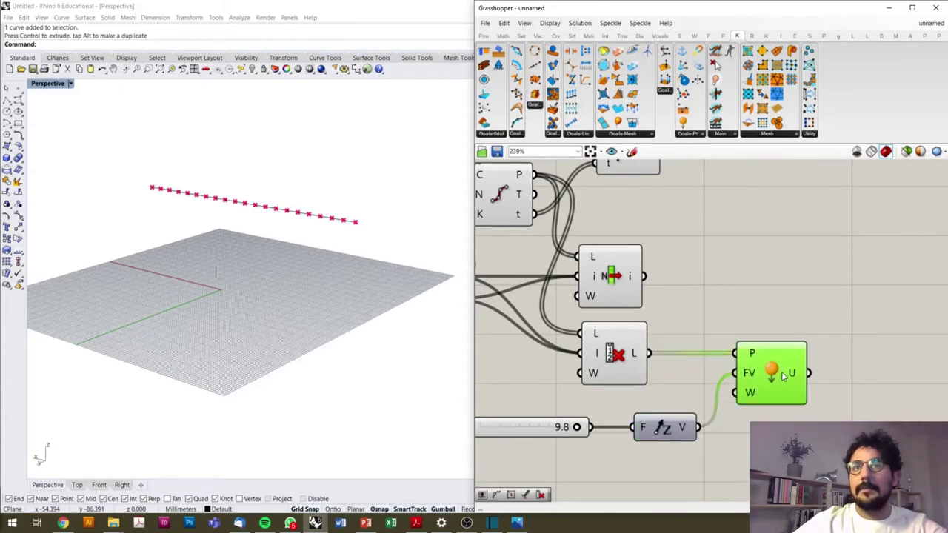
{"action": "left_click", "coordinate": [669, 433]}
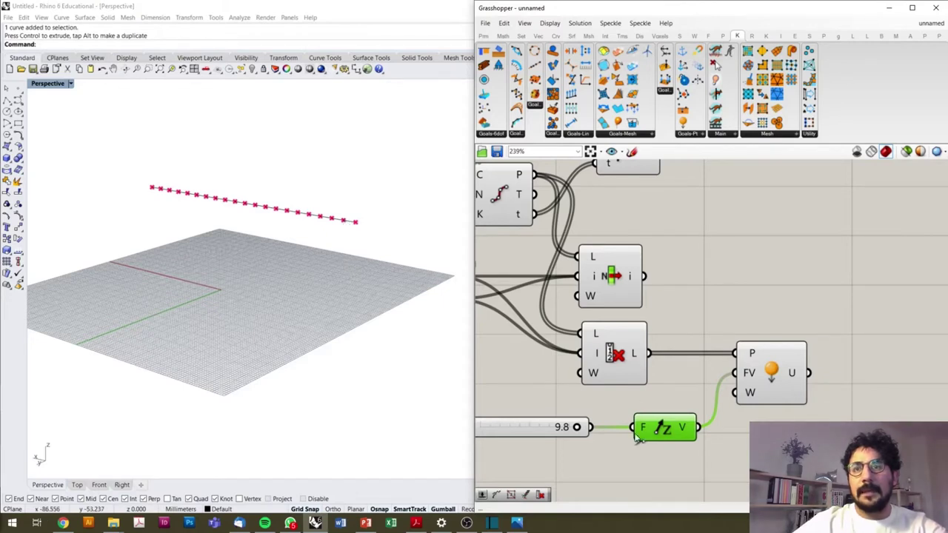
Insert a Negative component between the 9.8 slider and Unit Z's factor
{"action": "double_click", "coordinate": [619, 454]}
{"action": "type", "text": "ne"}
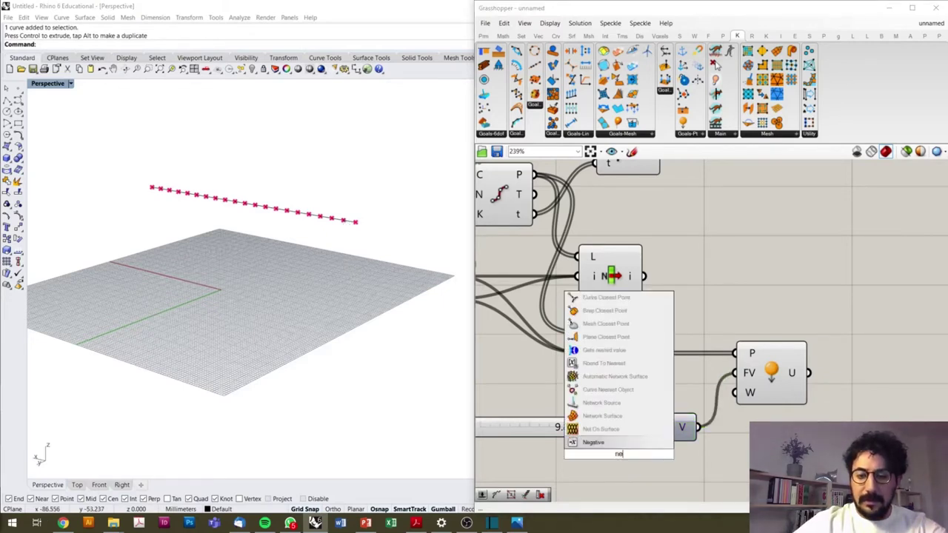
{"action": "type", "text": "g"}
{"action": "left_click", "coordinate": [611, 443]}
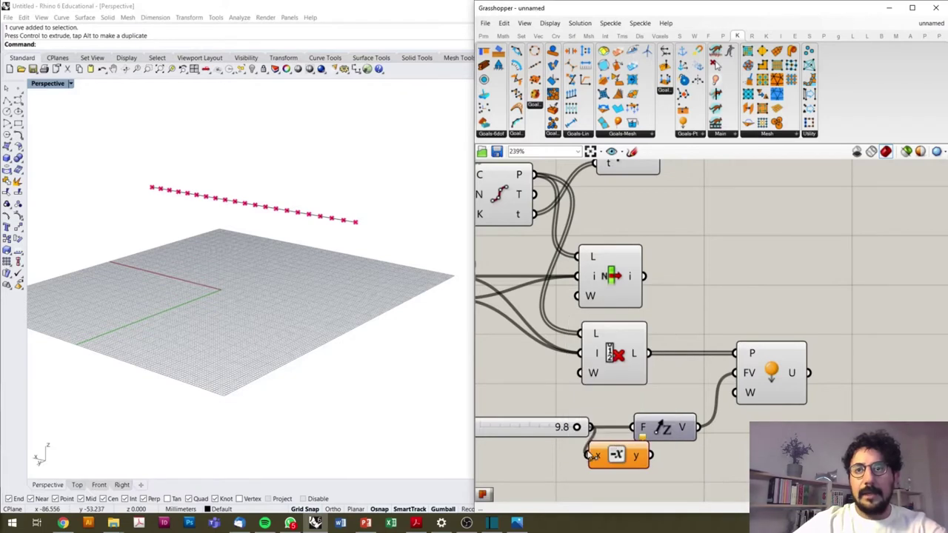
{"action": "mouse_move", "coordinate": [651, 455]}
{"action": "left_mouse_down"}
{"action": "mouse_move", "coordinate": [631, 427]}
{"action": "mouse_move", "coordinate": [702, 437]}
{"action": "mouse_move", "coordinate": [700, 454]}
{"action": "left_mouse_up"}
Rearrange the definition and check the Load goal and culled points
{"action": "left_click_drag", "start_coordinate": [525, 428], "coordinate": [524, 455]}
{"action": "scroll", "coordinate": [525, 455], "scroll_direction": "down", "scroll_amount": 5}
{"action": "right_click_drag", "start_coordinate": [563, 415], "coordinate": [658, 436]}
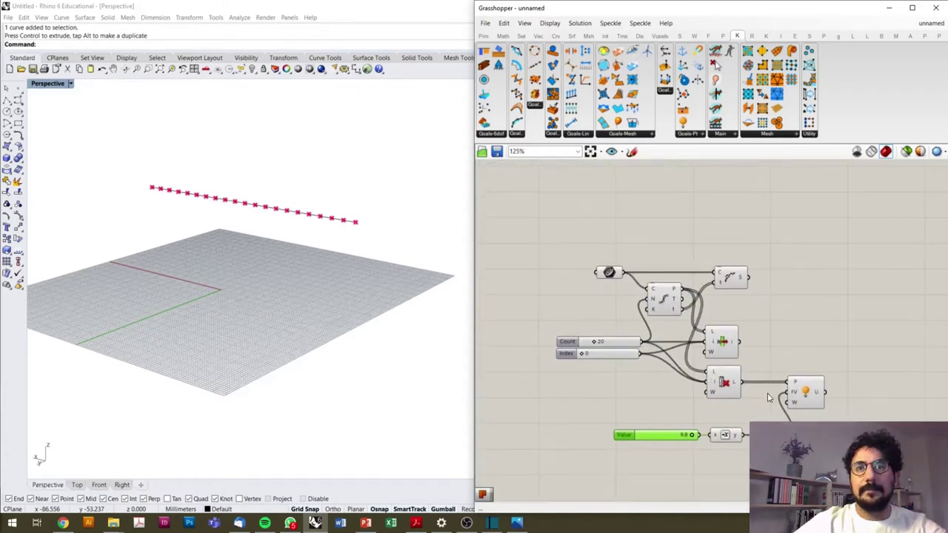
{"action": "left_click", "coordinate": [813, 400]}
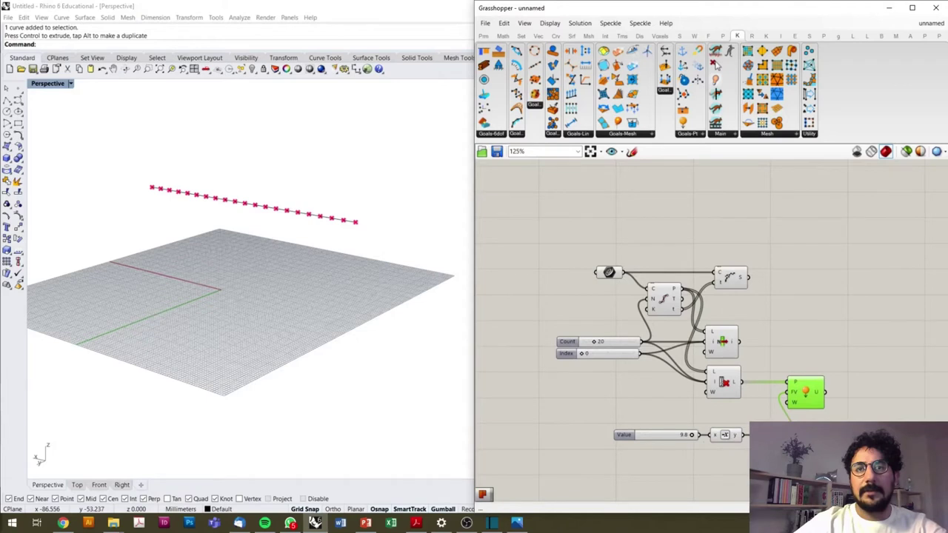
{"action": "left_click", "coordinate": [730, 392]}
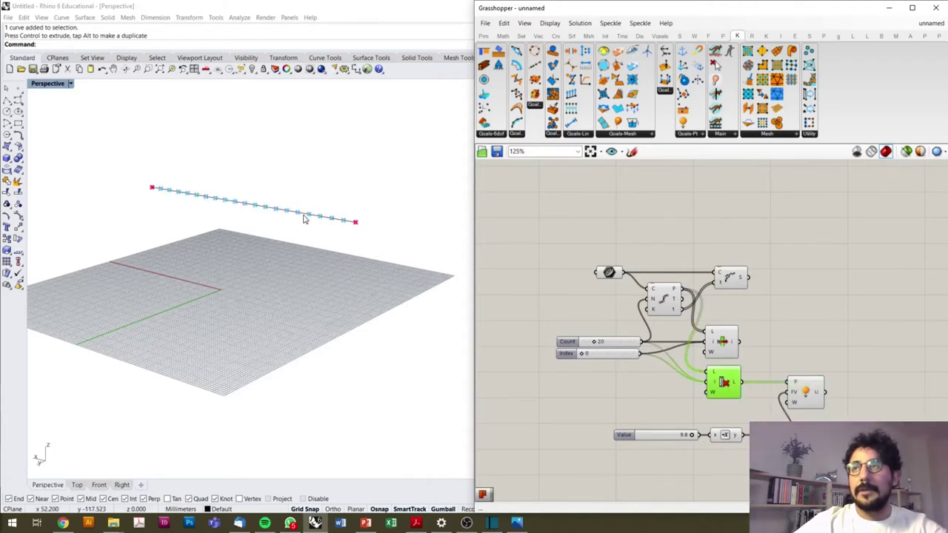
{"action": "left_click", "coordinate": [818, 351]}
{"action": "right_click_drag", "start_coordinate": [842, 358], "coordinate": [718, 346]}
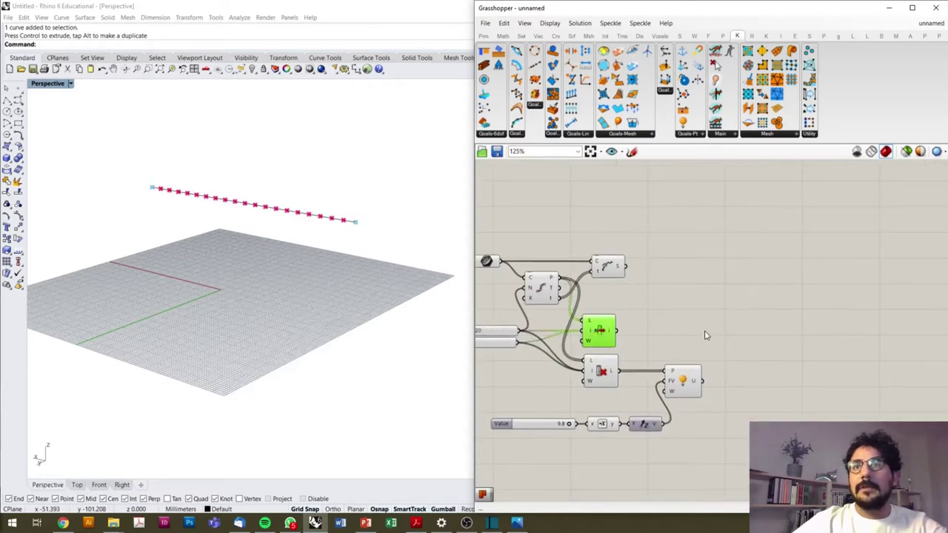
{"action": "double_click", "coordinate": [689, 331]}
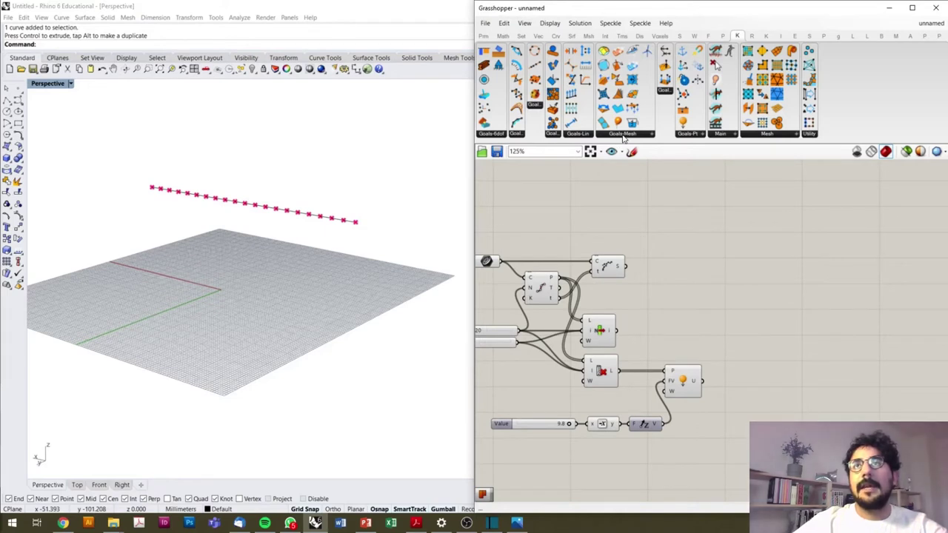
Add an Anchor goal fed by the List Item point, then place a Length(Line) goal
{"action": "left_click", "coordinate": [624, 139]}
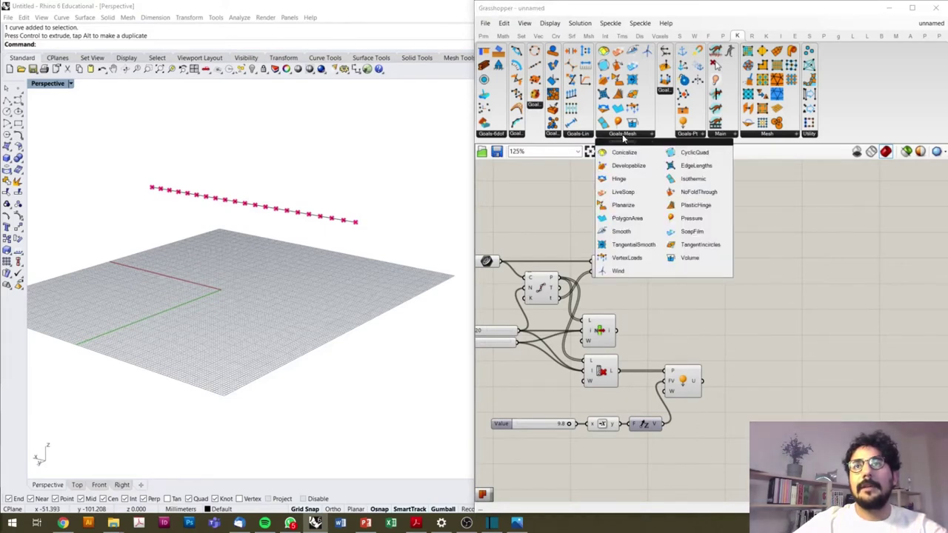
{"action": "left_click", "coordinate": [582, 137]}
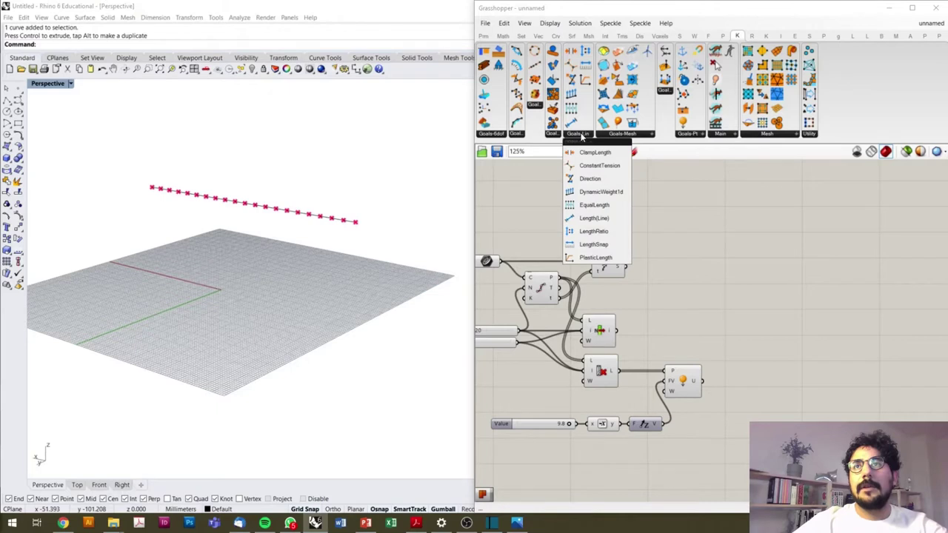
{"action": "left_click", "coordinate": [554, 135]}
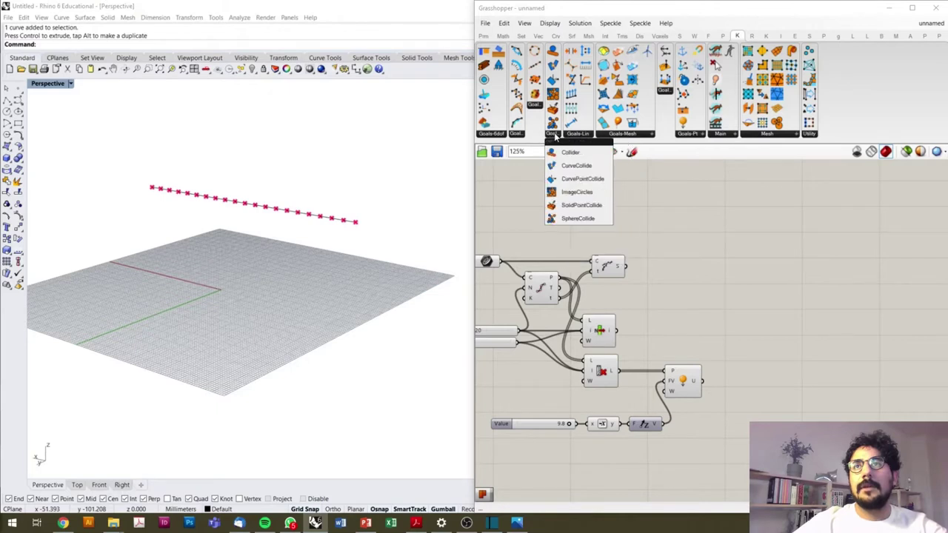
{"action": "left_click", "coordinate": [717, 137]}
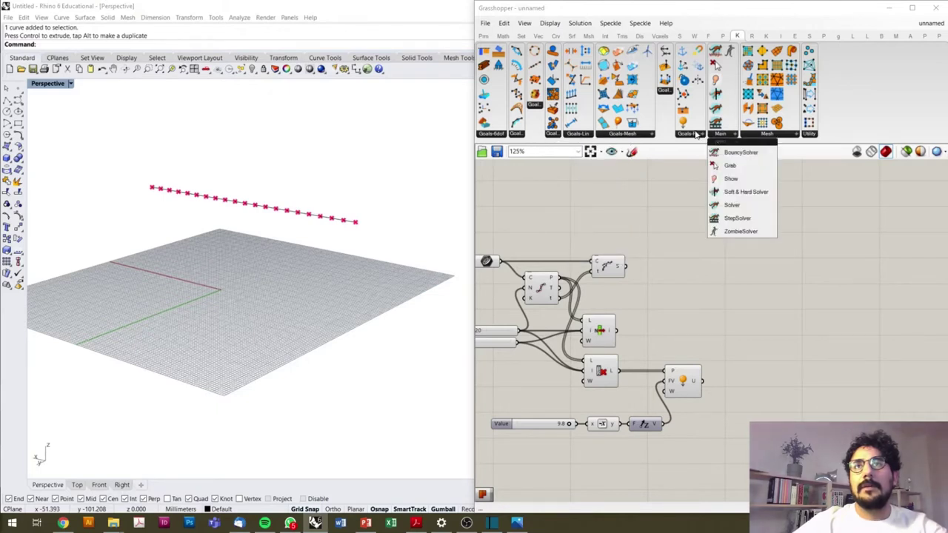
{"action": "left_click", "coordinate": [695, 135]}
{"action": "left_click_drag", "start_coordinate": [696, 152], "coordinate": [690, 337]}
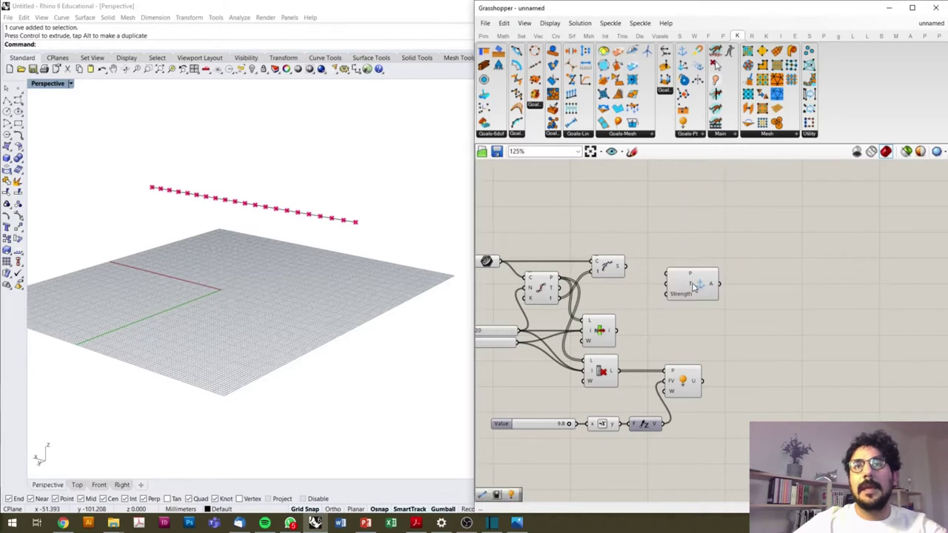
{"action": "left_click_drag", "start_coordinate": [612, 331], "coordinate": [664, 331]}
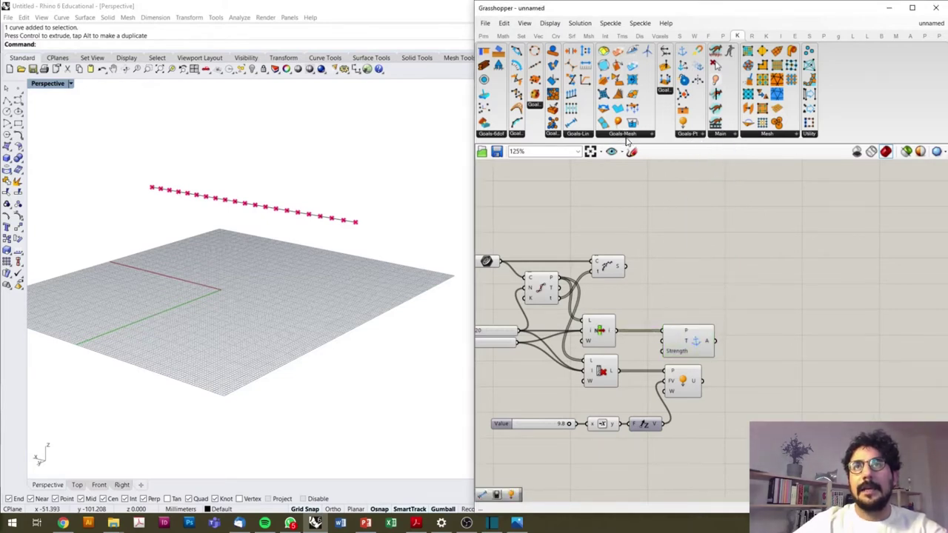
{"action": "left_click", "coordinate": [584, 134]}
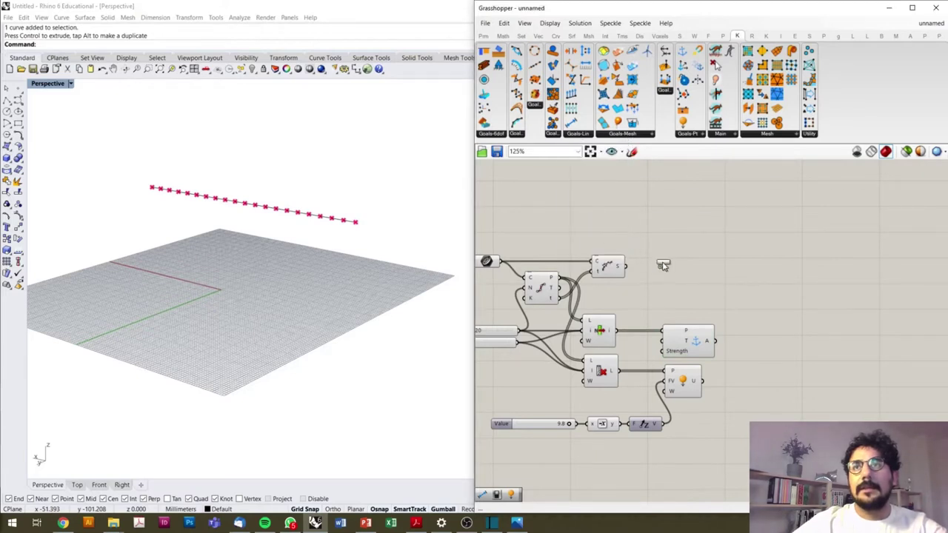
{"action": "left_click_drag", "start_coordinate": [593, 222], "coordinate": [696, 274]}
Wire the shattered curve segments into Length(Line) and feed its Strength from a Number Slider
{"action": "scroll", "coordinate": [704, 278], "scroll_direction": "up", "scroll_amount": 4}
{"action": "left_click", "coordinate": [709, 276]}
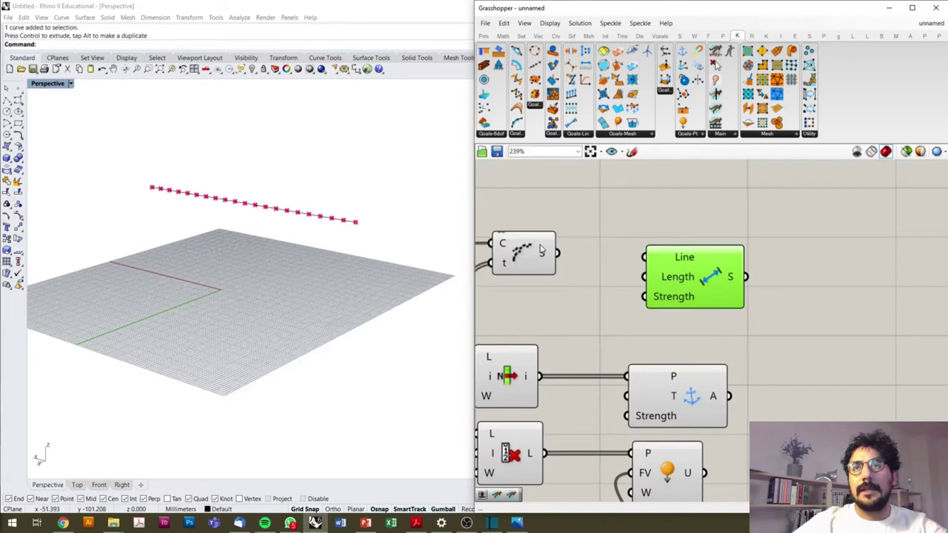
{"action": "left_click_drag", "start_coordinate": [556, 252], "coordinate": [765, 278]}
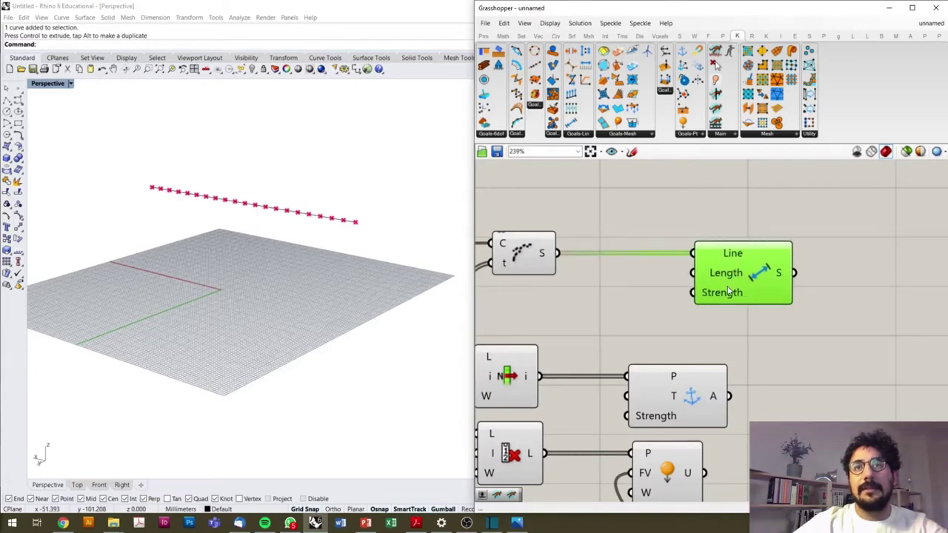
{"action": "double_click", "coordinate": [621, 318]}
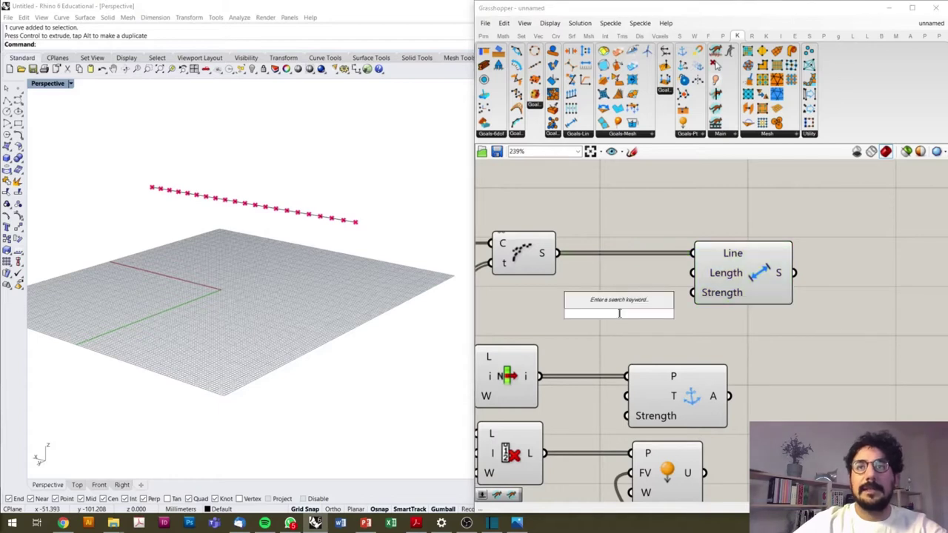
{"action": "type", "text": "1"}
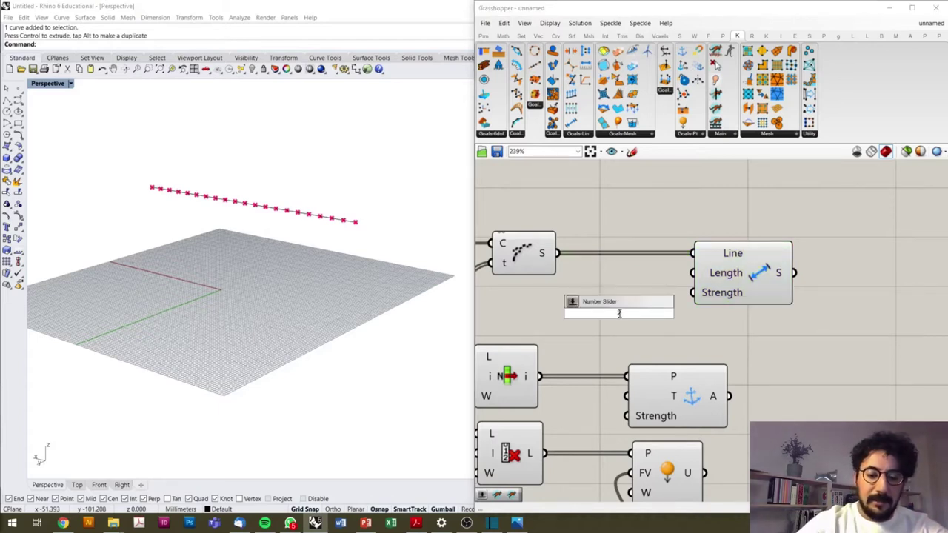
{"action": "type", "text": "00"}
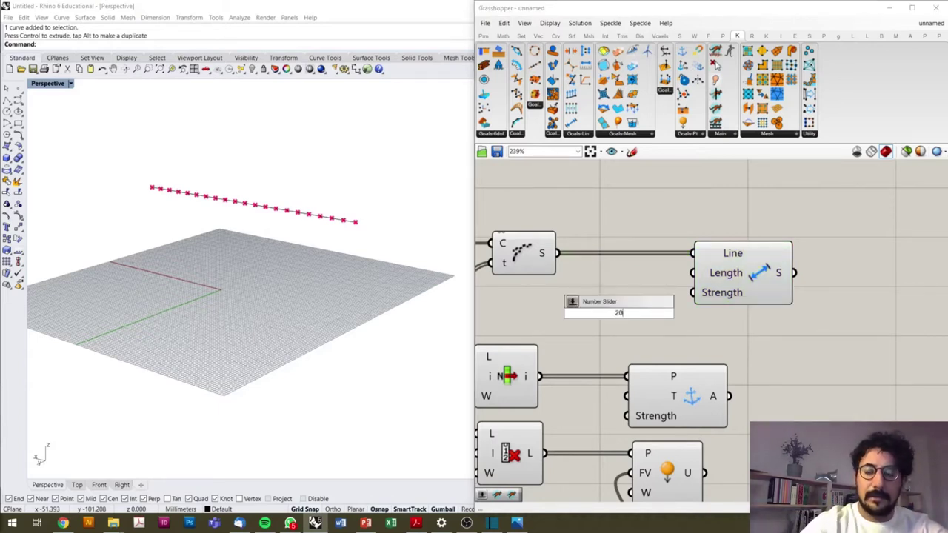
{"action": "type", "text": "9"}
{"action": "key", "text": "Return"}
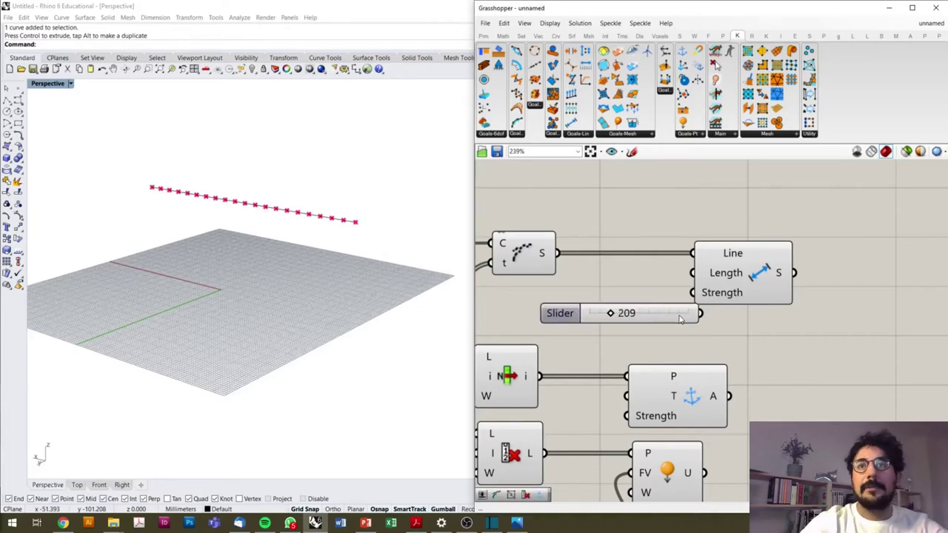
{"action": "left_click_drag", "start_coordinate": [665, 309], "coordinate": [693, 293]}
Move the Anchor and unary force goals to the right
{"action": "left_click", "coordinate": [743, 288]}
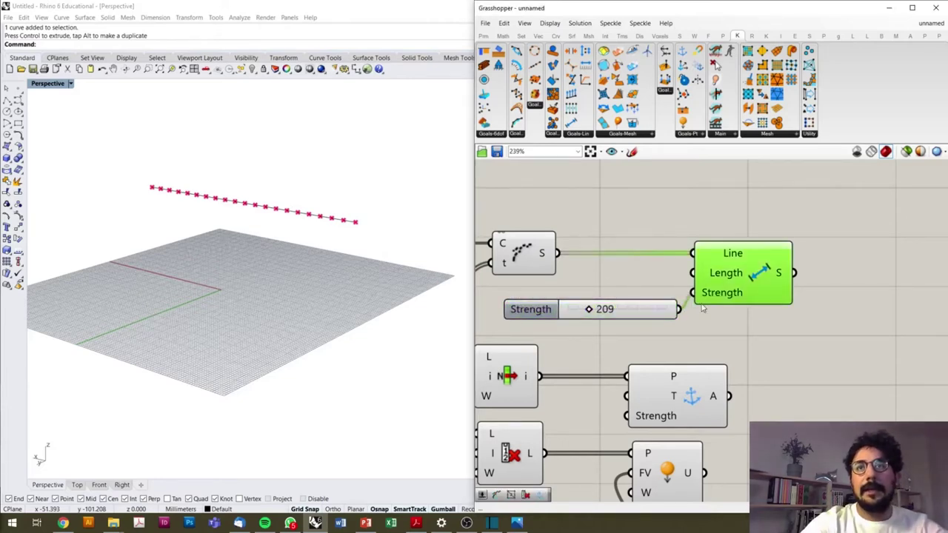
{"action": "scroll", "coordinate": [613, 309], "scroll_direction": "down", "scroll_amount": 3}
{"action": "scroll", "coordinate": [613, 309], "scroll_direction": "up", "scroll_amount": 1}
{"action": "left_click", "coordinate": [613, 309]}
{"action": "left_click_drag", "start_coordinate": [613, 309], "coordinate": [646, 308]}
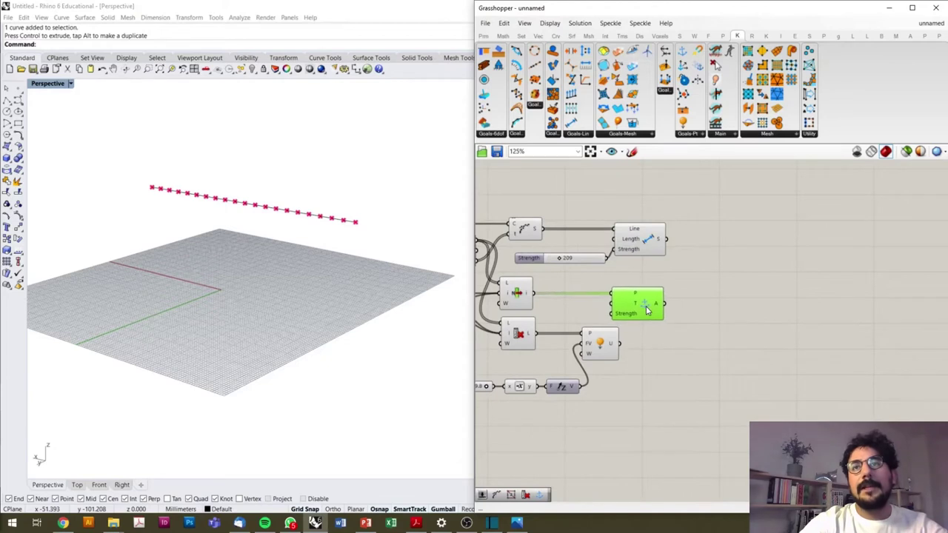
{"action": "left_click", "coordinate": [609, 343]}
{"action": "left_click_drag", "start_coordinate": [608, 343], "coordinate": [653, 345]}
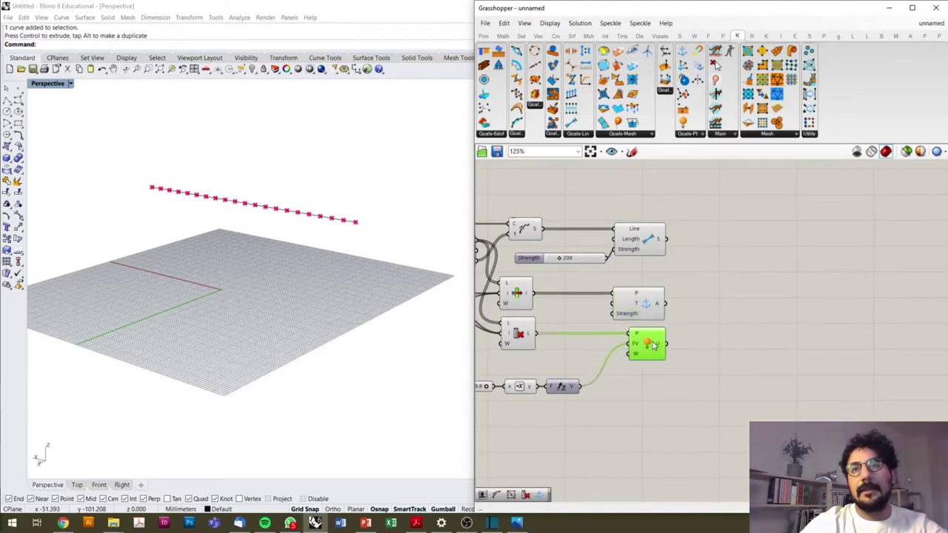
Shift the gravity slider chain up-left and group the goals with the Strength slider
{"action": "left_click_drag", "start_coordinate": [568, 412], "coordinate": [477, 376]}
{"action": "left_click_drag", "start_coordinate": [574, 387], "coordinate": [522, 368]}
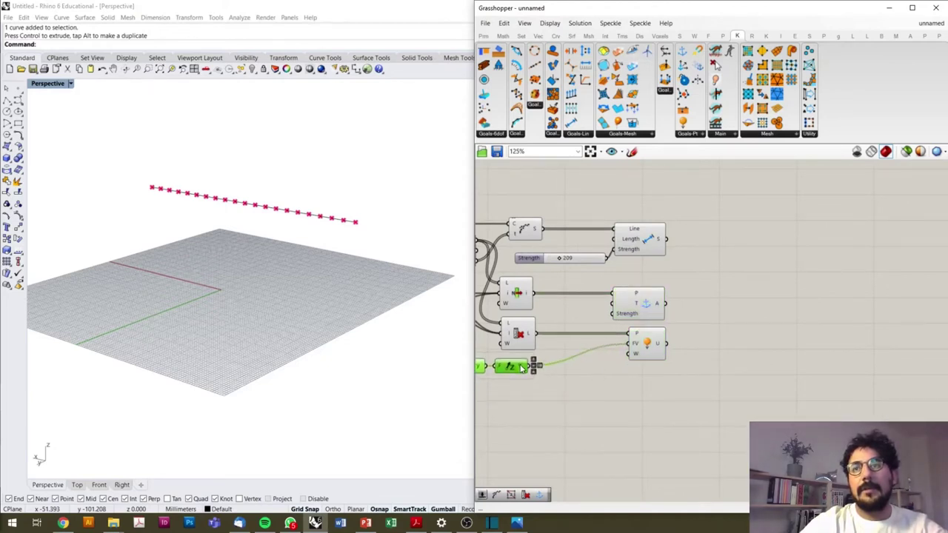
{"action": "left_click_drag", "start_coordinate": [677, 206], "coordinate": [594, 369]}
{"action": "left_click_drag", "start_coordinate": [639, 243], "coordinate": [692, 243]}
{"action": "left_click", "coordinate": [661, 257]}
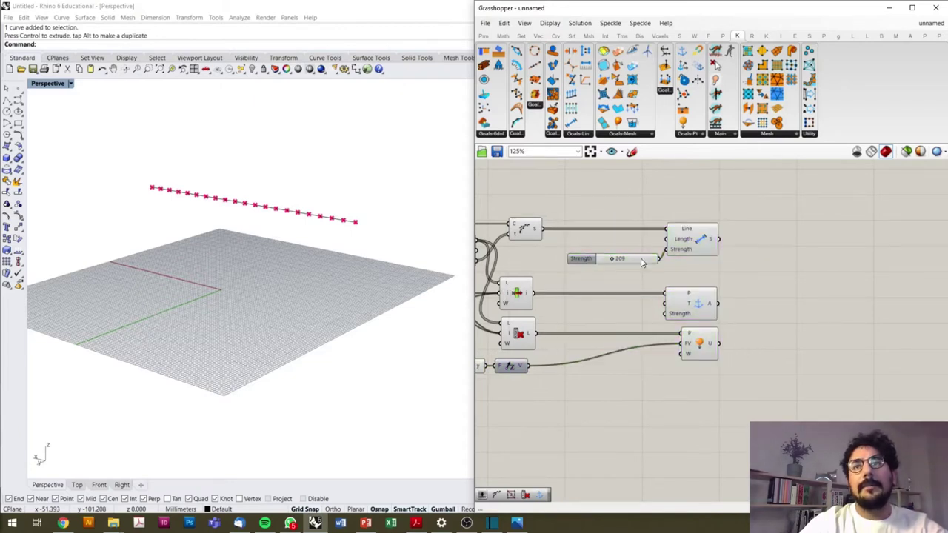
{"action": "left_click", "coordinate": [642, 262]}
Box-select the length, anchor and load goal components, then clear the selection
{"action": "scroll", "coordinate": [741, 274], "scroll_direction": "down", "scroll_amount": 2}
{"action": "scroll", "coordinate": [704, 259], "scroll_direction": "up", "scroll_amount": 2}
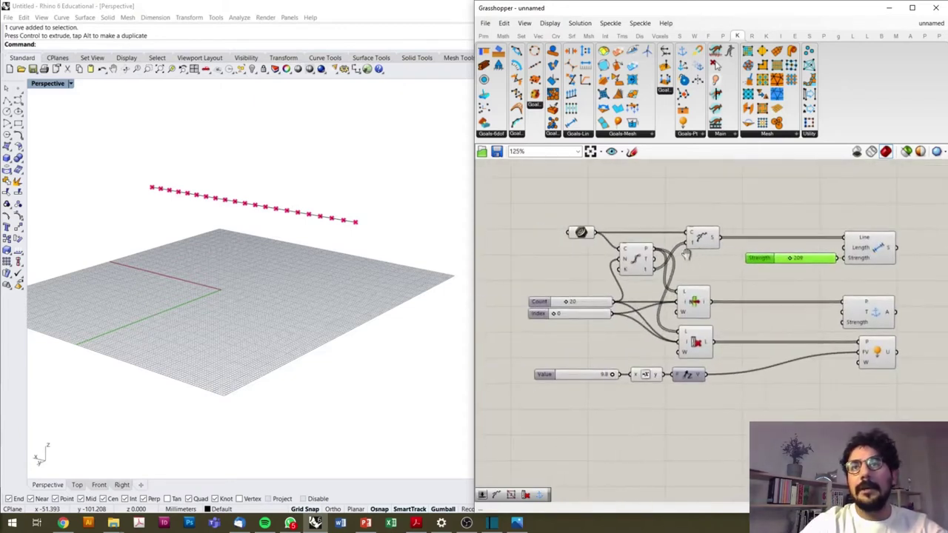
{"action": "left_click_drag", "start_coordinate": [714, 200], "coordinate": [517, 390]}
{"action": "middle_click", "coordinate": [635, 307]}
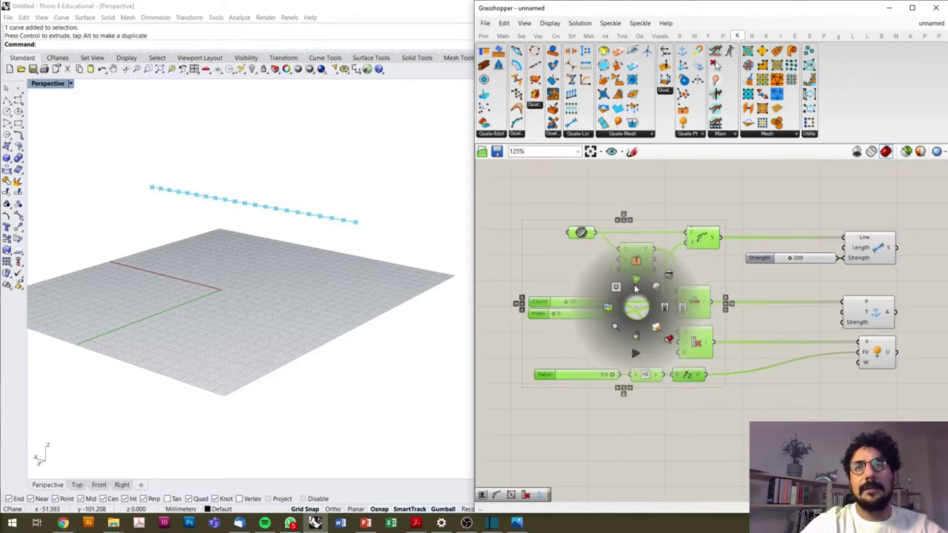
{"action": "left_click", "coordinate": [636, 287]}
{"action": "left_click", "coordinate": [740, 212]}
{"action": "scroll", "coordinate": [734, 212], "scroll_direction": "down", "scroll_amount": 2}
{"action": "scroll", "coordinate": [717, 210], "scroll_direction": "up", "scroll_amount": 3}
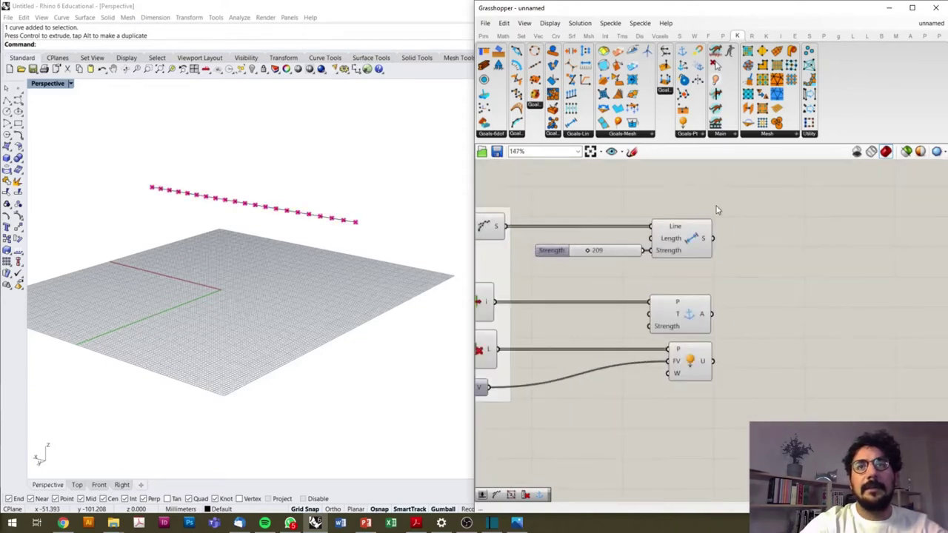
{"action": "left_click_drag", "start_coordinate": [747, 186], "coordinate": [528, 398]}
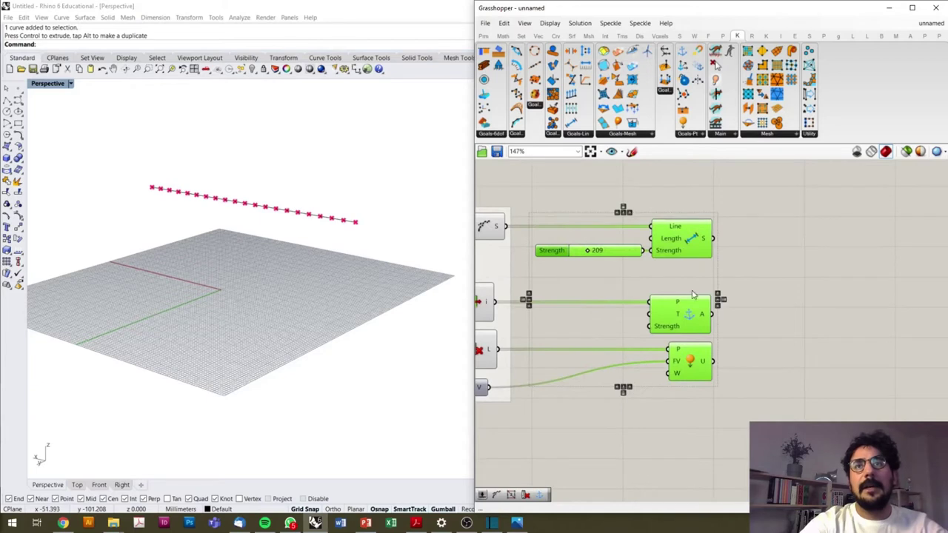
{"action": "left_click", "coordinate": [764, 303]}
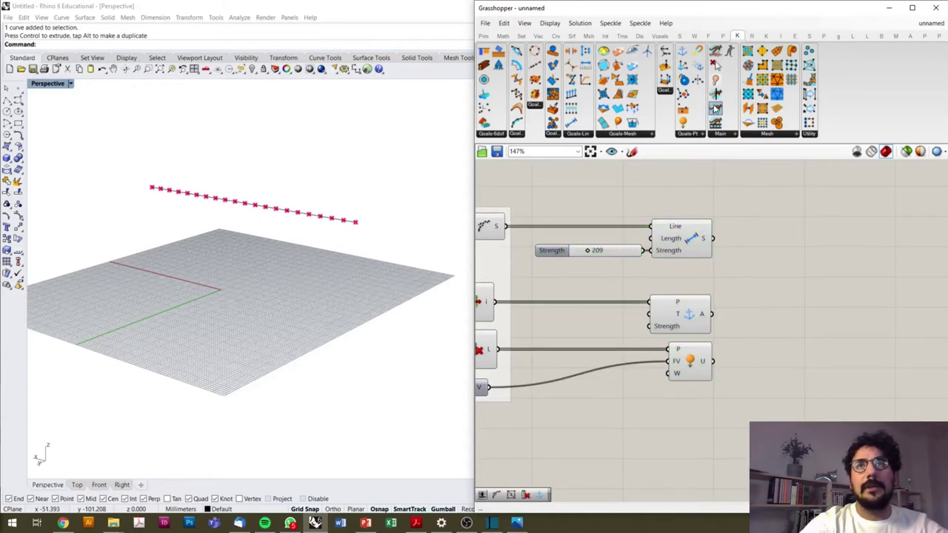
Add a Kangaroo Solver fed by the Length, Anchor and Load goals in GoalObjects
{"action": "left_click_drag", "start_coordinate": [855, 354], "coordinate": [814, 332]}
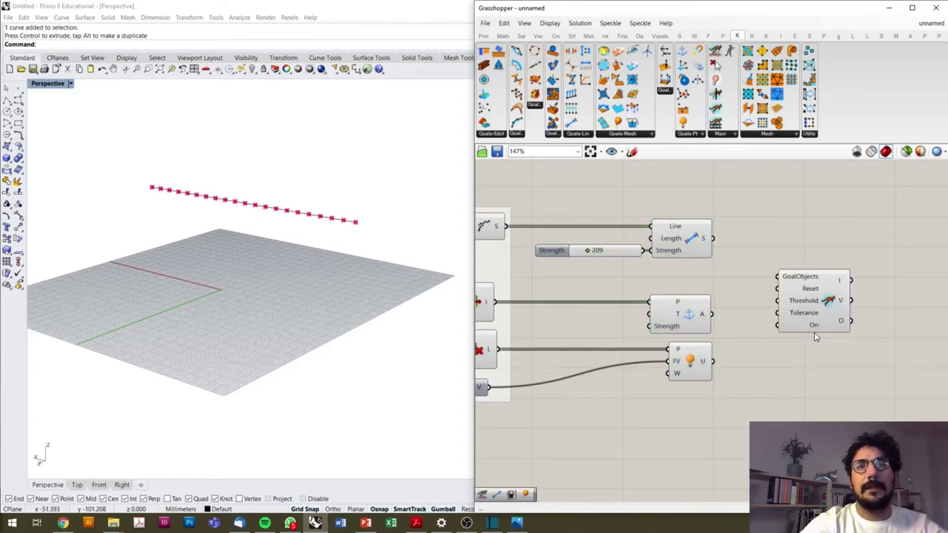
{"action": "scroll", "coordinate": [722, 224], "scroll_direction": "up", "scroll_amount": 3}
{"action": "left_click_drag", "start_coordinate": [709, 244], "coordinate": [806, 303]}
{"action": "left_click_drag", "start_coordinate": [711, 351], "coordinate": [800, 297], "text": "shift"}
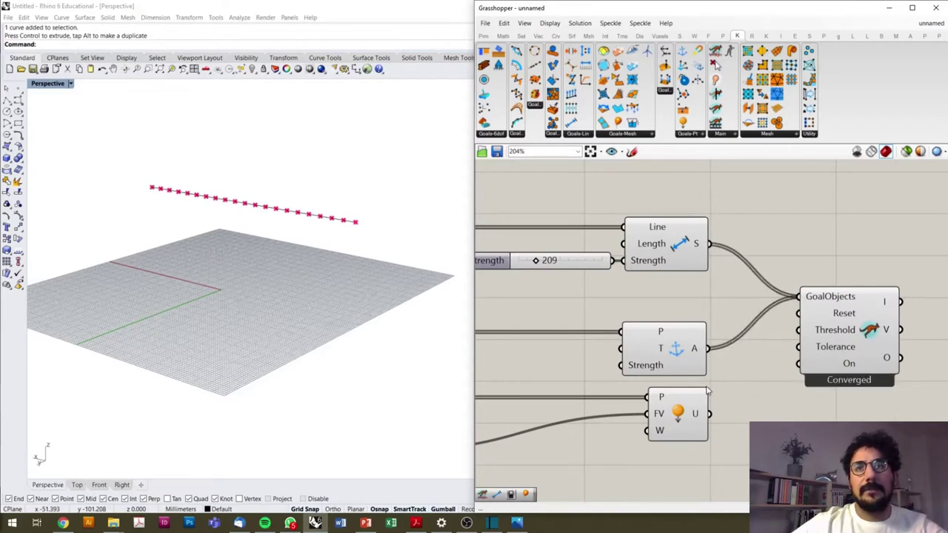
{"action": "left_click_drag", "start_coordinate": [709, 414], "coordinate": [799, 297], "text": "shift"}
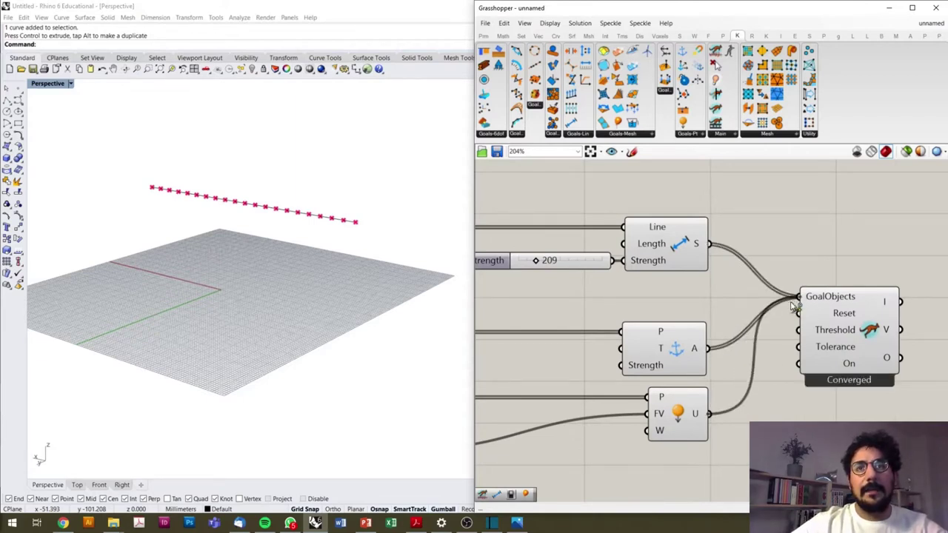
{"action": "scroll", "coordinate": [800, 326], "scroll_direction": "down", "scroll_amount": 2}
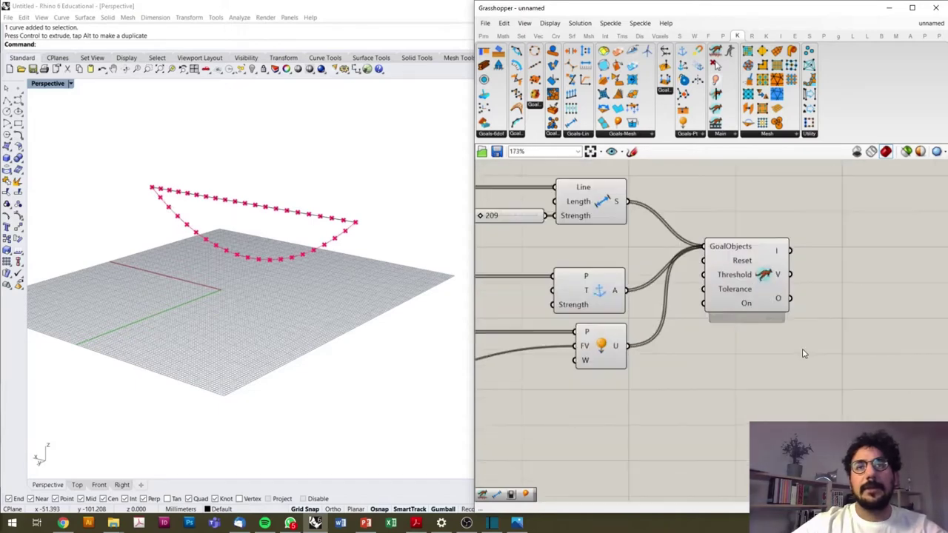
Add a Button wired to the solver's Reset input
{"action": "double_click", "coordinate": [730, 377]}
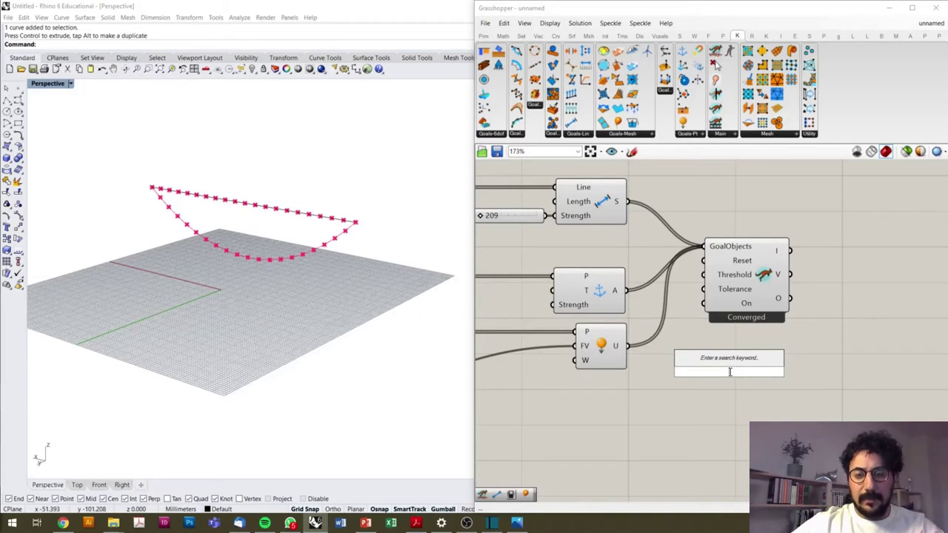
{"action": "type", "text": "b"}
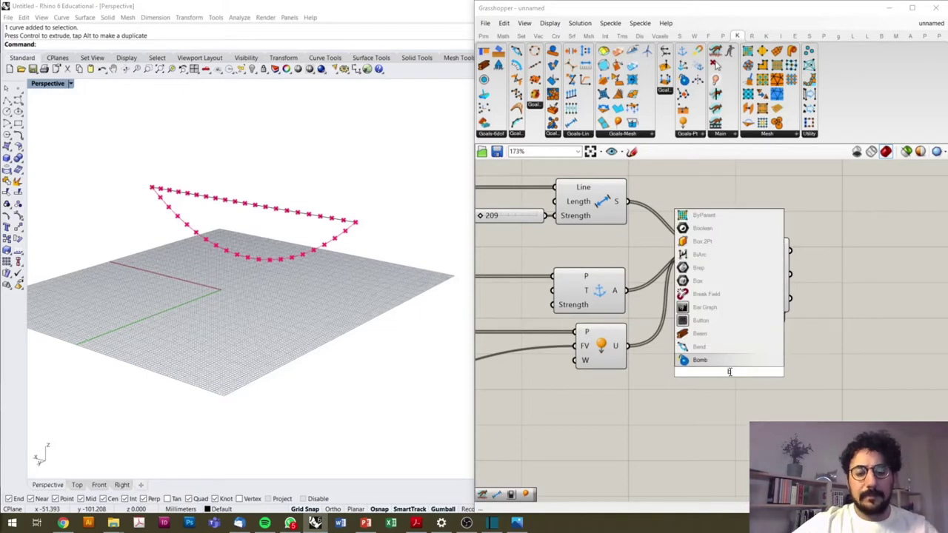
{"action": "key", "text": "Up"}
{"action": "key", "text": "Up"}
{"action": "key", "text": "Up"}
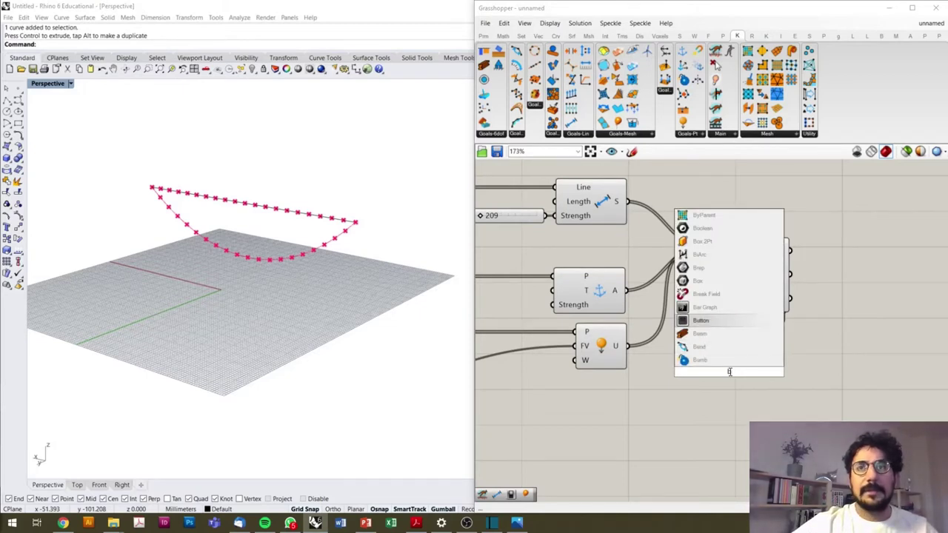
{"action": "key", "text": "Return"}
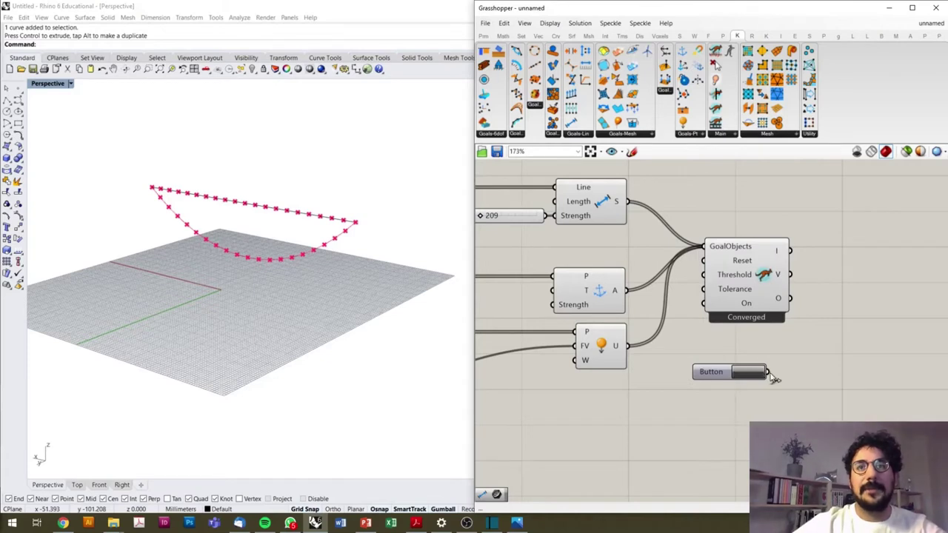
{"action": "left_click_drag", "start_coordinate": [767, 372], "coordinate": [704, 260]}
Add a Boolean Toggle wired to the solver's On input
{"action": "double_click", "coordinate": [748, 436]}
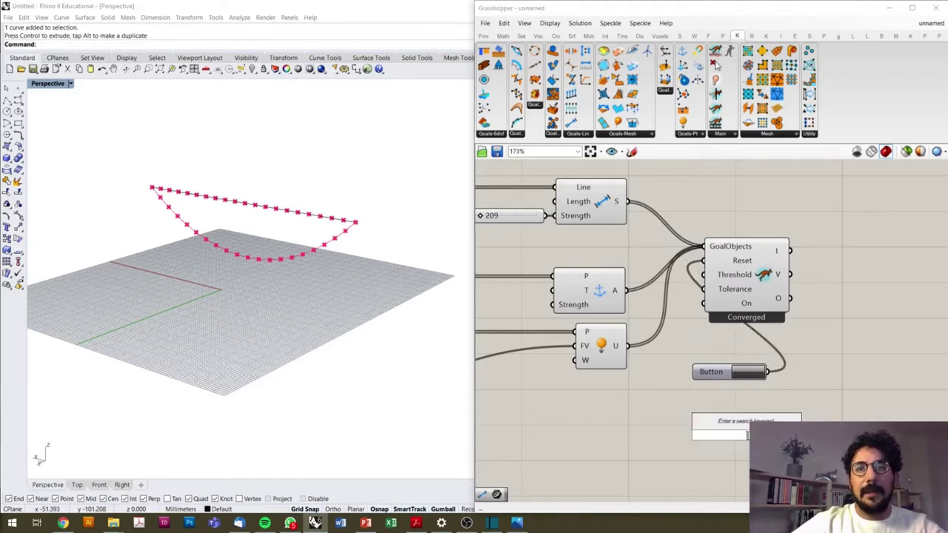
{"action": "type", "text": "bo"}
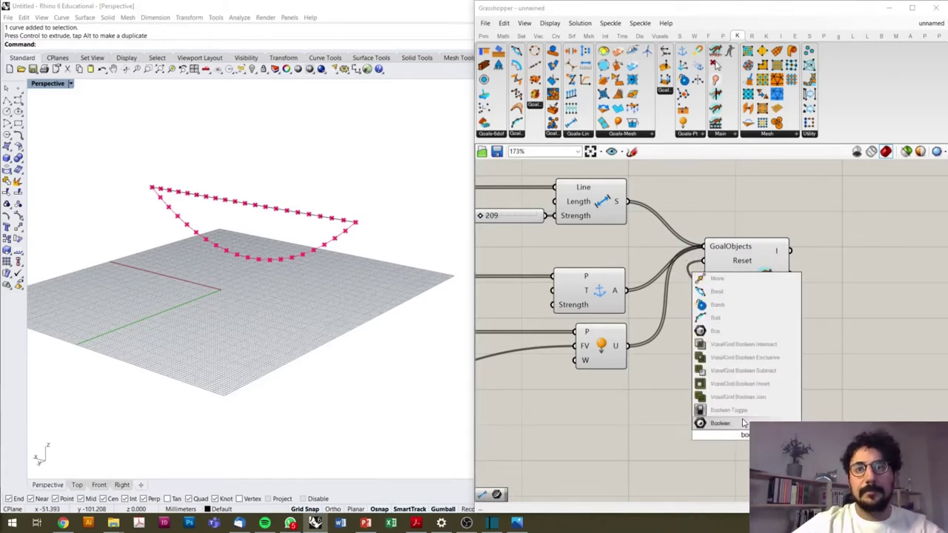
{"action": "left_click", "coordinate": [744, 423]}
{"action": "mouse_move", "coordinate": [742, 438]}
{"action": "left_mouse_down"}
{"action": "mouse_move", "coordinate": [724, 395]}
{"action": "mouse_move", "coordinate": [738, 309]}
{"action": "left_mouse_up"}
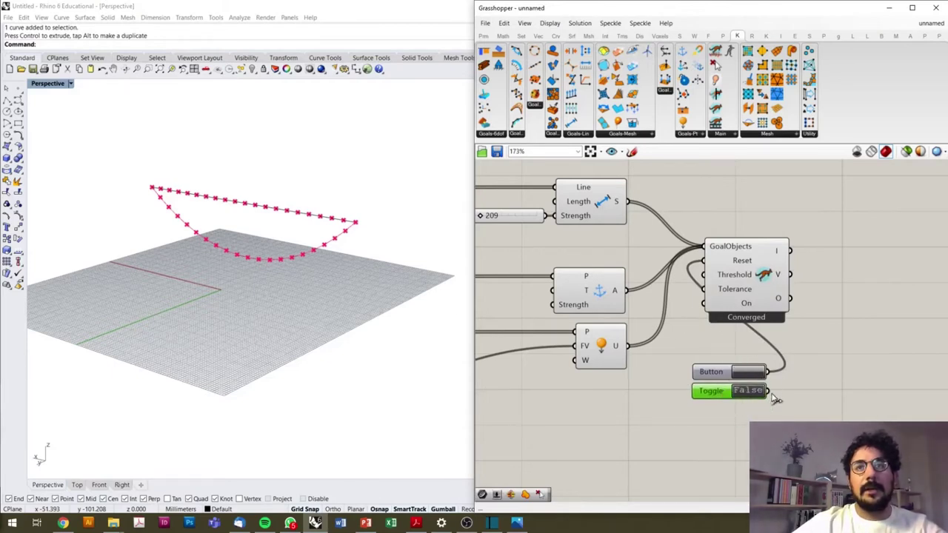
{"action": "left_click_drag", "start_coordinate": [768, 391], "coordinate": [704, 303]}
Move the solver up-right and place the button and toggle beside it
{"action": "left_click", "coordinate": [771, 287]}
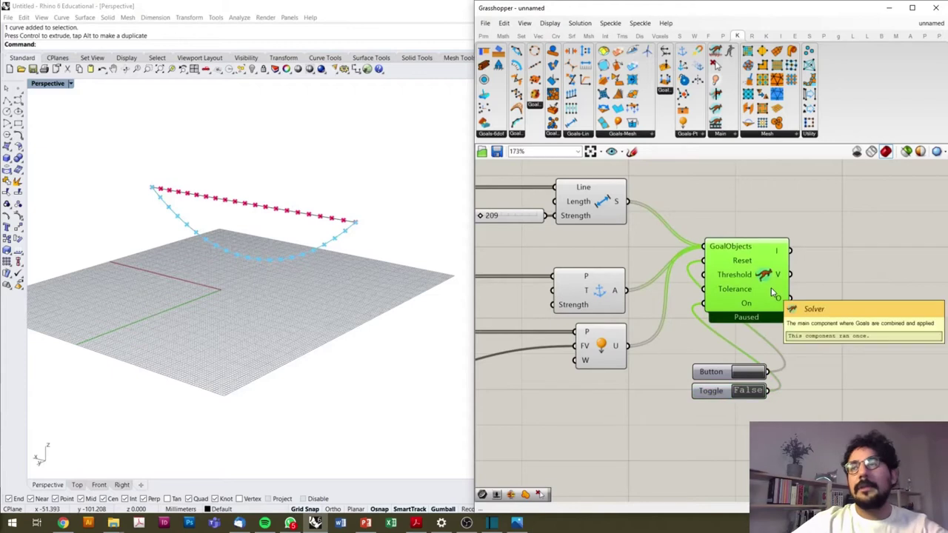
{"action": "left_click_drag", "start_coordinate": [771, 288], "coordinate": [816, 238]}
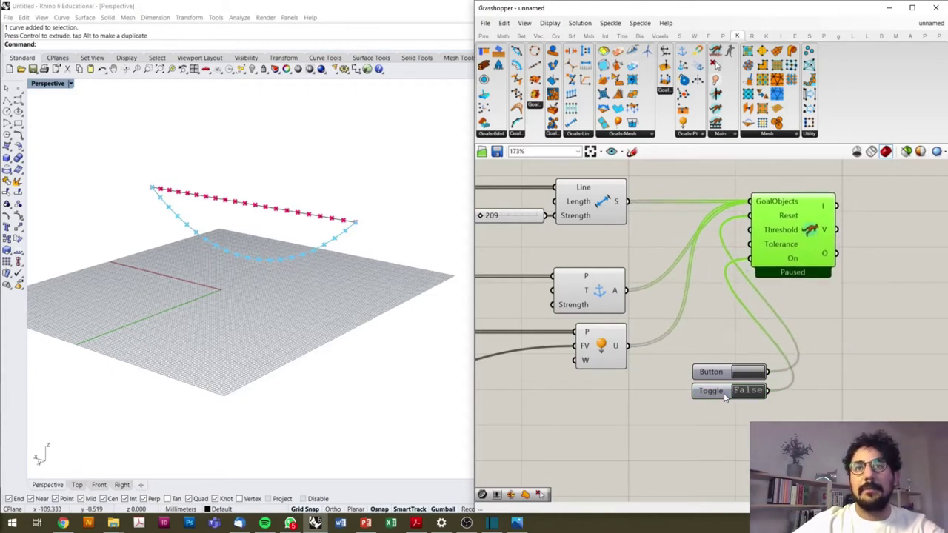
{"action": "left_click_drag", "start_coordinate": [688, 357], "coordinate": [774, 411]}
{"action": "left_click_drag", "start_coordinate": [717, 381], "coordinate": [759, 309]}
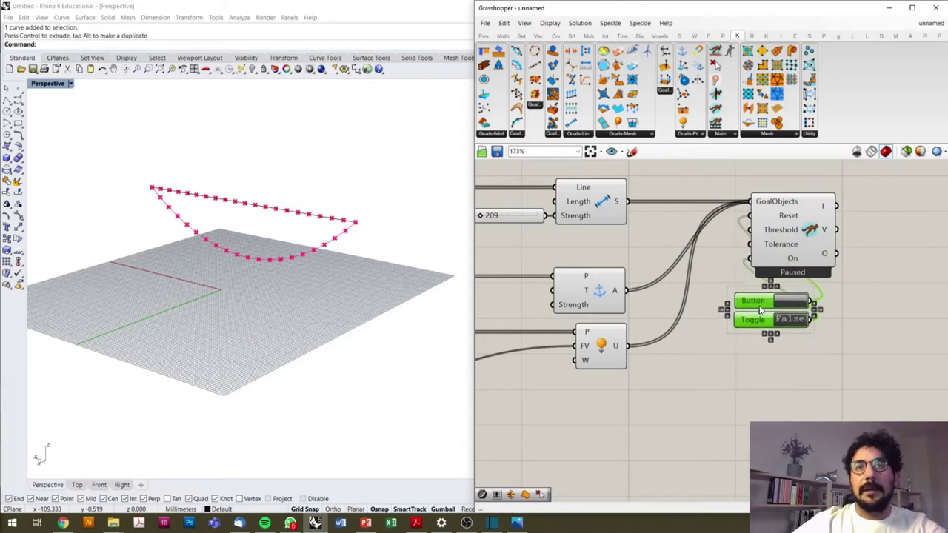
{"action": "left_click", "coordinate": [754, 349]}
{"action": "scroll", "coordinate": [754, 349], "scroll_direction": "down", "scroll_amount": 2}
{"action": "scroll", "coordinate": [741, 296], "scroll_direction": "up", "scroll_amount": 4}
Switch the toggle True to run the simulation, then False to pause it
{"action": "left_click", "coordinate": [738, 269]}
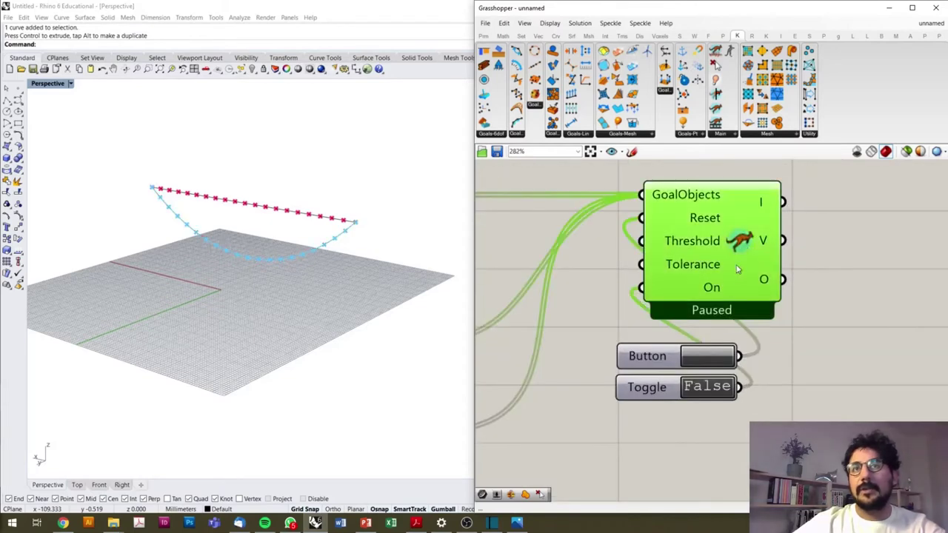
{"action": "left_click", "coordinate": [706, 386]}
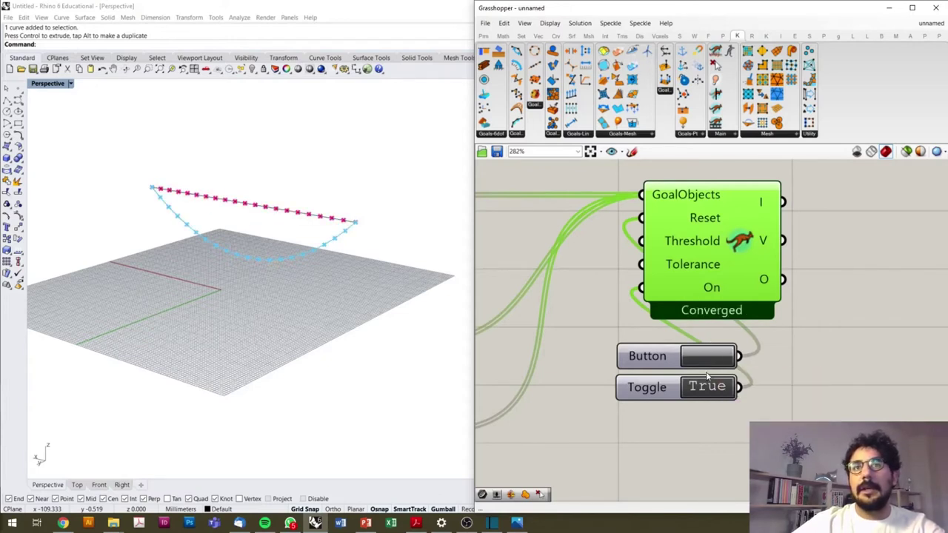
{"action": "left_click", "coordinate": [707, 388]}
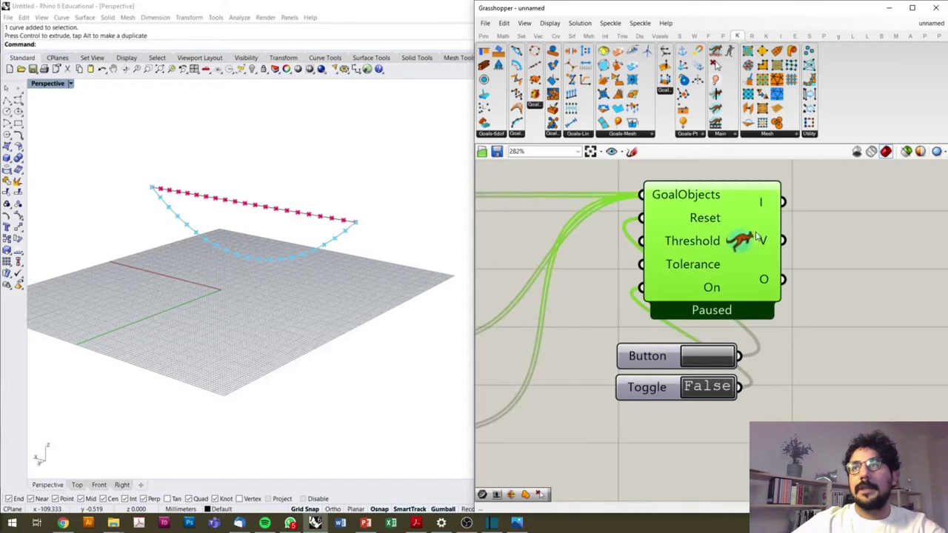
{"action": "scroll", "coordinate": [697, 250], "scroll_direction": "down", "scroll_amount": 5}
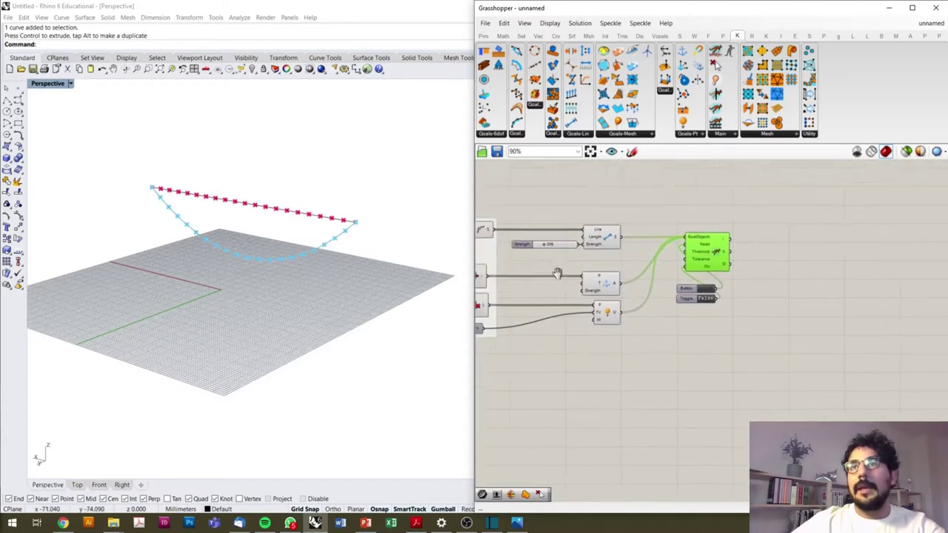
Lower then raise the Length goal's Strength slider with the solver running again
{"action": "scroll", "coordinate": [628, 268], "scroll_direction": "up", "scroll_amount": 5}
{"action": "left_click_drag", "start_coordinate": [628, 268], "coordinate": [606, 266]}
{"action": "scroll", "coordinate": [601, 266], "scroll_direction": "down", "scroll_amount": 3}
{"action": "scroll", "coordinate": [740, 311], "scroll_direction": "up", "scroll_amount": 3}
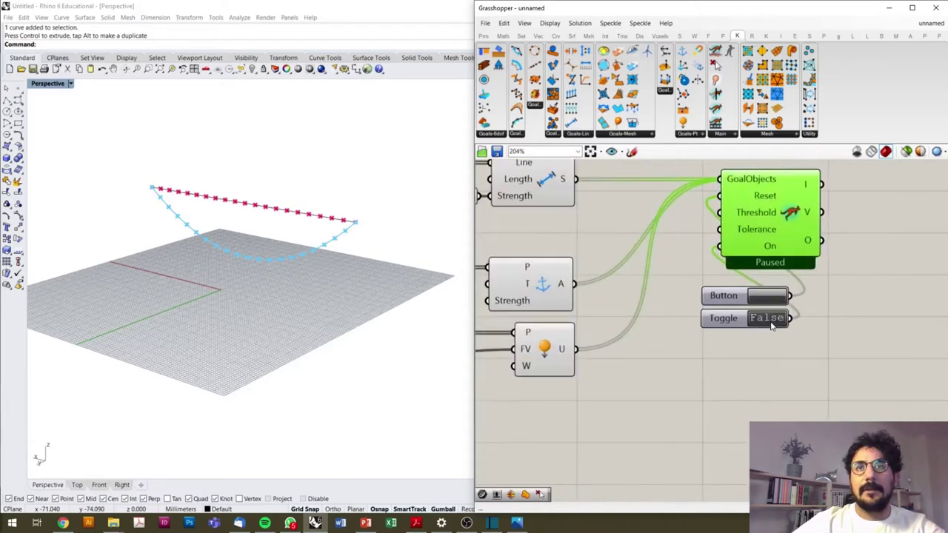
{"action": "left_click", "coordinate": [766, 318]}
{"action": "scroll", "coordinate": [482, 260], "scroll_direction": "down", "scroll_amount": 3}
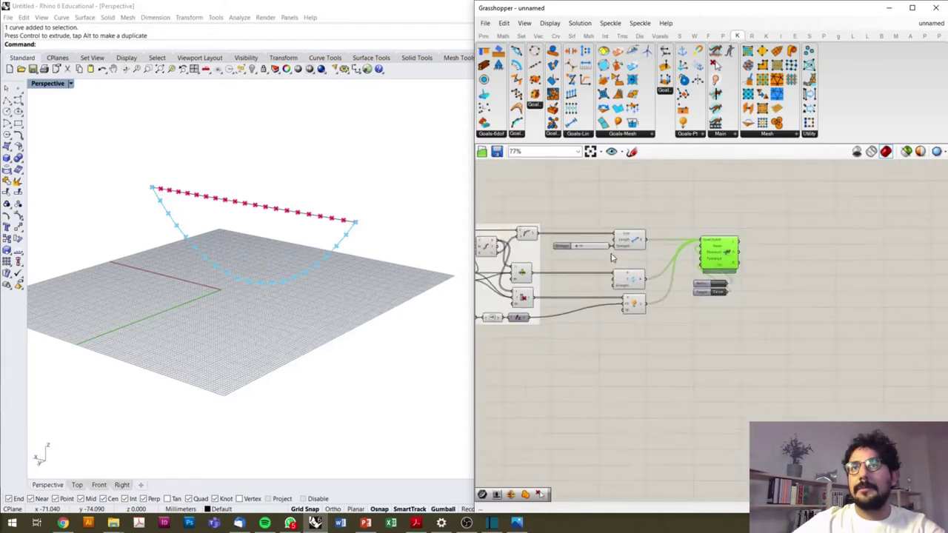
{"action": "scroll", "coordinate": [542, 254], "scroll_direction": "up", "scroll_amount": 4}
{"action": "left_click_drag", "start_coordinate": [572, 253], "coordinate": [582, 253]}
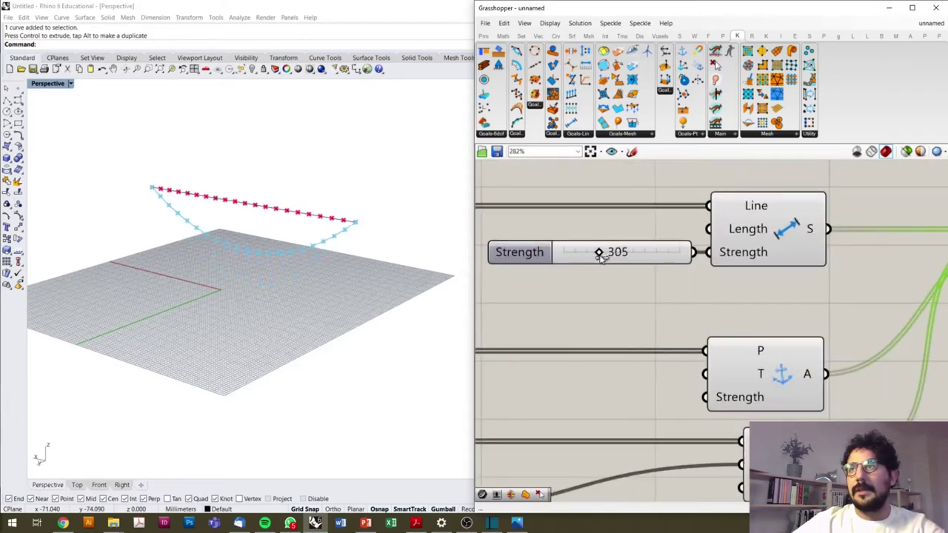
{"action": "mouse_move", "coordinate": [602, 257]}
{"action": "left_mouse_down"}
{"action": "mouse_move", "coordinate": [673, 259]}
{"action": "mouse_move", "coordinate": [575, 252]}
{"action": "mouse_move", "coordinate": [683, 253]}
{"action": "mouse_move", "coordinate": [617, 255]}
{"action": "left_mouse_up"}
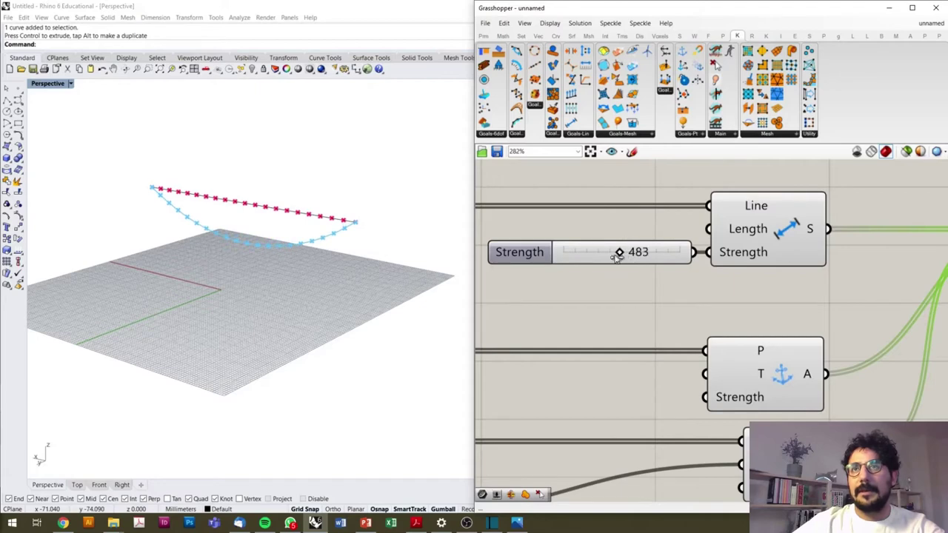
Zoom out to 90% and recentre the whole definition
{"action": "scroll", "coordinate": [666, 274], "scroll_direction": "down", "scroll_amount": 3}
{"action": "scroll", "coordinate": [667, 274], "scroll_direction": "down", "scroll_amount": 2}
{"action": "scroll", "coordinate": [702, 286], "scroll_direction": "up", "scroll_amount": 1}
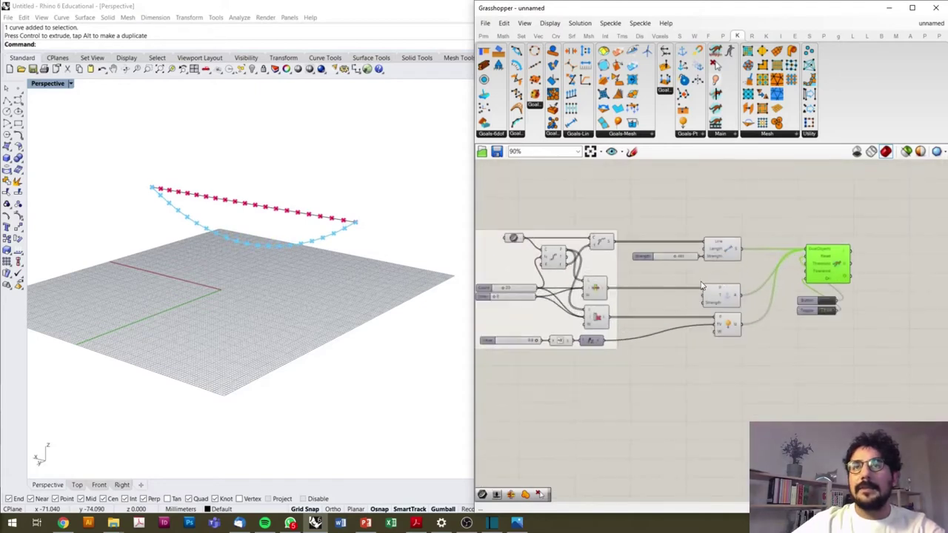
{"action": "right_click_drag", "start_coordinate": [702, 286], "coordinate": [735, 287]}
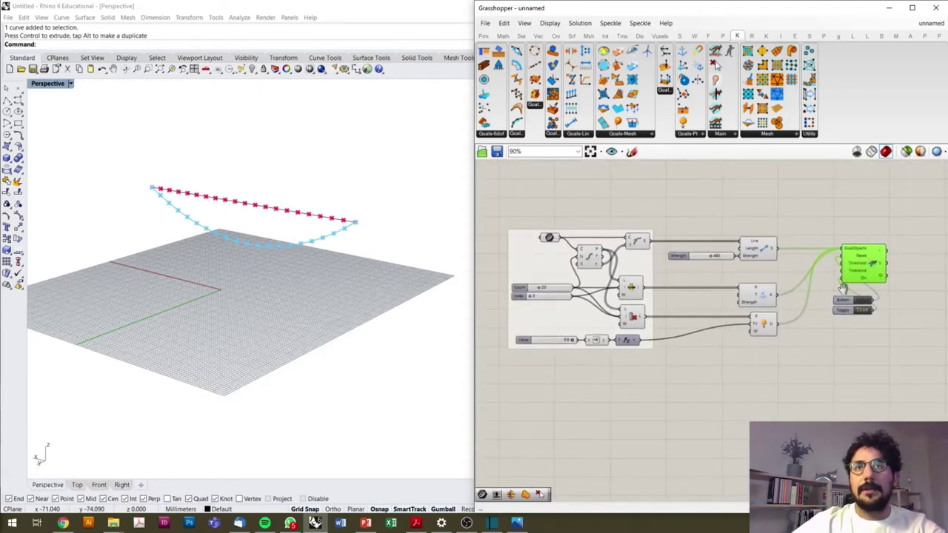
{"action": "right_click_drag", "start_coordinate": [843, 287], "coordinate": [844, 296]}
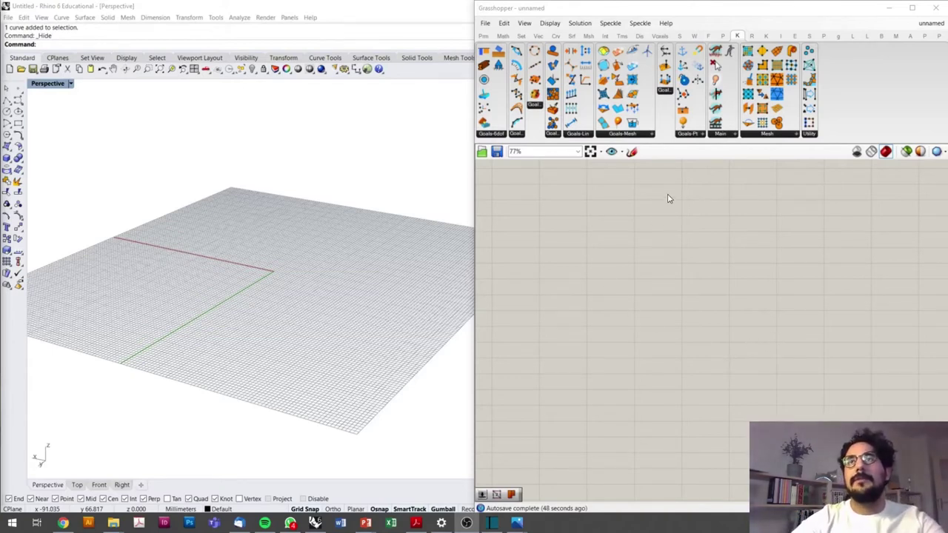
Open the component search on the now-empty Grasshopper canvas
{"action": "double_click", "coordinate": [639, 291]}
Add a Mesh Surface component and draw a rectangular Plane surface in Rhino
{"action": "type", "text": "mesh"}
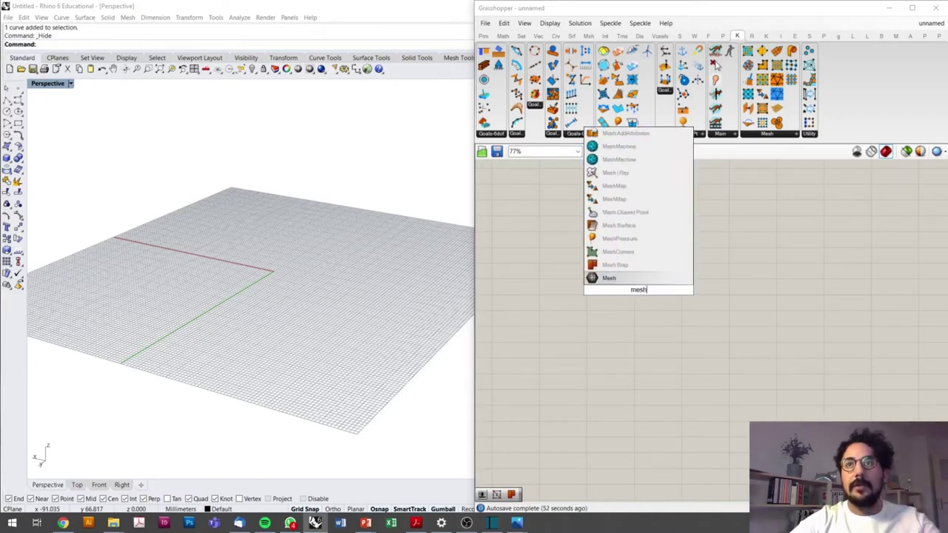
{"action": "left_click", "coordinate": [630, 227]}
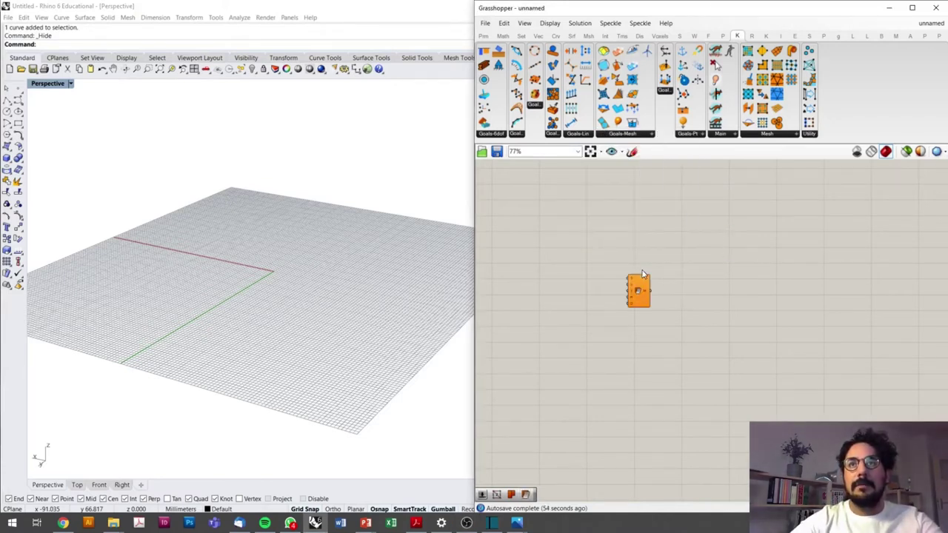
{"action": "left_click", "coordinate": [11, 147]}
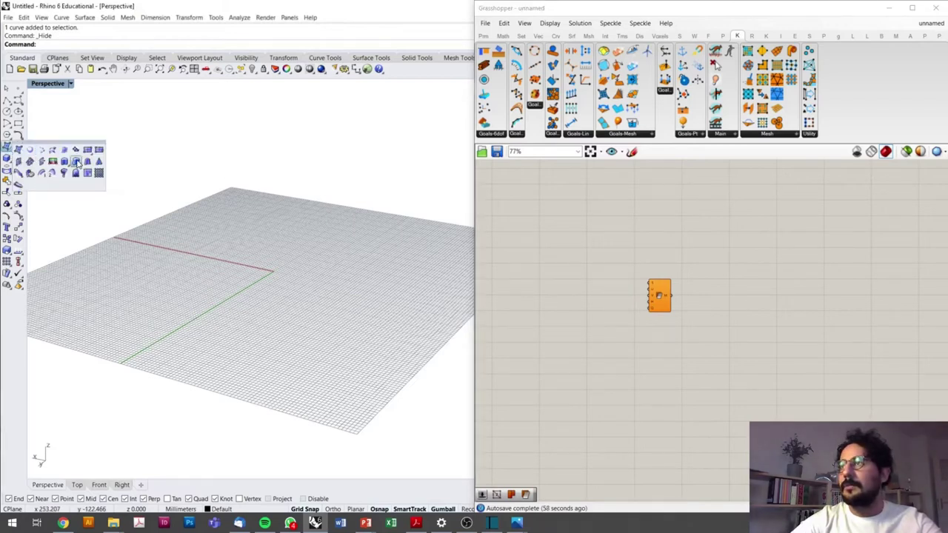
{"action": "left_click", "coordinate": [90, 151]}
{"action": "left_click", "coordinate": [173, 222]}
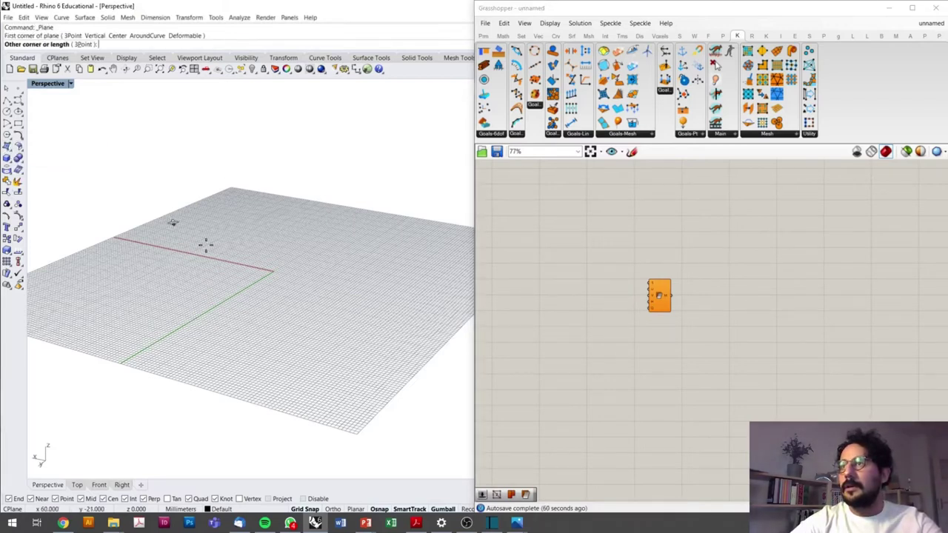
{"action": "left_click", "coordinate": [320, 315]}
Add a Surface parameter referencing the rectangle via Set one Surface
{"action": "left_click", "coordinate": [592, 308]}
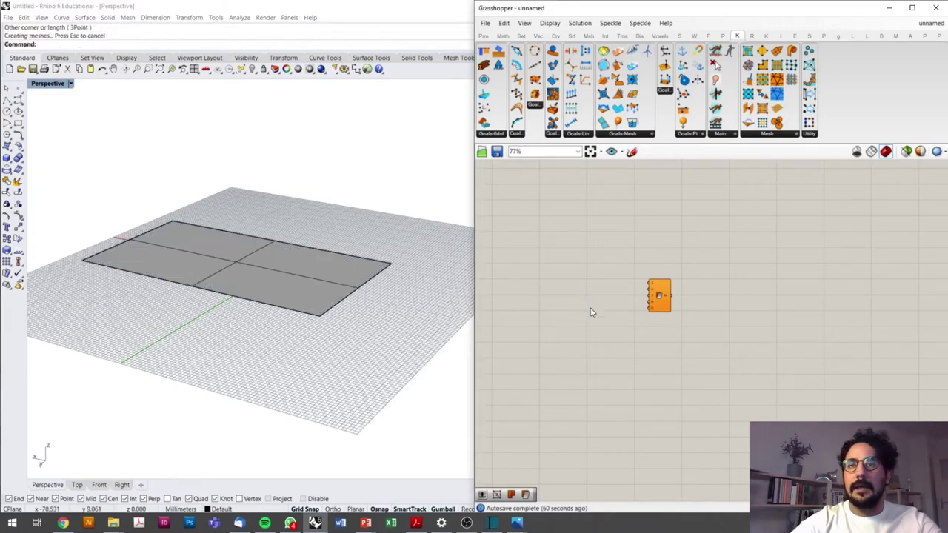
{"action": "double_click", "coordinate": [590, 311]}
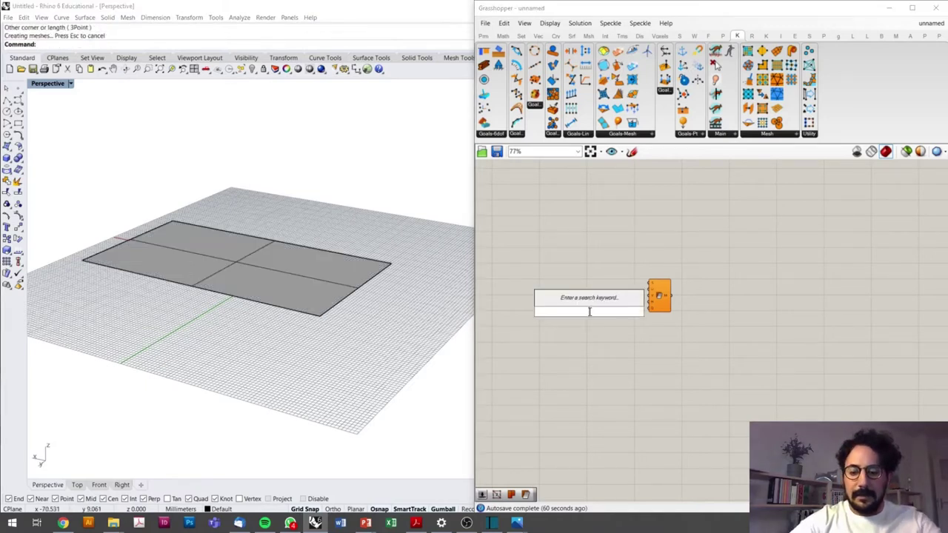
{"action": "type", "text": "srf"}
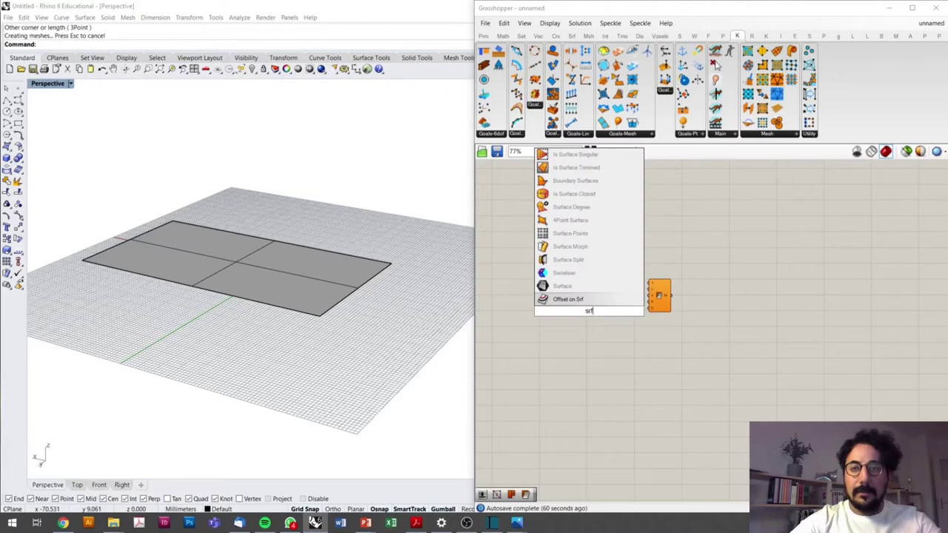
{"action": "left_click", "coordinate": [571, 286]}
{"action": "scroll", "coordinate": [588, 311], "scroll_direction": "up", "scroll_amount": 3}
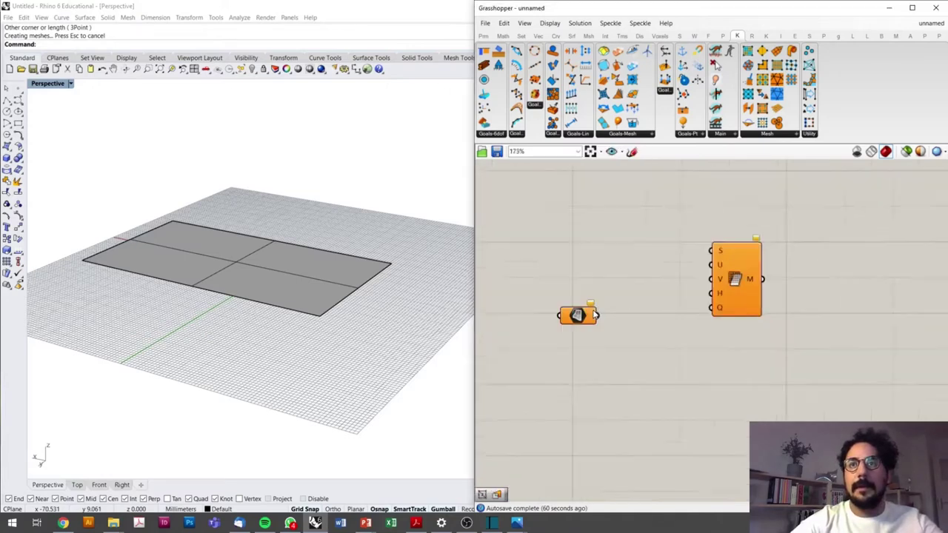
{"action": "scroll", "coordinate": [585, 314], "scroll_direction": "up", "scroll_amount": 2}
{"action": "right_click", "coordinate": [579, 307]}
{"action": "left_click", "coordinate": [616, 437]}
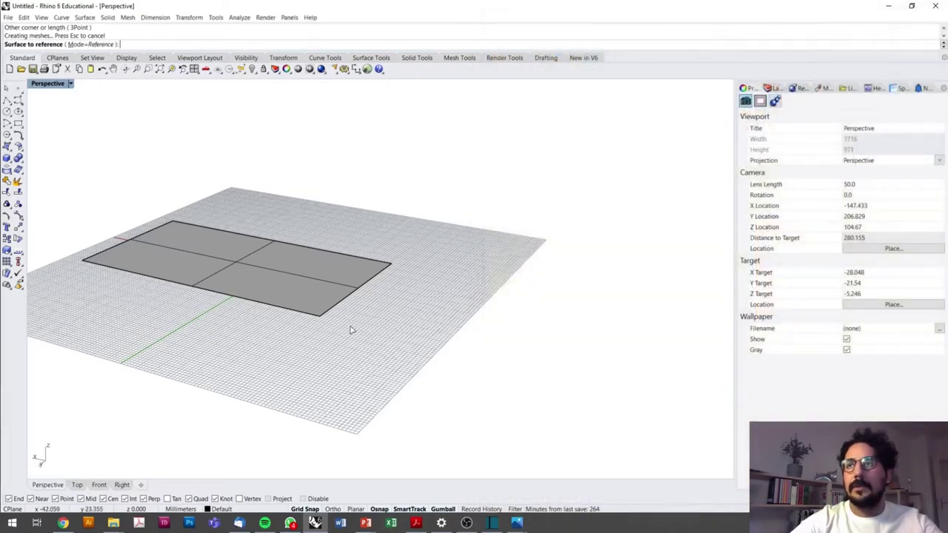
{"action": "left_click", "coordinate": [333, 292]}
Wire the Surface parameter into the mesh's S input and turn off its preview
{"action": "mouse_move", "coordinate": [600, 318]}
{"action": "left_mouse_down"}
{"action": "mouse_move", "coordinate": [681, 282]}
{"action": "mouse_move", "coordinate": [757, 228]}
{"action": "left_mouse_up"}
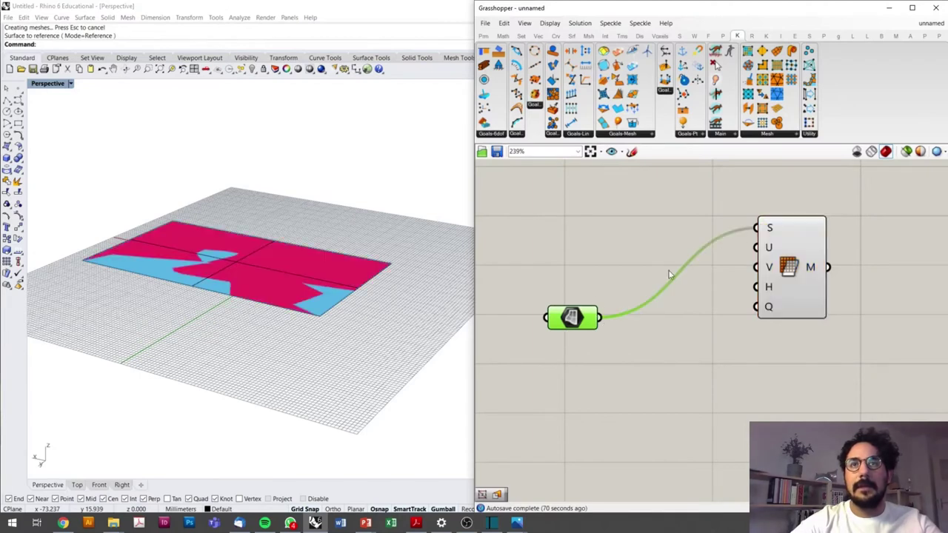
{"action": "mouse_move", "coordinate": [571, 330]}
{"action": "left_mouse_down"}
{"action": "mouse_move", "coordinate": [648, 239]}
{"action": "mouse_move", "coordinate": [663, 239]}
{"action": "left_mouse_up"}
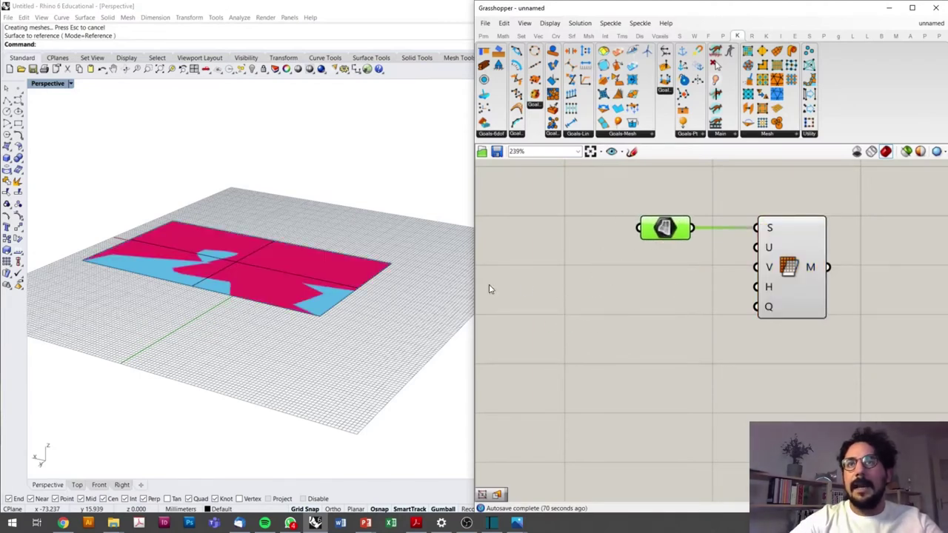
{"action": "right_click", "coordinate": [665, 238]}
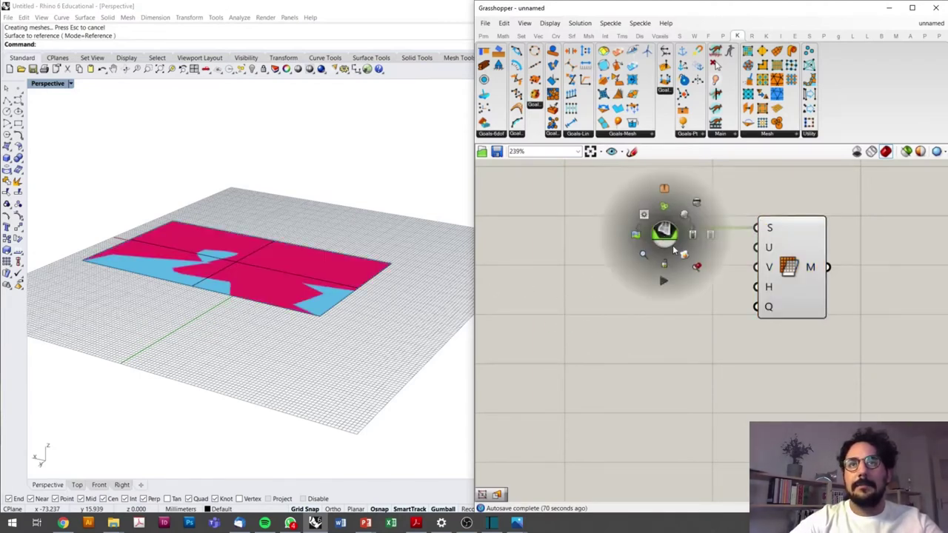
{"action": "left_click", "coordinate": [699, 211]}
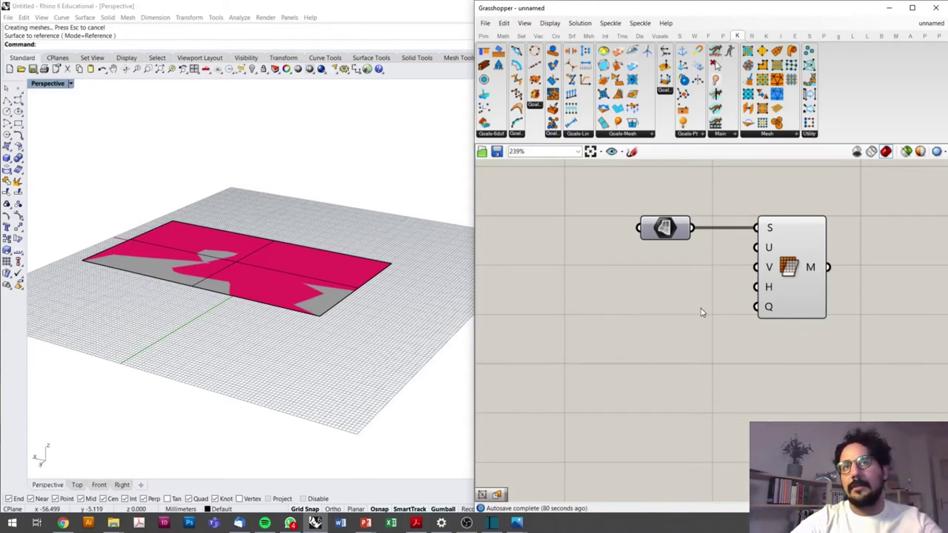
Add a number slider set to 10 driving the V Count input
{"action": "double_click", "coordinate": [667, 280]}
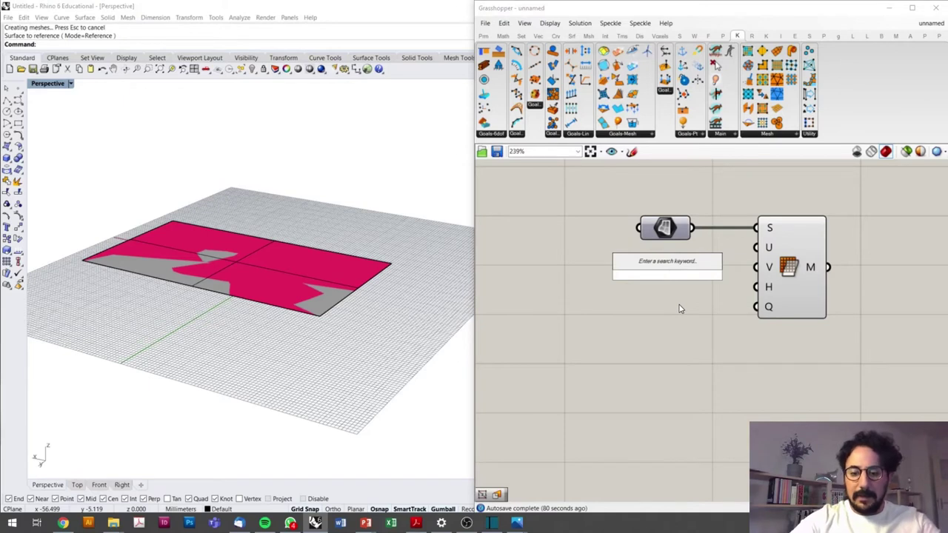
{"action": "type", "text": "10"}
{"action": "key", "text": "Return"}
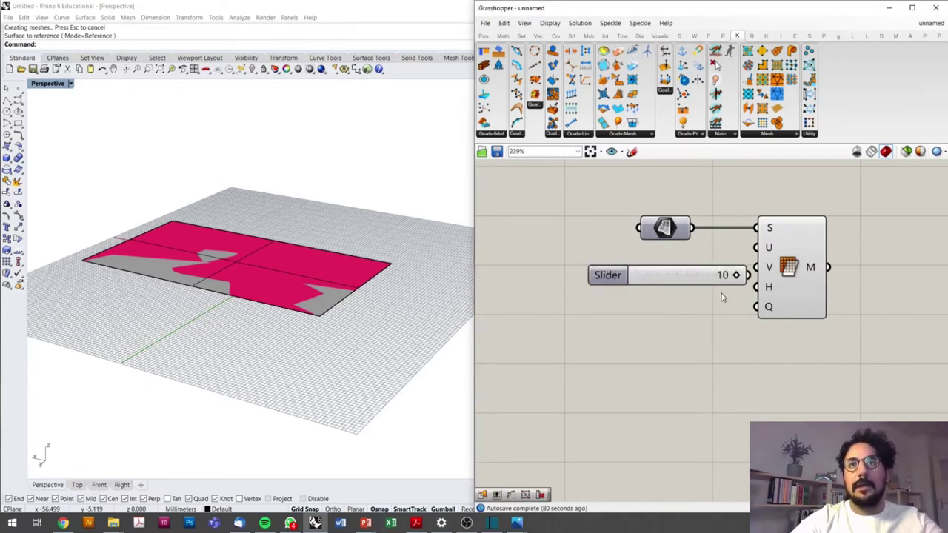
{"action": "left_click_drag", "start_coordinate": [693, 275], "coordinate": [666, 270]}
{"action": "left_click_drag", "start_coordinate": [723, 271], "coordinate": [754, 268]}
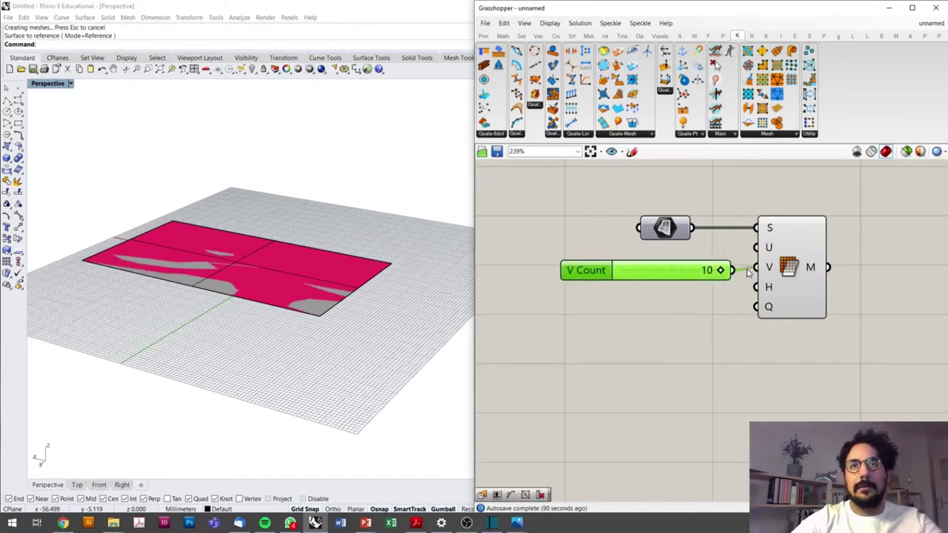
{"action": "left_click_drag", "start_coordinate": [688, 273], "coordinate": [675, 269]}
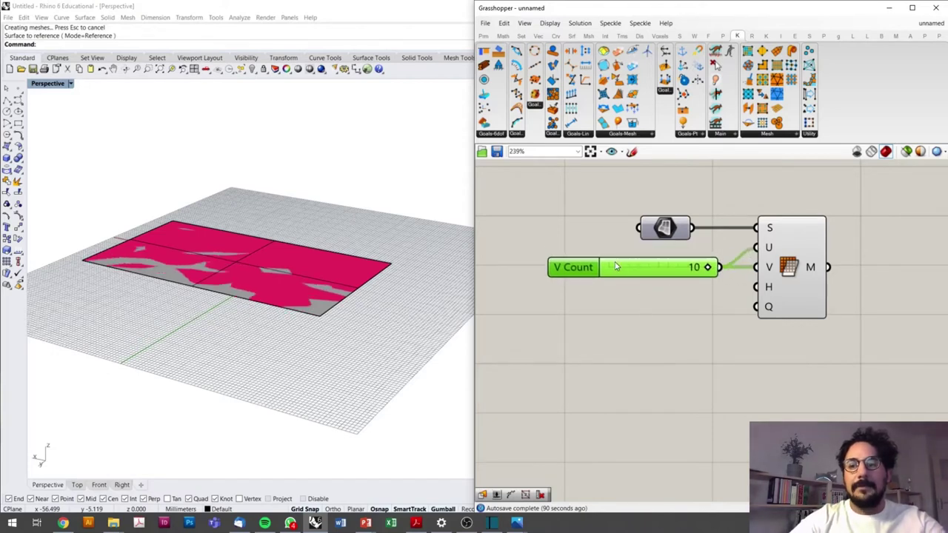
{"action": "left_click", "coordinate": [861, 354]}
Pan the canvas and browse the Kangaroo Goals-Lin list
{"action": "right_click_drag", "start_coordinate": [861, 355], "coordinate": [626, 355]}
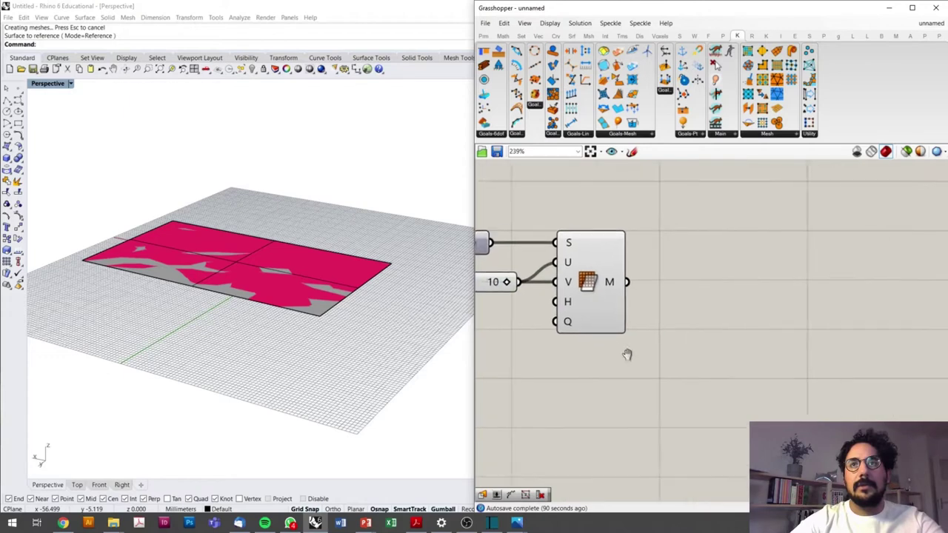
{"action": "scroll", "coordinate": [643, 300], "scroll_direction": "down", "scroll_amount": 2}
{"action": "right_click_drag", "start_coordinate": [657, 298], "coordinate": [721, 295]}
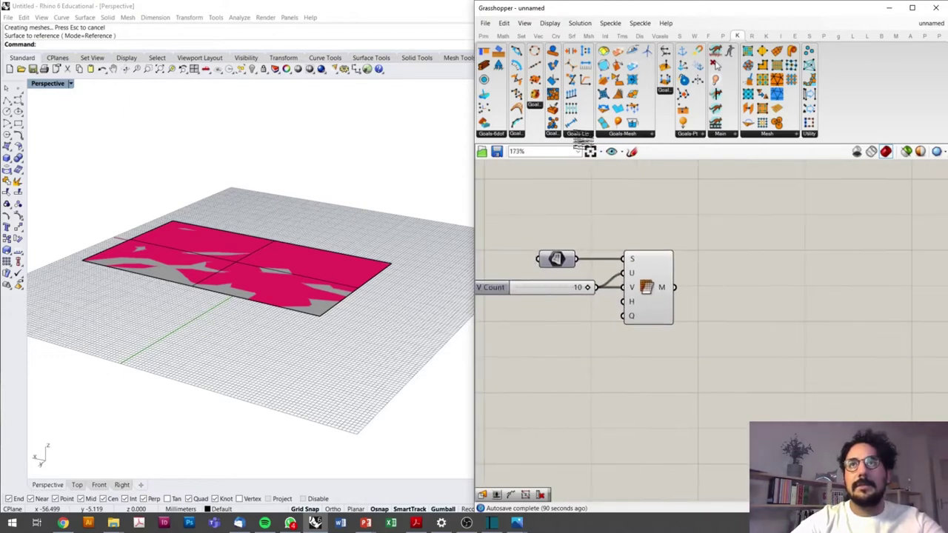
{"action": "left_click", "coordinate": [583, 135]}
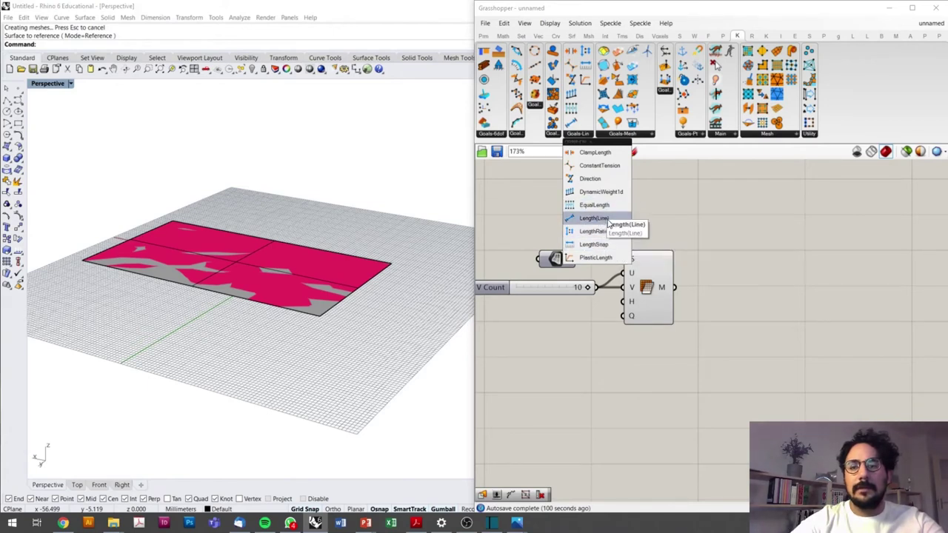
Place a Length(Line) goal on the canvas
{"action": "left_click", "coordinate": [606, 219]}
{"action": "left_click", "coordinate": [777, 255]}
{"action": "scroll", "coordinate": [682, 289], "scroll_direction": "up", "scroll_amount": 3}
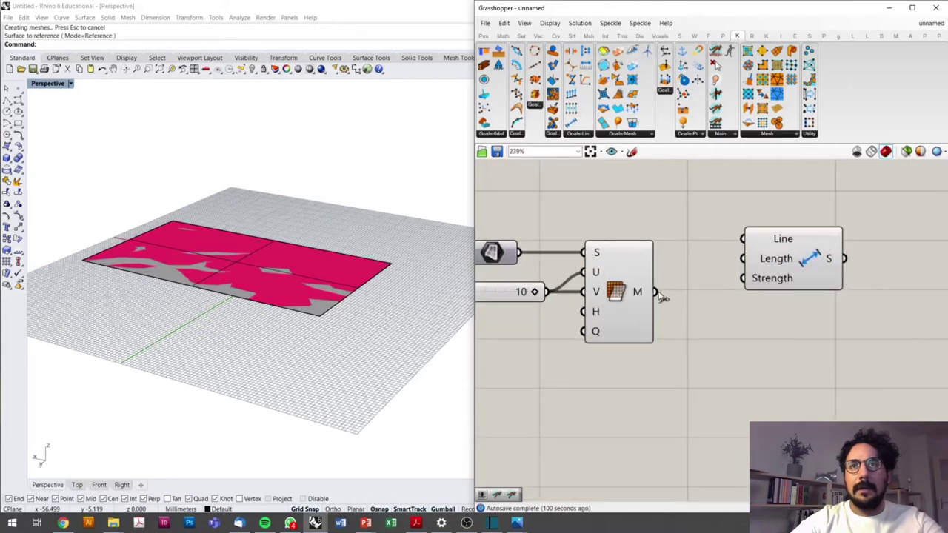
Add a Mesh Edges component fed by the mesh output
{"action": "double_click", "coordinate": [700, 294]}
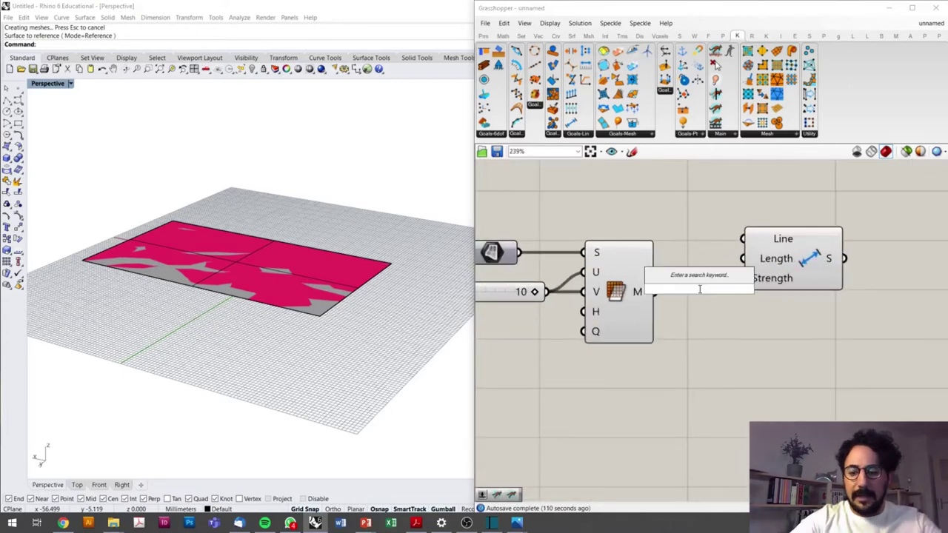
{"action": "type", "text": "edge"}
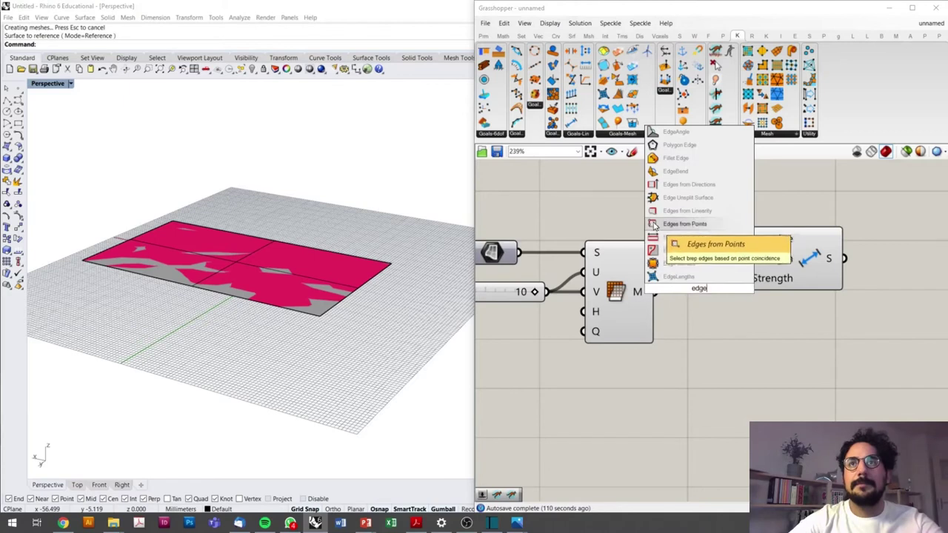
{"action": "left_click", "coordinate": [716, 317]}
{"action": "double_click", "coordinate": [716, 313]}
{"action": "type", "text": "mesh"}
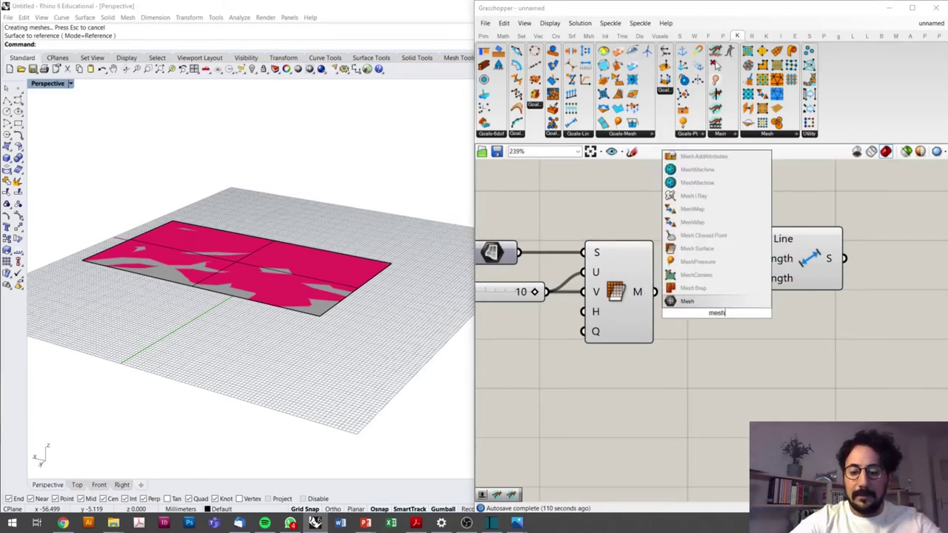
{"action": "type", "text": "ed"}
{"action": "left_click", "coordinate": [694, 223]}
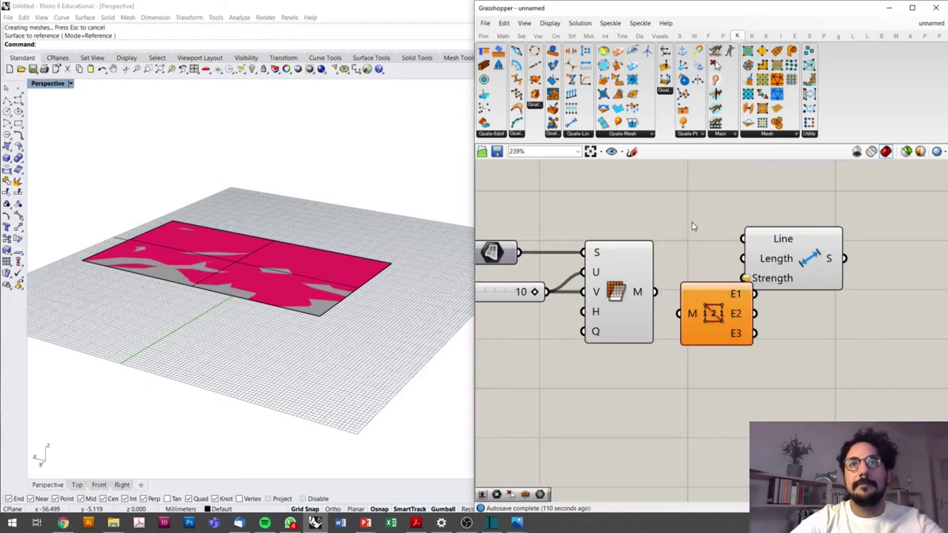
{"action": "left_click_drag", "start_coordinate": [656, 293], "coordinate": [680, 313]}
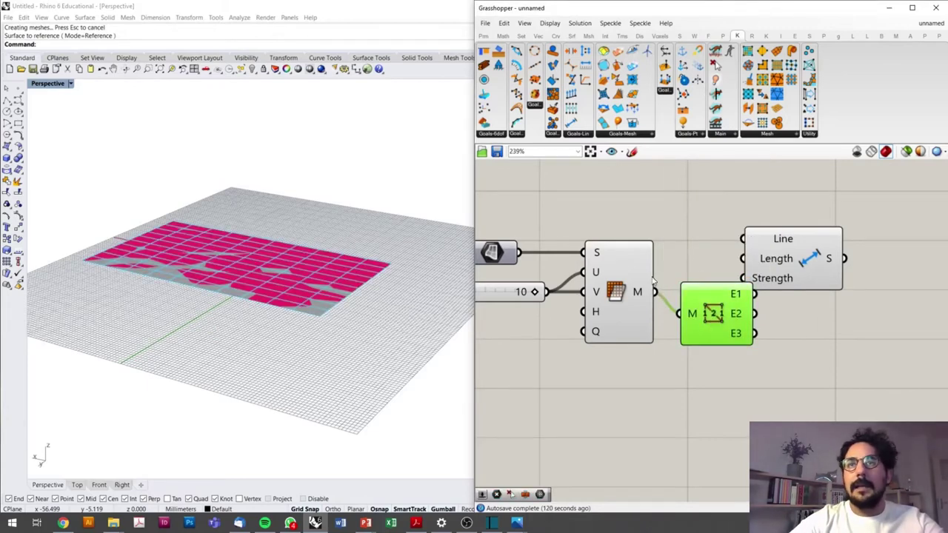
Hide the original rectangle surface in Rhino
{"action": "left_click_drag", "start_coordinate": [638, 220], "coordinate": [514, 333]}
{"action": "scroll", "coordinate": [577, 308], "scroll_direction": "up", "scroll_amount": 1}
{"action": "middle_click", "coordinate": [618, 282]}
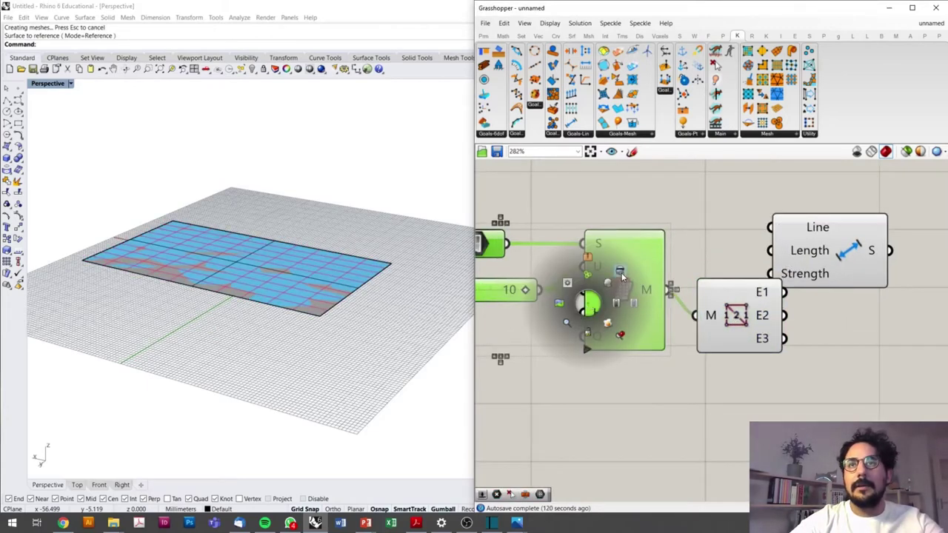
{"action": "left_click", "coordinate": [622, 277]}
{"action": "left_click", "coordinate": [319, 258]}
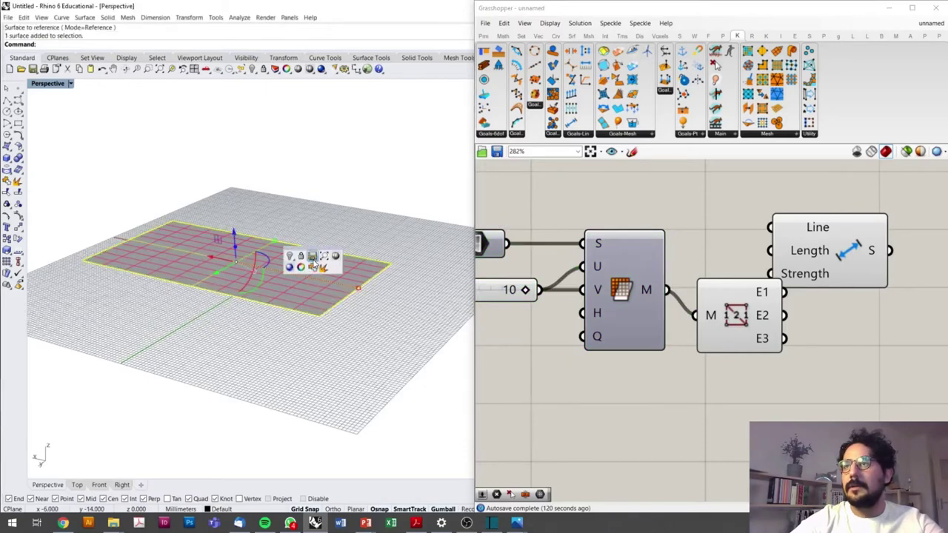
{"action": "left_click", "coordinate": [313, 258]}
Turn off the Rhino background grid with F7 and zoom out to view the mesh
{"action": "scroll", "coordinate": [356, 305], "scroll_direction": "up", "scroll_amount": 3}
{"action": "scroll", "coordinate": [341, 293], "scroll_direction": "up", "scroll_amount": 3}
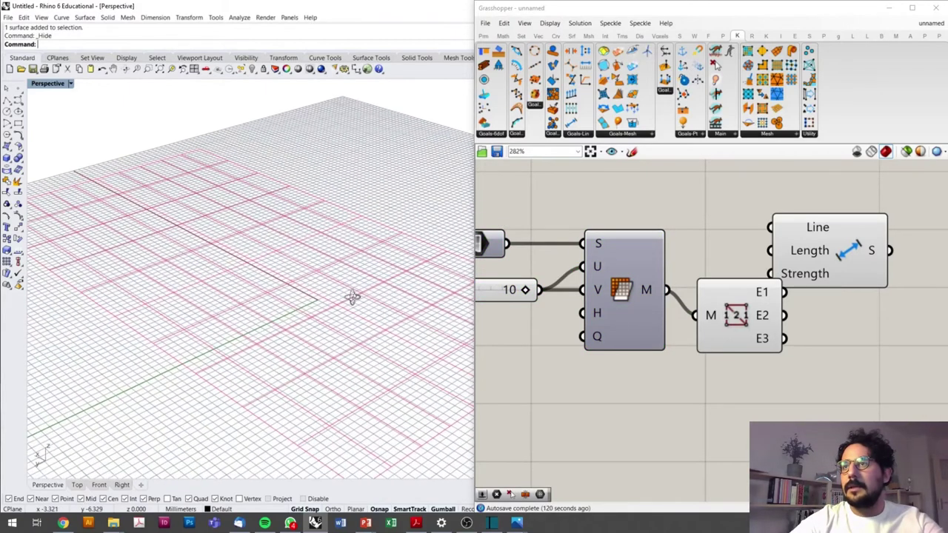
{"action": "key", "text": "F7"}
{"action": "scroll", "coordinate": [354, 300], "scroll_direction": "down", "scroll_amount": 3}
{"action": "scroll", "coordinate": [291, 288], "scroll_direction": "down", "scroll_amount": 3}
{"action": "scroll", "coordinate": [325, 300], "scroll_direction": "down", "scroll_amount": 3}
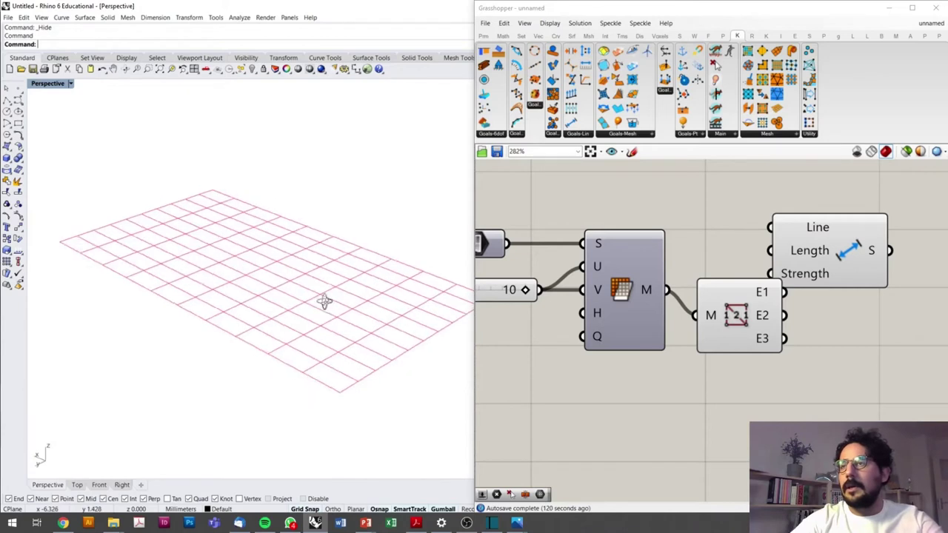
{"action": "scroll", "coordinate": [325, 300], "scroll_direction": "down", "scroll_amount": 1}
{"action": "scroll", "coordinate": [363, 303], "scroll_direction": "down", "scroll_amount": 1}
{"action": "scroll", "coordinate": [621, 311], "scroll_direction": "down", "scroll_amount": 2}
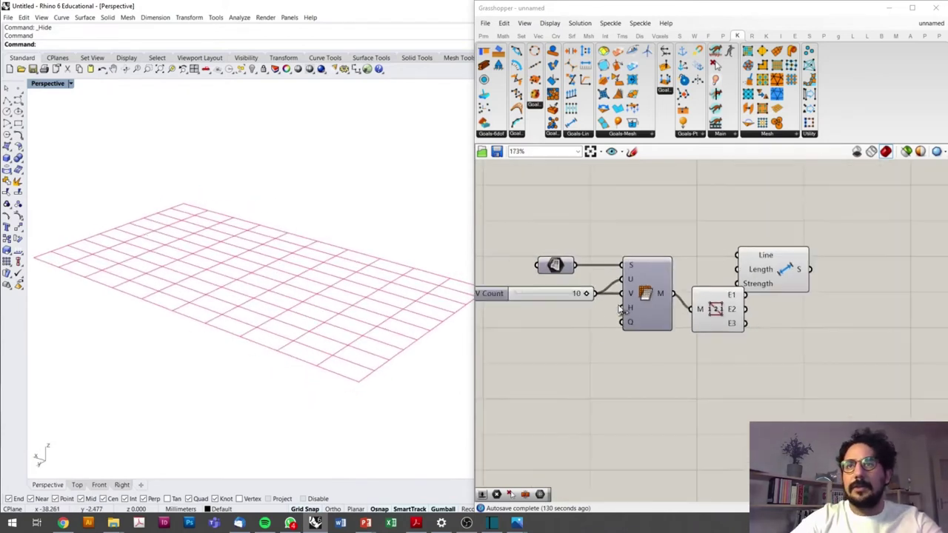
{"action": "scroll", "coordinate": [620, 311], "scroll_direction": "up", "scroll_amount": 2}
{"action": "left_click", "coordinate": [540, 281]}
Place a copy of the slider below and wire it into the V input
{"action": "left_click_drag", "start_coordinate": [544, 296], "coordinate": [539, 313], "text": "alt"}
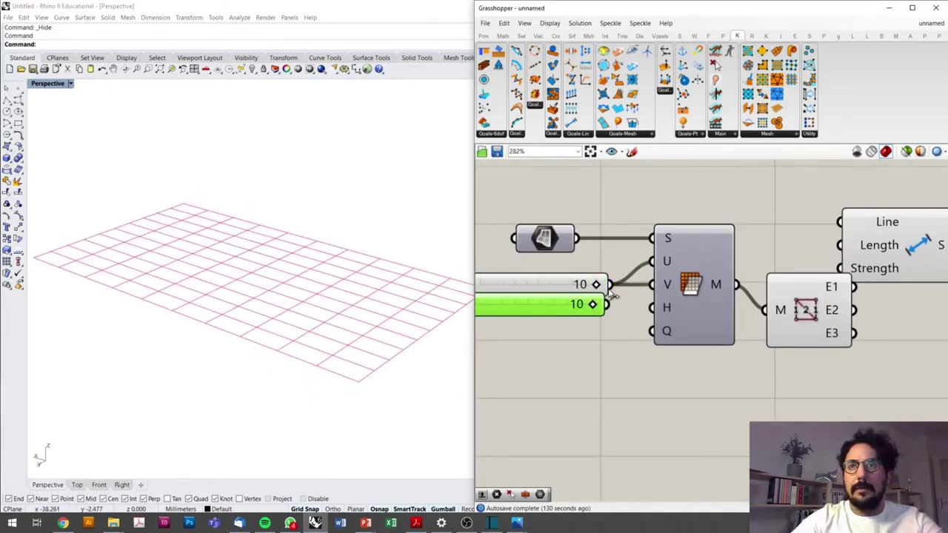
{"action": "mouse_move", "coordinate": [608, 304]}
{"action": "left_mouse_down"}
{"action": "mouse_move", "coordinate": [652, 284]}
{"action": "mouse_move", "coordinate": [535, 306]}
{"action": "left_mouse_up"}
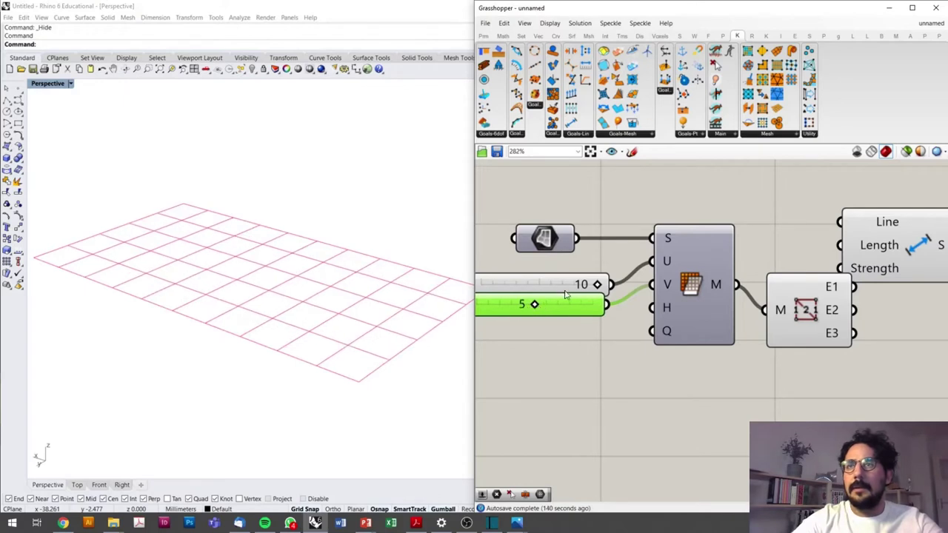
{"action": "left_click", "coordinate": [557, 285]}
{"action": "scroll", "coordinate": [607, 268], "scroll_direction": "down", "scroll_amount": 3}
{"action": "scroll", "coordinate": [707, 290], "scroll_direction": "up", "scroll_amount": 3}
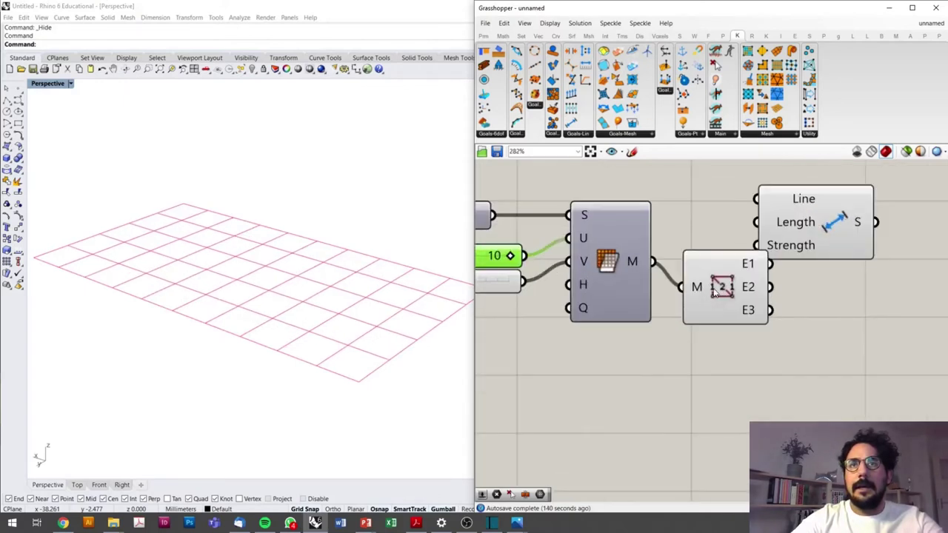
Move the Mesh Edges component up beside the Length (Line) goal
{"action": "left_click", "coordinate": [714, 292]}
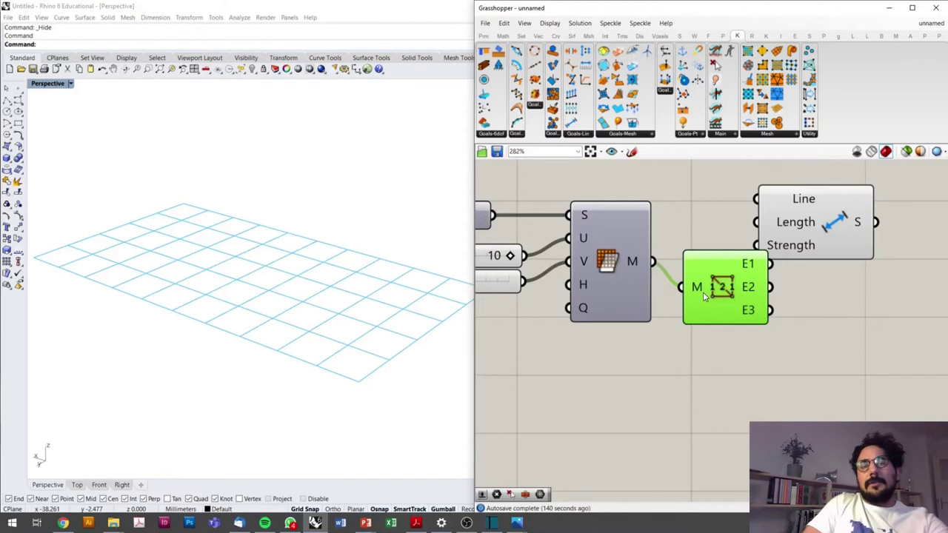
{"action": "mouse_move", "coordinate": [711, 290]}
{"action": "left_mouse_down"}
{"action": "mouse_move", "coordinate": [717, 255]}
{"action": "mouse_move", "coordinate": [714, 267]}
{"action": "left_mouse_up"}
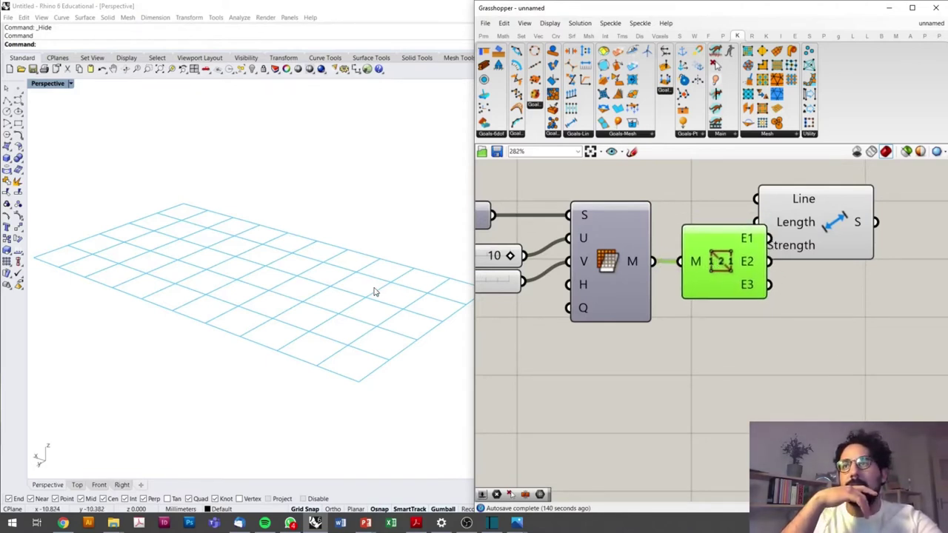
{"action": "left_click_drag", "start_coordinate": [835, 226], "coordinate": [899, 237]}
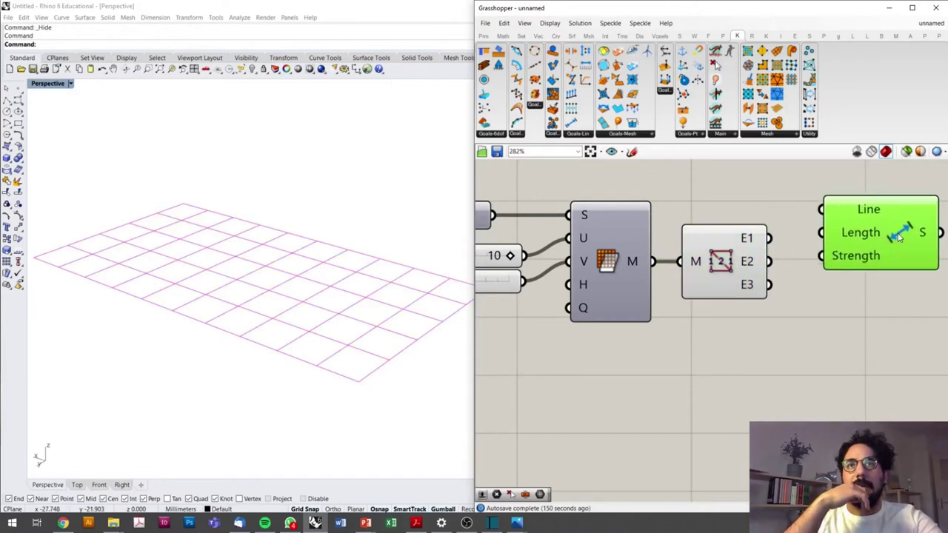
{"action": "scroll", "coordinate": [831, 252], "scroll_direction": "down", "scroll_amount": 1}
{"action": "scroll", "coordinate": [831, 253], "scroll_direction": "up", "scroll_amount": 2}
{"action": "left_click_drag", "start_coordinate": [736, 287], "coordinate": [770, 303]}
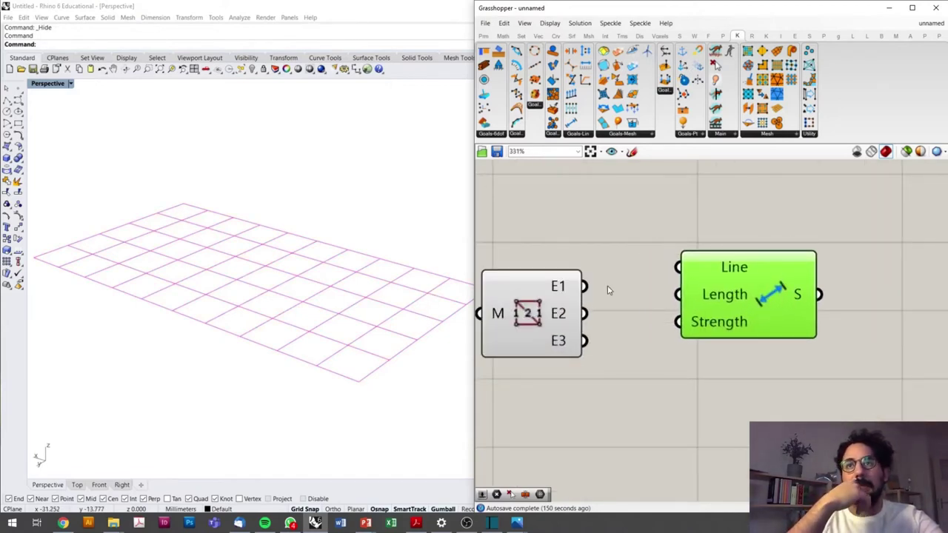
Wire the E1 and E2 edge outputs into the Length goal's Line input
{"action": "left_click_drag", "start_coordinate": [584, 288], "coordinate": [695, 274]}
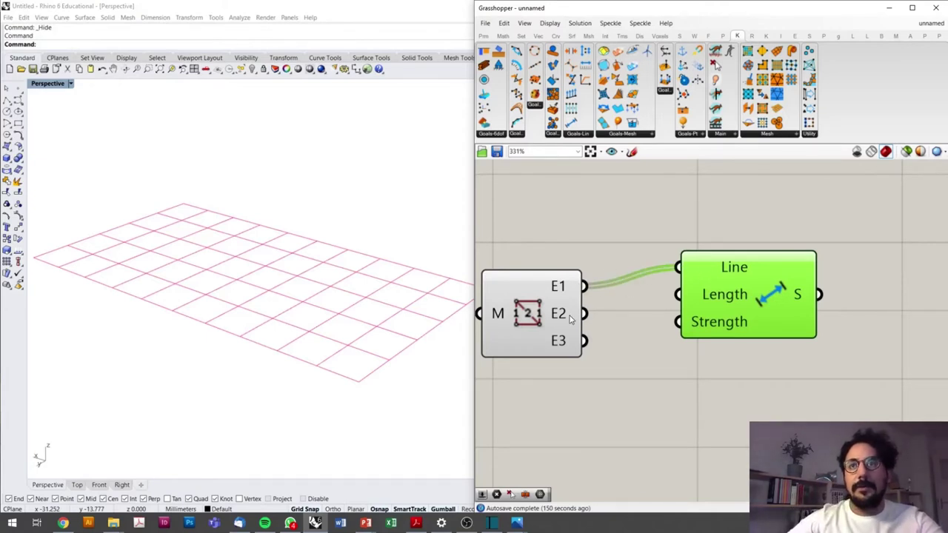
{"action": "left_click_drag", "start_coordinate": [589, 315], "coordinate": [678, 269], "text": "shift"}
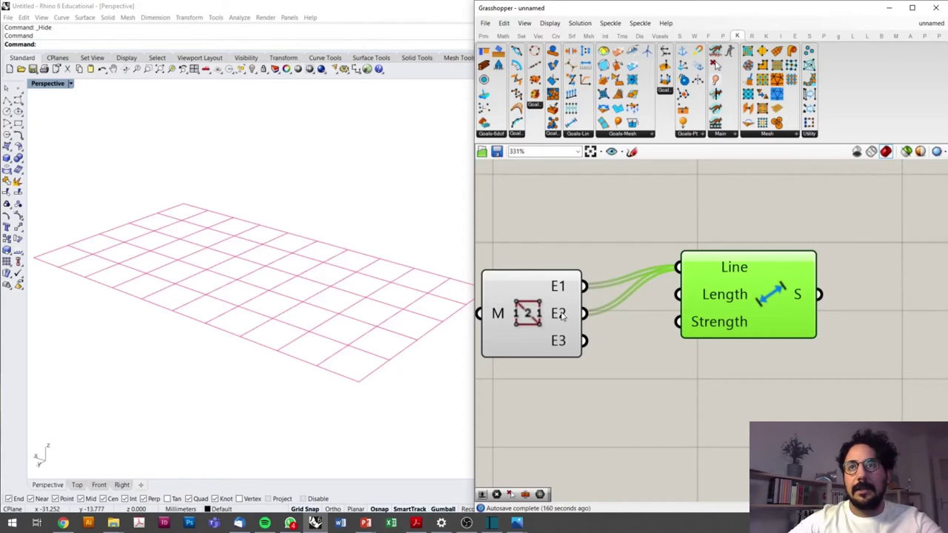
{"action": "mouse_move", "coordinate": [760, 296]}
{"action": "left_mouse_down"}
{"action": "mouse_move", "coordinate": [762, 313]}
{"action": "mouse_move", "coordinate": [878, 314]}
{"action": "left_mouse_up"}
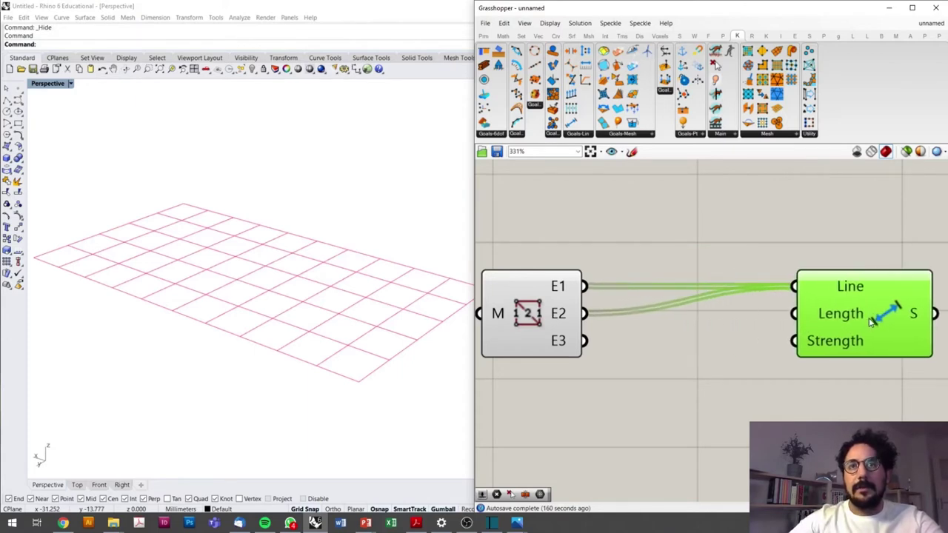
{"action": "scroll", "coordinate": [789, 302], "scroll_direction": "down", "scroll_amount": 5}
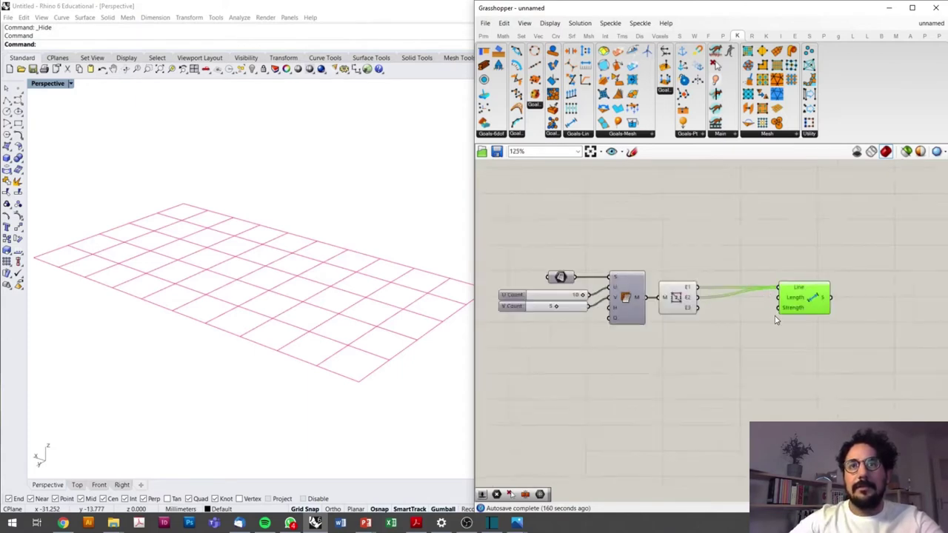
{"action": "left_click", "coordinate": [811, 345]}
Add a MeshCorners component fed by the plane mesh to extract its four corners
{"action": "mouse_move", "coordinate": [656, 343]}
{"action": "right_mouse_down"}
{"action": "mouse_move", "coordinate": [733, 328]}
{"action": "mouse_move", "coordinate": [733, 308]}
{"action": "right_mouse_up"}
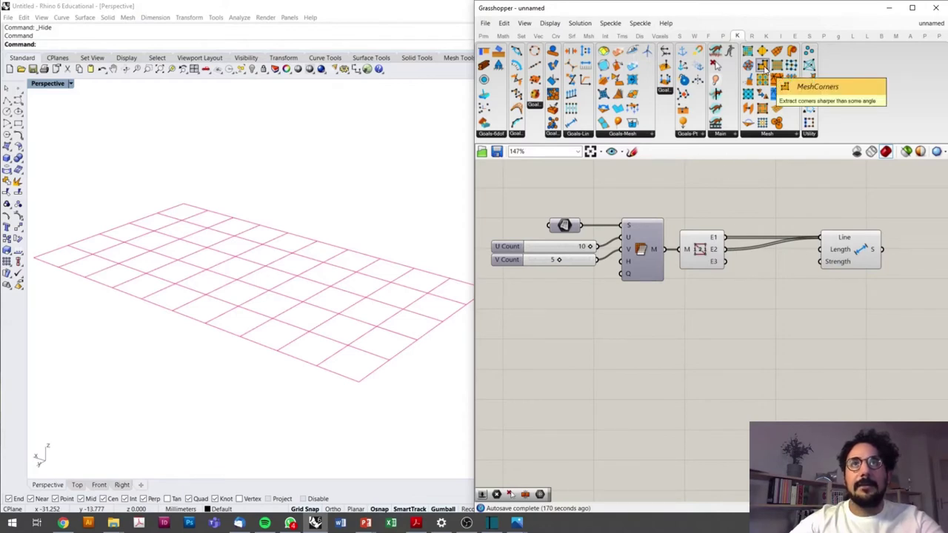
{"action": "left_click_drag", "start_coordinate": [763, 67], "coordinate": [724, 328]}
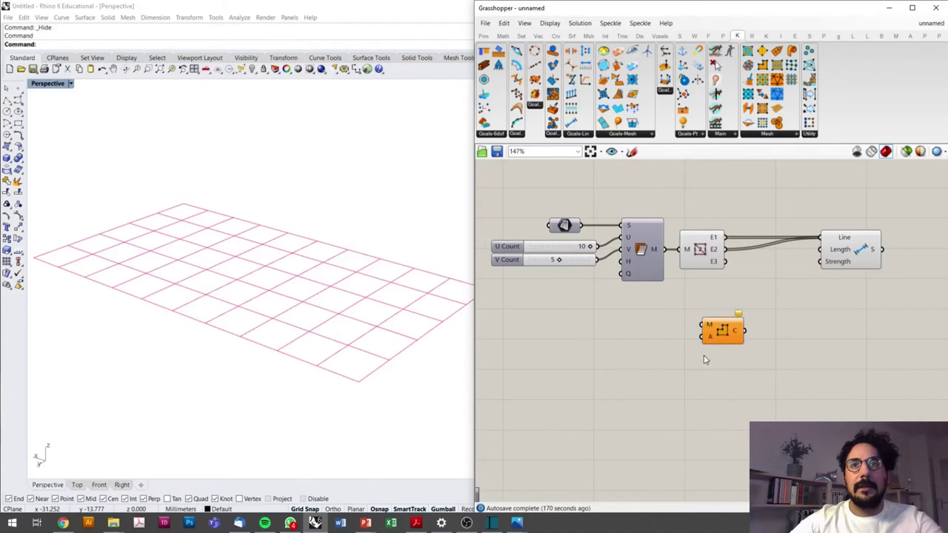
{"action": "scroll", "coordinate": [682, 252], "scroll_direction": "up", "scroll_amount": 2}
{"action": "scroll", "coordinate": [682, 253], "scroll_direction": "up", "scroll_amount": 1}
{"action": "mouse_move", "coordinate": [657, 248]}
{"action": "left_mouse_down"}
{"action": "mouse_move", "coordinate": [710, 353]}
{"action": "mouse_move", "coordinate": [725, 346]}
{"action": "left_mouse_up"}
{"action": "scroll", "coordinate": [351, 311], "scroll_direction": "down", "scroll_amount": 3}
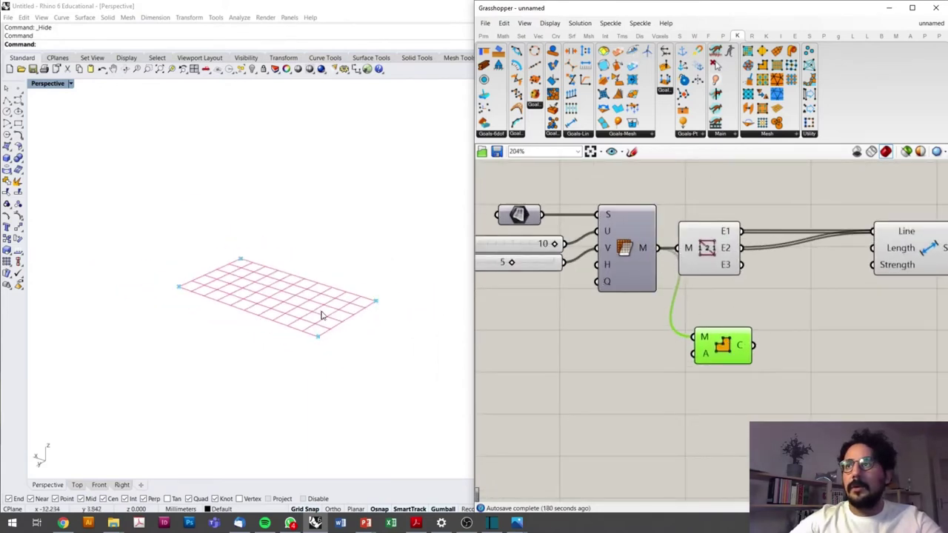
{"action": "scroll", "coordinate": [321, 313], "scroll_direction": "up", "scroll_amount": 2}
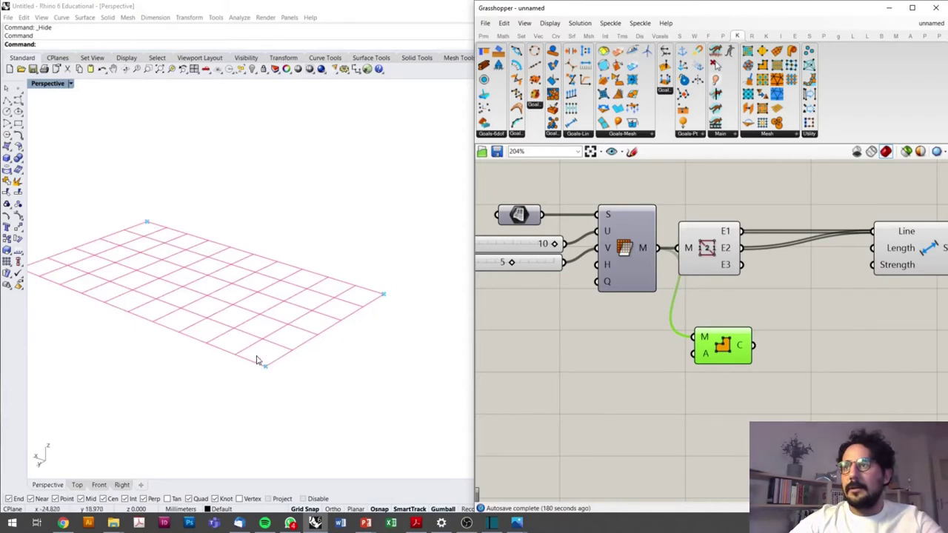
{"action": "scroll", "coordinate": [387, 303], "scroll_direction": "down", "scroll_amount": 3}
{"action": "scroll", "coordinate": [363, 305], "scroll_direction": "up", "scroll_amount": 3}
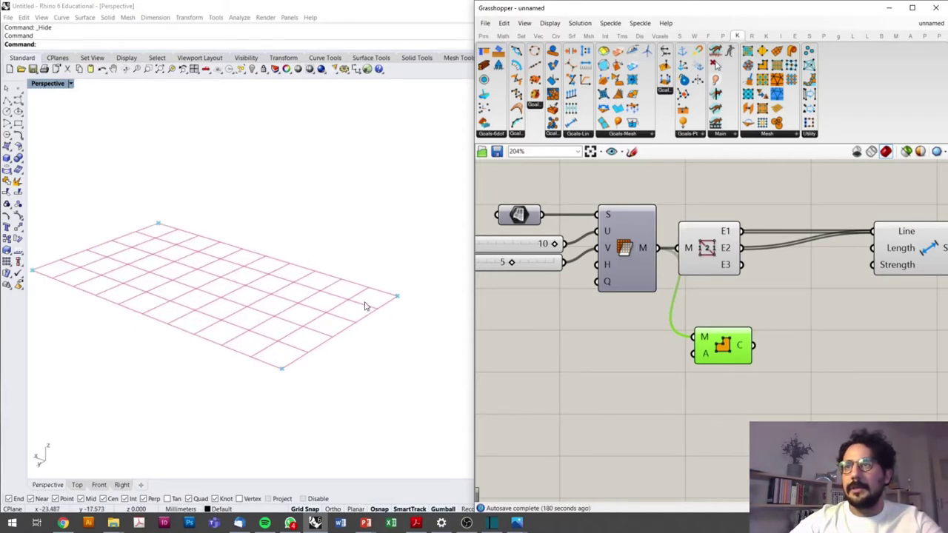
{"action": "right_click_drag", "start_coordinate": [351, 338], "coordinate": [379, 333], "text": "shift"}
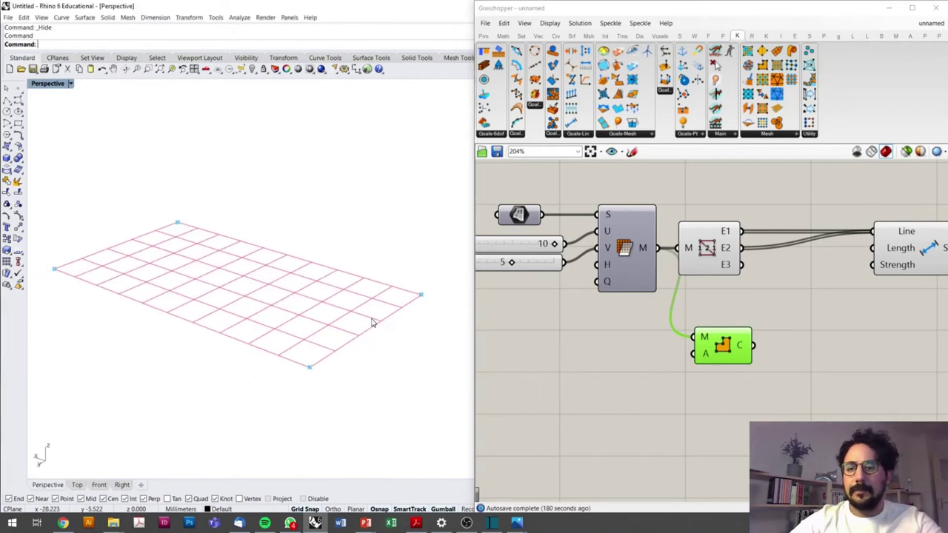
{"action": "left_click", "coordinate": [865, 362]}
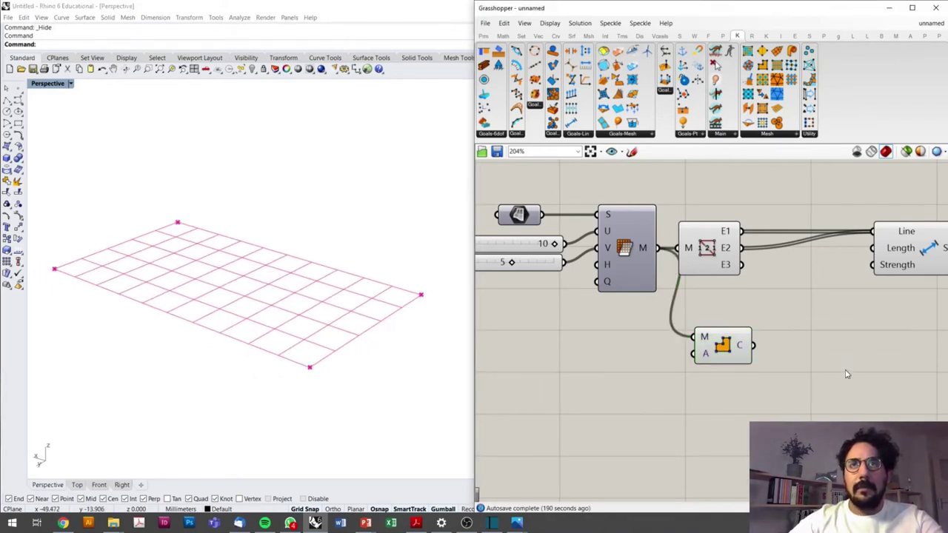
Anchor the corner points with an Anchor goal and drop a Load goal below it
{"action": "left_click", "coordinate": [622, 135]}
{"action": "left_click", "coordinate": [687, 135]}
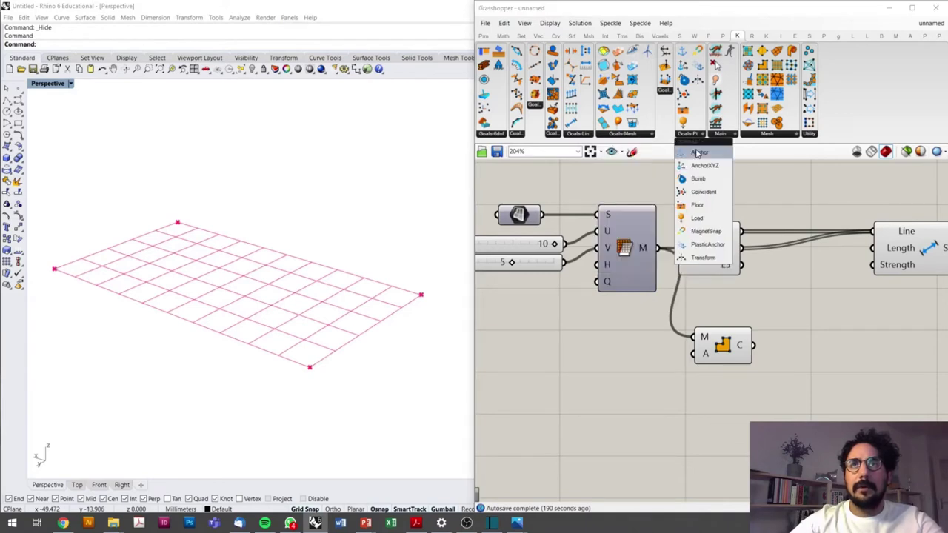
{"action": "left_click_drag", "start_coordinate": [696, 151], "coordinate": [889, 346]}
{"action": "mouse_move", "coordinate": [753, 345]}
{"action": "left_mouse_down"}
{"action": "mouse_move", "coordinate": [865, 334]}
{"action": "mouse_move", "coordinate": [918, 361]}
{"action": "left_mouse_up"}
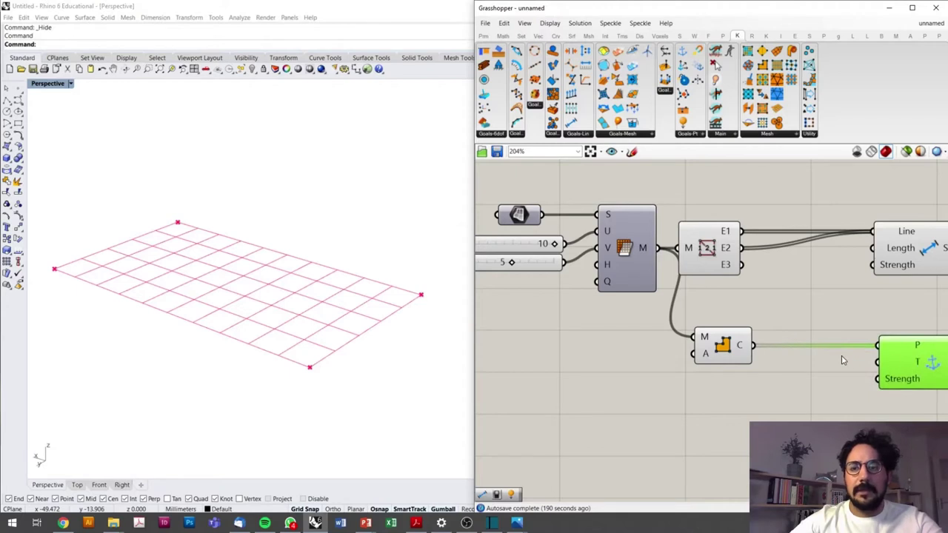
{"action": "scroll", "coordinate": [740, 334], "scroll_direction": "down", "scroll_amount": 3}
{"action": "scroll", "coordinate": [874, 406], "scroll_direction": "up", "scroll_amount": 4}
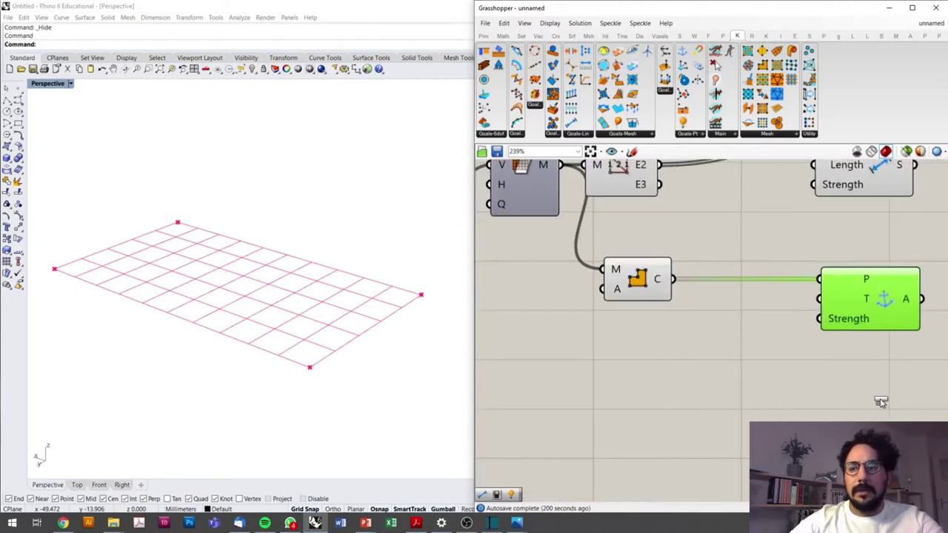
{"action": "left_click_drag", "start_coordinate": [881, 402], "coordinate": [881, 403]}
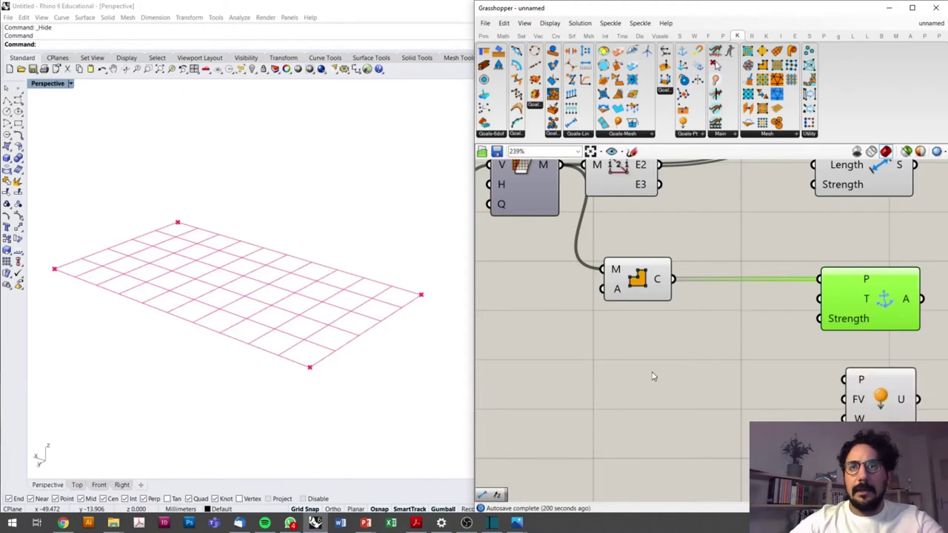
Add a Deconstruct Mesh component fed by the plane mesh
{"action": "double_click", "coordinate": [633, 374]}
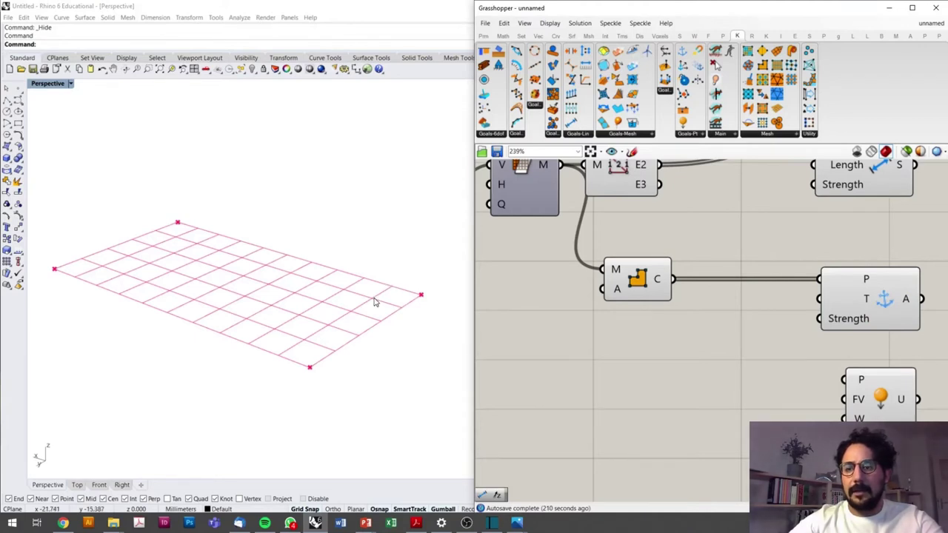
{"action": "double_click", "coordinate": [667, 391]}
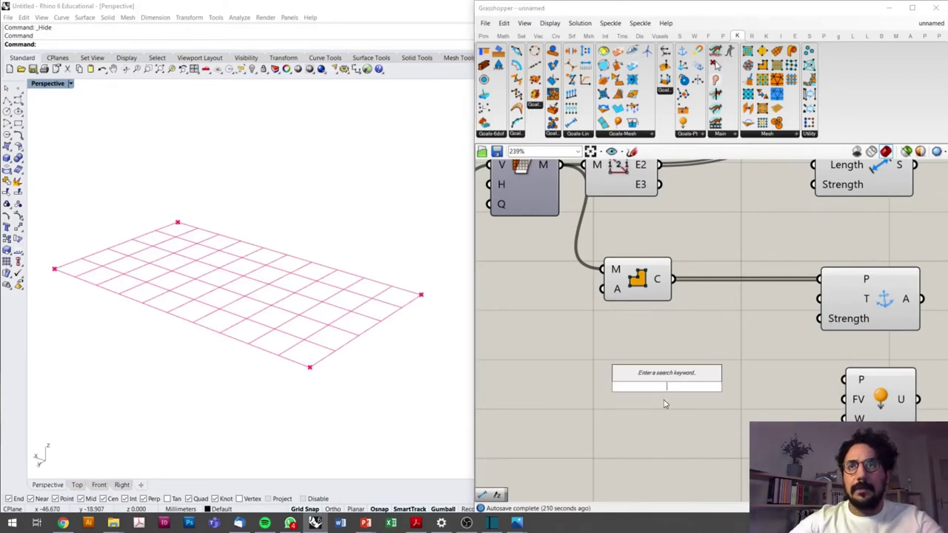
{"action": "type", "text": "me"}
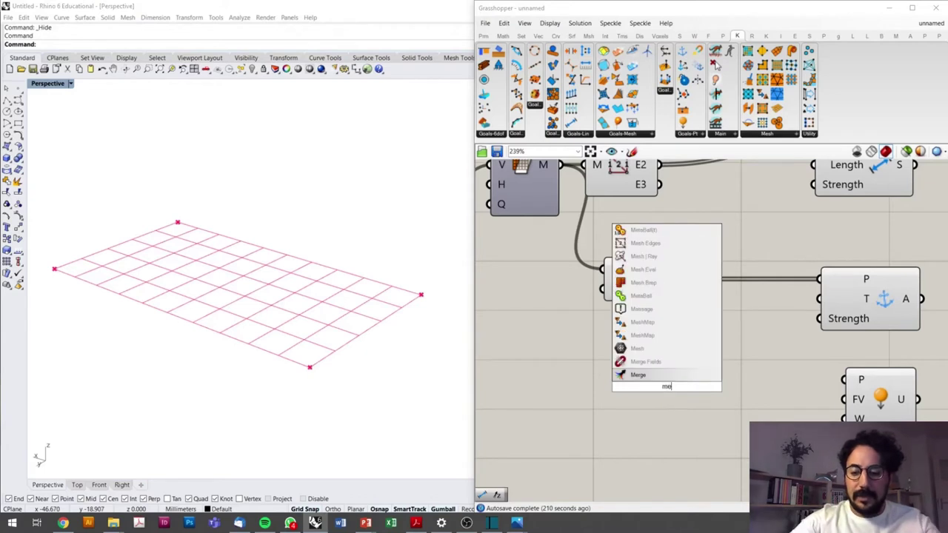
{"action": "type", "text": "shdeco"}
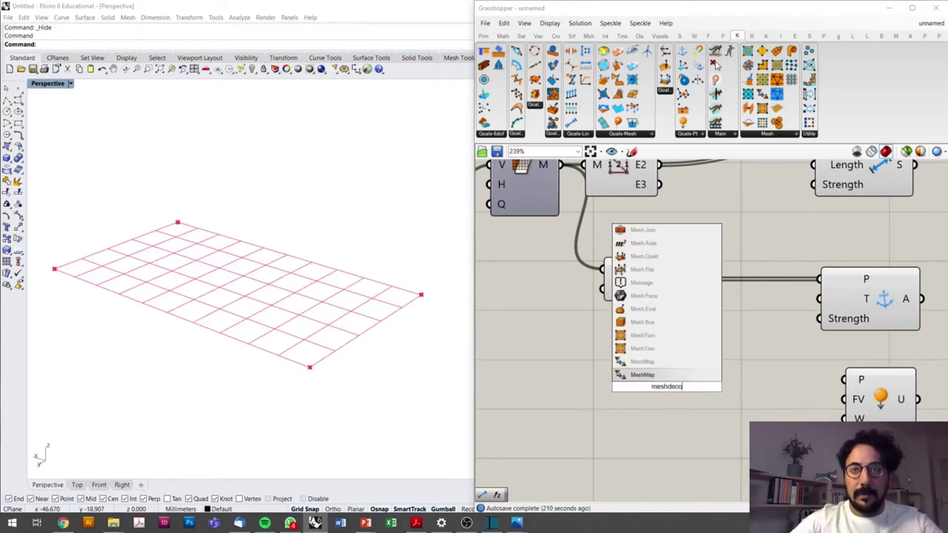
{"action": "type", "text": "n"}
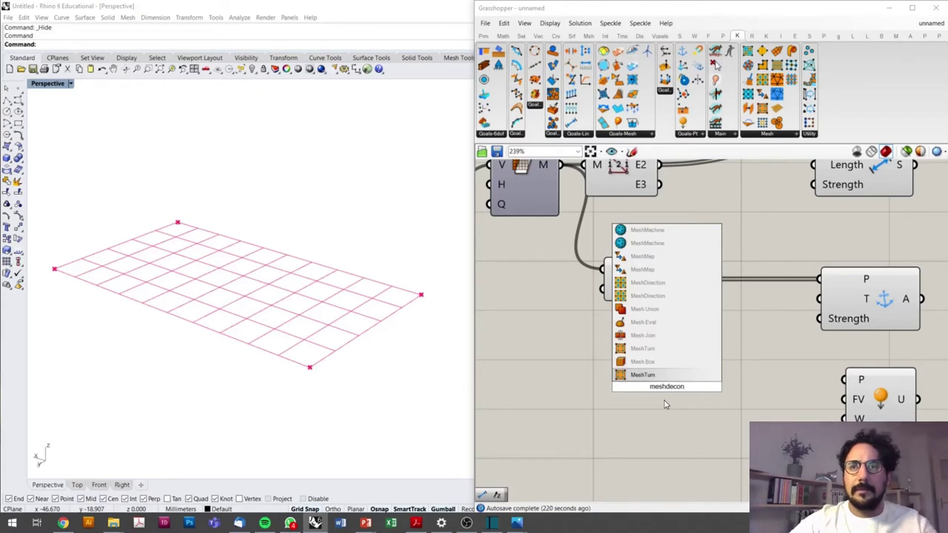
{"action": "key", "text": "BackSpace"}
{"action": "key", "text": "BackSpace"}
{"action": "key", "text": "BackSpace"}
{"action": "key", "text": "BackSpace"}
{"action": "key", "text": "BackSpace"}
{"action": "key", "text": "BackSpace"}
{"action": "key", "text": "BackSpace"}
{"action": "key", "text": "BackSpace"}
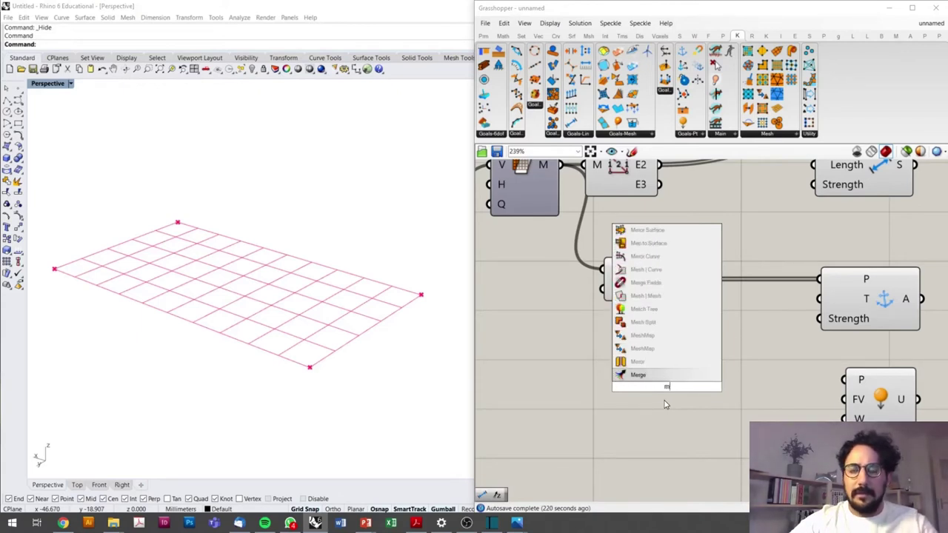
{"action": "key", "text": "BackSpace"}
{"action": "type", "text": "decons"}
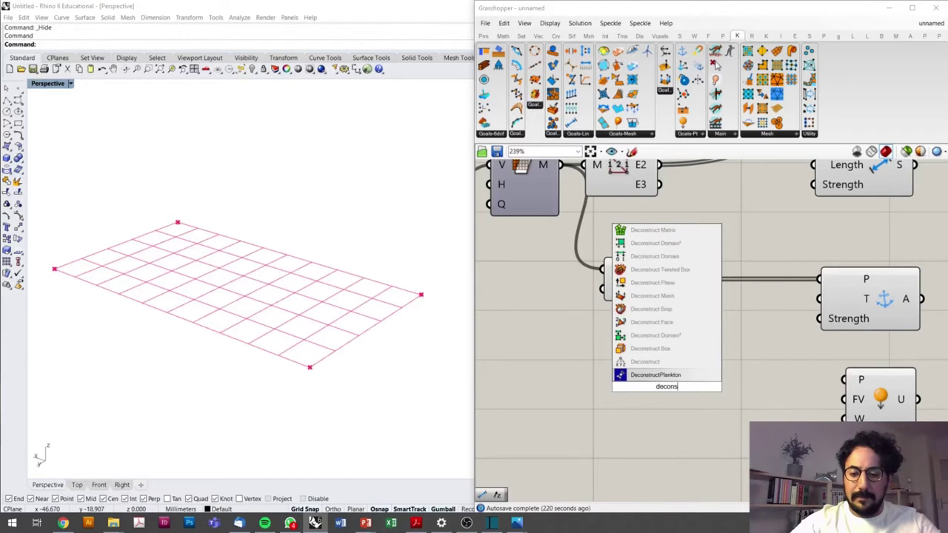
{"action": "type", "text": "tr"}
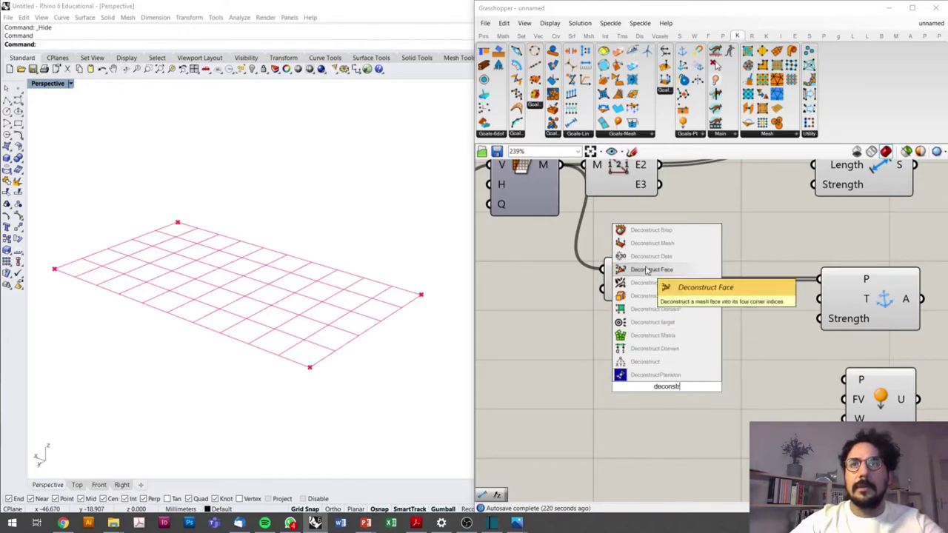
{"action": "left_click", "coordinate": [652, 243]}
{"action": "left_click_drag", "start_coordinate": [560, 164], "coordinate": [631, 385]}
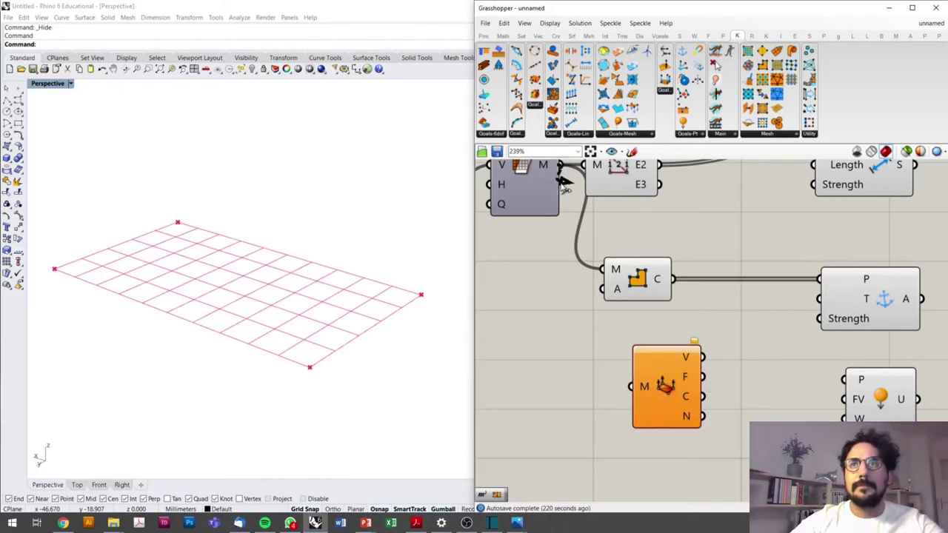
Align the Mesh Edges, MeshCorners and Deconstruct Mesh components in one column
{"action": "scroll", "coordinate": [585, 342], "scroll_direction": "down", "scroll_amount": 2}
{"action": "scroll", "coordinate": [585, 342], "scroll_direction": "down", "scroll_amount": 1}
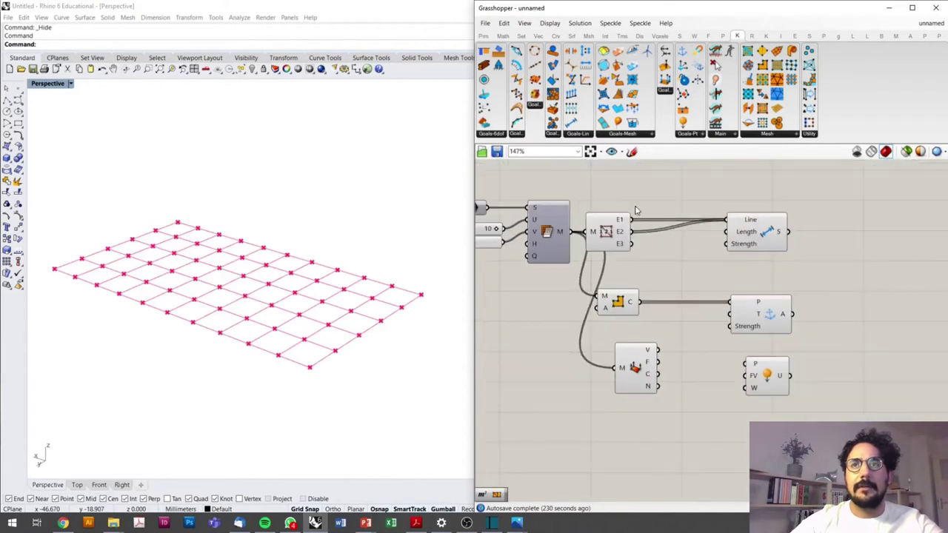
{"action": "left_click_drag", "start_coordinate": [649, 194], "coordinate": [616, 333]}
{"action": "mouse_move", "coordinate": [615, 231]}
{"action": "left_mouse_down"}
{"action": "mouse_move", "coordinate": [673, 233]}
{"action": "mouse_move", "coordinate": [661, 232]}
{"action": "left_mouse_up"}
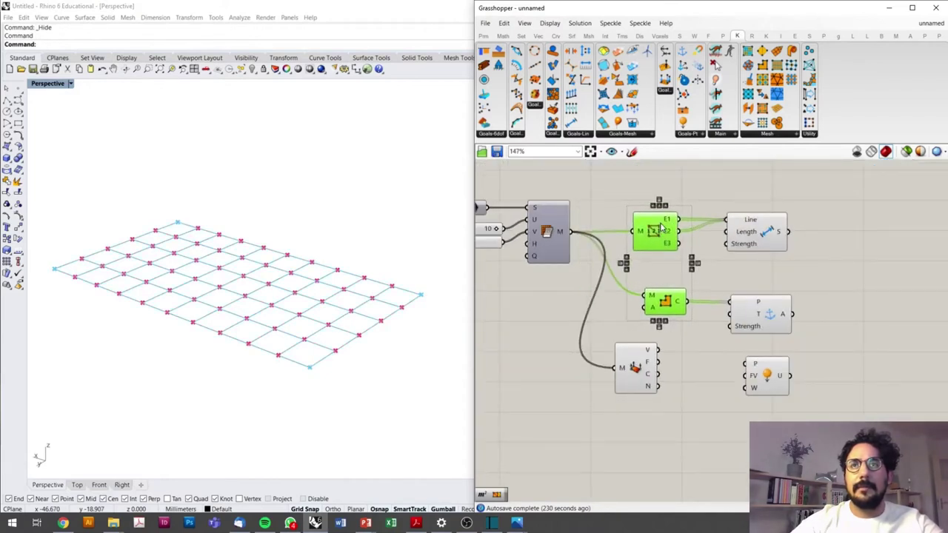
{"action": "left_click_drag", "start_coordinate": [673, 188], "coordinate": [641, 406]}
{"action": "left_click", "coordinate": [652, 204]}
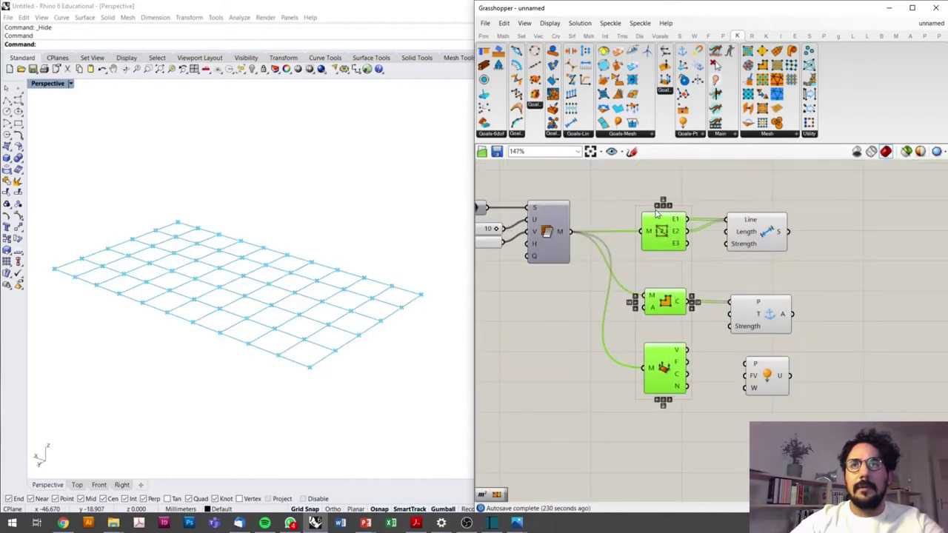
{"action": "left_click", "coordinate": [717, 363]}
{"action": "left_click", "coordinate": [668, 372]}
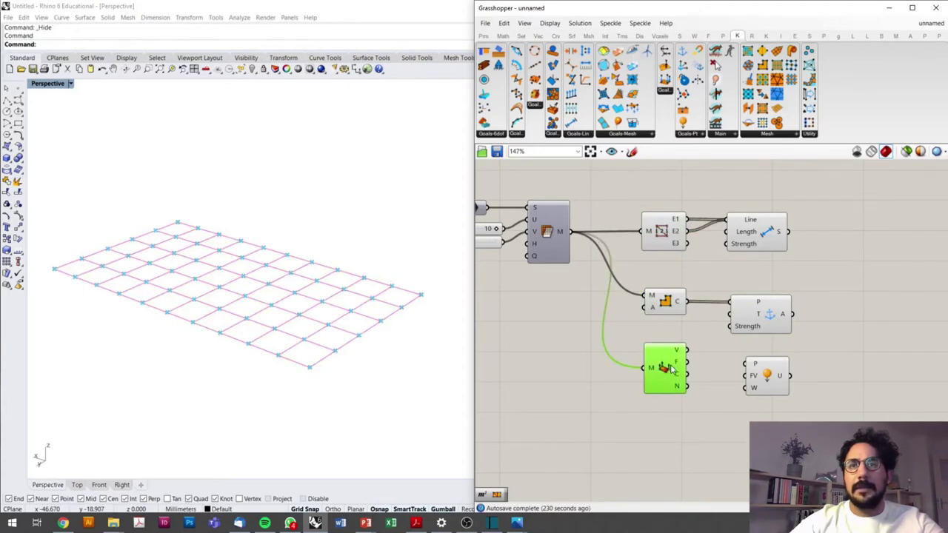
{"action": "scroll", "coordinate": [680, 363], "scroll_direction": "up", "scroll_amount": 3}
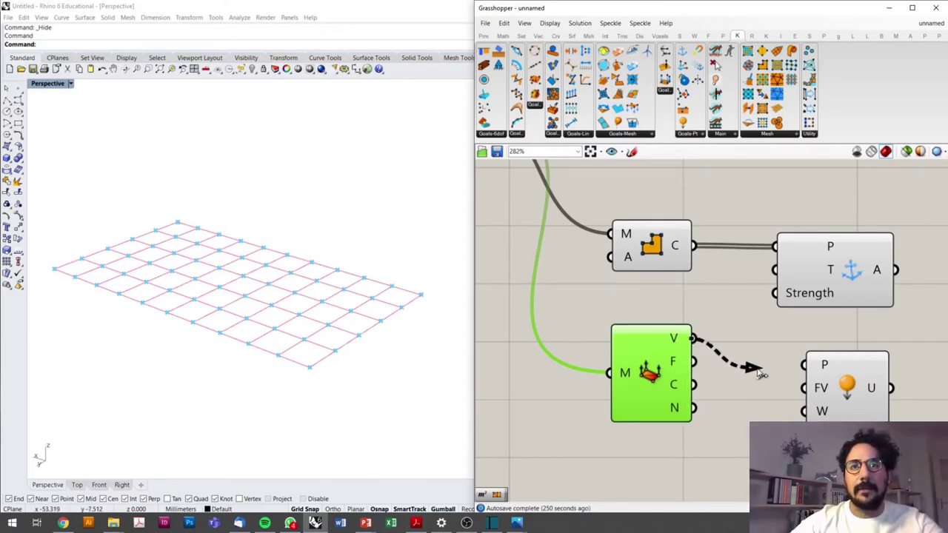
Wire Deconstruct Mesh's V vertices into the Load goal's P points input
{"action": "left_click_drag", "start_coordinate": [694, 339], "coordinate": [807, 365]}
{"action": "left_click", "coordinate": [855, 383]}
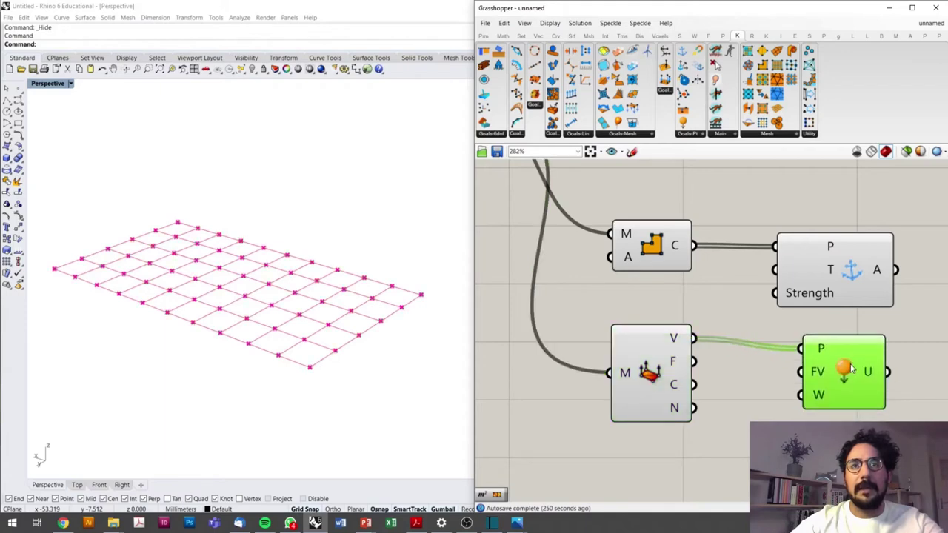
{"action": "scroll", "coordinate": [735, 289], "scroll_direction": "down", "scroll_amount": 2}
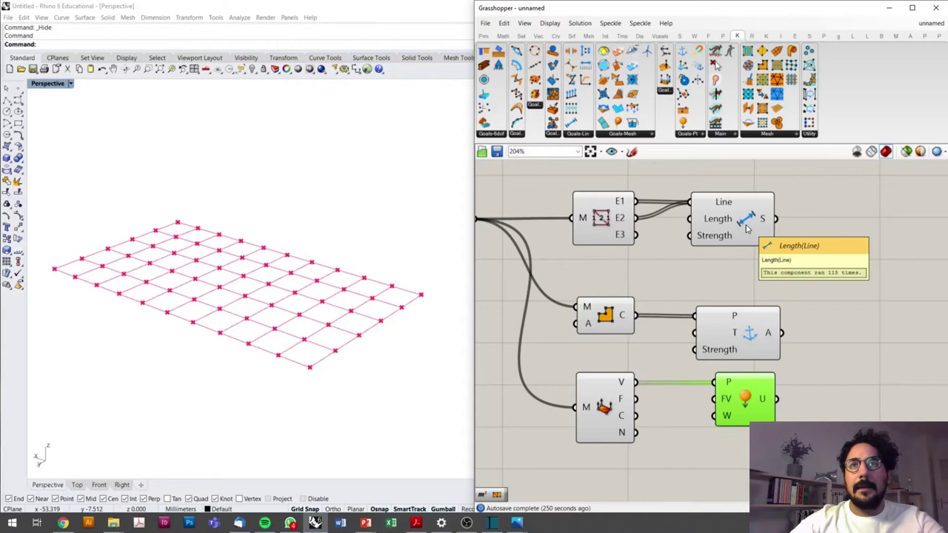
{"action": "left_click", "coordinate": [746, 229]}
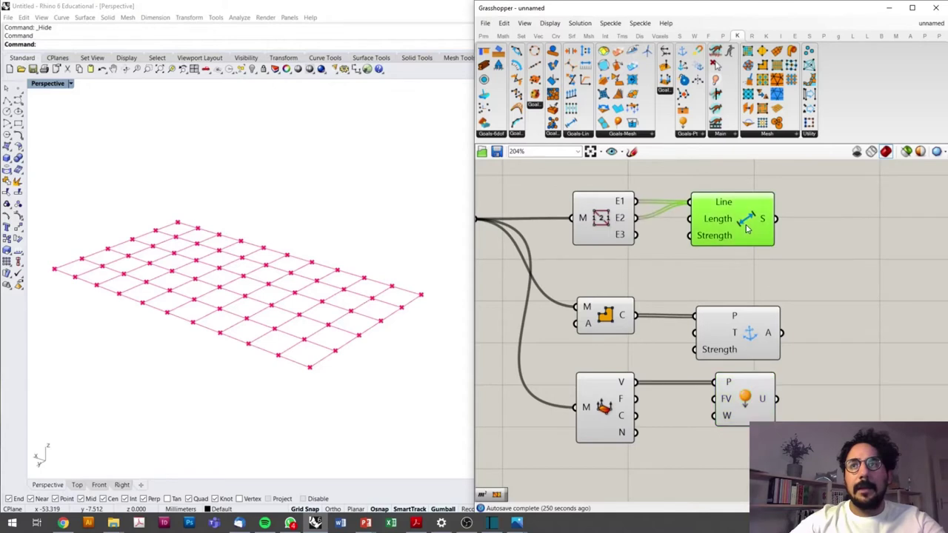
{"action": "left_click", "coordinate": [752, 338]}
{"action": "left_click", "coordinate": [749, 406]}
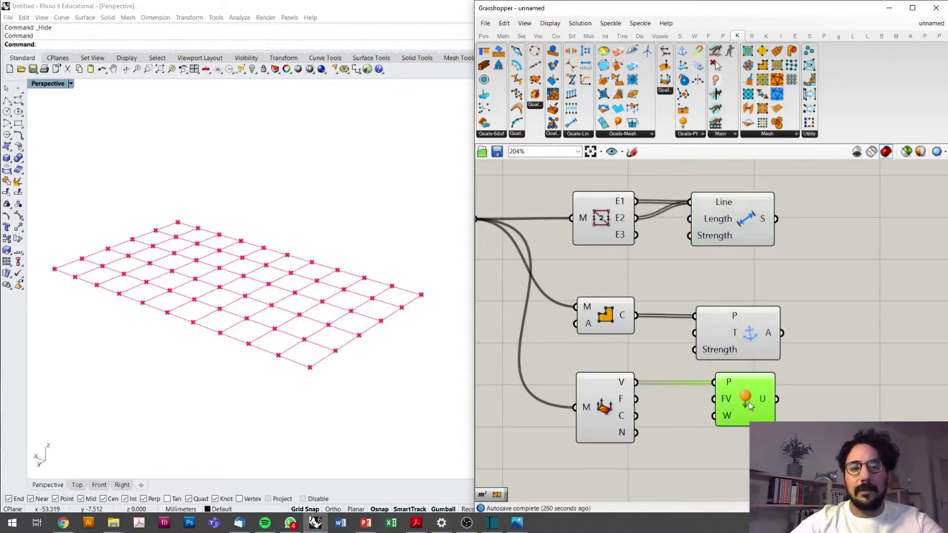
{"action": "scroll", "coordinate": [649, 382], "scroll_direction": "down", "scroll_amount": 2}
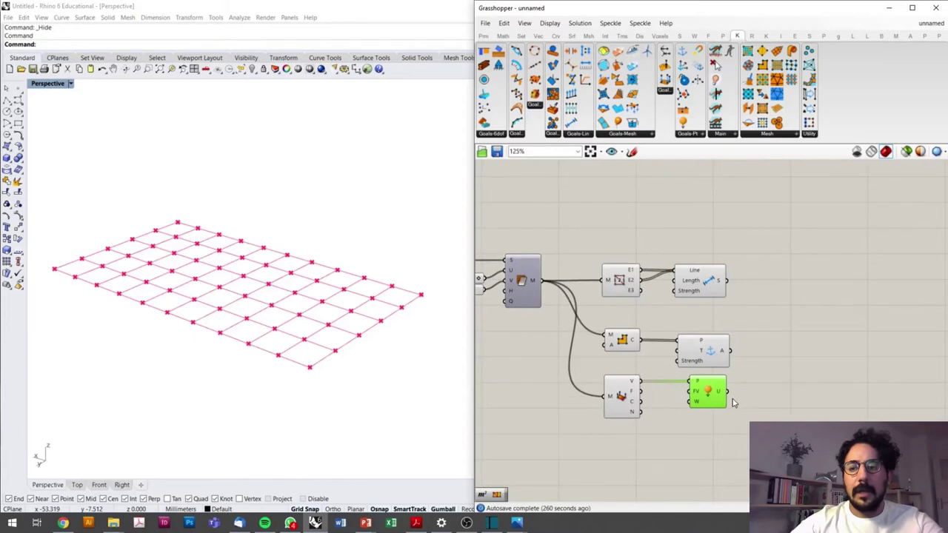
Place a Kangaroo Solver from the Main dropdown onto the canvas
{"action": "double_click", "coordinate": [833, 400]}
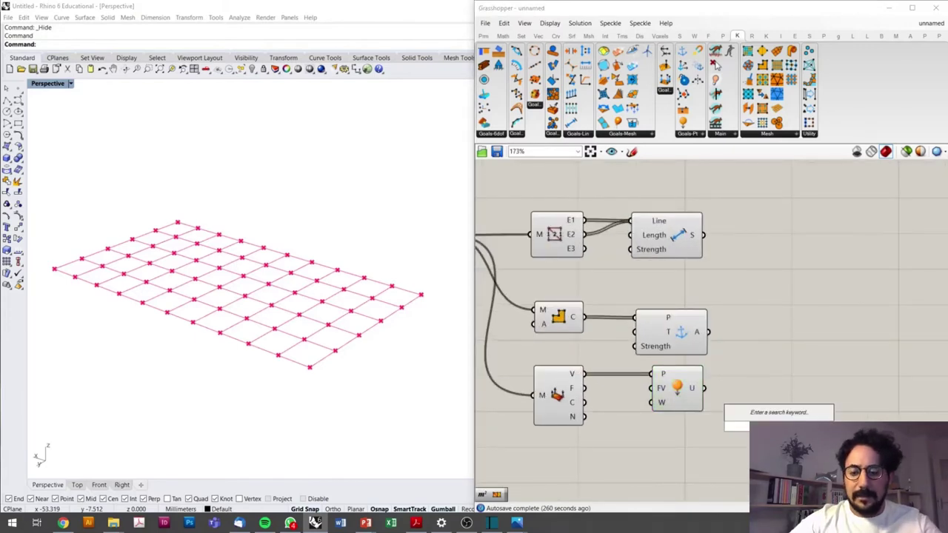
{"action": "left_click", "coordinate": [725, 132]}
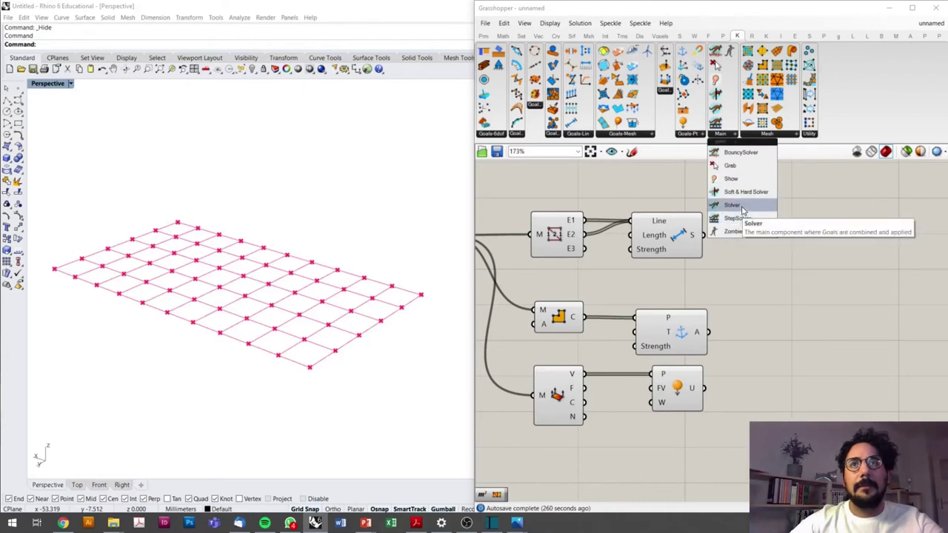
{"action": "mouse_move", "coordinate": [733, 174]}
{"action": "left_mouse_down"}
{"action": "mouse_move", "coordinate": [761, 289]}
{"action": "mouse_move", "coordinate": [651, 442]}
{"action": "left_mouse_up"}
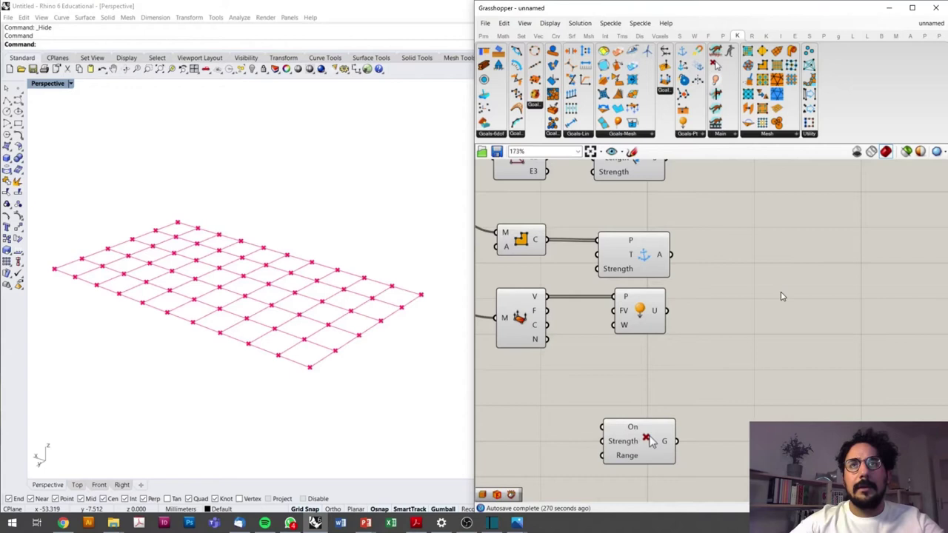
{"action": "left_click_drag", "start_coordinate": [712, 111], "coordinate": [827, 335]}
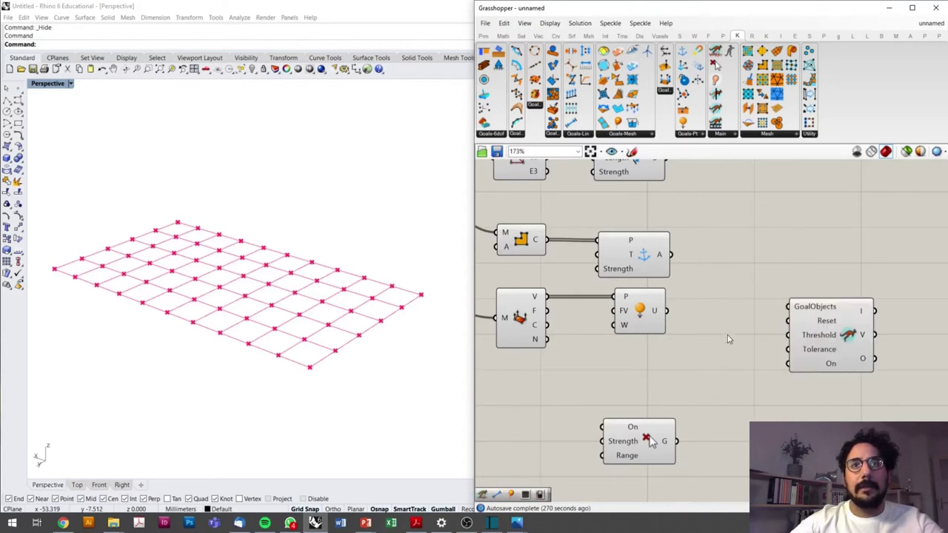
{"action": "scroll", "coordinate": [735, 286], "scroll_direction": "down", "scroll_amount": 1}
Wire the Length, Anchor and Load goals into the solver's GoalObjects, relaxing the grid
{"action": "left_click_drag", "start_coordinate": [650, 214], "coordinate": [752, 340]}
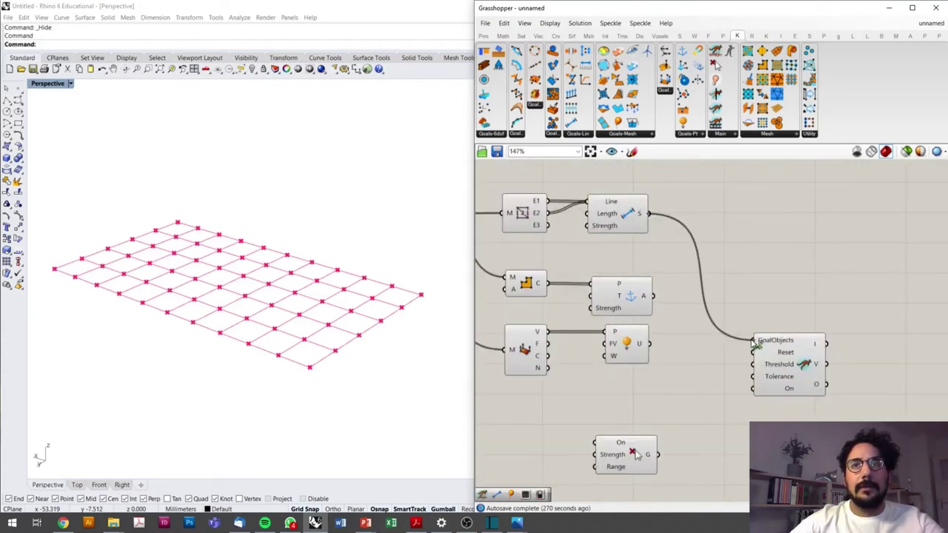
{"action": "left_click_drag", "start_coordinate": [652, 295], "coordinate": [751, 340], "text": "shift"}
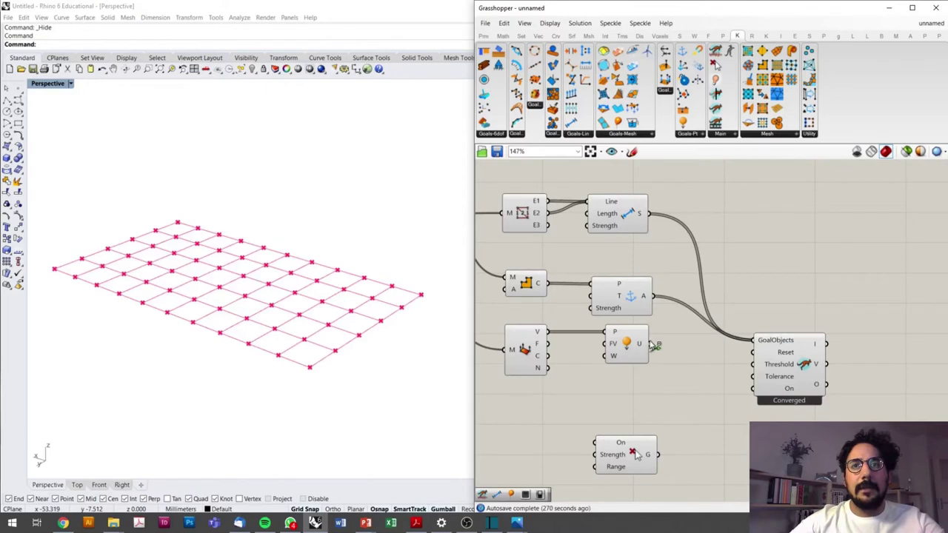
{"action": "left_click_drag", "start_coordinate": [652, 345], "coordinate": [752, 343], "text": "shift"}
{"action": "left_click", "coordinate": [790, 360]}
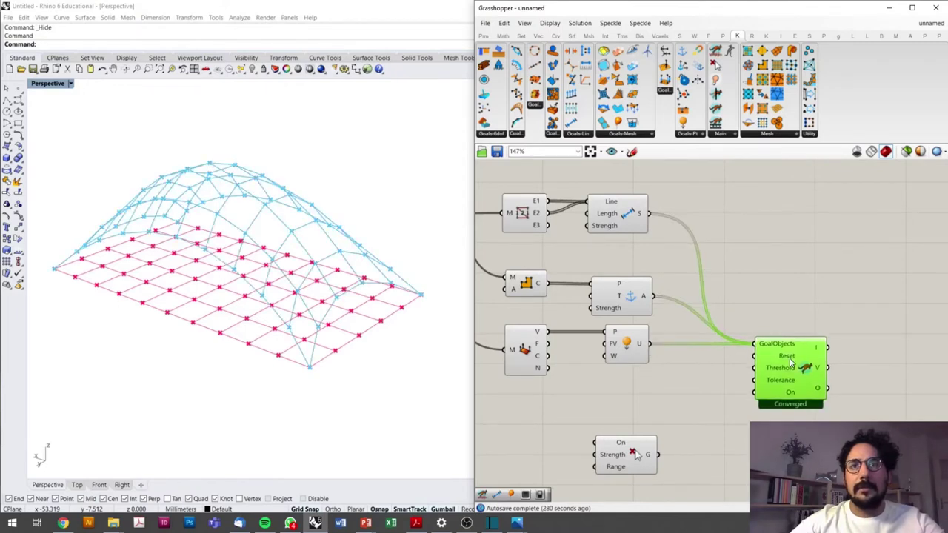
Wire the Grab goal's G output into the solver's GoalObjects
{"action": "left_click", "coordinate": [632, 458]}
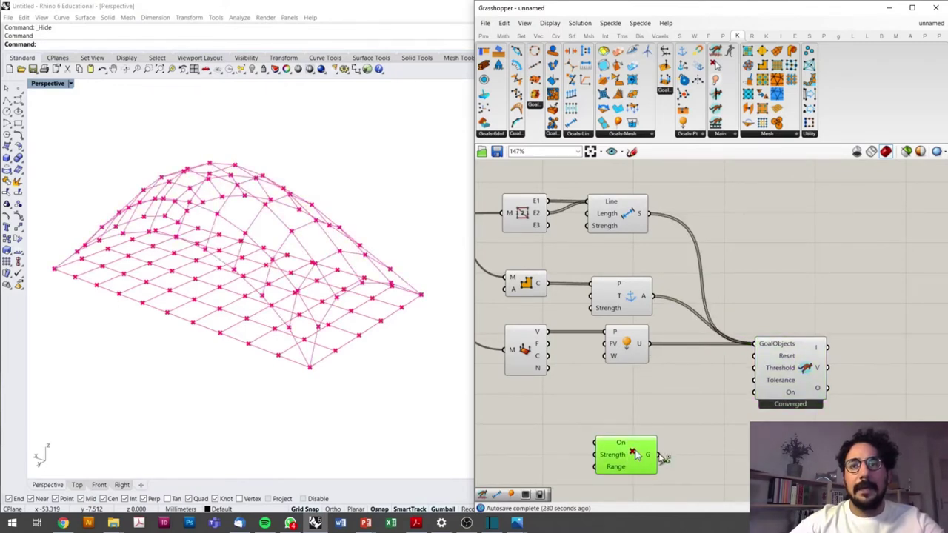
{"action": "left_click_drag", "start_coordinate": [659, 455], "coordinate": [755, 345], "text": "shift"}
{"action": "left_click_drag", "start_coordinate": [635, 454], "coordinate": [633, 410]}
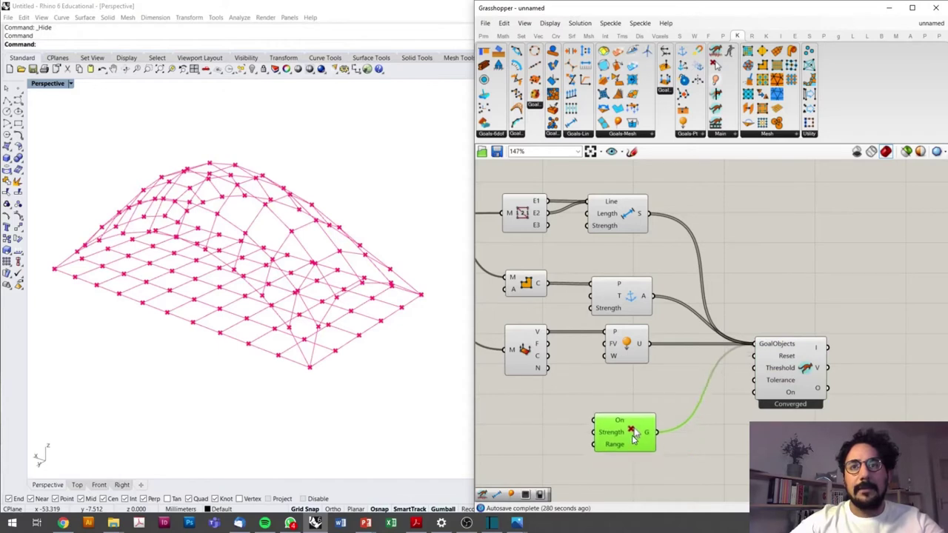
Add a Boolean Toggle and a Button, wiring the Button to the solver's Reset
{"action": "double_click", "coordinate": [741, 465]}
{"action": "type", "text": "boolea"}
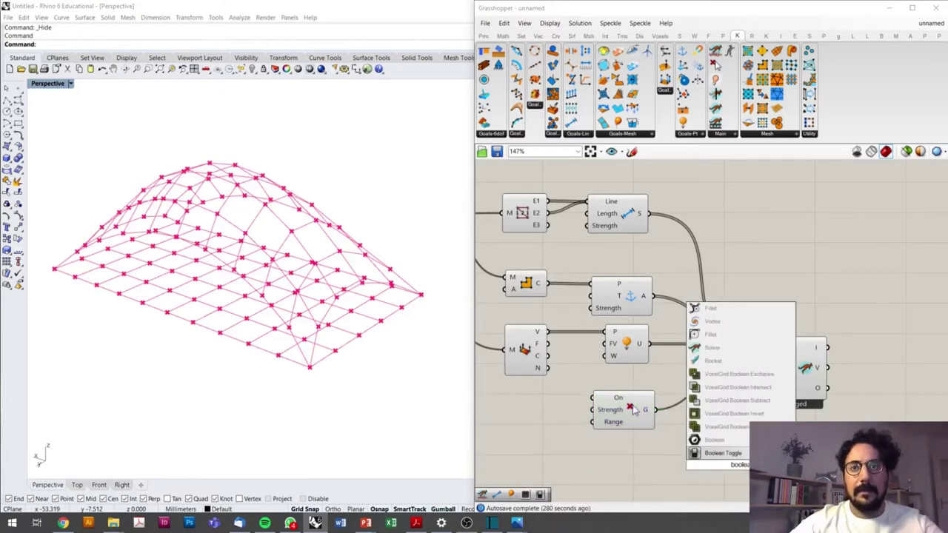
{"action": "left_click", "coordinate": [739, 453]}
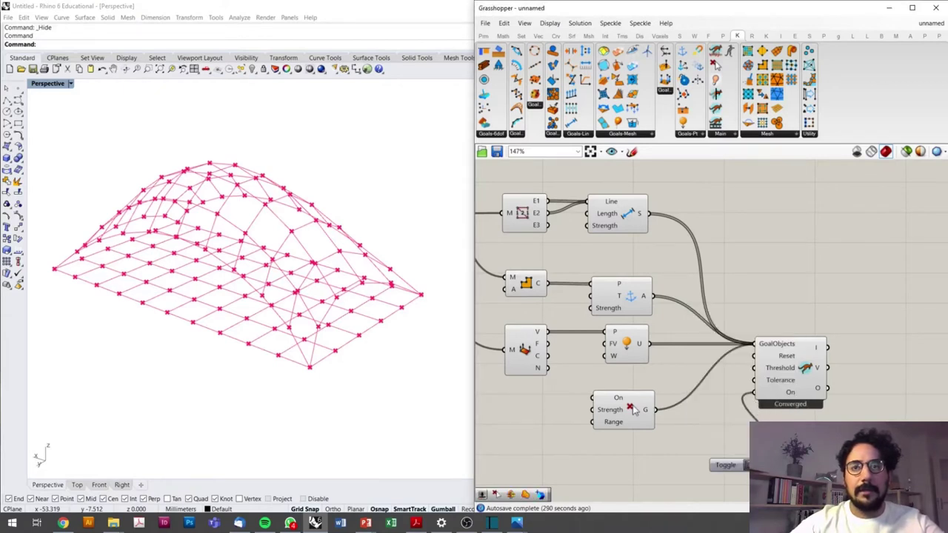
{"action": "double_click", "coordinate": [740, 441]}
{"action": "type", "text": "Button"}
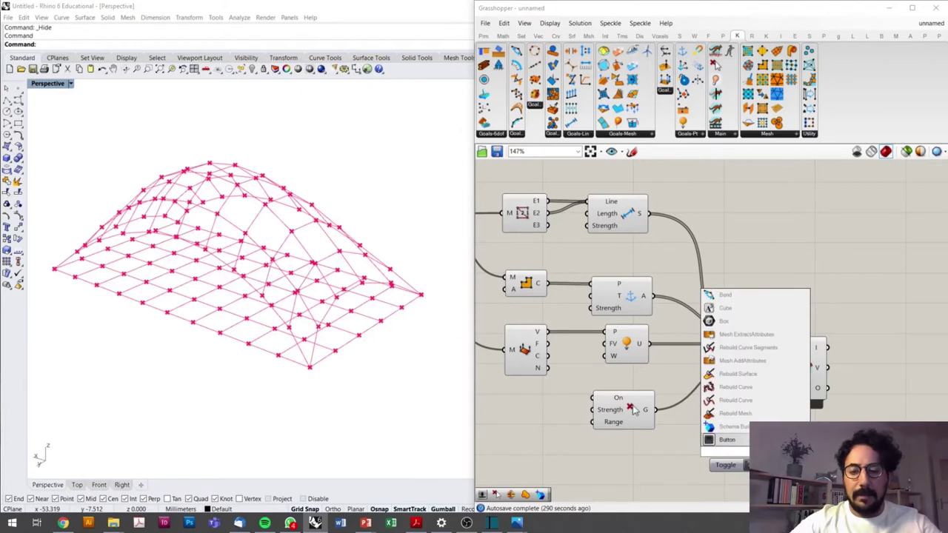
{"action": "key", "text": "Return"}
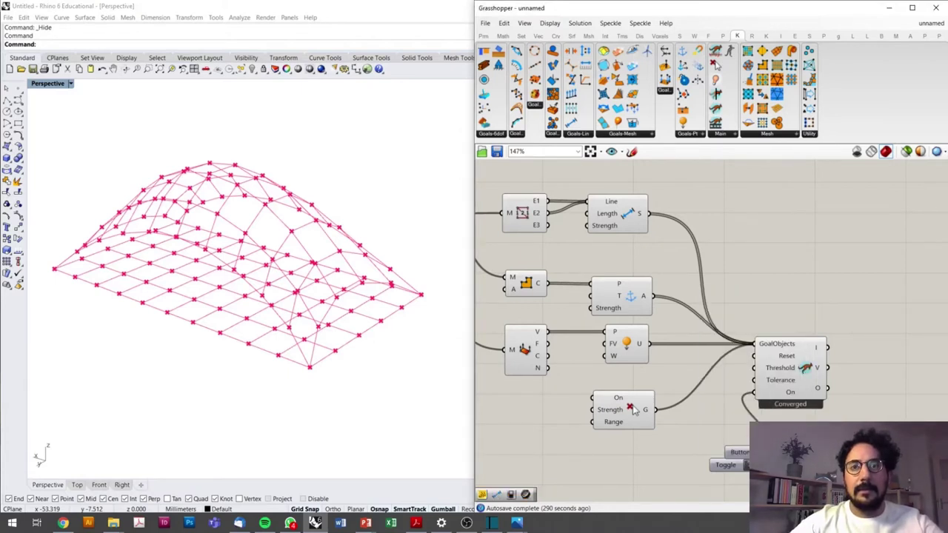
{"action": "left_click", "coordinate": [736, 452]}
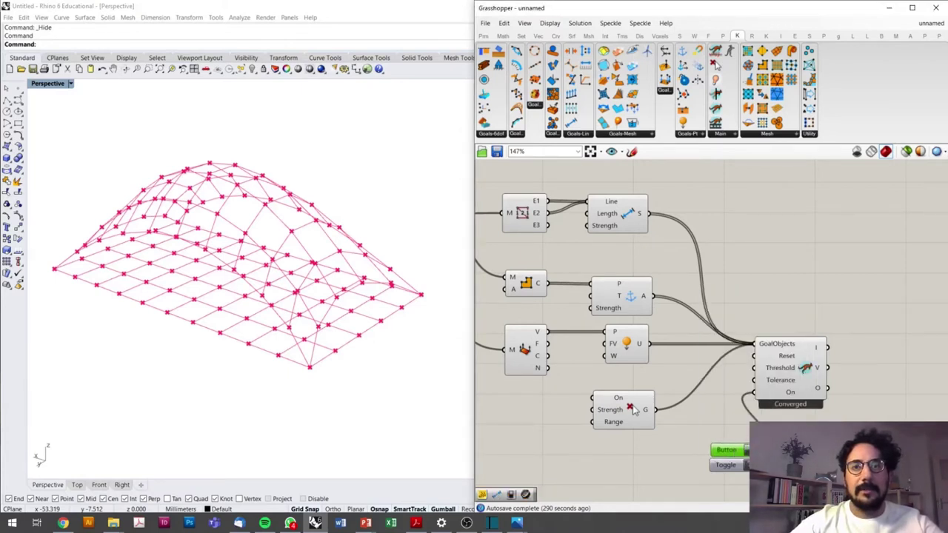
{"action": "left_click_drag", "start_coordinate": [751, 450], "coordinate": [755, 356]}
{"action": "left_click", "coordinate": [797, 360]}
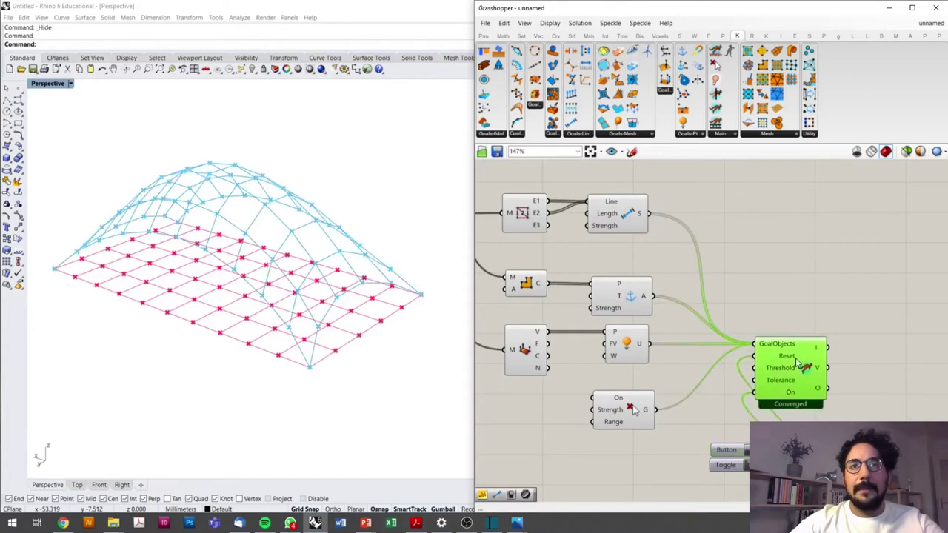
Window-select all the input and goal components
{"action": "right_click_drag", "start_coordinate": [676, 324], "coordinate": [734, 336]}
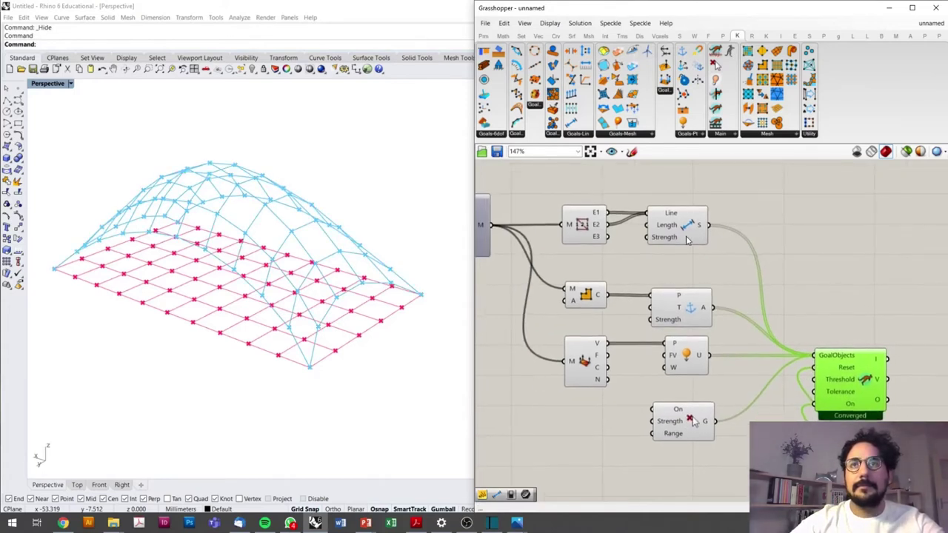
{"action": "left_click", "coordinate": [694, 423]}
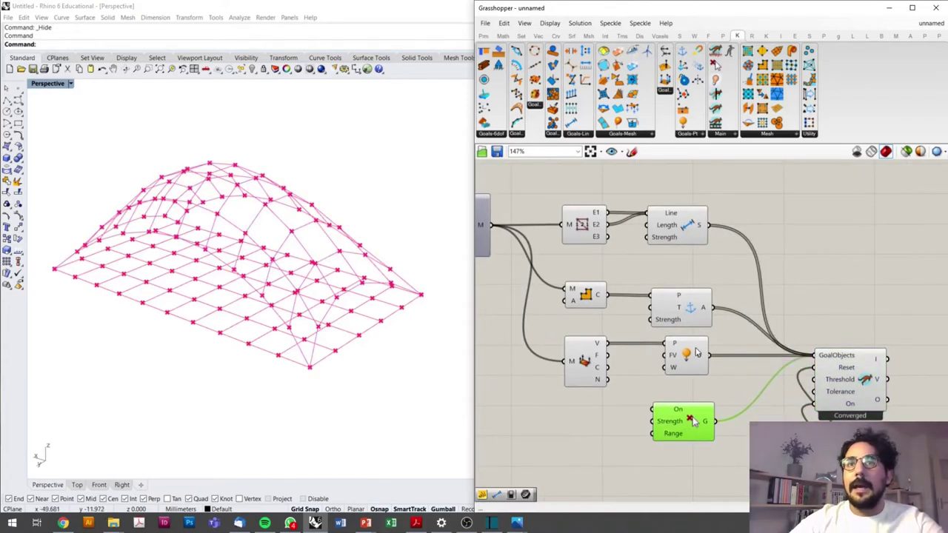
{"action": "left_click", "coordinate": [682, 194]}
{"action": "left_click_drag", "start_coordinate": [665, 219], "coordinate": [481, 478]}
Disable preview of the selected input components via the radial menu
{"action": "middle_click", "coordinate": [590, 383]}
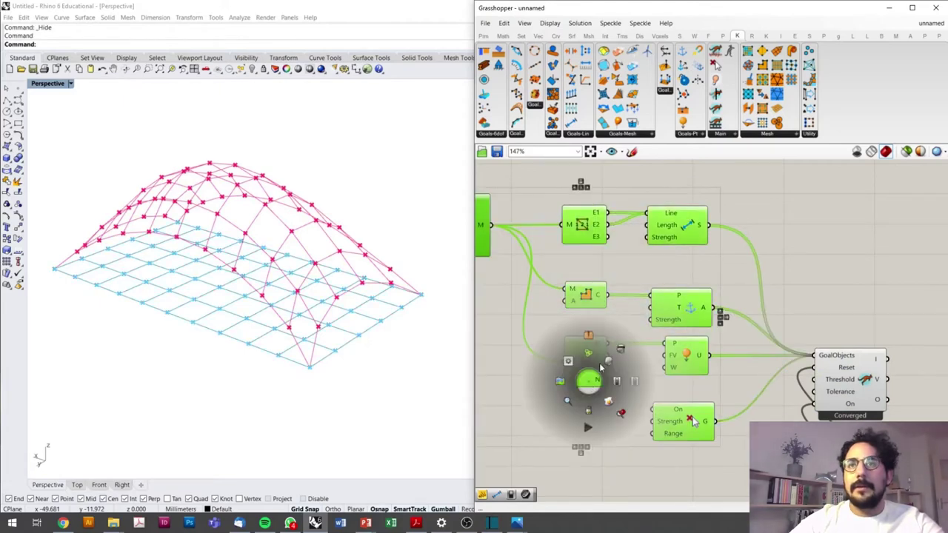
{"action": "left_click", "coordinate": [622, 354]}
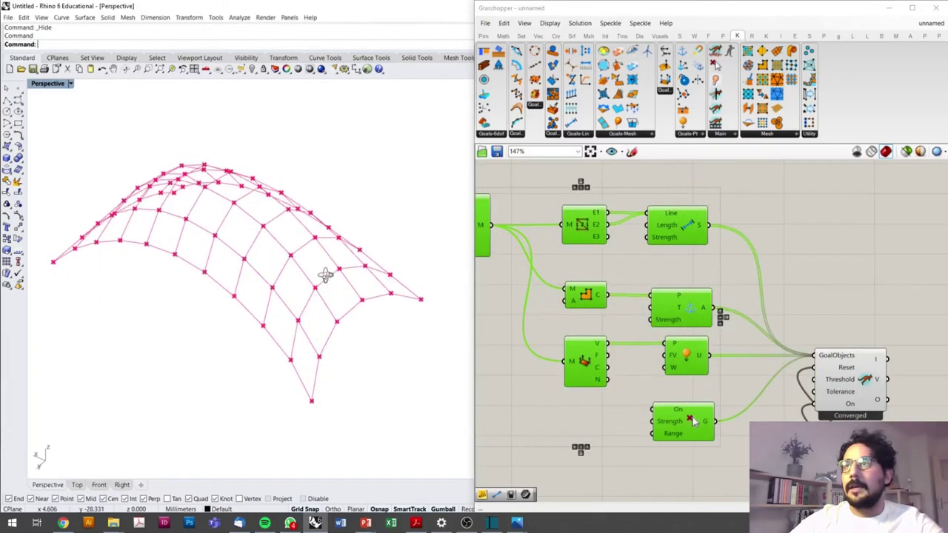
{"action": "left_click", "coordinate": [699, 457]}
Drag mesh vertices with the Grab goal to raise the vault into a smoother arch
{"action": "left_click", "coordinate": [694, 421]}
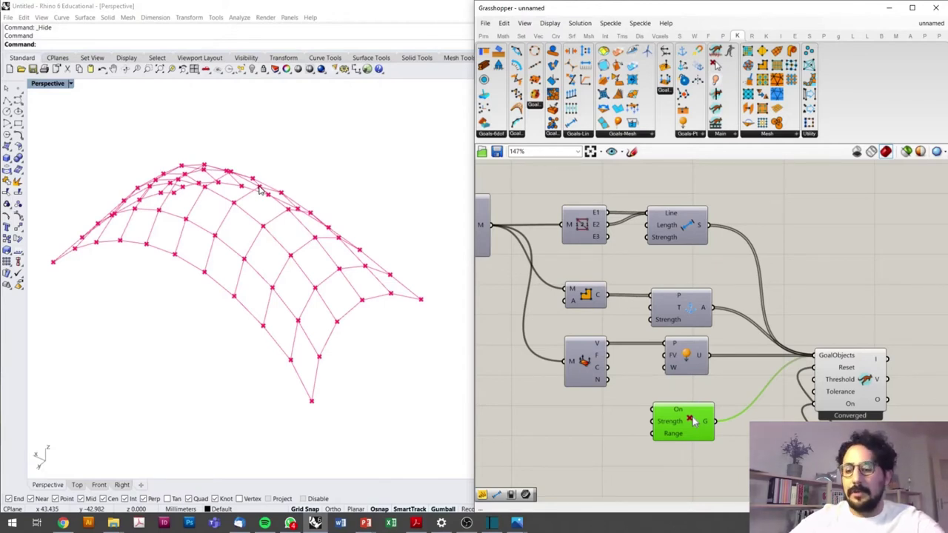
{"action": "mouse_move", "coordinate": [259, 190]}
{"action": "left_mouse_down"}
{"action": "mouse_move", "coordinate": [243, 291]}
{"action": "mouse_move", "coordinate": [260, 239]}
{"action": "left_mouse_up"}
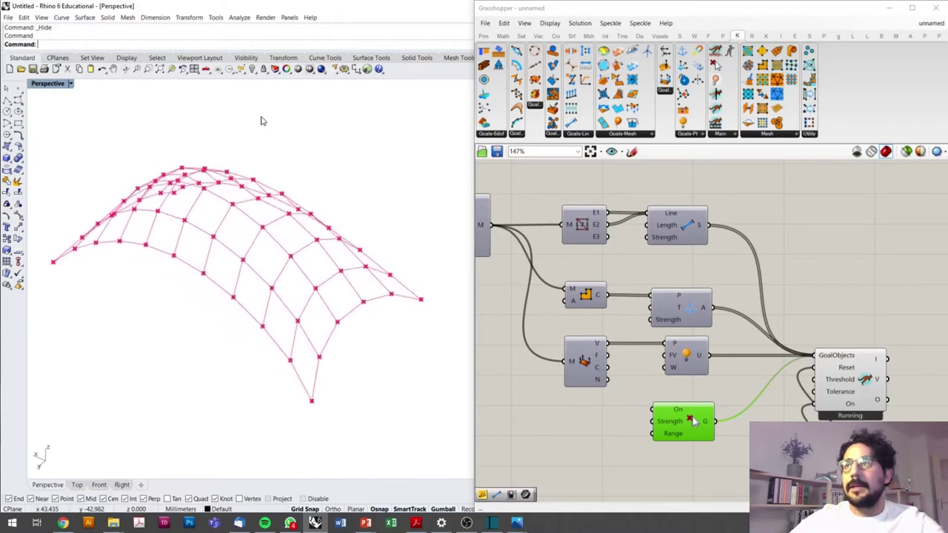
{"action": "left_click_drag", "start_coordinate": [259, 238], "coordinate": [227, 265]}
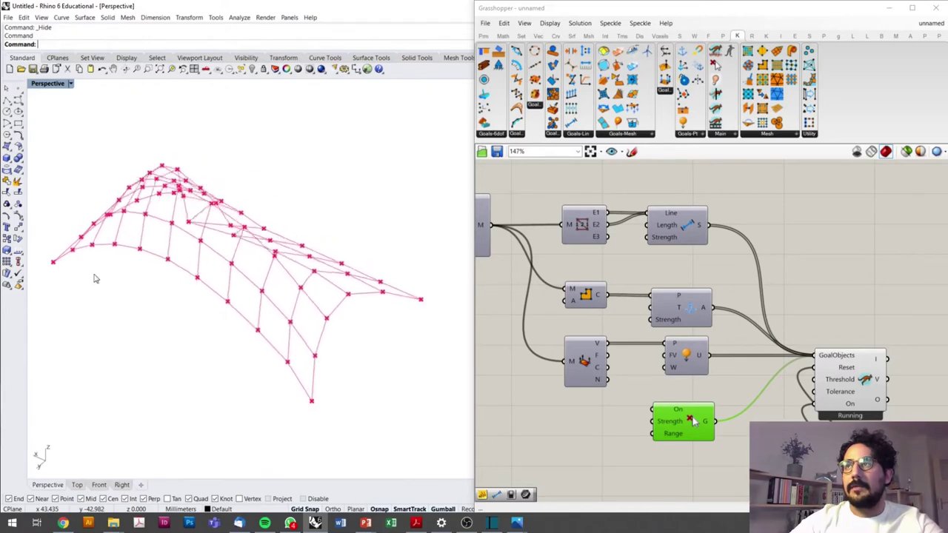
{"action": "left_click_drag", "start_coordinate": [332, 306], "coordinate": [340, 240]}
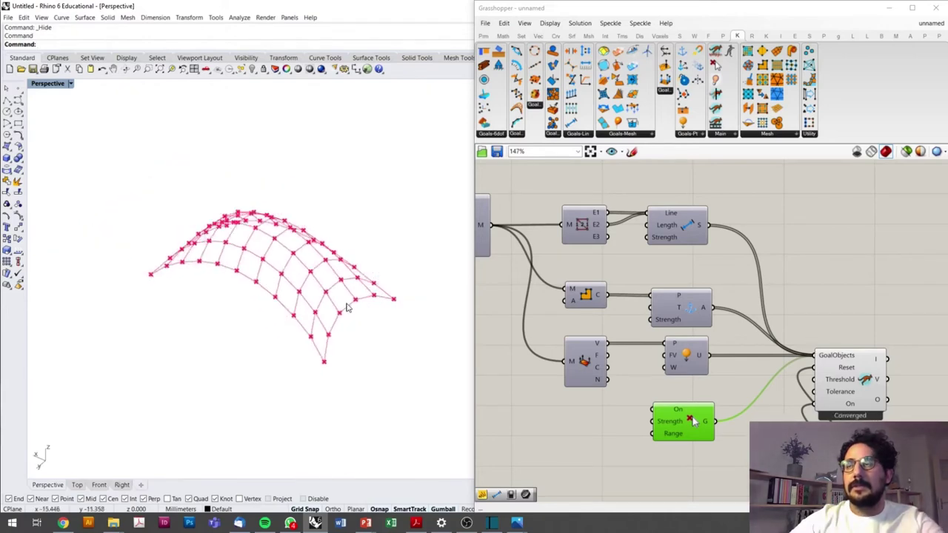
{"action": "scroll", "coordinate": [338, 286], "scroll_direction": "up", "scroll_amount": 5}
{"action": "mouse_move", "coordinate": [338, 285]}
{"action": "right_mouse_down"}
{"action": "mouse_move", "coordinate": [277, 286]}
{"action": "mouse_move", "coordinate": [210, 236]}
{"action": "mouse_move", "coordinate": [376, 262]}
{"action": "mouse_move", "coordinate": [383, 281]}
{"action": "right_mouse_up"}
{"action": "scroll", "coordinate": [303, 303], "scroll_direction": "down", "scroll_amount": 5}
{"action": "scroll", "coordinate": [322, 317], "scroll_direction": "up", "scroll_amount": 4}
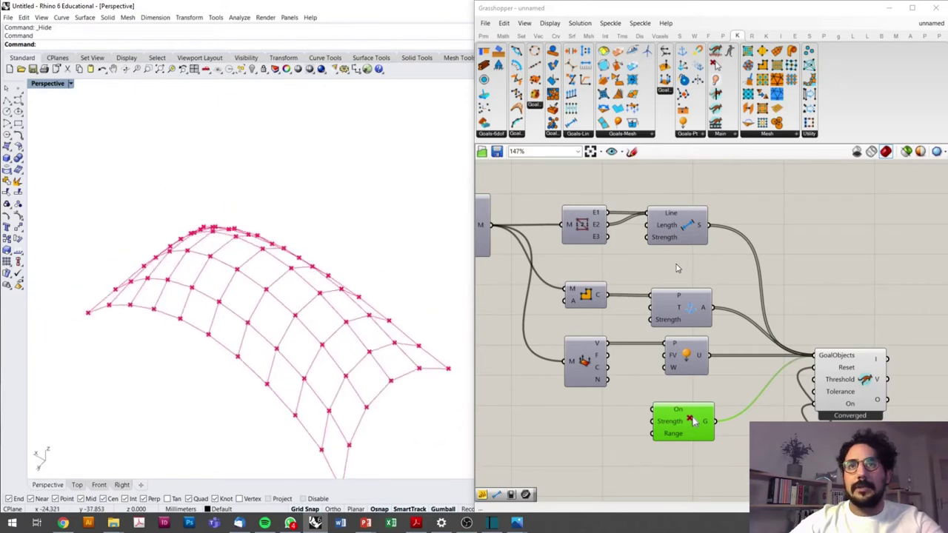
{"action": "scroll", "coordinate": [724, 220], "scroll_direction": "down", "scroll_amount": 3}
Add another Anchor goal fed by the mesh and make room beside the solver
{"action": "scroll", "coordinate": [723, 220], "scroll_direction": "up", "scroll_amount": 2}
{"action": "left_click_drag", "start_coordinate": [716, 87], "coordinate": [679, 203]}
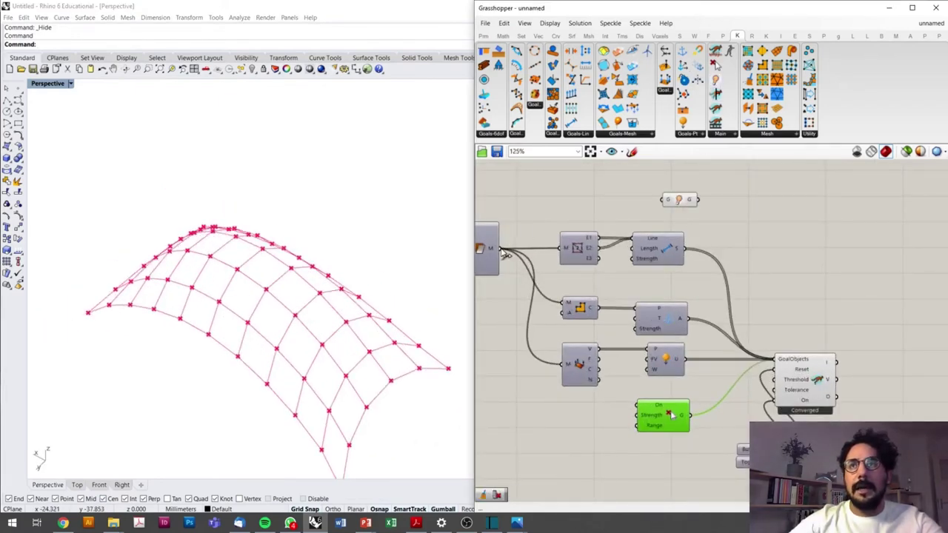
{"action": "left_click_drag", "start_coordinate": [501, 250], "coordinate": [662, 199]}
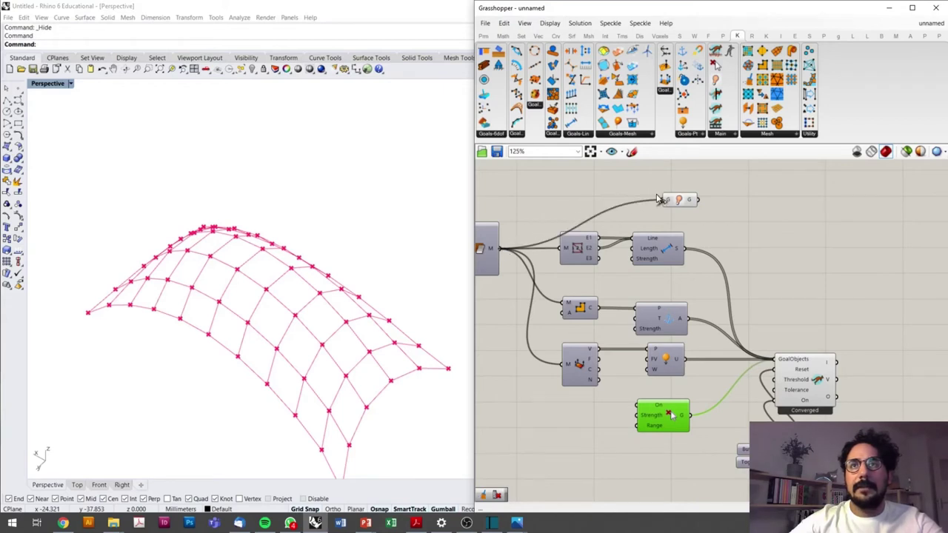
{"action": "left_click_drag", "start_coordinate": [689, 201], "coordinate": [653, 201]}
{"action": "left_click", "coordinate": [751, 265]}
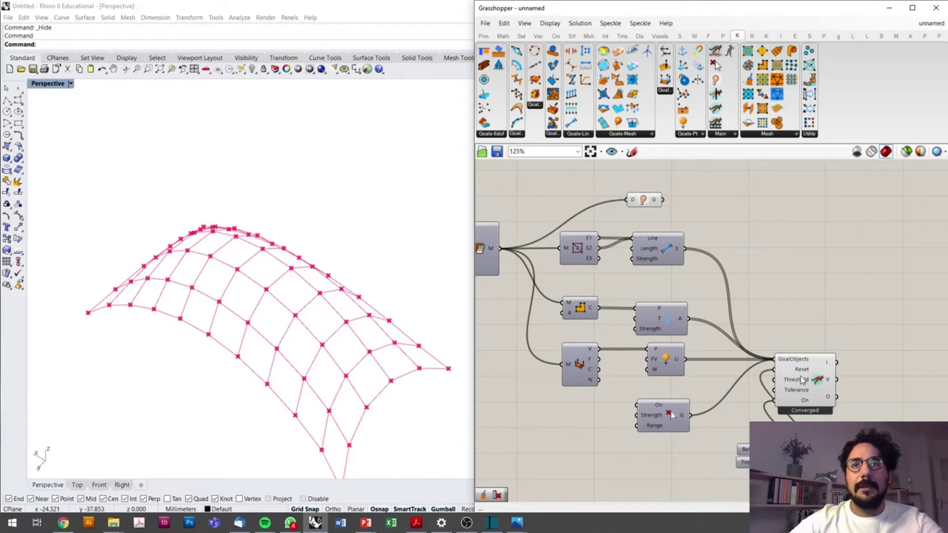
{"action": "left_click_drag", "start_coordinate": [803, 380], "coordinate": [845, 380]}
{"action": "left_click", "coordinate": [796, 331]}
{"action": "double_click", "coordinate": [791, 333]}
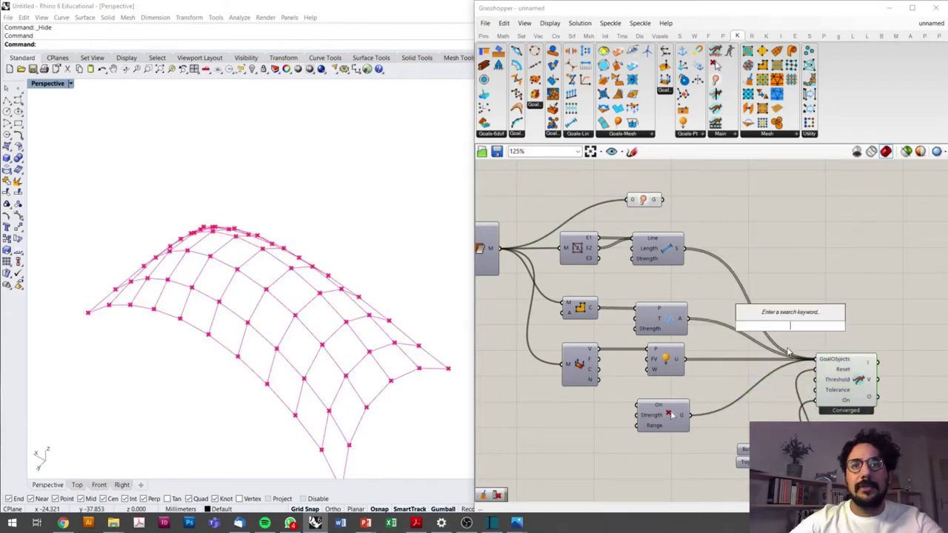
{"action": "left_click", "coordinate": [644, 201]}
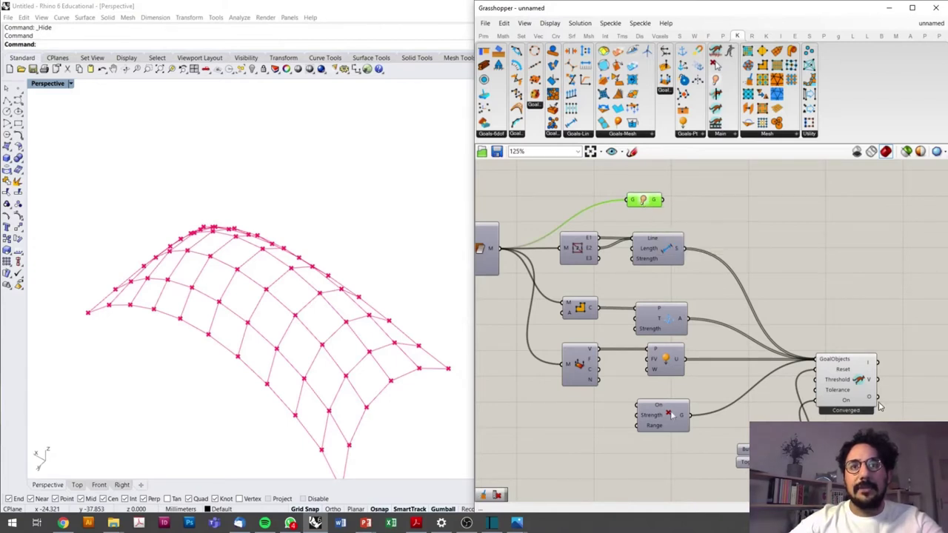
Merge the Anchor, Length, Tangential and Load goals with Entwine into the solver's GoalObjects
{"action": "double_click", "coordinate": [781, 286]}
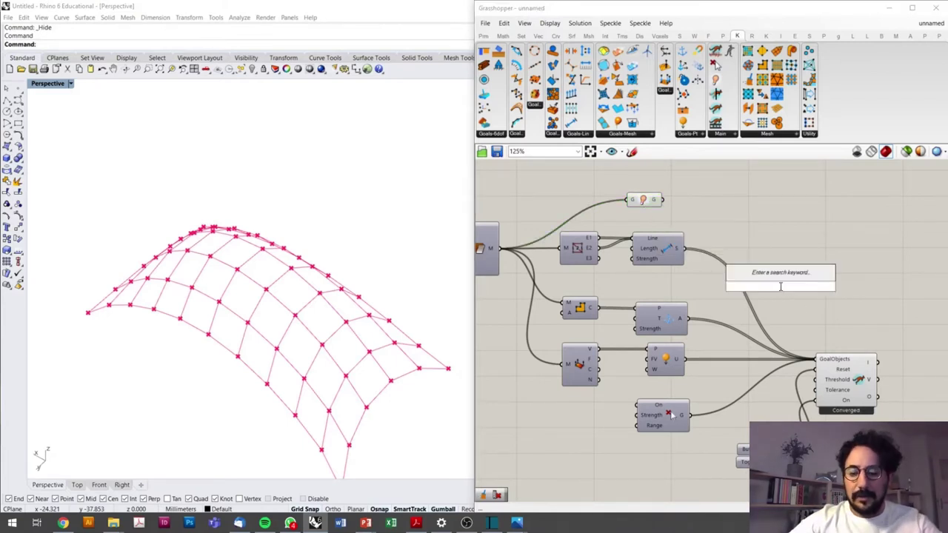
{"action": "type", "text": "entwine"}
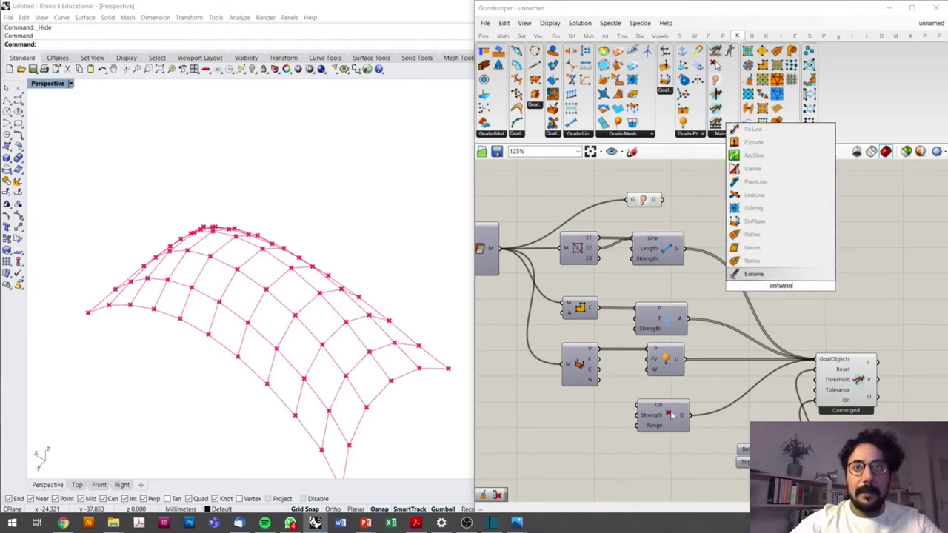
{"action": "key", "text": "Return"}
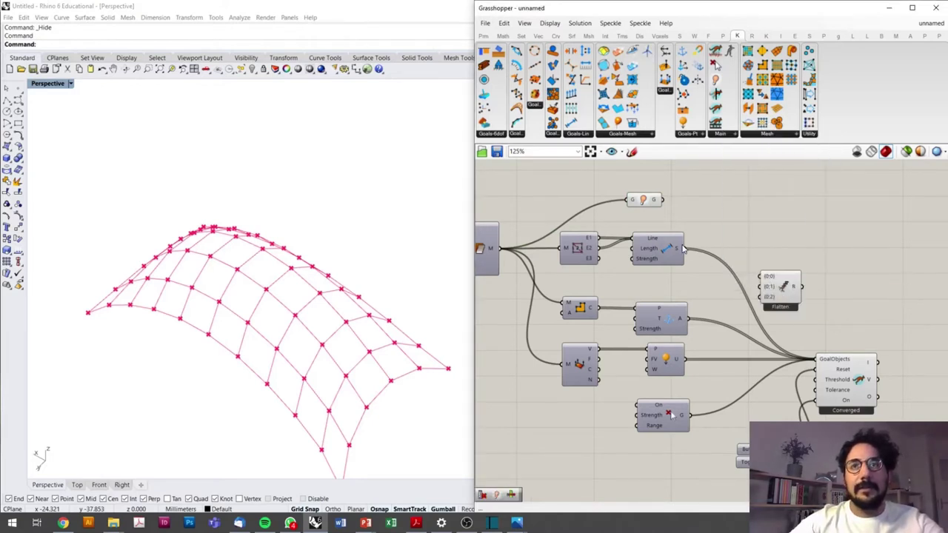
{"action": "left_click_drag", "start_coordinate": [664, 200], "coordinate": [757, 275]}
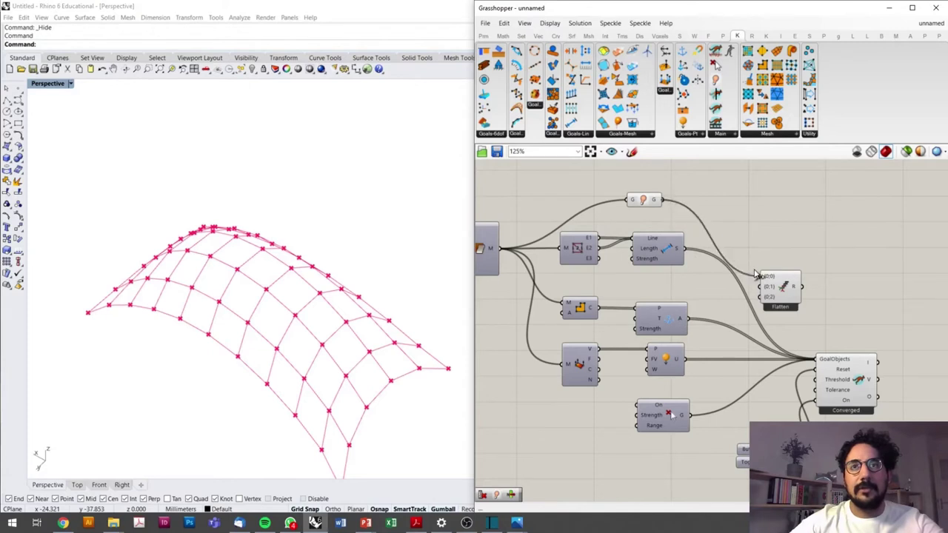
{"action": "left_click_drag", "start_coordinate": [685, 251], "coordinate": [759, 286]}
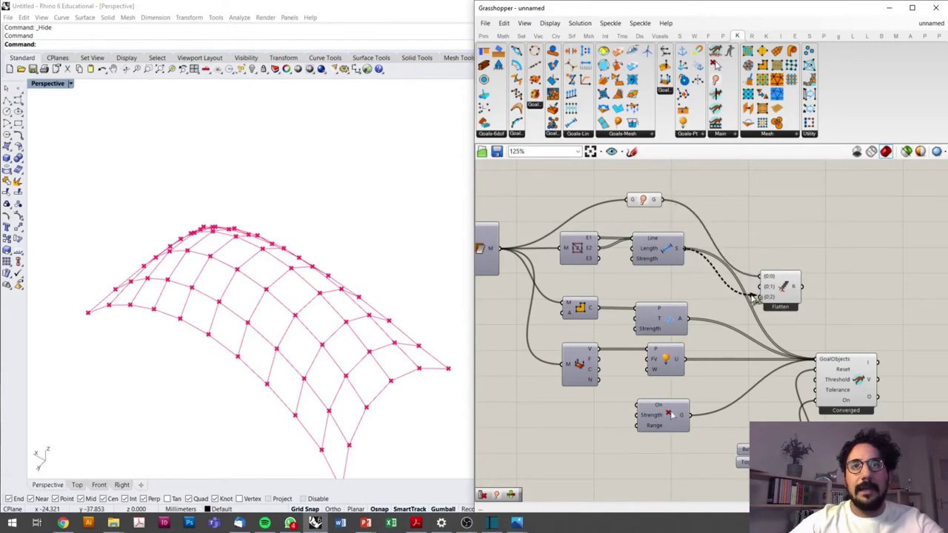
{"action": "left_click_drag", "start_coordinate": [696, 323], "coordinate": [760, 296]}
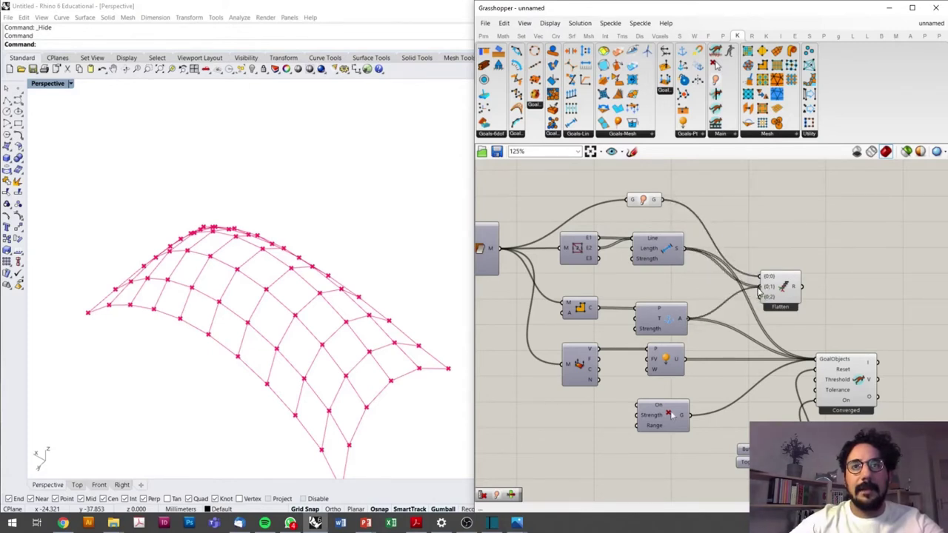
{"action": "left_click_drag", "start_coordinate": [689, 361], "coordinate": [760, 296], "text": "shift"}
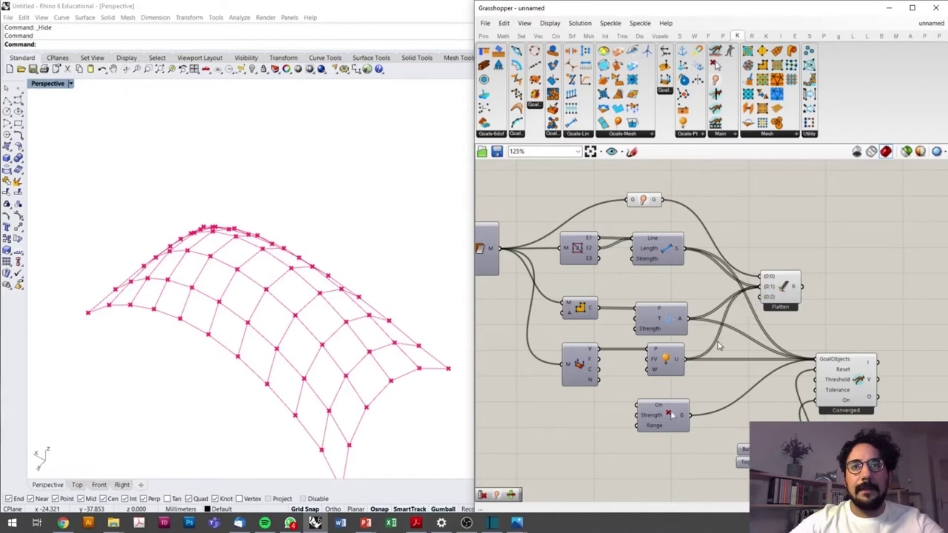
{"action": "mouse_move", "coordinate": [697, 419]}
{"action": "left_mouse_down", "text": "shift"}
{"action": "mouse_move", "coordinate": [768, 295]}
{"action": "mouse_move", "coordinate": [815, 360]}
{"action": "left_mouse_up", "text": "shift"}
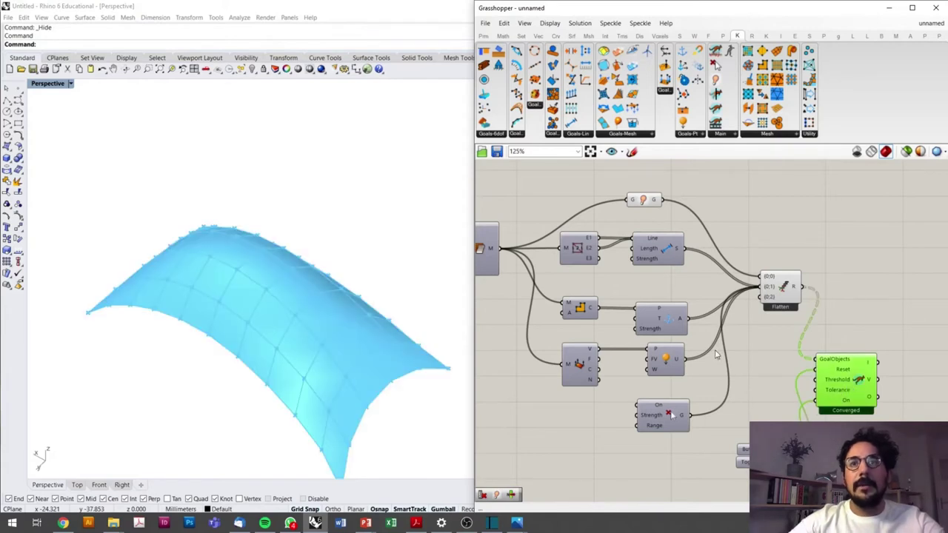
{"action": "left_click_drag", "start_coordinate": [316, 295], "coordinate": [328, 423]}
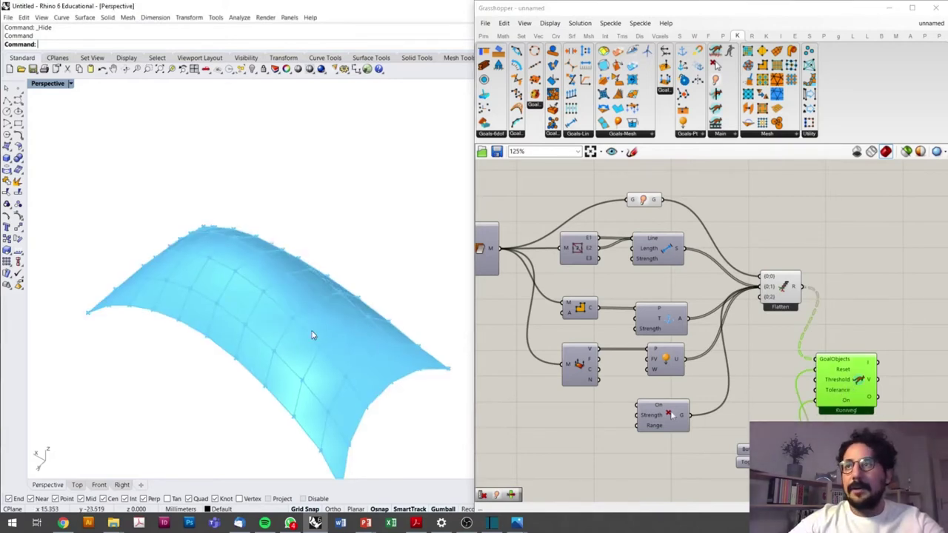
{"action": "scroll", "coordinate": [680, 326], "scroll_direction": "down", "scroll_amount": 5}
Add a Panel component beside the Kangaroo solver
{"action": "scroll", "coordinate": [680, 326], "scroll_direction": "up", "scroll_amount": 10}
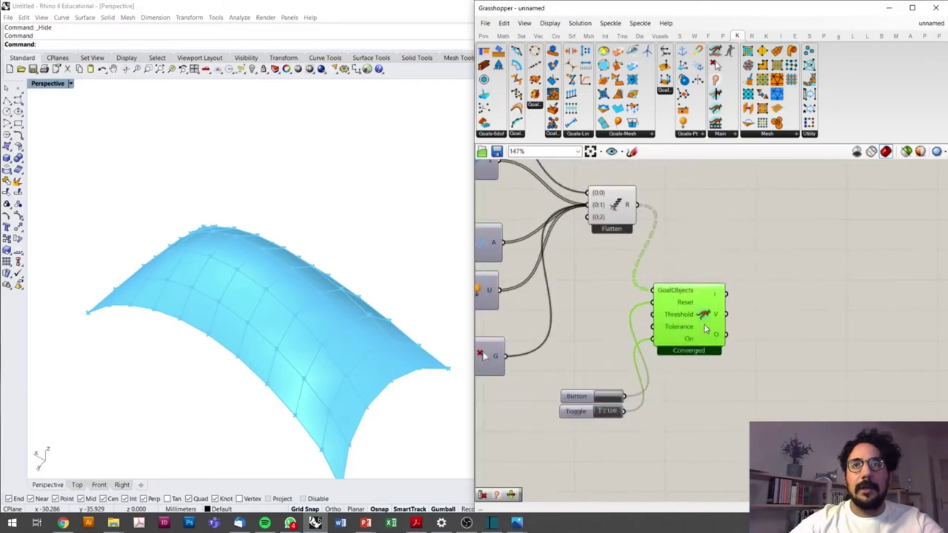
{"action": "left_click", "coordinate": [826, 289]}
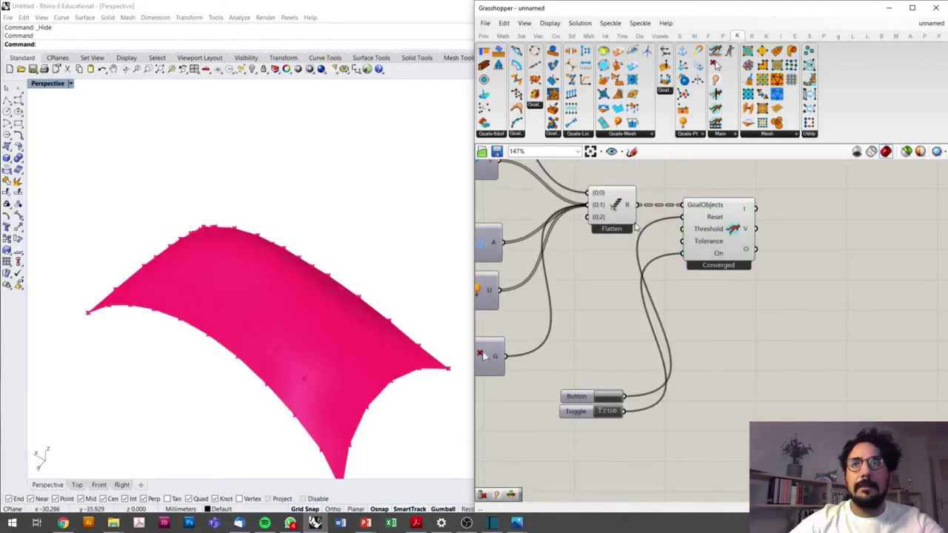
{"action": "scroll", "coordinate": [635, 227], "scroll_direction": "down", "scroll_amount": 3}
{"action": "scroll", "coordinate": [641, 249], "scroll_direction": "up", "scroll_amount": 3}
{"action": "left_click", "coordinate": [641, 248]}
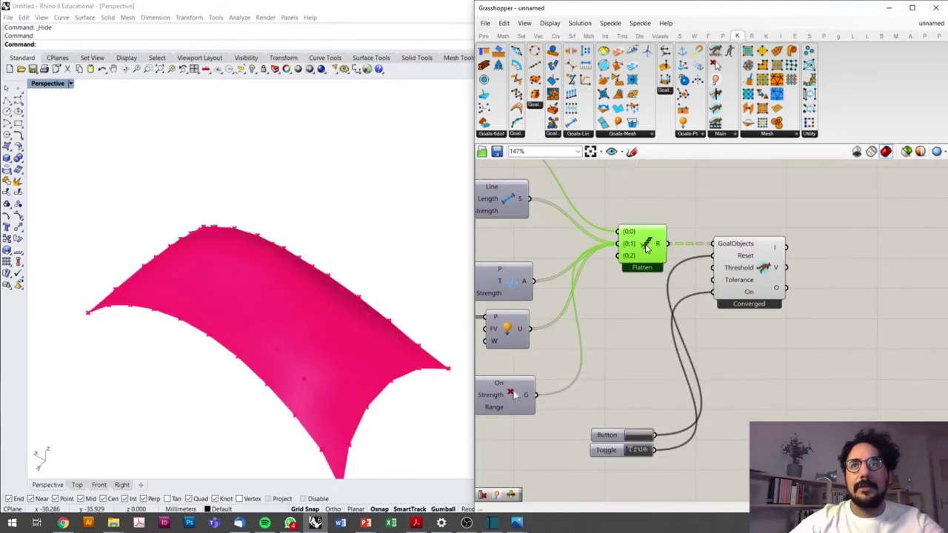
{"action": "double_click", "coordinate": [827, 324]}
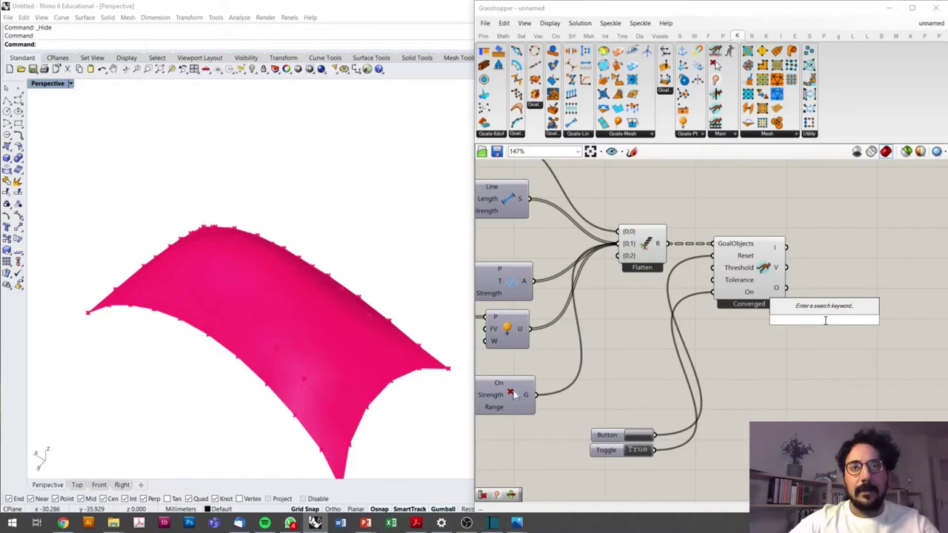
{"action": "type", "text": "panel"}
{"action": "key", "text": "Return"}
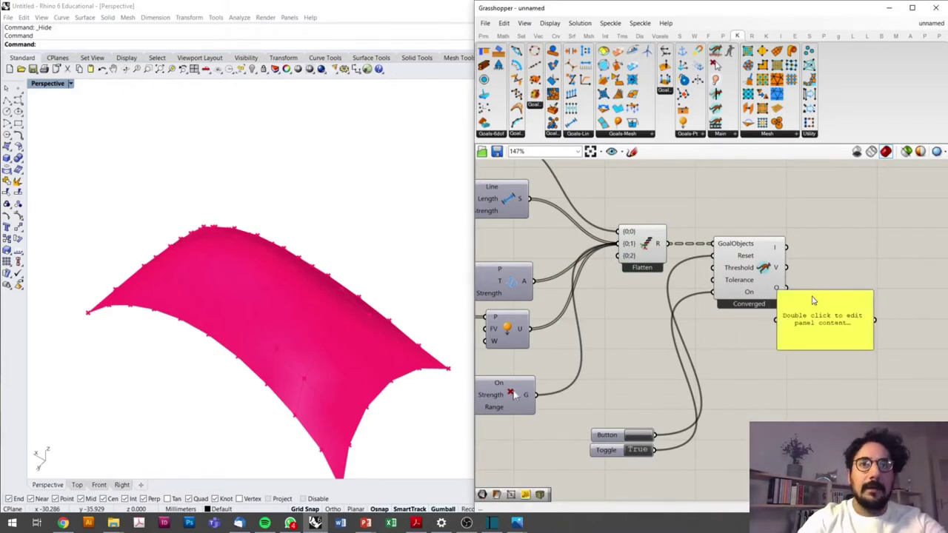
Wire the solver's O output into the panel to list mesh, lines and nulls
{"action": "left_click_drag", "start_coordinate": [813, 299], "coordinate": [865, 293]}
{"action": "mouse_move", "coordinate": [811, 310]}
{"action": "left_mouse_down"}
{"action": "mouse_move", "coordinate": [871, 336]}
{"action": "mouse_move", "coordinate": [878, 437]}
{"action": "left_mouse_up"}
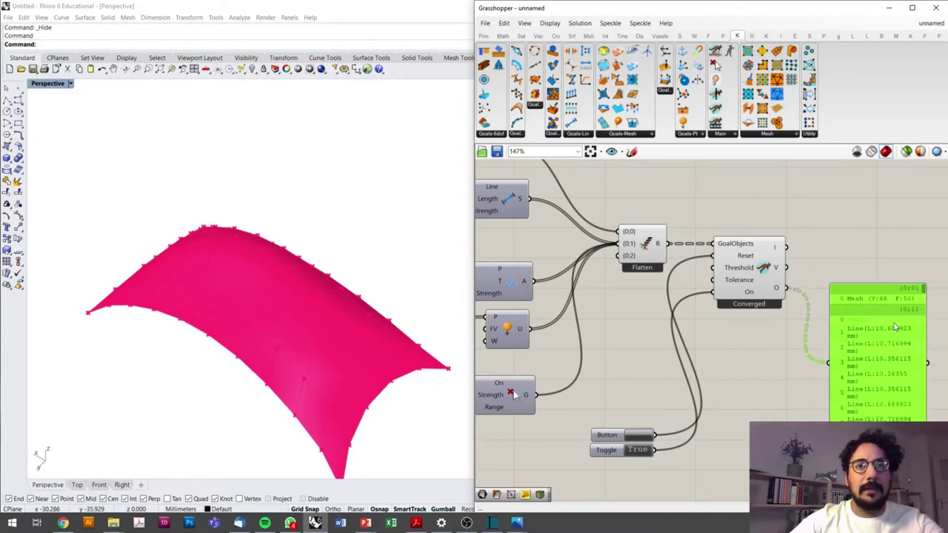
{"action": "left_click_drag", "start_coordinate": [924, 289], "coordinate": [924, 417]}
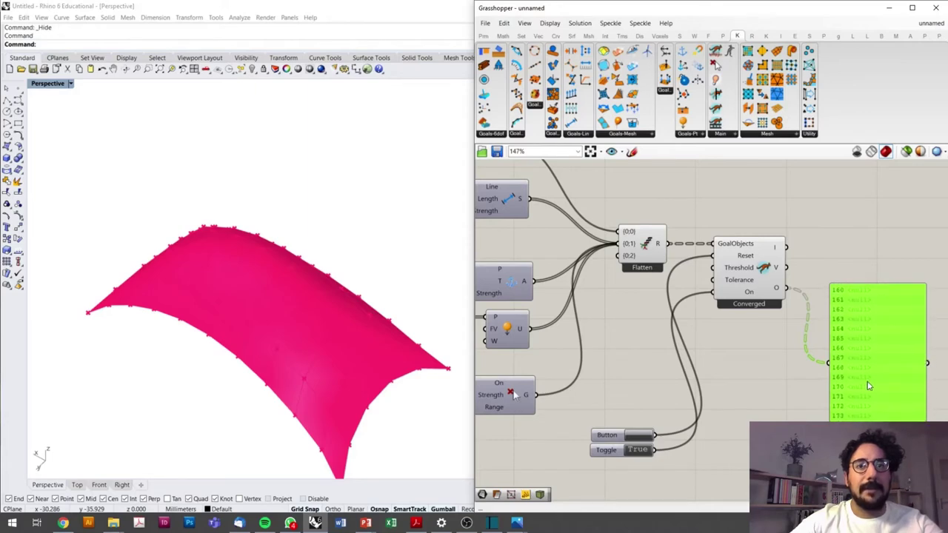
{"action": "left_click_drag", "start_coordinate": [881, 384], "coordinate": [927, 343]}
{"action": "scroll", "coordinate": [762, 343], "scroll_direction": "down", "scroll_amount": 3}
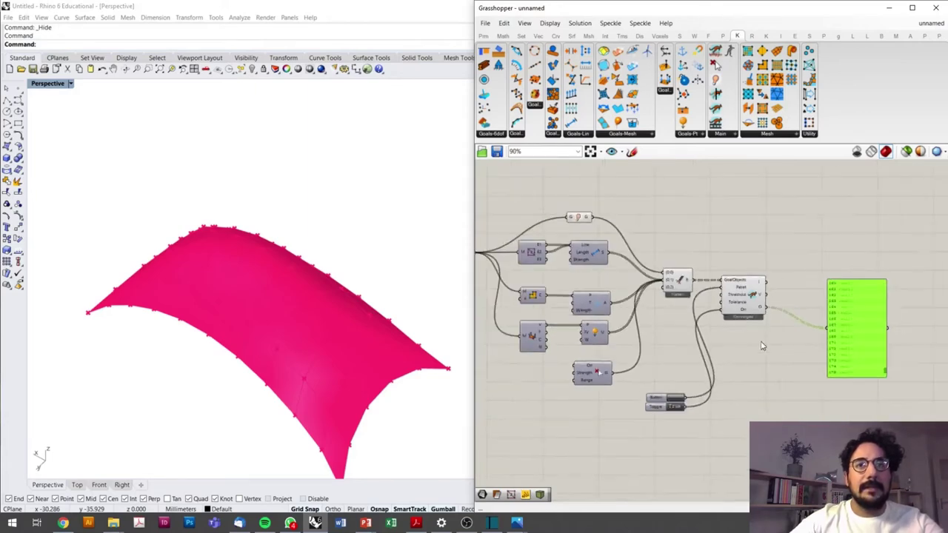
{"action": "scroll", "coordinate": [795, 338], "scroll_direction": "up", "scroll_amount": 4}
{"action": "double_click", "coordinate": [795, 337]}
Add a Clean Tree on the solver output and show its cleaned result in the panel
{"action": "type", "text": "c"}
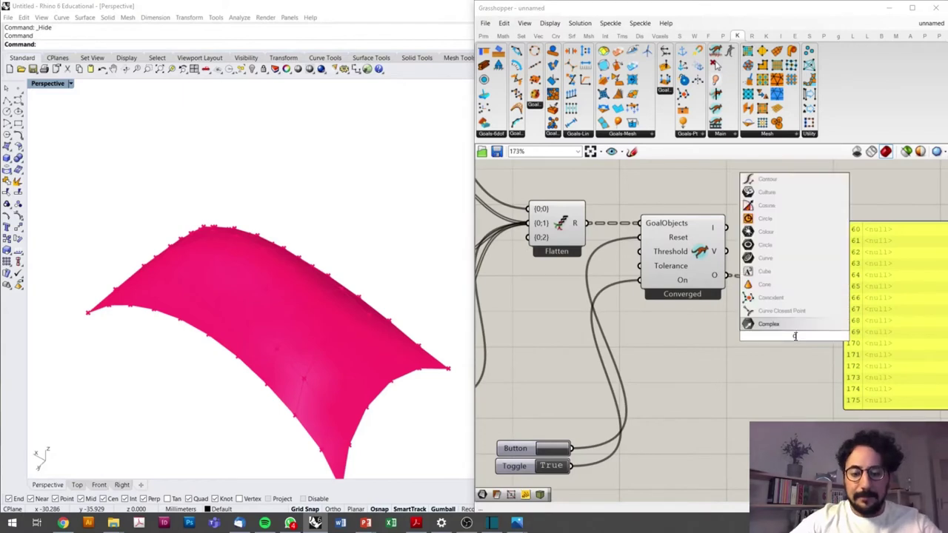
{"action": "type", "text": "le"}
{"action": "key", "text": "Return"}
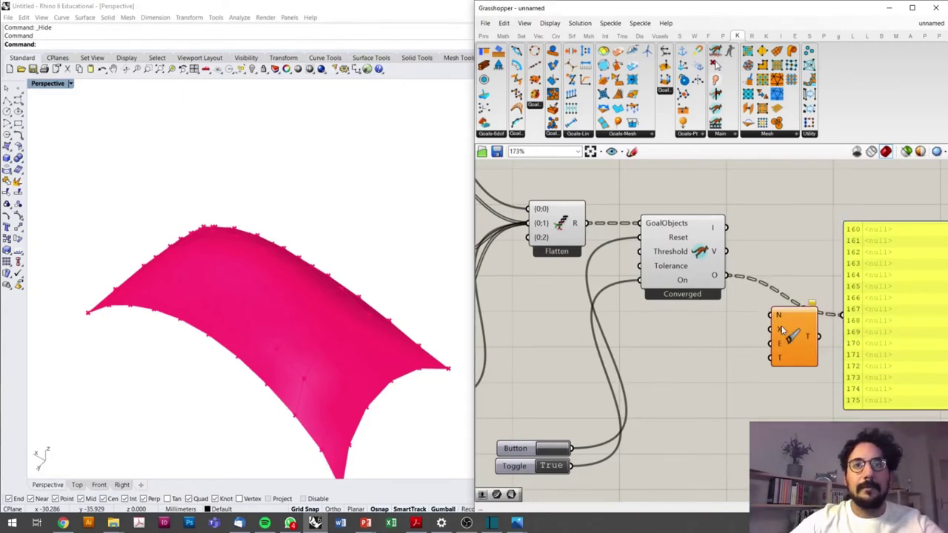
{"action": "left_click_drag", "start_coordinate": [725, 275], "coordinate": [773, 358]}
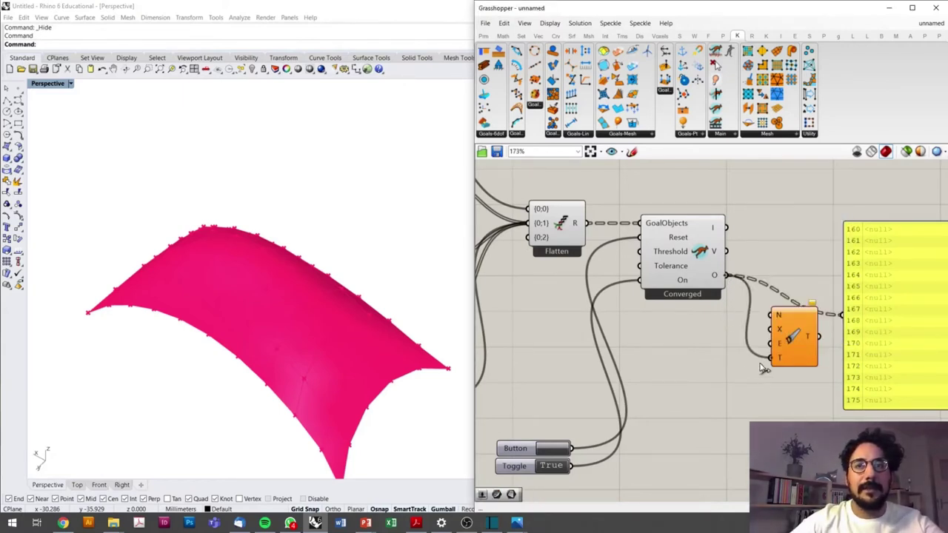
{"action": "left_click_drag", "start_coordinate": [819, 337], "coordinate": [842, 315]}
{"action": "scroll", "coordinate": [829, 333], "scroll_direction": "down", "scroll_amount": 3}
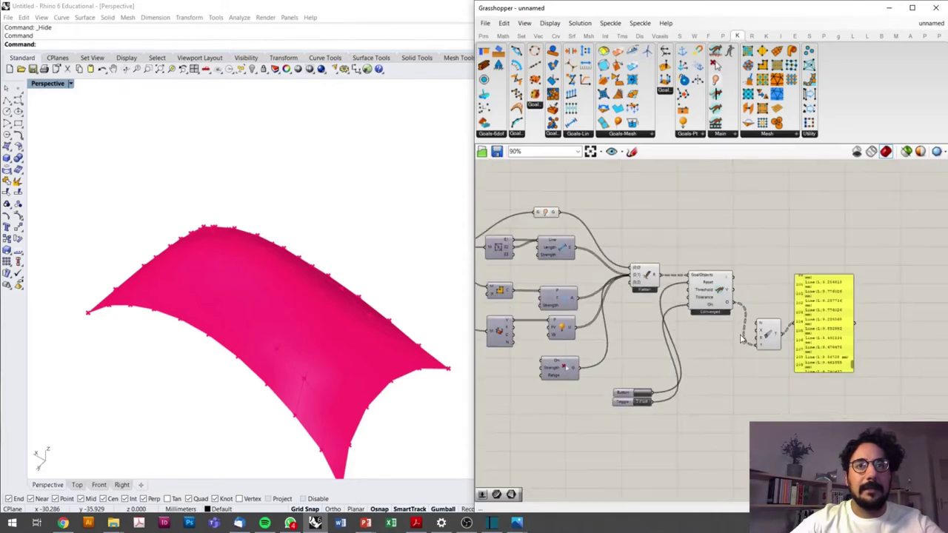
{"action": "scroll", "coordinate": [842, 380], "scroll_direction": "up", "scroll_amount": 3}
{"action": "left_click_drag", "start_coordinate": [851, 385], "coordinate": [852, 226]}
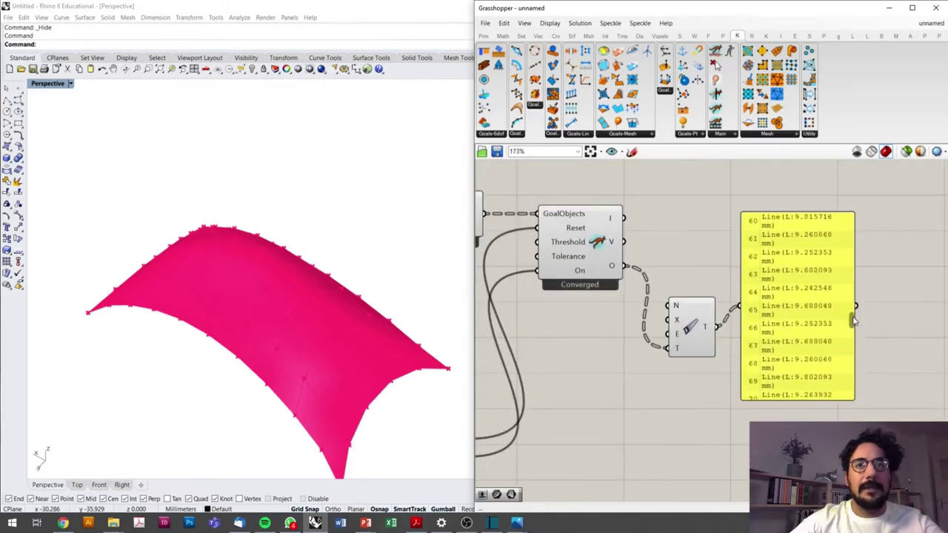
{"action": "mouse_move", "coordinate": [851, 226]}
{"action": "left_mouse_down"}
{"action": "mouse_move", "coordinate": [851, 367]}
{"action": "mouse_move", "coordinate": [852, 217]}
{"action": "left_mouse_up"}
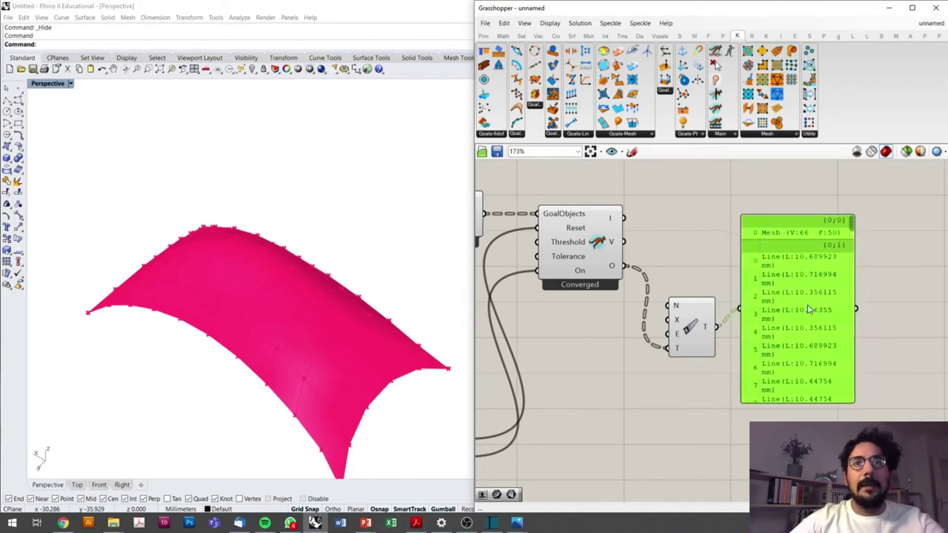
Review the merge and anchor goal components and move the panel further right
{"action": "scroll", "coordinate": [666, 279], "scroll_direction": "down", "scroll_amount": 3}
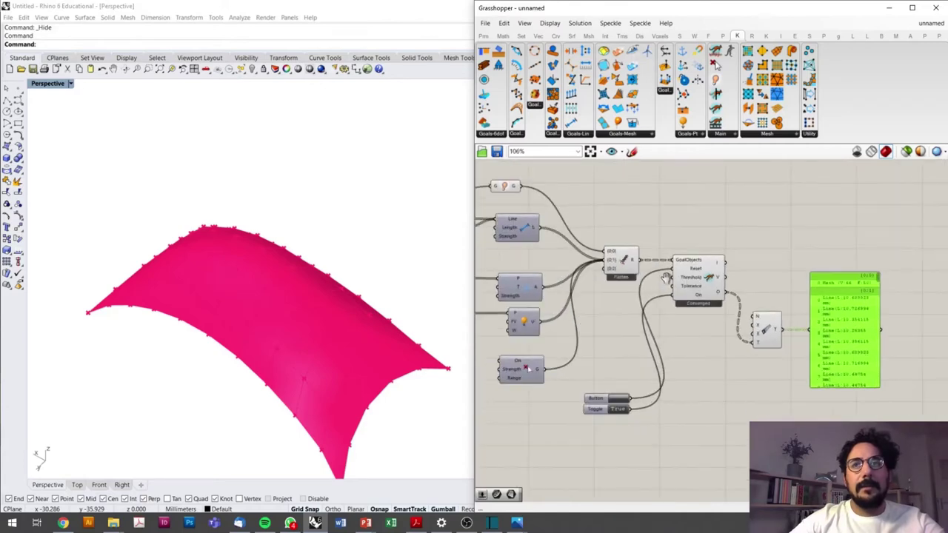
{"action": "right_click_drag", "start_coordinate": [666, 278], "coordinate": [667, 293]}
{"action": "left_click", "coordinate": [623, 280]}
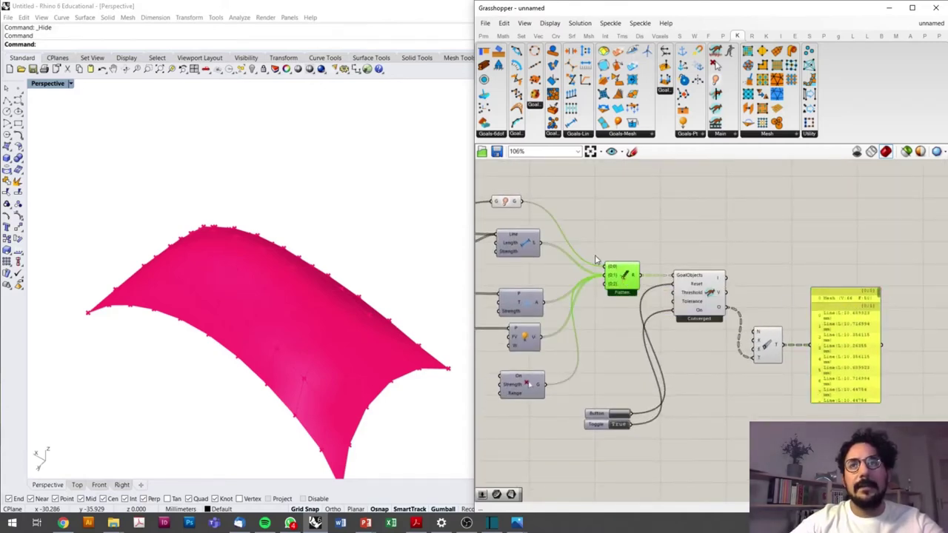
{"action": "left_click", "coordinate": [508, 204]}
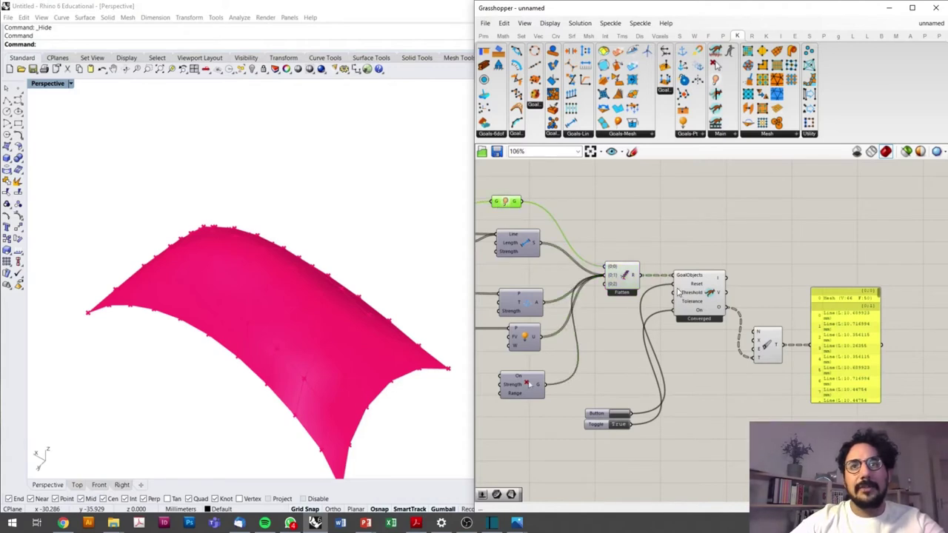
{"action": "left_click_drag", "start_coordinate": [876, 303], "coordinate": [910, 300]}
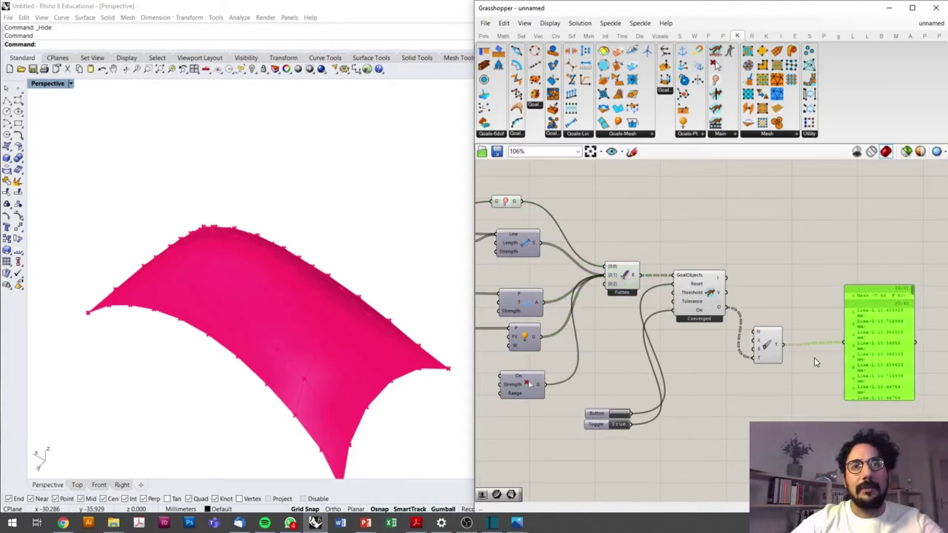
{"action": "double_click", "coordinate": [814, 358]}
Add an Explode Tree fed by the solver output and trim it to one output
{"action": "type", "text": "bend"}
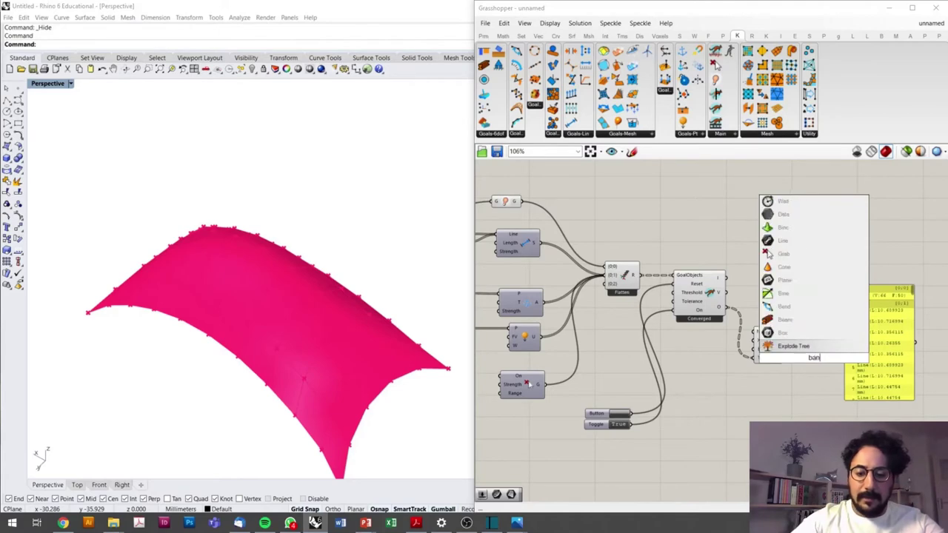
{"action": "left_click", "coordinate": [804, 351]}
{"action": "scroll", "coordinate": [801, 354], "scroll_direction": "up", "scroll_amount": 4}
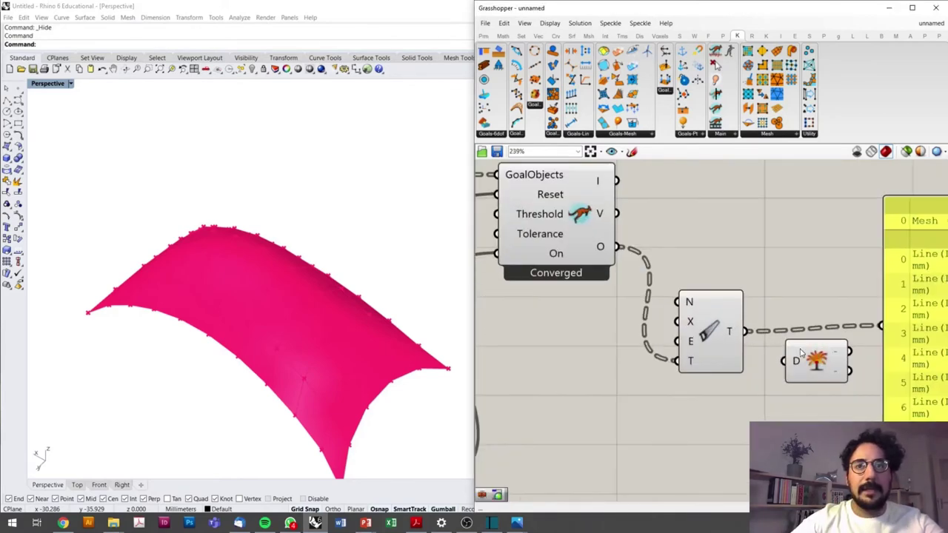
{"action": "left_click_drag", "start_coordinate": [748, 332], "coordinate": [785, 360]}
{"action": "right_click_drag", "start_coordinate": [855, 367], "coordinate": [720, 362]}
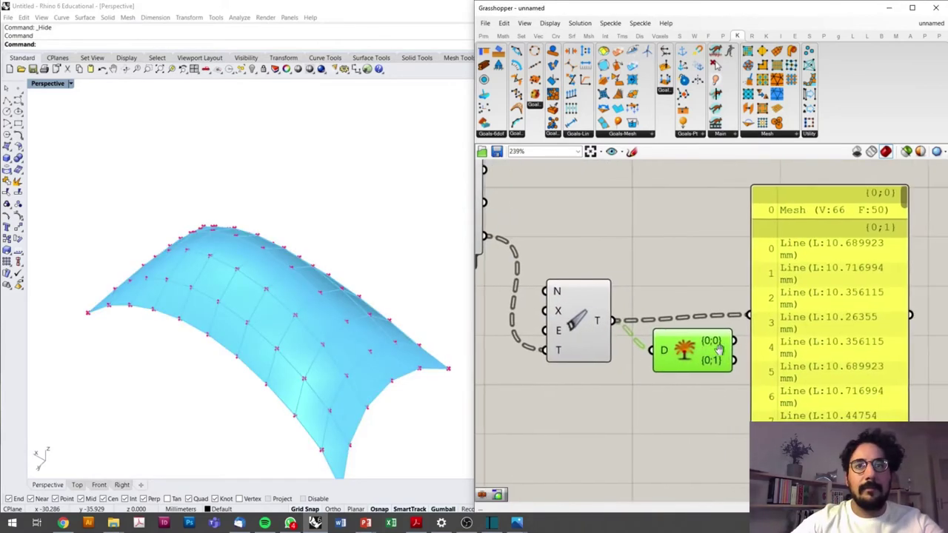
{"action": "scroll", "coordinate": [719, 361], "scroll_direction": "up", "scroll_amount": 4}
{"action": "scroll", "coordinate": [696, 367], "scroll_direction": "up", "scroll_amount": 2}
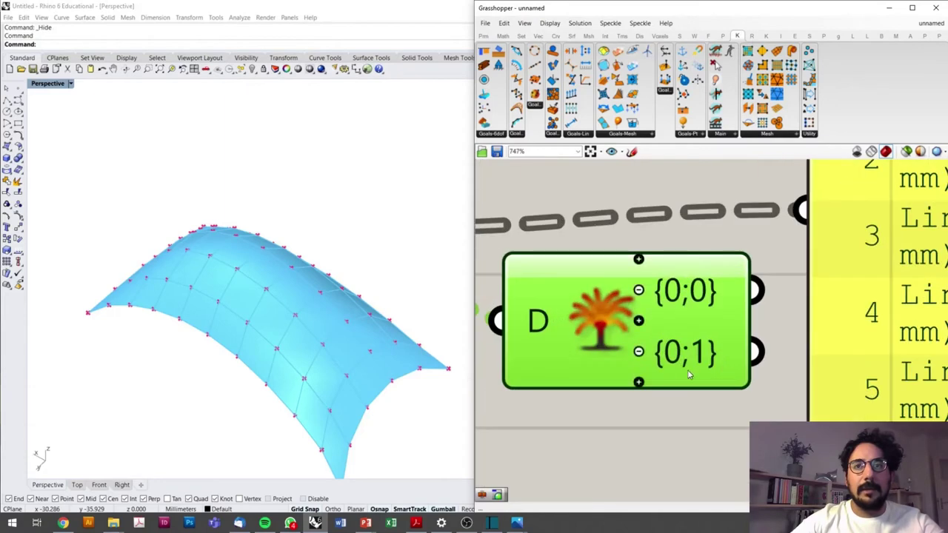
{"action": "left_click", "coordinate": [639, 353]}
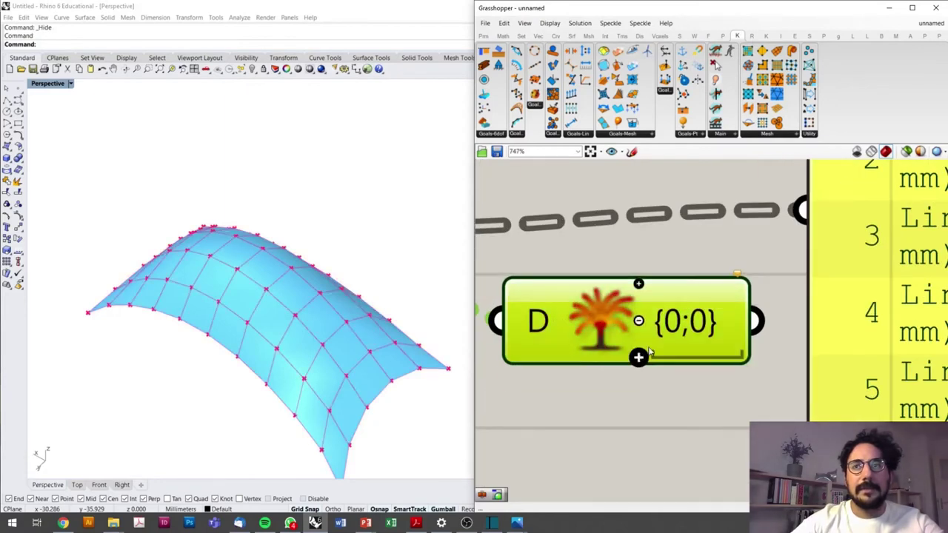
{"action": "scroll", "coordinate": [707, 334], "scroll_direction": "down", "scroll_amount": 3}
{"action": "scroll", "coordinate": [649, 294], "scroll_direction": "down", "scroll_amount": 2}
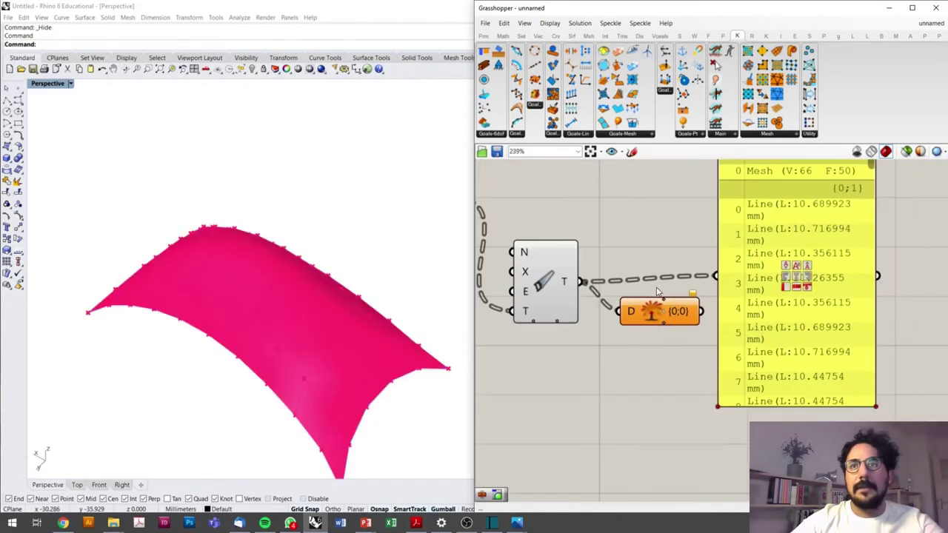
Switch Rhino to a smooth shaded preview and orbit to inspect the relaxed mesh
{"action": "left_click", "coordinate": [906, 151]}
{"action": "mouse_move", "coordinate": [400, 318]}
{"action": "right_mouse_down"}
{"action": "mouse_move", "coordinate": [339, 333]}
{"action": "mouse_move", "coordinate": [323, 275]}
{"action": "mouse_move", "coordinate": [450, 309]}
{"action": "right_mouse_up"}
{"action": "left_click", "coordinate": [673, 320]}
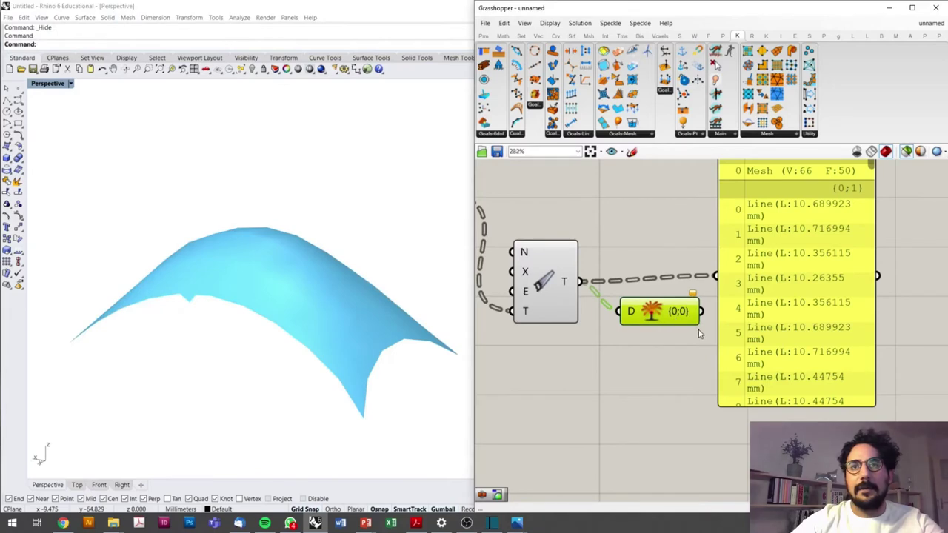
{"action": "scroll", "coordinate": [674, 319], "scroll_direction": "up", "scroll_amount": 5}
Restore Explode Tree's second output and send its {0;1} lines to the panel
{"action": "left_click", "coordinate": [604, 312]}
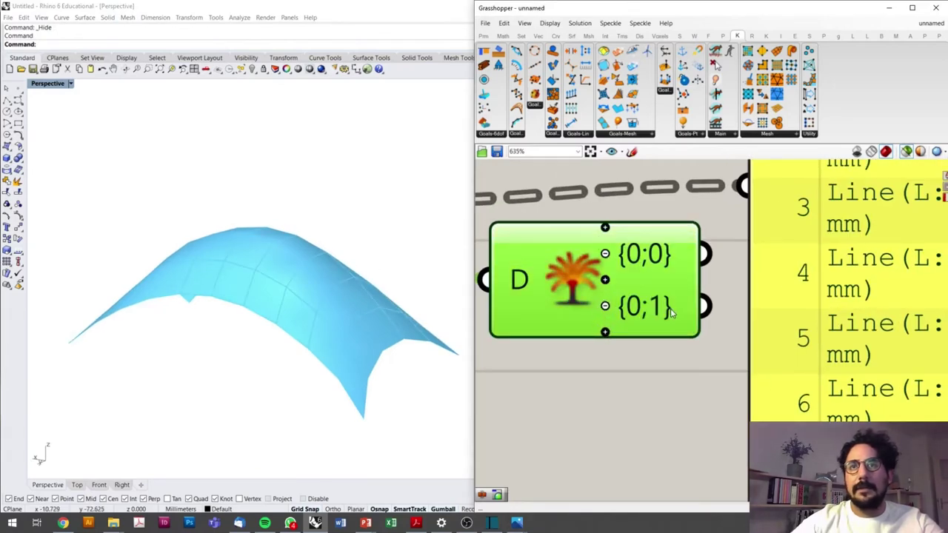
{"action": "left_click_drag", "start_coordinate": [707, 307], "coordinate": [743, 186]}
{"action": "scroll", "coordinate": [814, 326], "scroll_direction": "down", "scroll_amount": 5}
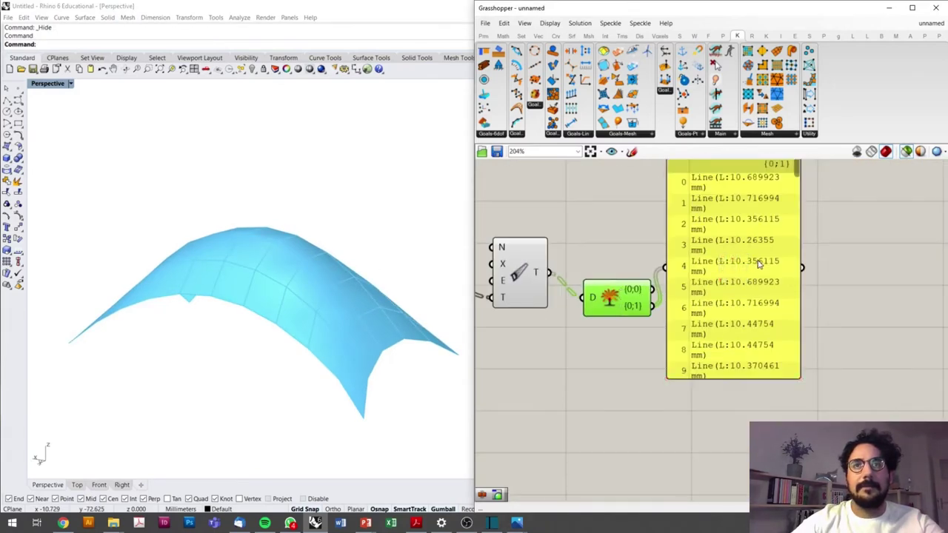
{"action": "left_click", "coordinate": [837, 329]}
Review the solver components and orbit the relaxed surface in Rhino
{"action": "scroll", "coordinate": [741, 304], "scroll_direction": "down", "scroll_amount": 4}
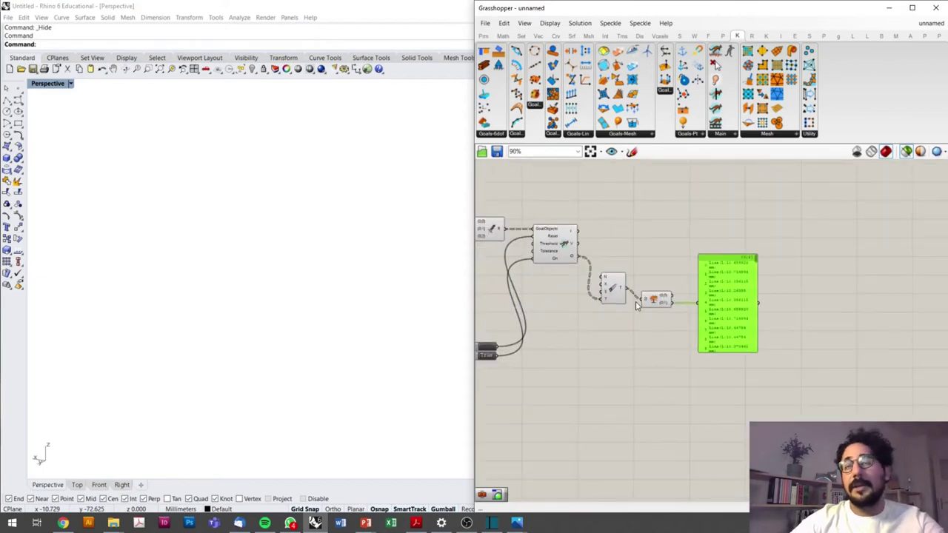
{"action": "right_click_drag", "start_coordinate": [609, 319], "coordinate": [737, 331]}
{"action": "left_click", "coordinate": [748, 311]}
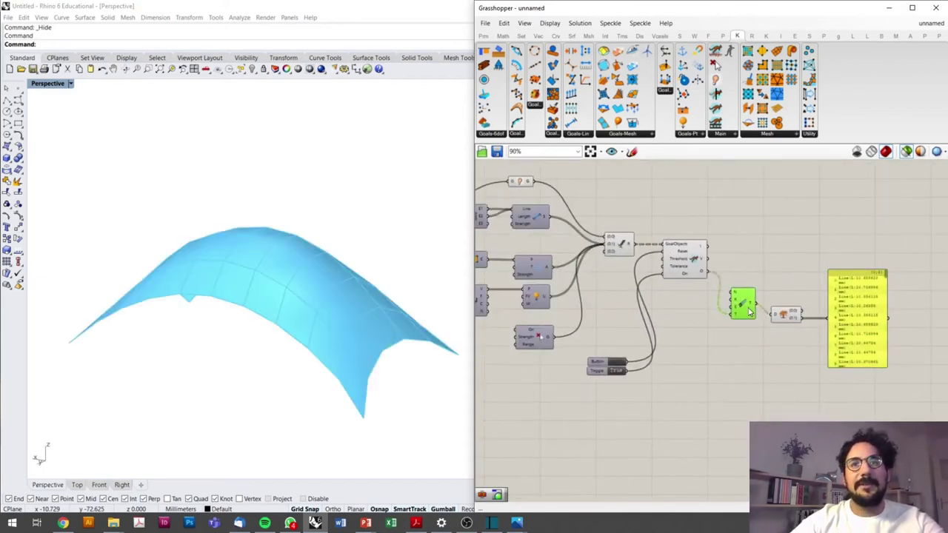
{"action": "left_click", "coordinate": [687, 270]}
{"action": "mouse_move", "coordinate": [328, 250]}
{"action": "right_mouse_down"}
{"action": "mouse_move", "coordinate": [264, 285]}
{"action": "mouse_move", "coordinate": [324, 265]}
{"action": "right_mouse_up"}
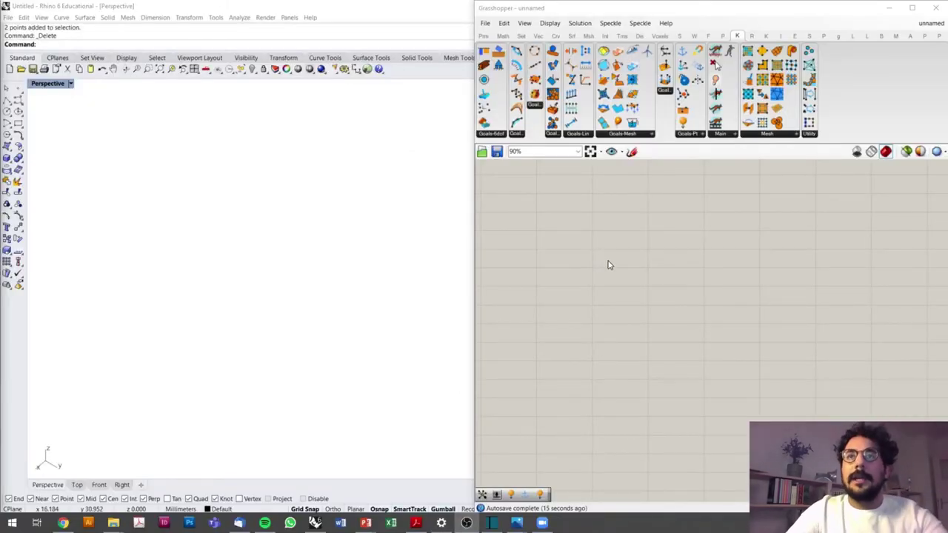
Add a Square grid component to the canvas
{"action": "double_click", "coordinate": [609, 262]}
{"action": "type", "text": "sq"}
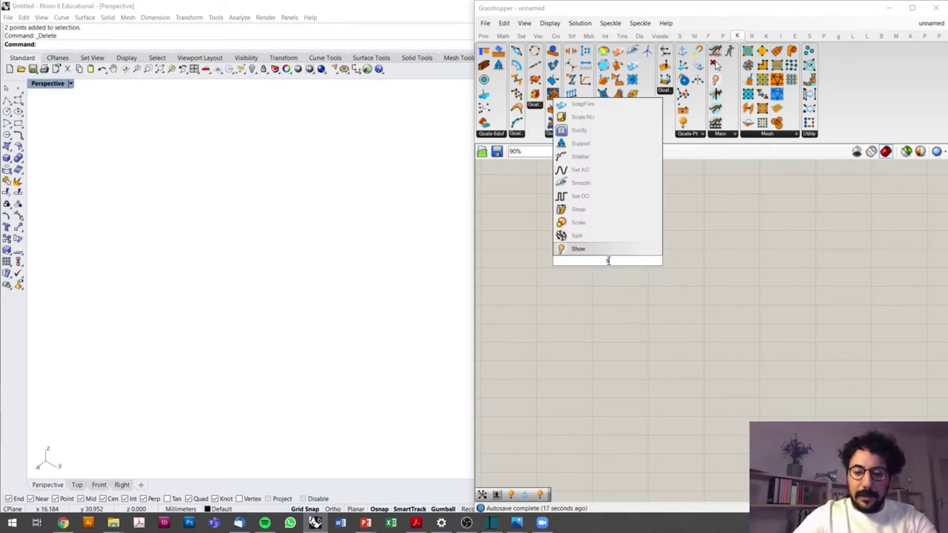
{"action": "type", "text": "ua"}
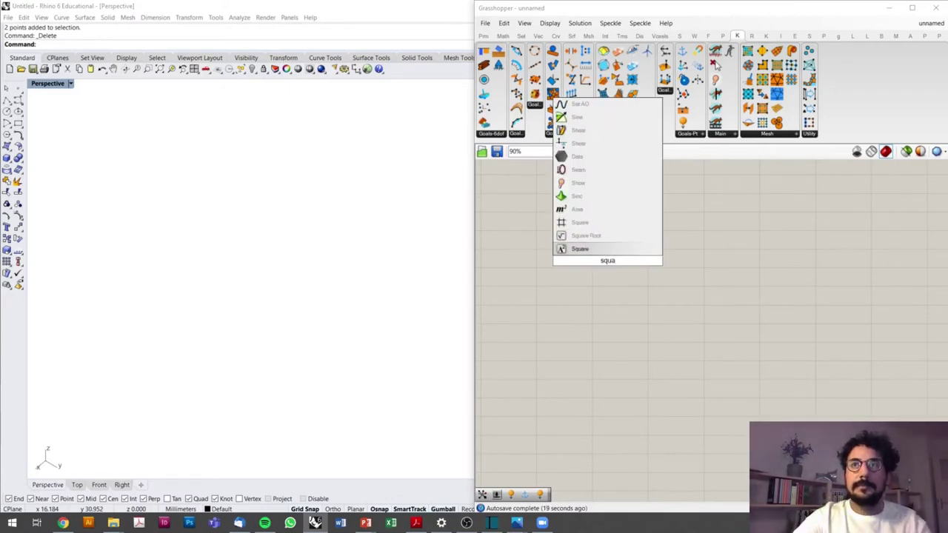
{"action": "key", "text": "Up"}
{"action": "key", "text": "Up"}
{"action": "key", "text": "Return"}
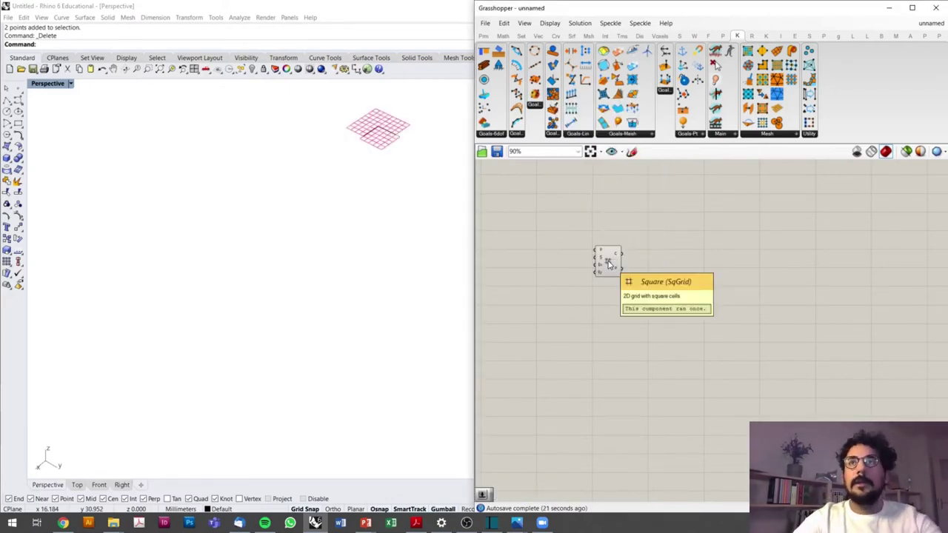
{"action": "left_click_drag", "start_coordinate": [607, 256], "coordinate": [732, 285]}
{"action": "scroll", "coordinate": [687, 270], "scroll_direction": "up", "scroll_amount": 5}
{"action": "left_click", "coordinate": [603, 265]}
Create a Size slider for the grid and set the cell size to 7
{"action": "double_click", "coordinate": [603, 257]}
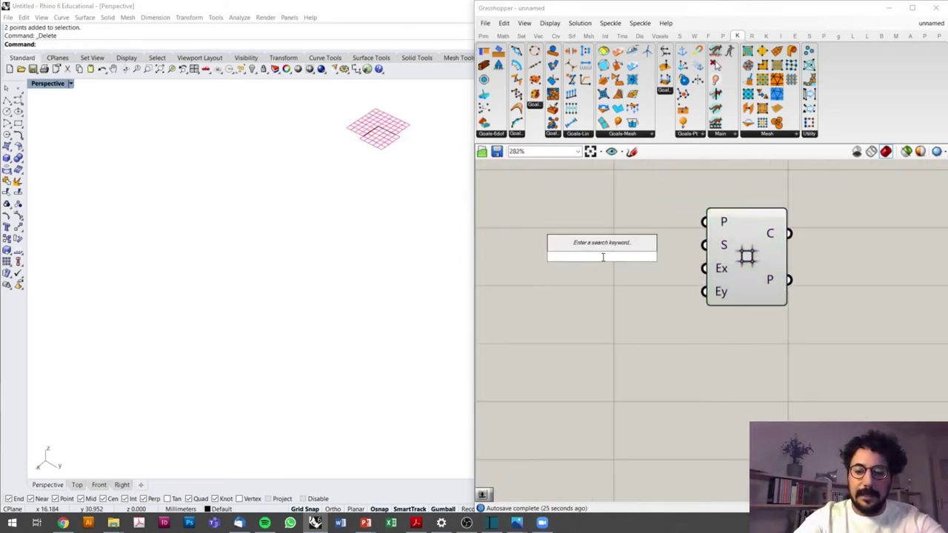
{"action": "type", "text": "6"}
{"action": "key", "text": "Return"}
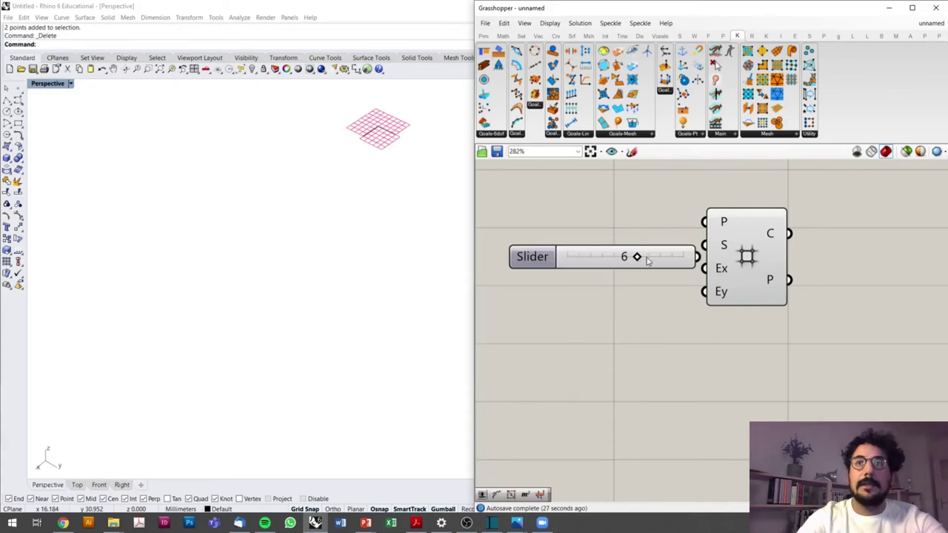
{"action": "mouse_move", "coordinate": [645, 260]}
{"action": "left_mouse_down"}
{"action": "mouse_move", "coordinate": [636, 266]}
{"action": "mouse_move", "coordinate": [703, 245]}
{"action": "left_mouse_up"}
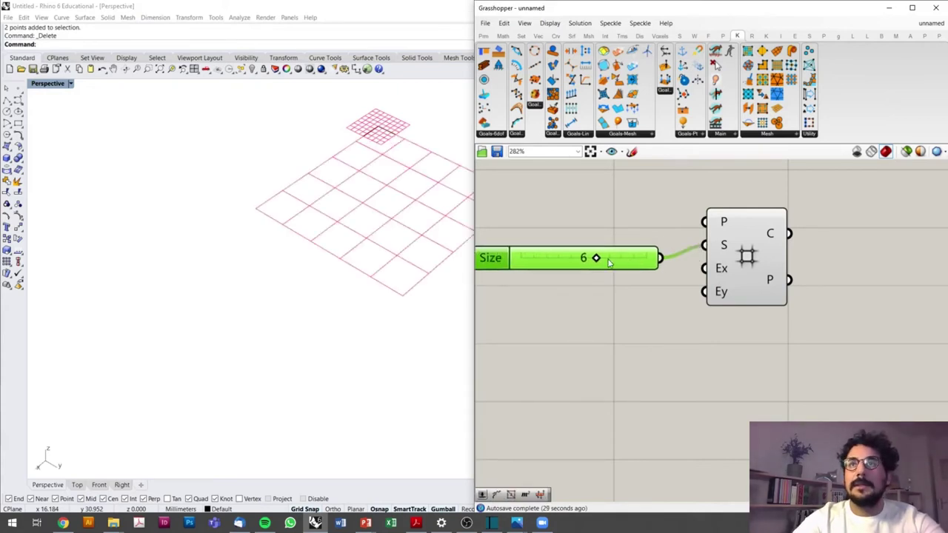
{"action": "mouse_move", "coordinate": [598, 259]}
{"action": "left_mouse_down"}
{"action": "mouse_move", "coordinate": [630, 260]}
{"action": "mouse_move", "coordinate": [613, 264]}
{"action": "mouse_move", "coordinate": [637, 249]}
{"action": "left_mouse_up"}
Add an 11 slider wired to the grid's Extent X
{"action": "double_click", "coordinate": [643, 287]}
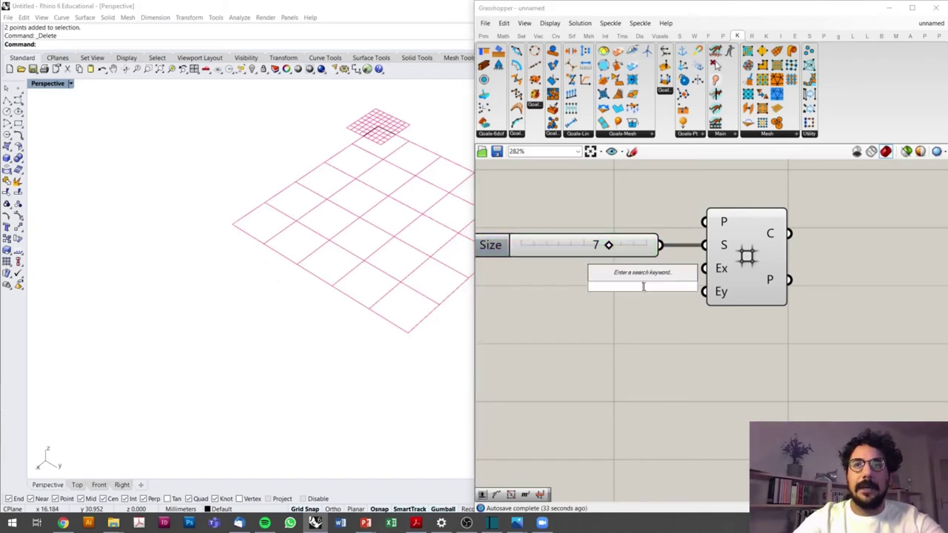
{"action": "type", "text": "11"}
{"action": "key", "text": "Return"}
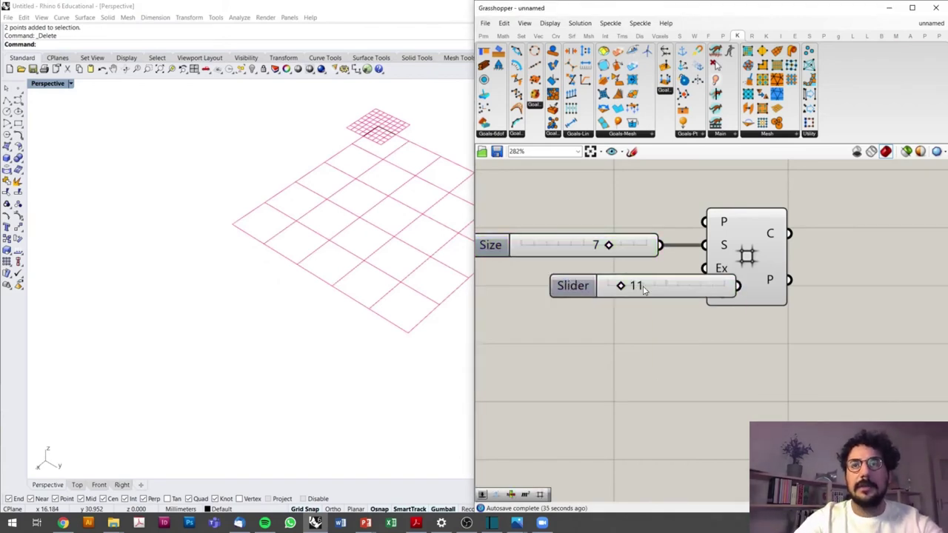
{"action": "mouse_move", "coordinate": [643, 286]}
{"action": "left_mouse_down"}
{"action": "mouse_move", "coordinate": [643, 276]}
{"action": "mouse_move", "coordinate": [588, 273]}
{"action": "left_mouse_up"}
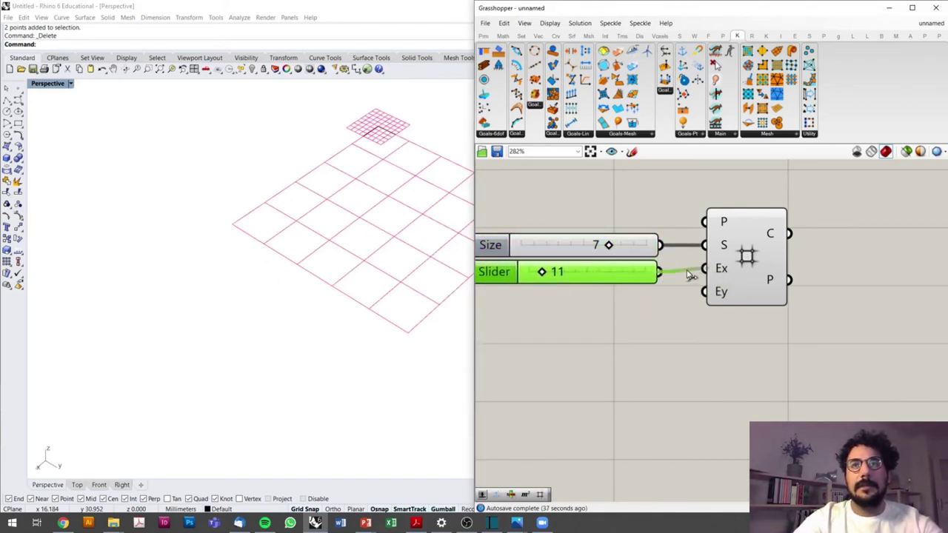
{"action": "left_click_drag", "start_coordinate": [657, 271], "coordinate": [704, 268]}
{"action": "left_click", "coordinate": [608, 337]}
Add a 5 slider for Extent Y and lower Extent X to 9
{"action": "double_click", "coordinate": [612, 317]}
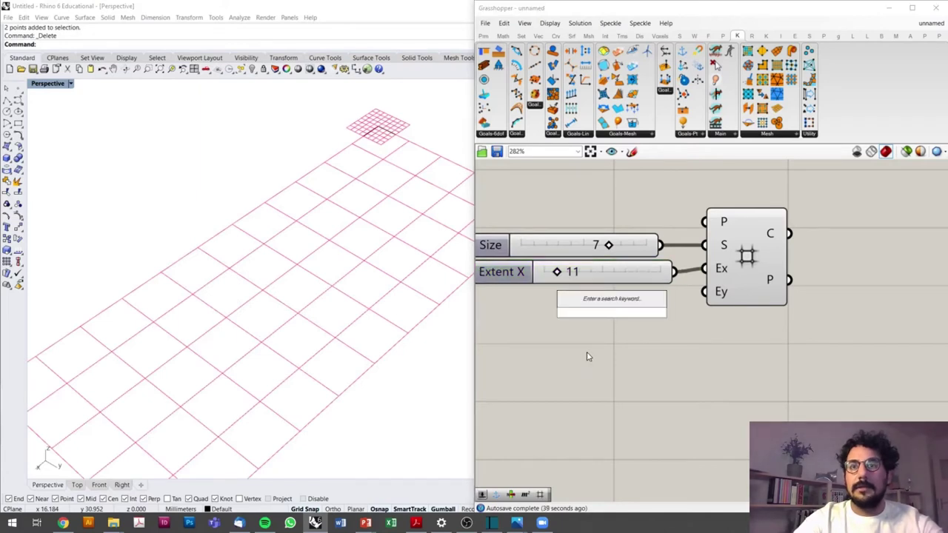
{"action": "type", "text": "5"}
{"action": "key", "text": "Return"}
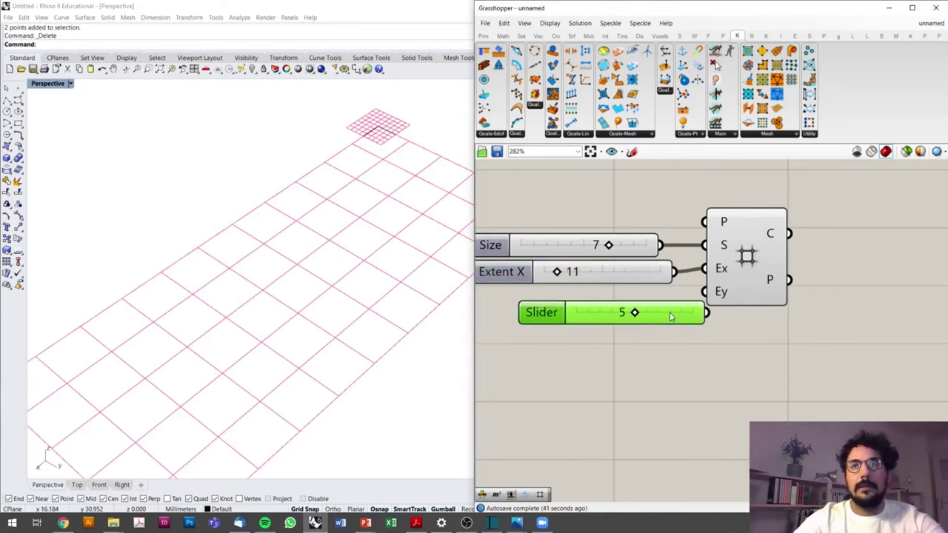
{"action": "mouse_move", "coordinate": [670, 317]}
{"action": "left_mouse_down"}
{"action": "mouse_move", "coordinate": [645, 300]}
{"action": "mouse_move", "coordinate": [704, 292]}
{"action": "left_mouse_up"}
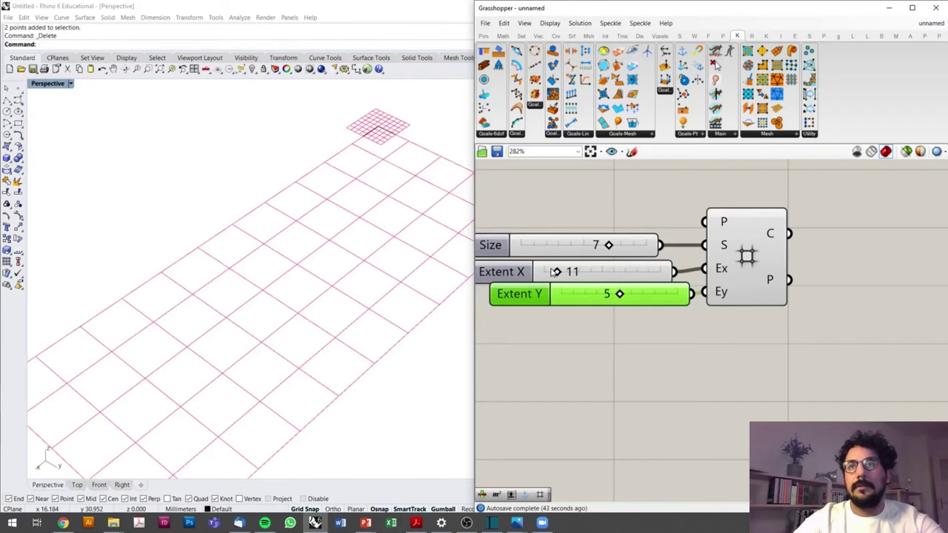
{"action": "mouse_move", "coordinate": [451, 282]}
{"action": "right_mouse_down"}
{"action": "mouse_move", "coordinate": [239, 271]}
{"action": "mouse_move", "coordinate": [345, 274]}
{"action": "right_mouse_up"}
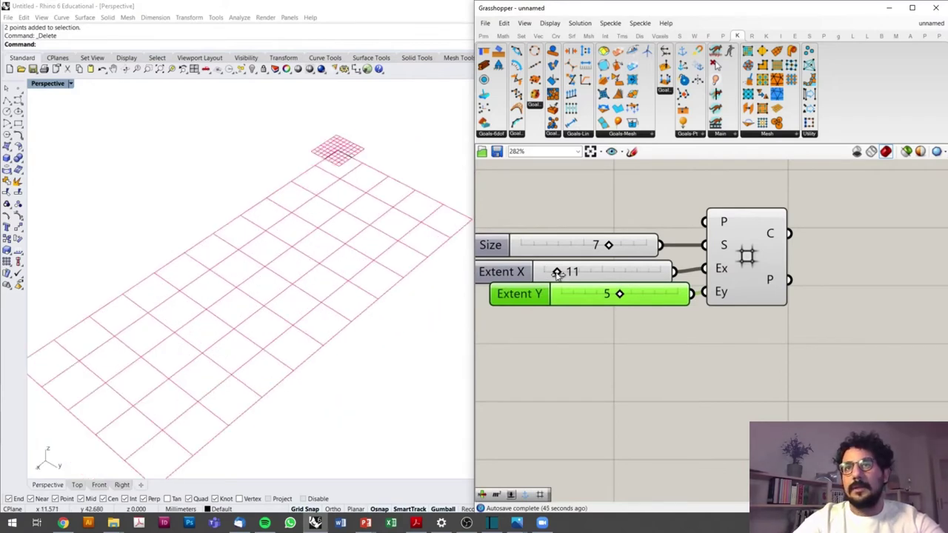
{"action": "left_click_drag", "start_coordinate": [559, 274], "coordinate": [555, 274]}
Orbit to see the whole grid and align the three sliders
{"action": "mouse_move", "coordinate": [347, 290]}
{"action": "right_mouse_down"}
{"action": "mouse_move", "coordinate": [364, 271]}
{"action": "mouse_move", "coordinate": [383, 284]}
{"action": "mouse_move", "coordinate": [80, 220]}
{"action": "right_mouse_up"}
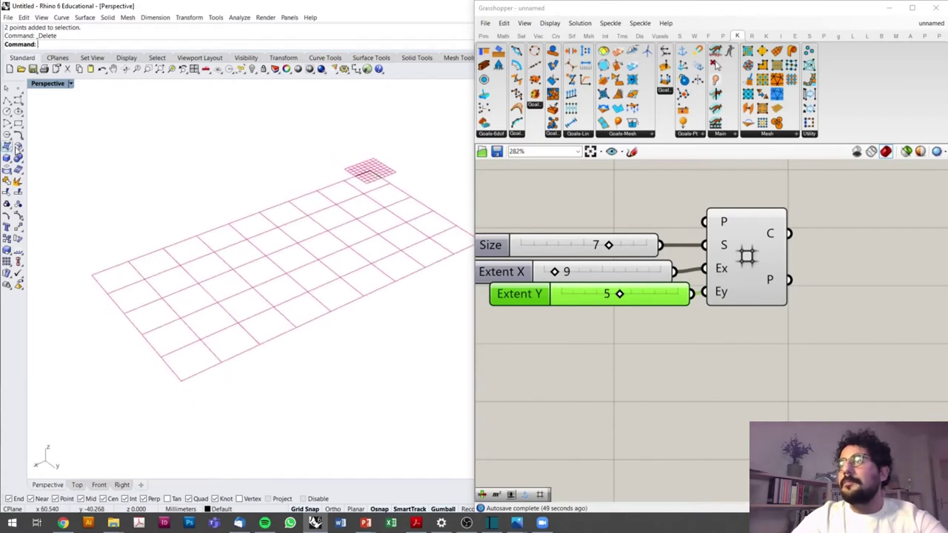
{"action": "right_click_drag", "start_coordinate": [630, 333], "coordinate": [544, 331]}
{"action": "left_click", "coordinate": [544, 266]}
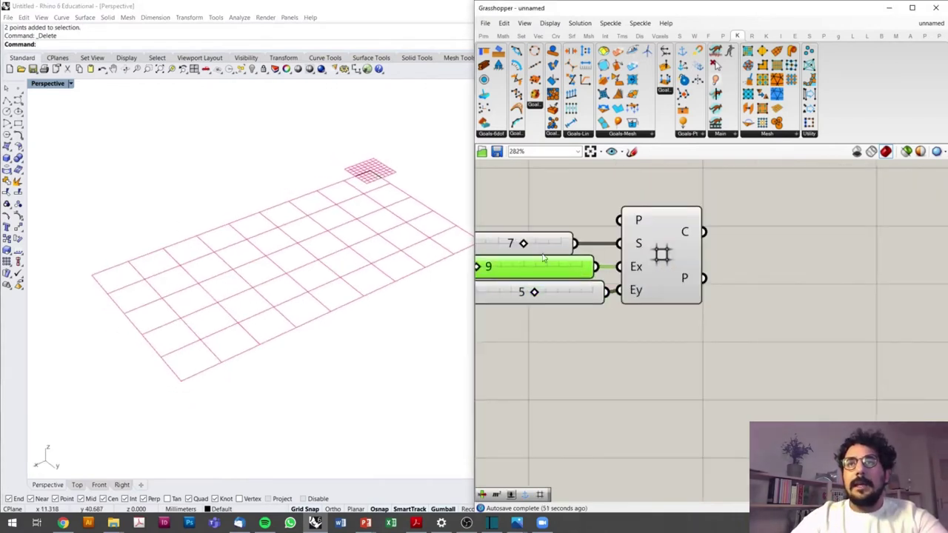
{"action": "left_click_drag", "start_coordinate": [549, 246], "coordinate": [571, 246]}
{"action": "left_click_drag", "start_coordinate": [584, 296], "coordinate": [570, 296]}
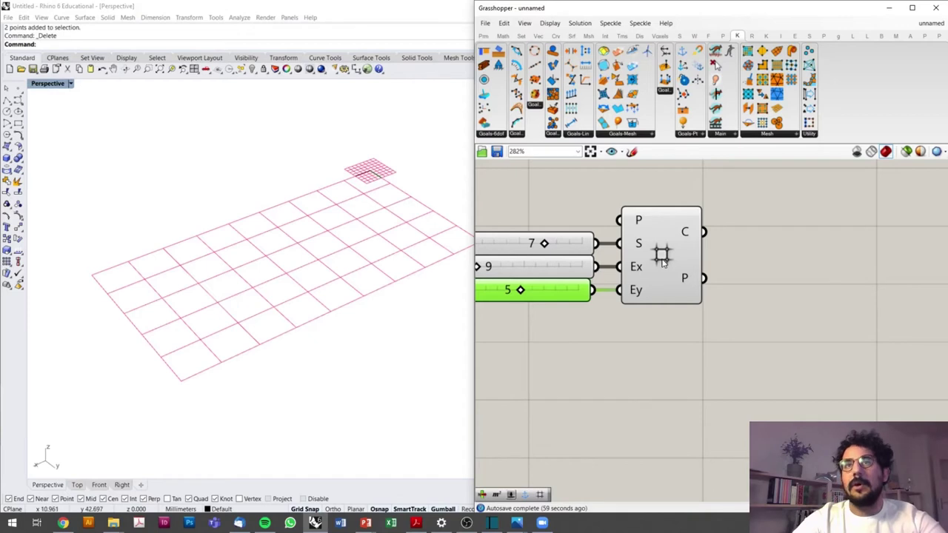
{"action": "double_click", "coordinate": [830, 262]}
Add a List Item fed by the grid cells, with the cells output flattened
{"action": "type", "text": "item"}
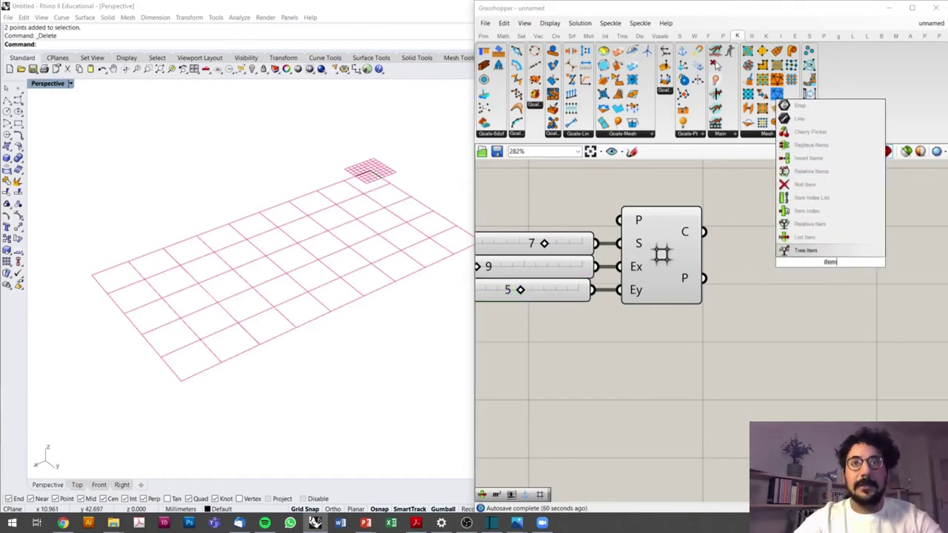
{"action": "left_click", "coordinate": [796, 237]}
{"action": "left_click_drag", "start_coordinate": [822, 256], "coordinate": [926, 255]}
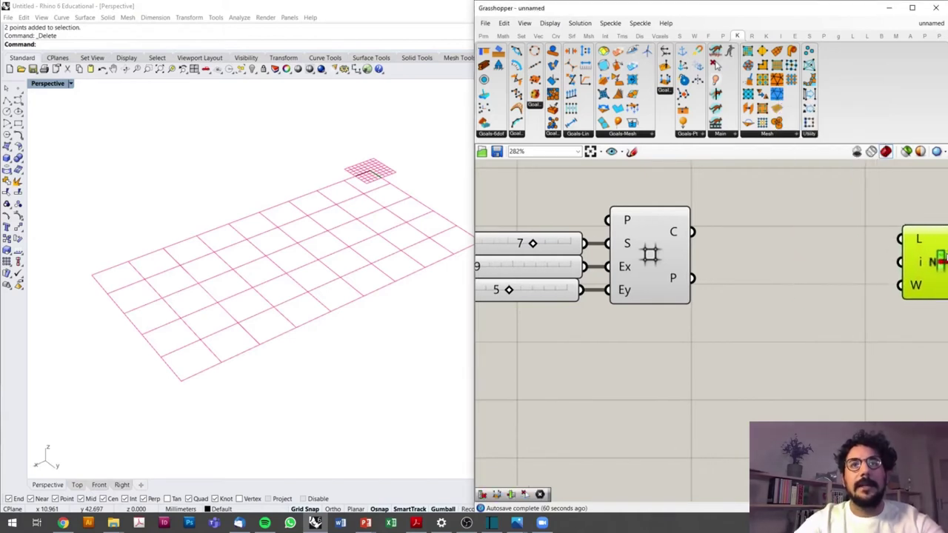
{"action": "left_click_drag", "start_coordinate": [677, 232], "coordinate": [905, 236]}
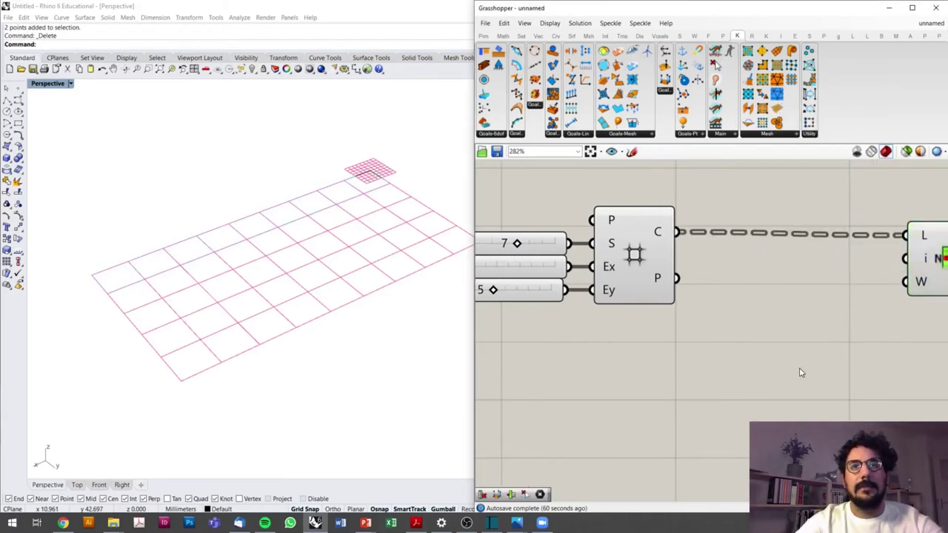
{"action": "double_click", "coordinate": [799, 368]}
{"action": "right_click", "coordinate": [673, 232]}
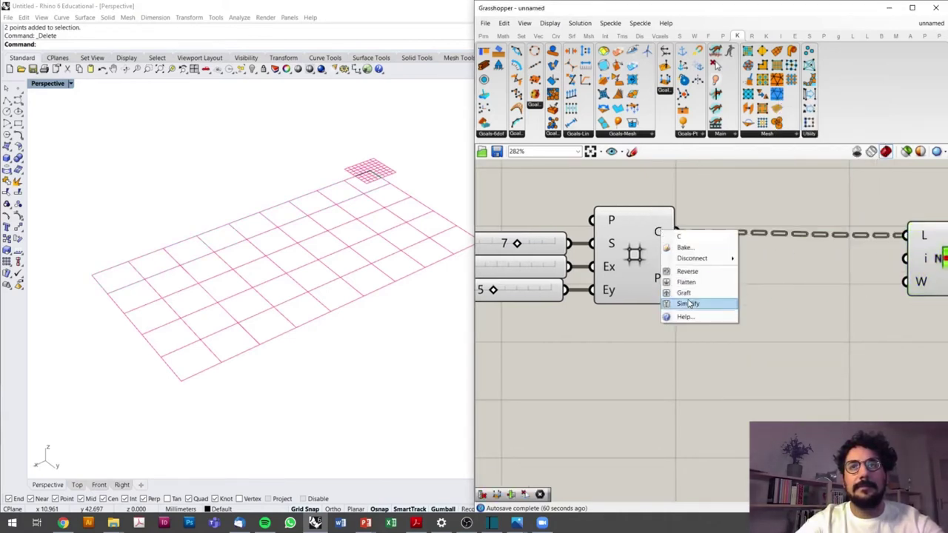
{"action": "left_click", "coordinate": [687, 283]}
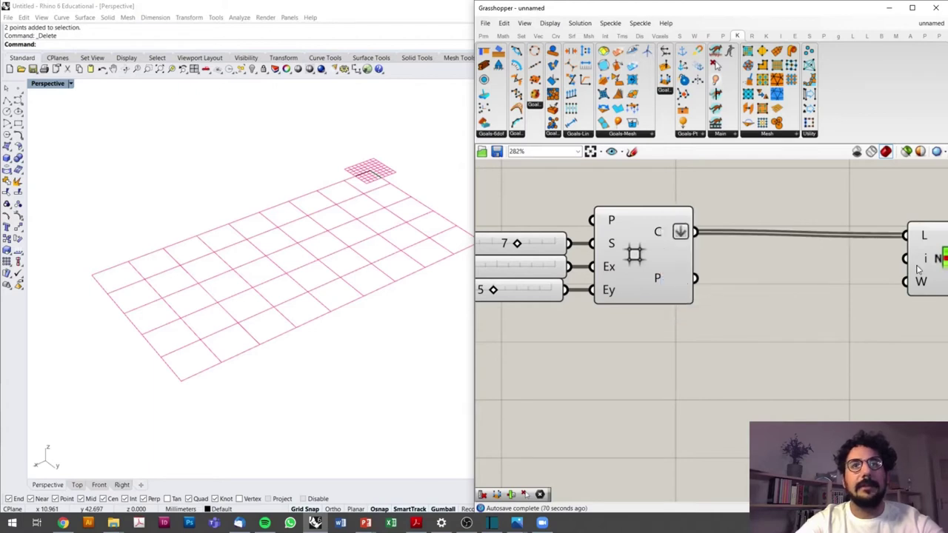
Create a number slider at 22 wired to List Item's index input
{"action": "right_click_drag", "start_coordinate": [918, 270], "coordinate": [649, 253]}
{"action": "left_click", "coordinate": [674, 244]}
{"action": "left_click", "coordinate": [539, 311]}
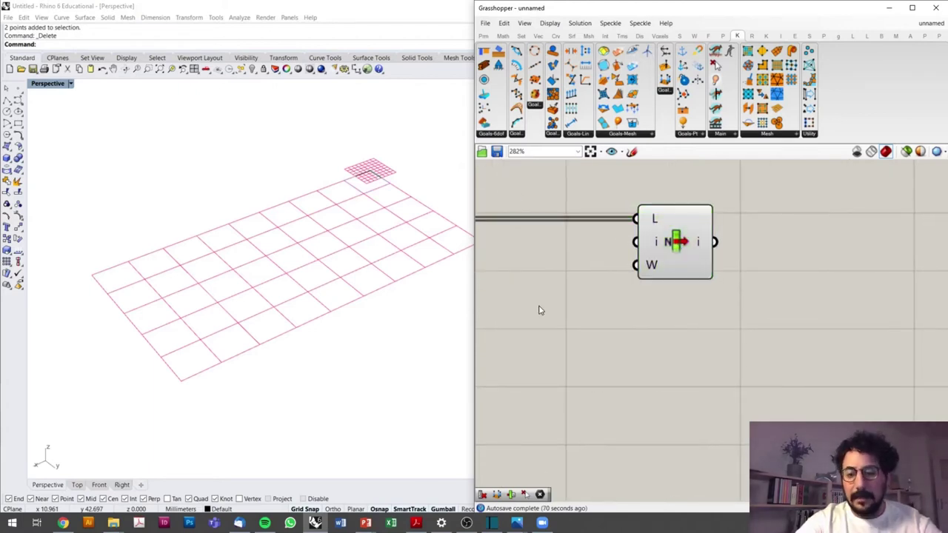
{"action": "double_click", "coordinate": [539, 309]}
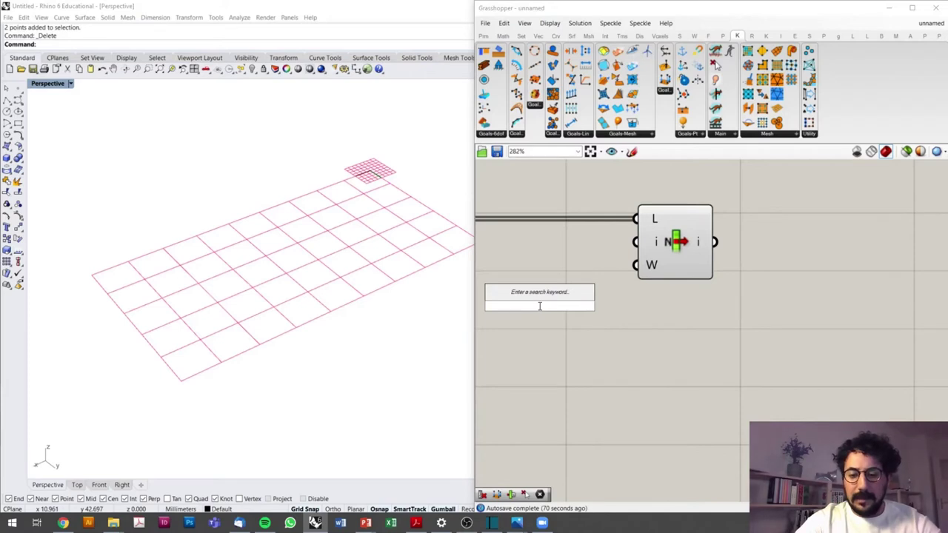
{"action": "type", "text": "22"}
{"action": "key", "text": "Return"}
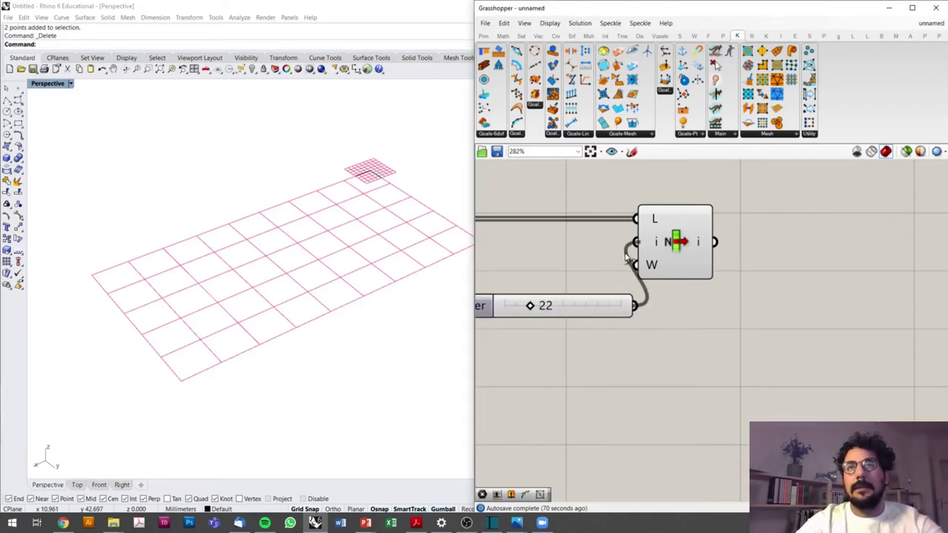
{"action": "left_click_drag", "start_coordinate": [635, 306], "coordinate": [666, 243]}
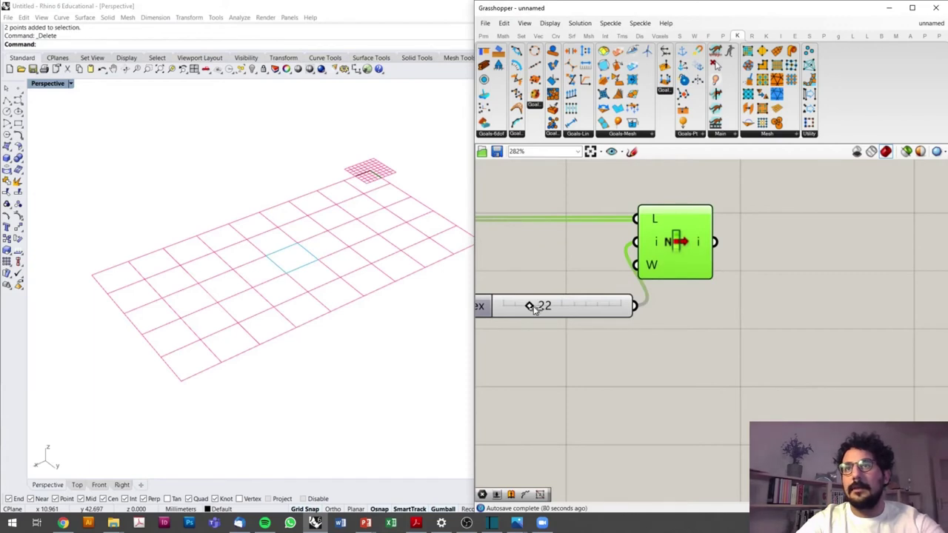
Raise the cell index to 25 and nudge List Item into place
{"action": "mouse_move", "coordinate": [529, 308]}
{"action": "left_mouse_down"}
{"action": "mouse_move", "coordinate": [552, 309]}
{"action": "mouse_move", "coordinate": [532, 308]}
{"action": "left_mouse_up"}
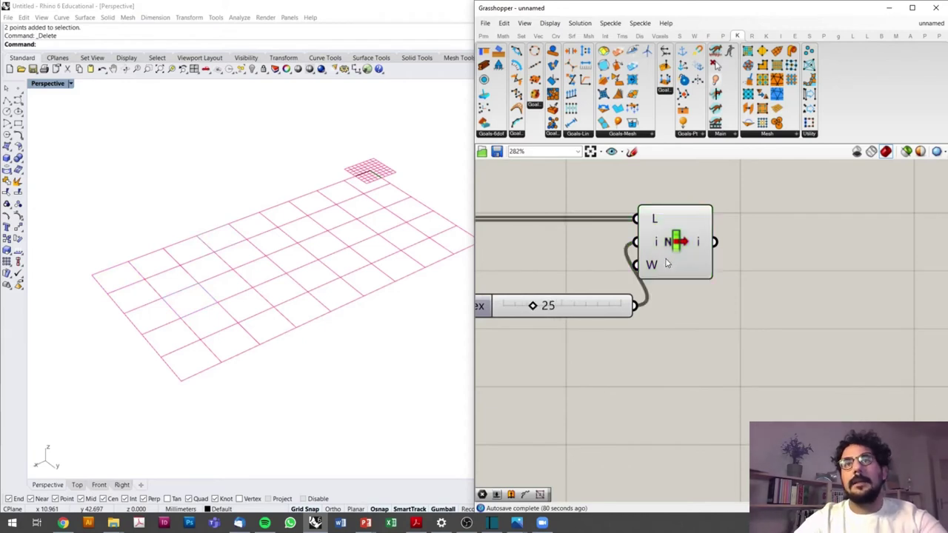
{"action": "left_click_drag", "start_coordinate": [672, 256], "coordinate": [754, 249]}
{"action": "scroll", "coordinate": [755, 252], "scroll_direction": "down", "scroll_amount": 3}
{"action": "scroll", "coordinate": [763, 297], "scroll_direction": "up", "scroll_amount": 2}
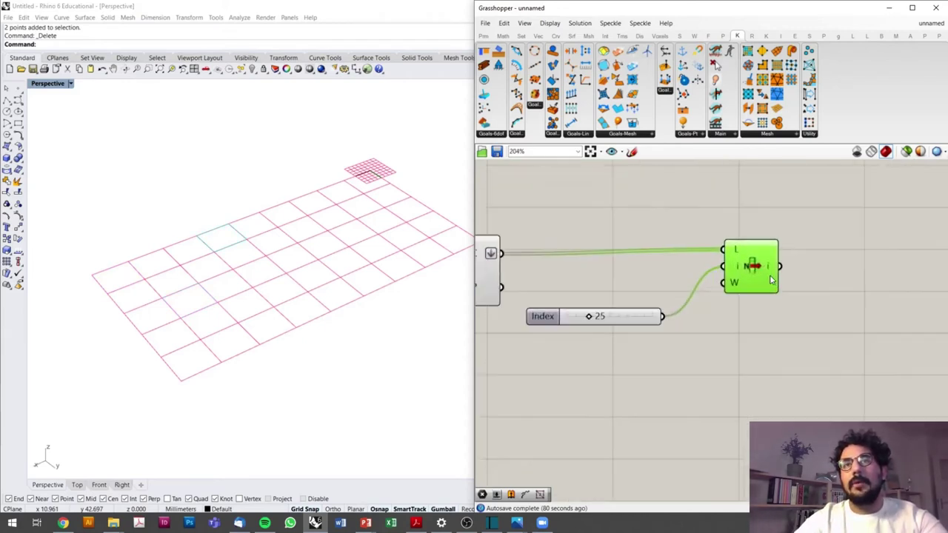
{"action": "left_click_drag", "start_coordinate": [757, 268], "coordinate": [755, 272]}
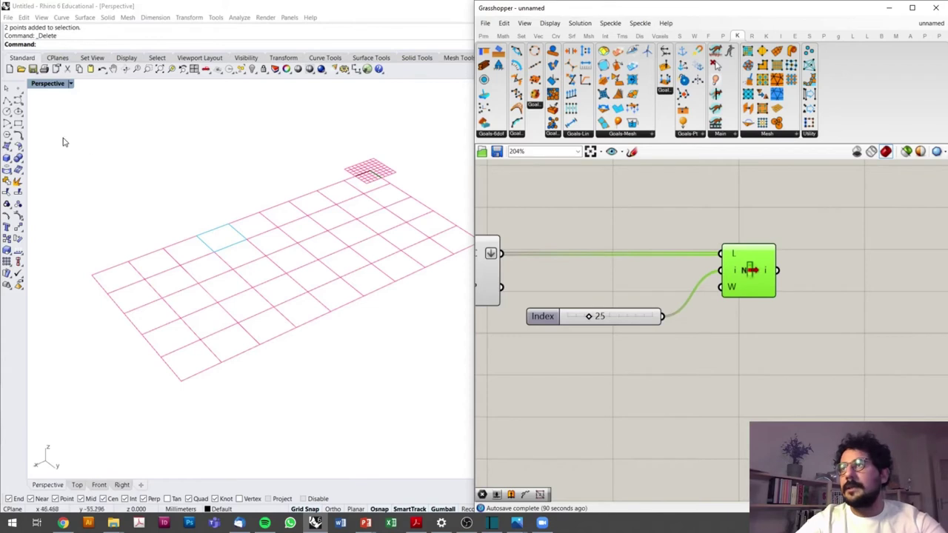
Place two Rhino points on the grid, one left of centre, one toward the right
{"action": "left_click", "coordinate": [18, 88]}
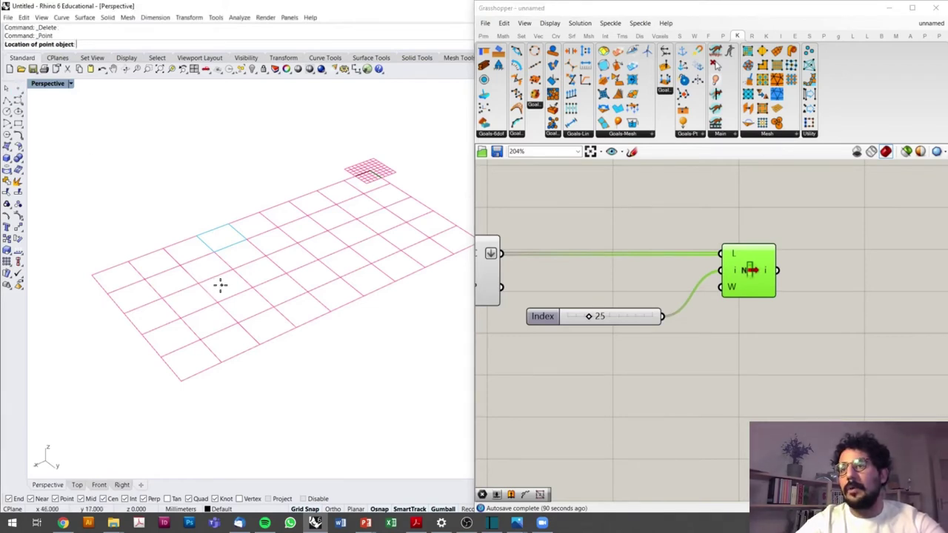
{"action": "left_click", "coordinate": [221, 284]}
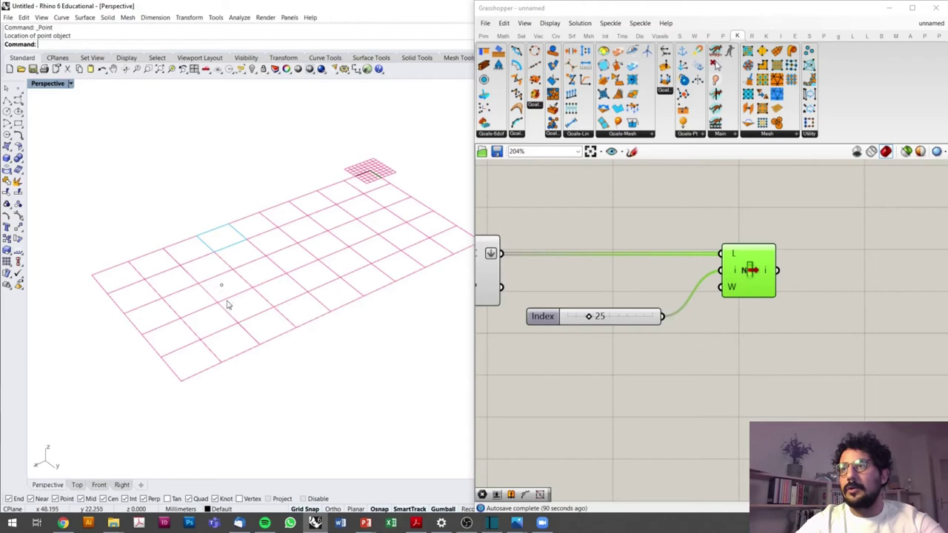
{"action": "left_click", "coordinate": [19, 87]}
{"action": "left_click", "coordinate": [353, 230]}
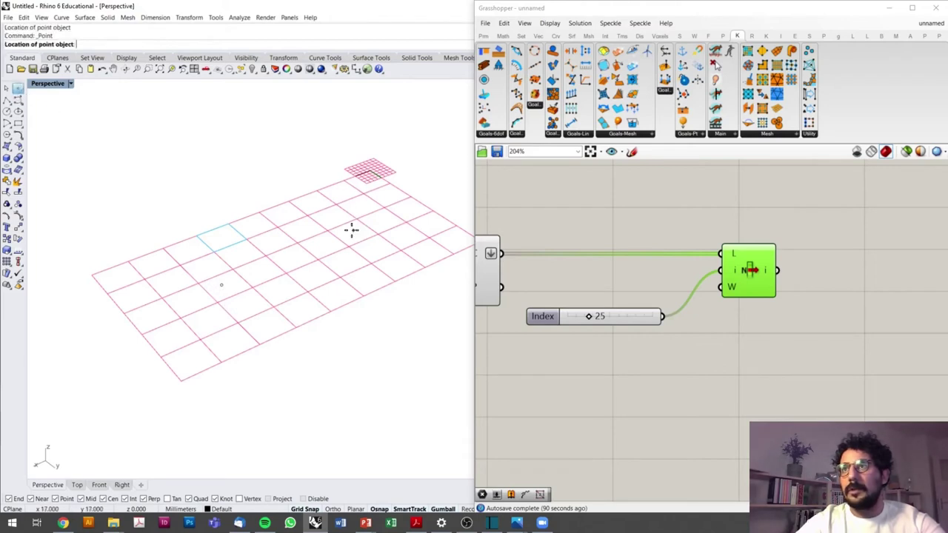
{"action": "left_click", "coordinate": [222, 294]}
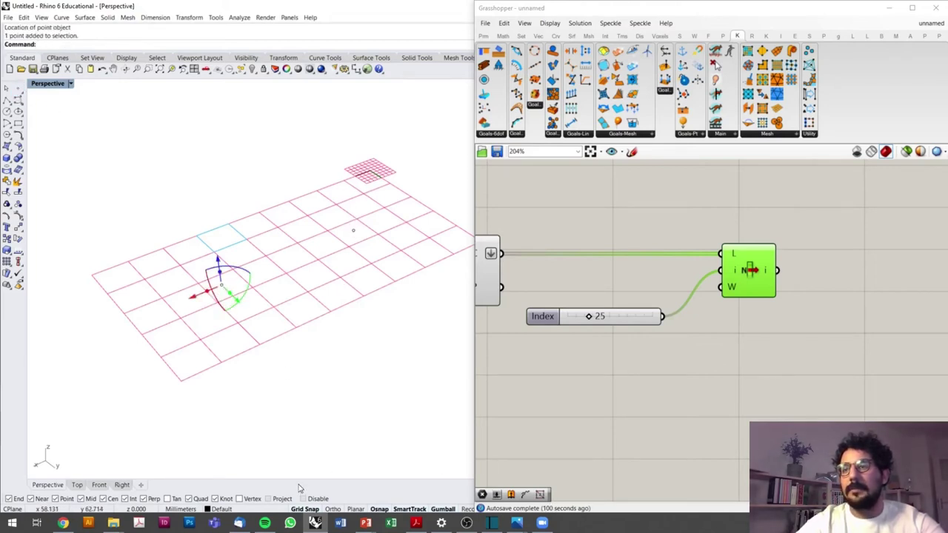
{"action": "left_click", "coordinate": [292, 381]}
{"action": "left_click", "coordinate": [817, 375]}
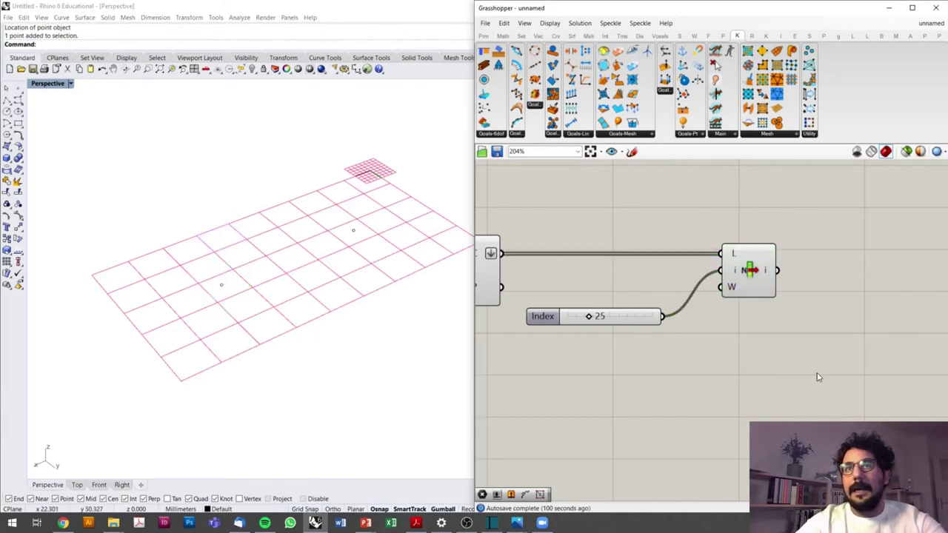
{"action": "double_click", "coordinate": [654, 362]}
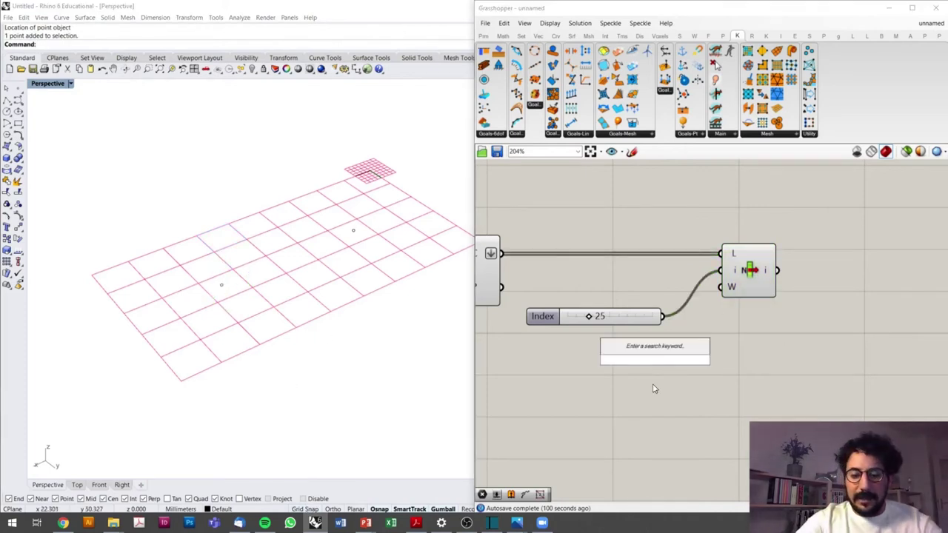
Add a Point parameter and set it to both drawn Rhino points
{"action": "type", "text": "point"}
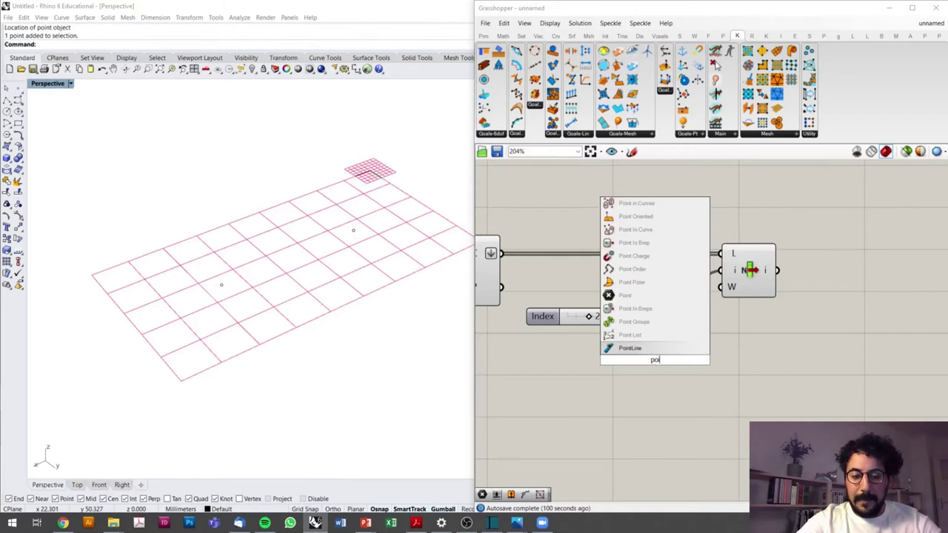
{"action": "left_click", "coordinate": [625, 348]}
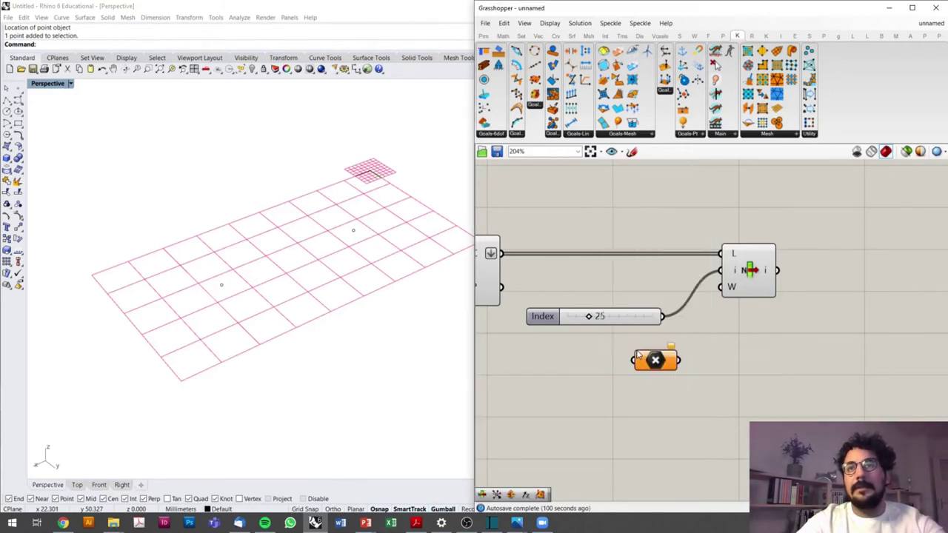
{"action": "left_click_drag", "start_coordinate": [652, 355], "coordinate": [515, 419]}
{"action": "right_click_drag", "start_coordinate": [515, 418], "coordinate": [650, 396]}
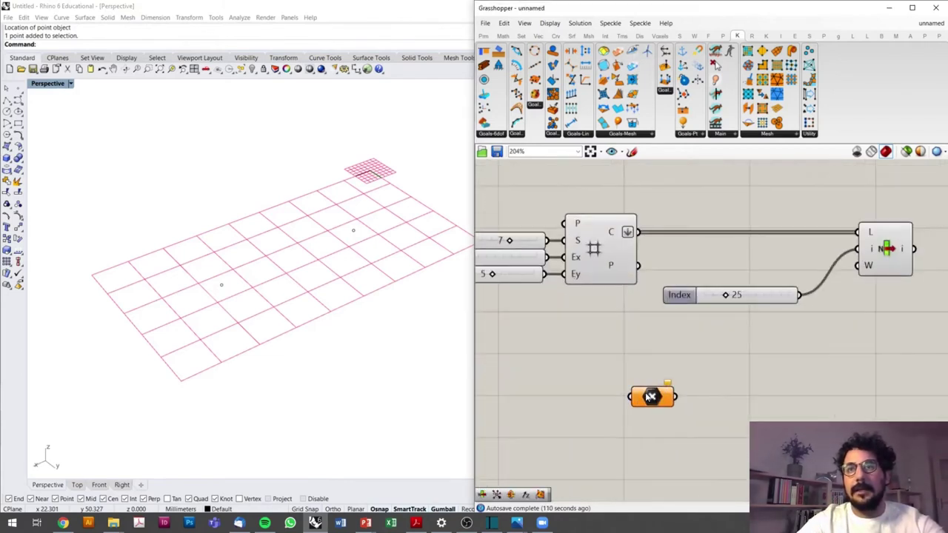
{"action": "left_click_drag", "start_coordinate": [652, 398], "coordinate": [629, 378]}
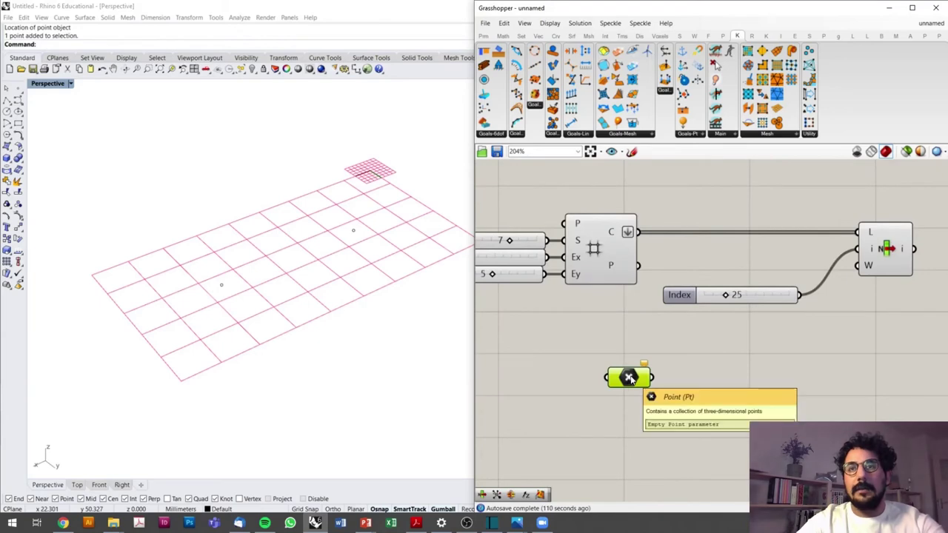
{"action": "right_click", "coordinate": [629, 378]}
{"action": "left_click", "coordinate": [662, 449]}
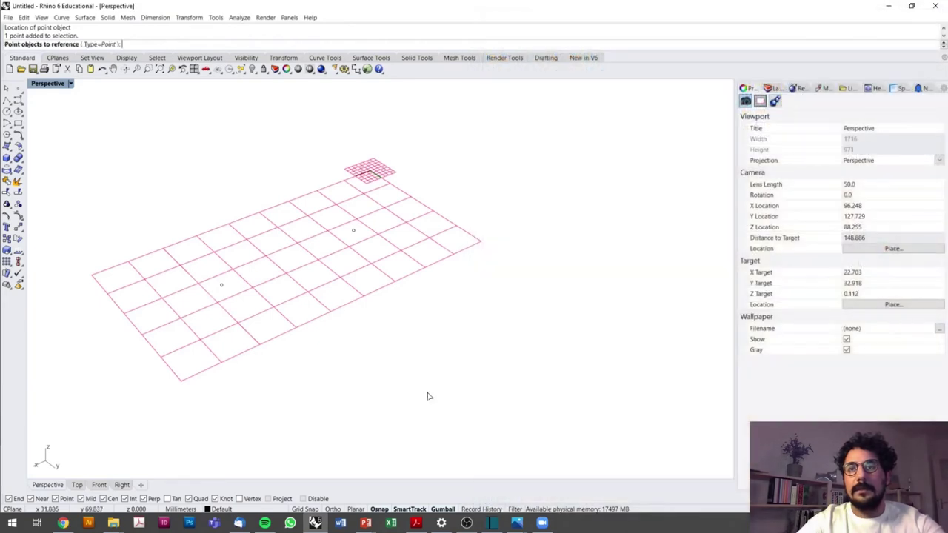
{"action": "left_click_drag", "start_coordinate": [167, 400], "coordinate": [381, 201]}
{"action": "key", "text": "Return"}
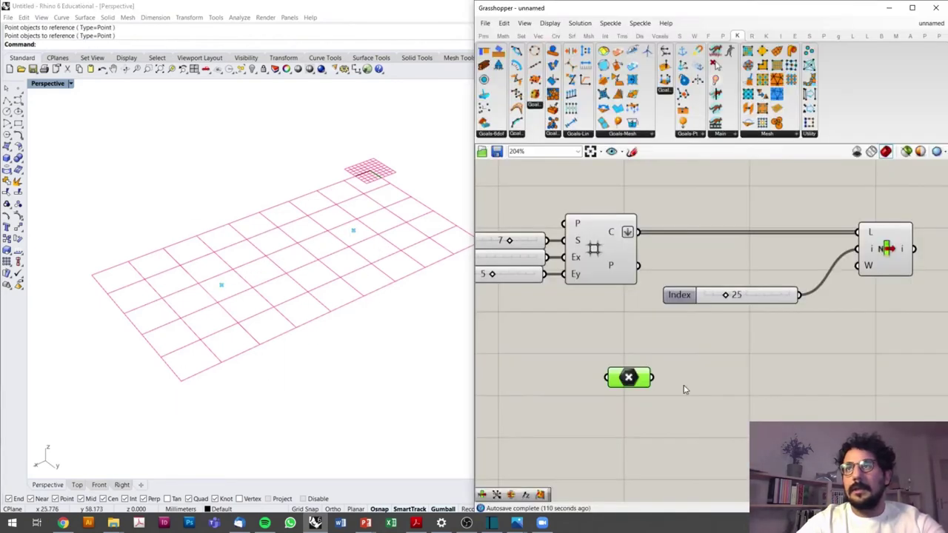
{"action": "left_click", "coordinate": [767, 391]}
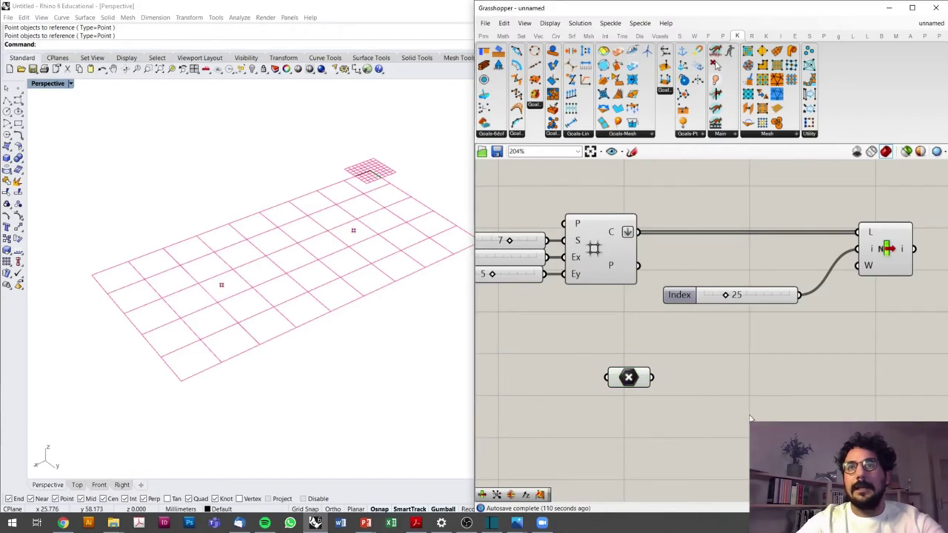
Dismiss an empty search and check the grid component
{"action": "double_click", "coordinate": [741, 355]}
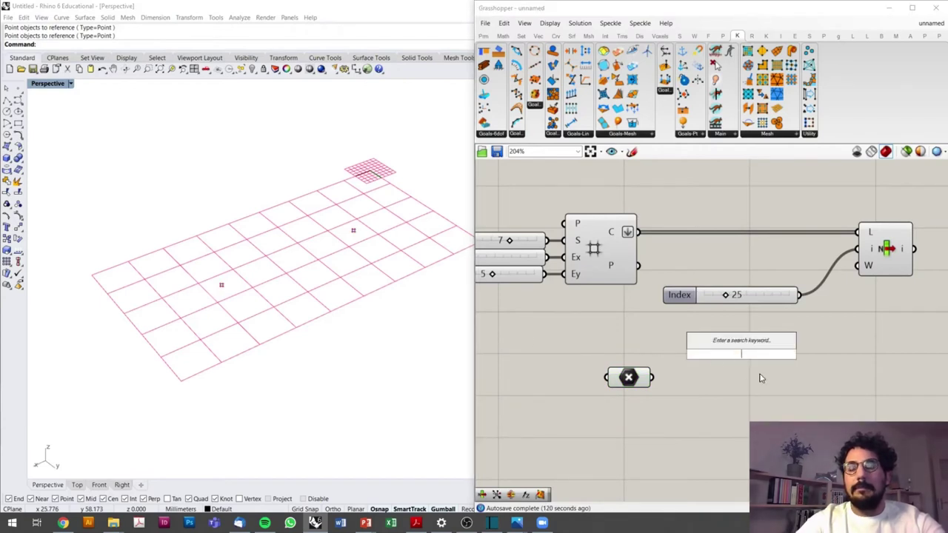
{"action": "key", "text": "Escape"}
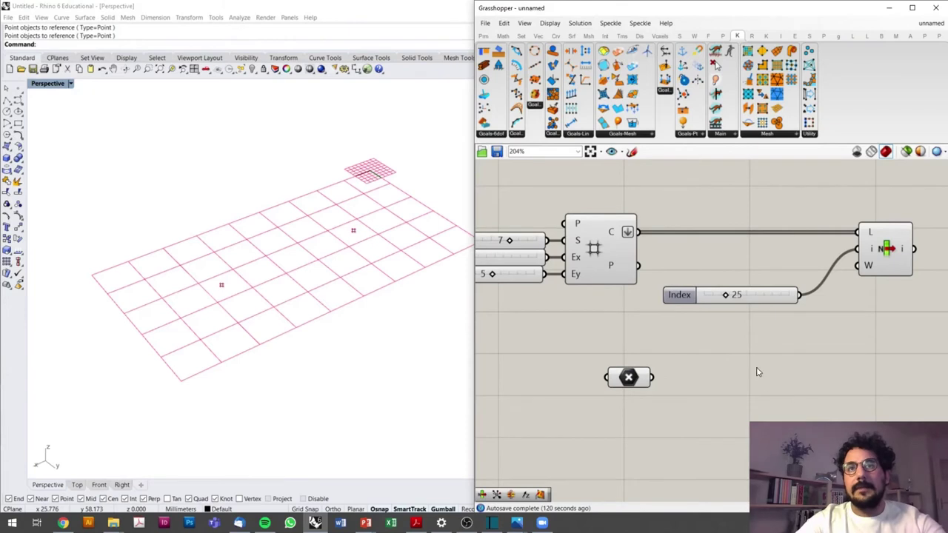
{"action": "left_click", "coordinate": [612, 236]}
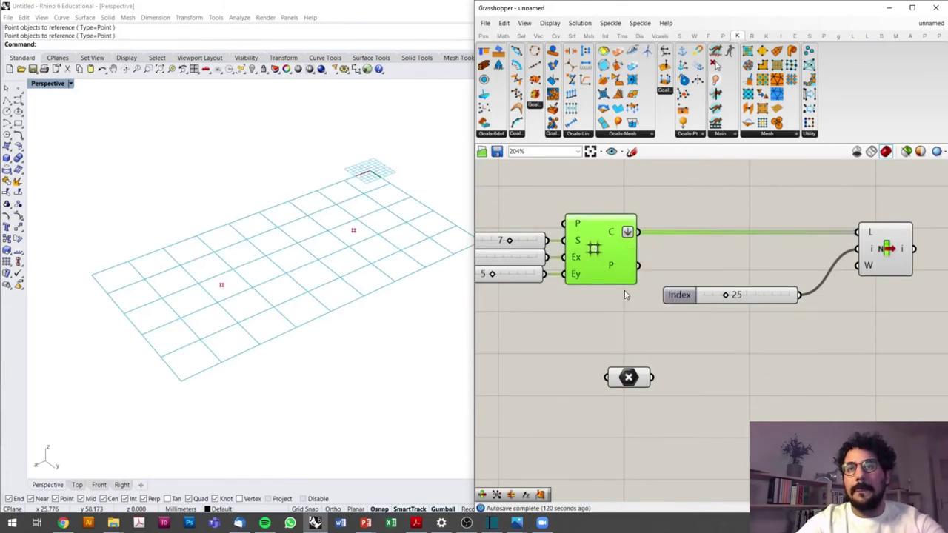
{"action": "left_click", "coordinate": [628, 378]}
Add an Area component computing the grid cells' centroids
{"action": "double_click", "coordinate": [723, 372]}
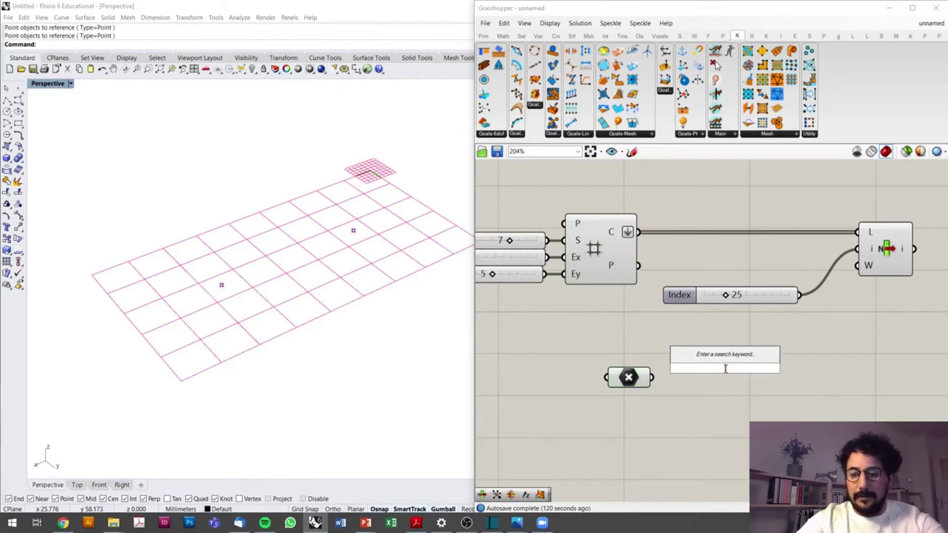
{"action": "type", "text": "area"}
{"action": "key", "text": "Return"}
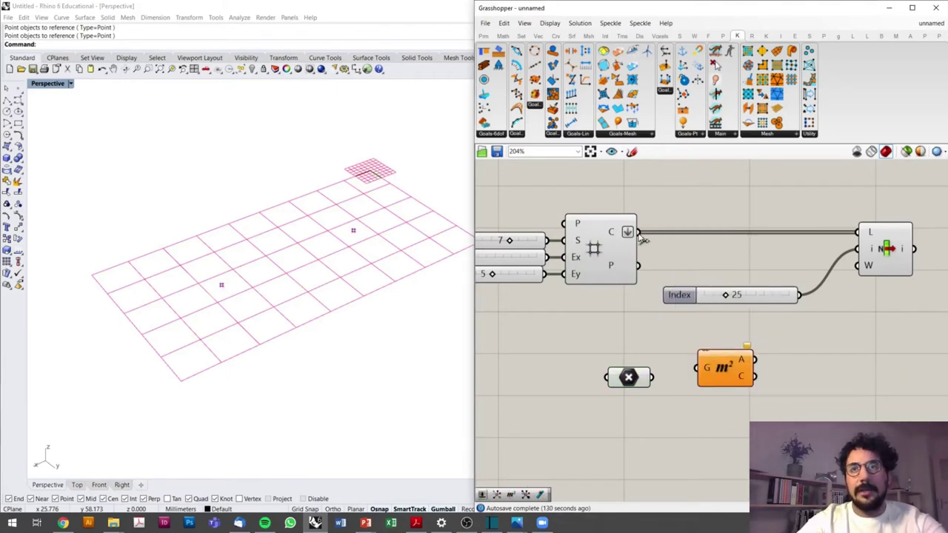
{"action": "mouse_move", "coordinate": [637, 231]}
{"action": "left_mouse_down"}
{"action": "mouse_move", "coordinate": [698, 368]}
{"action": "mouse_move", "coordinate": [697, 341]}
{"action": "left_mouse_up"}
{"action": "left_click_drag", "start_coordinate": [628, 377], "coordinate": [693, 387]}
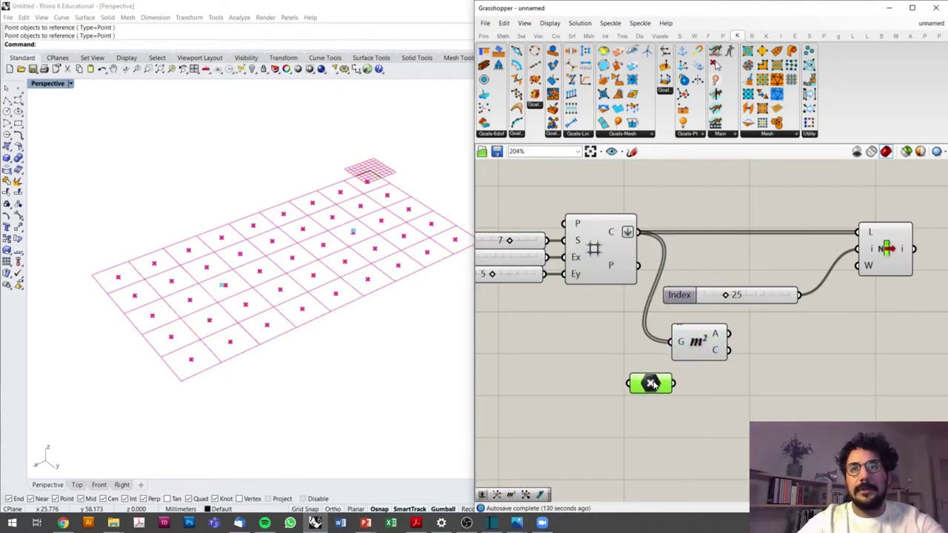
Place a Closest Point component beside Area and the reference points
{"action": "double_click", "coordinate": [815, 383]}
{"action": "type", "text": "clo"}
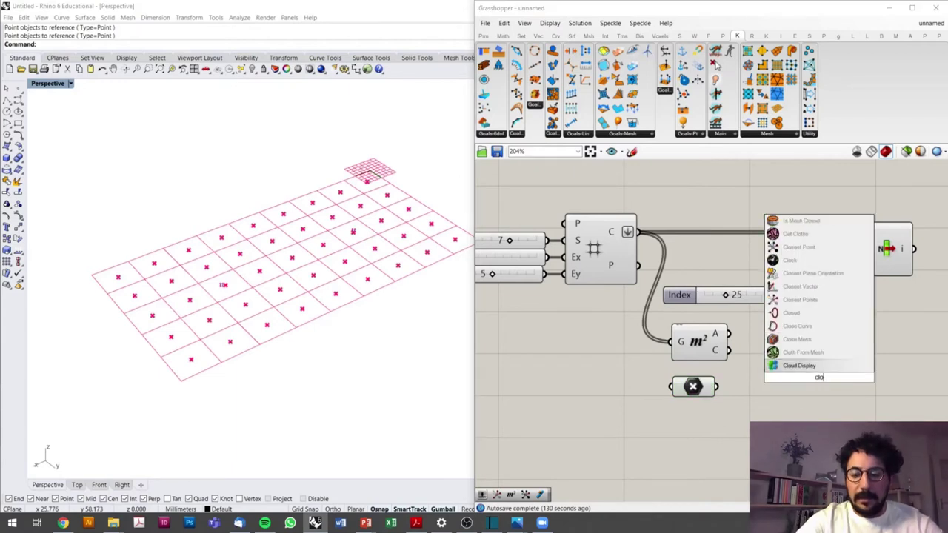
{"action": "type", "text": "sest"}
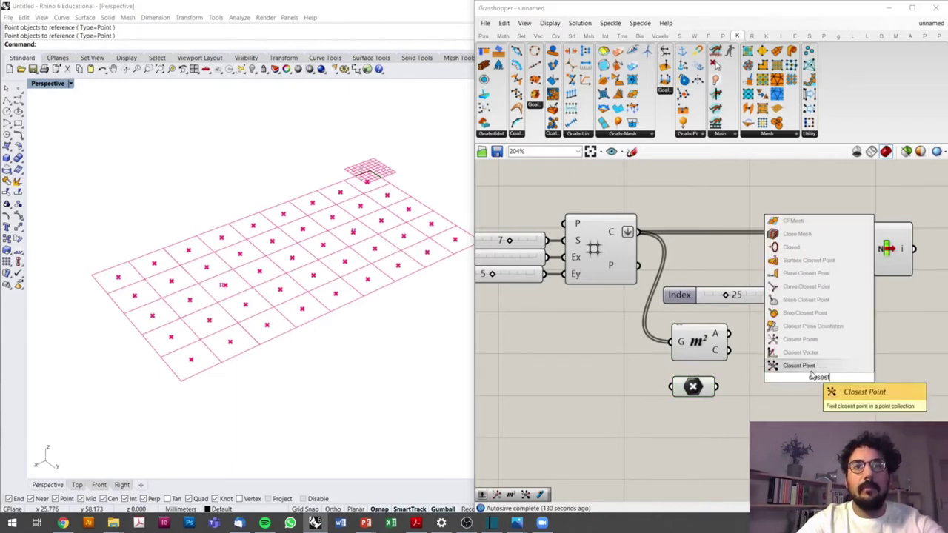
{"action": "key", "text": "Return"}
{"action": "left_click_drag", "start_coordinate": [814, 394], "coordinate": [809, 381]}
{"action": "left_click", "coordinate": [744, 382]}
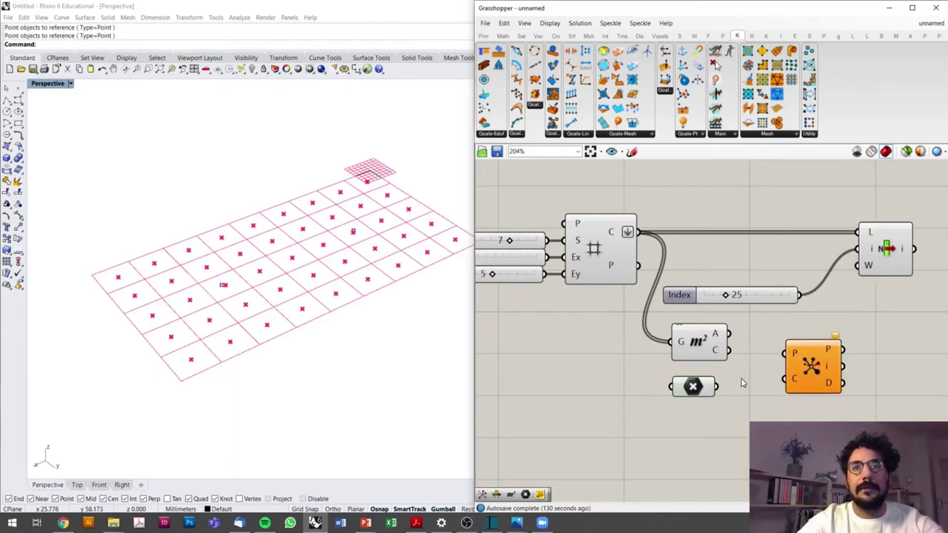
{"action": "left_click", "coordinate": [707, 354]}
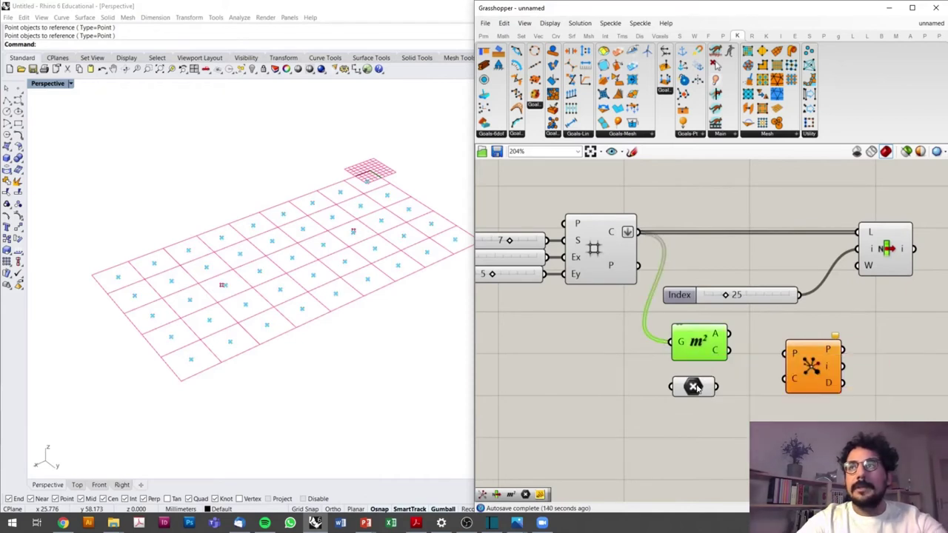
{"action": "left_click", "coordinate": [695, 386]}
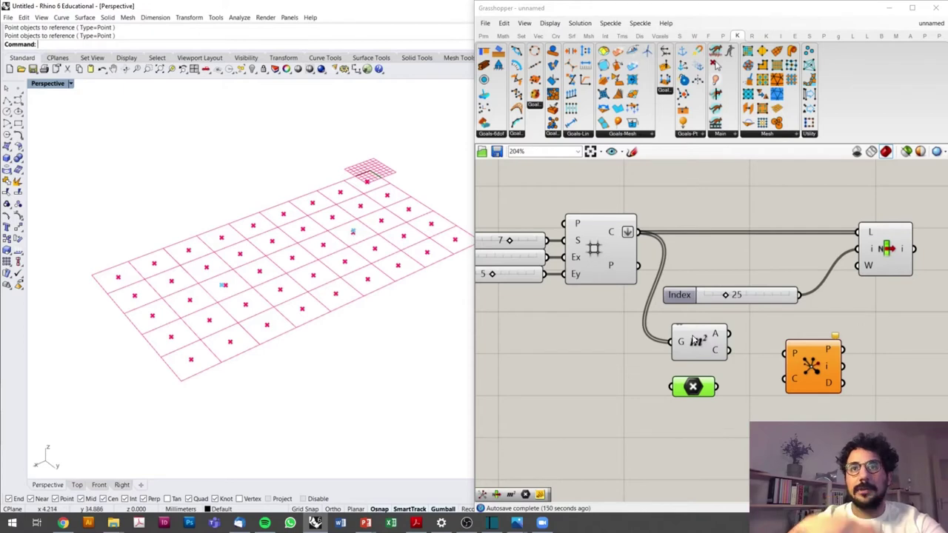
{"action": "left_click", "coordinate": [733, 365]}
{"action": "left_click", "coordinate": [813, 374]}
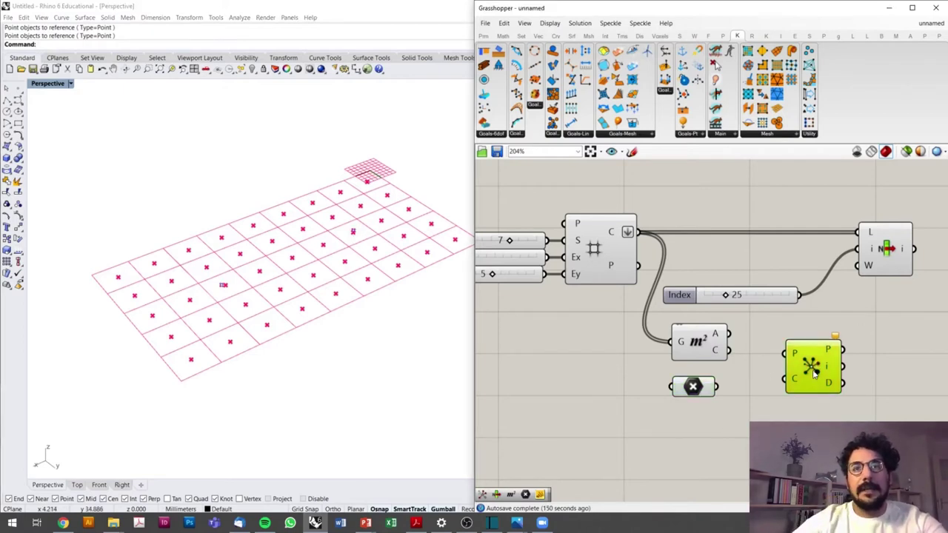
{"action": "left_click_drag", "start_coordinate": [813, 374], "coordinate": [808, 382]}
Wire Area centroids into Closest Point's cloud and the reference points into P
{"action": "scroll", "coordinate": [748, 385], "scroll_direction": "up", "scroll_amount": 3}
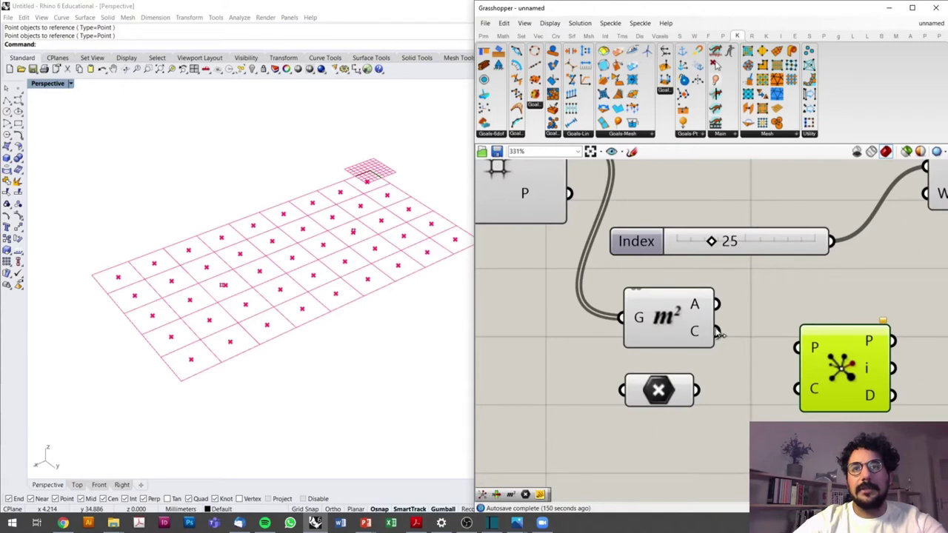
{"action": "mouse_move", "coordinate": [717, 331]}
{"action": "left_mouse_down"}
{"action": "mouse_move", "coordinate": [689, 331]}
{"action": "mouse_move", "coordinate": [797, 389]}
{"action": "left_mouse_up"}
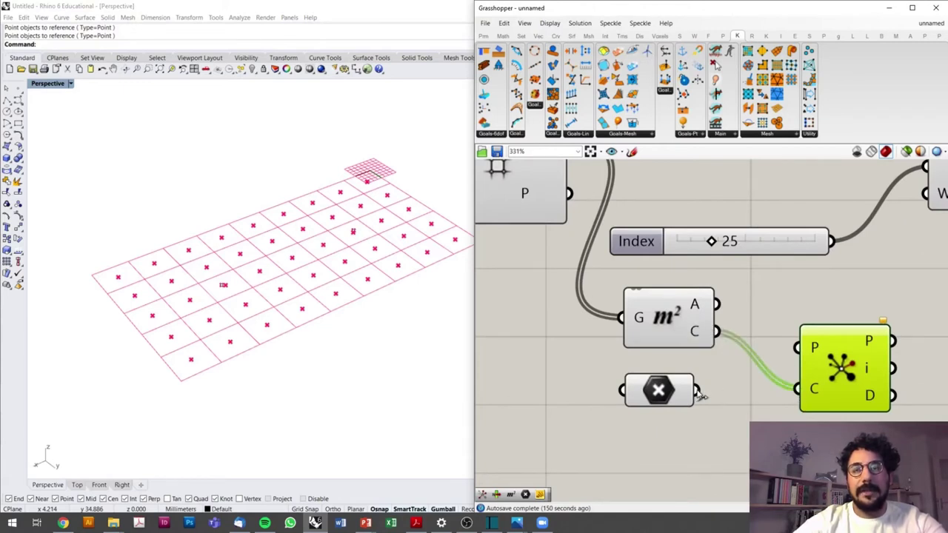
{"action": "left_click_drag", "start_coordinate": [697, 392], "coordinate": [801, 348]}
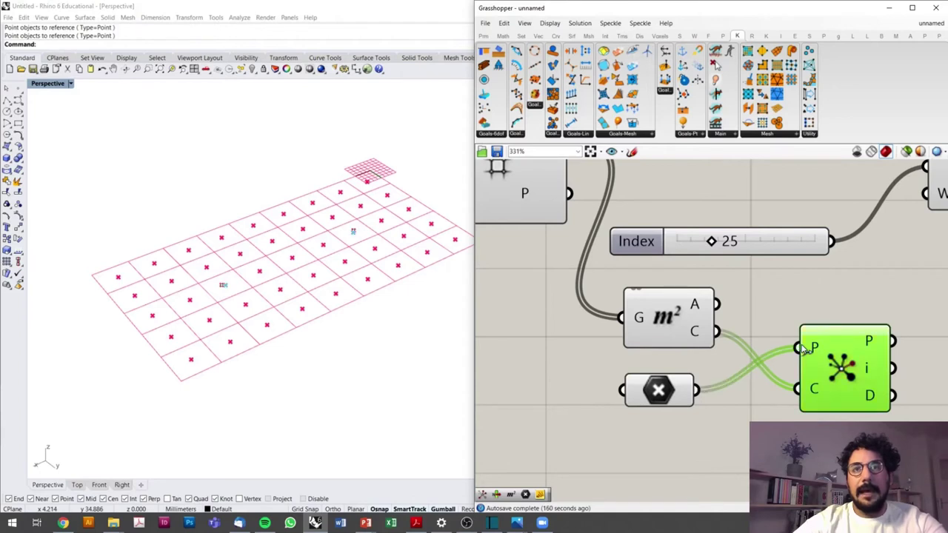
{"action": "left_click", "coordinate": [660, 390]}
{"action": "mouse_move", "coordinate": [660, 391]}
{"action": "left_mouse_down"}
{"action": "mouse_move", "coordinate": [669, 376]}
{"action": "mouse_move", "coordinate": [672, 385]}
{"action": "left_mouse_up"}
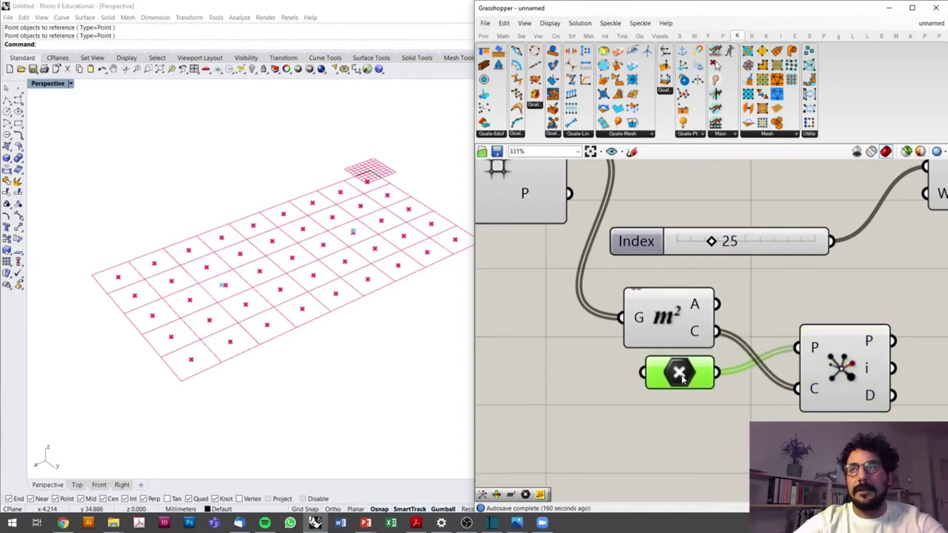
{"action": "scroll", "coordinate": [672, 384], "scroll_direction": "down", "scroll_amount": 4}
{"action": "scroll", "coordinate": [672, 384], "scroll_direction": "up", "scroll_amount": 3}
Drive List Item's index from Closest Point and delete the Index slider
{"action": "left_click", "coordinate": [693, 388]}
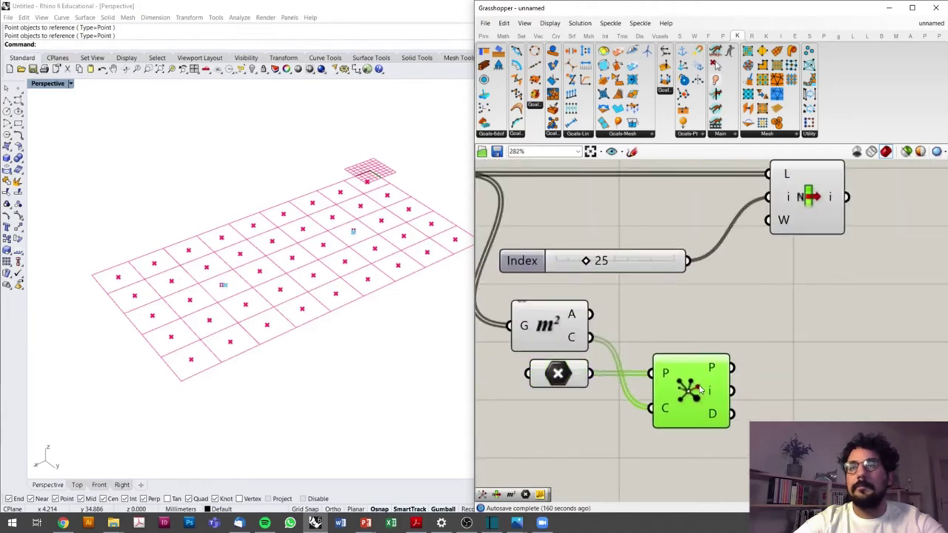
{"action": "left_click", "coordinate": [807, 206]}
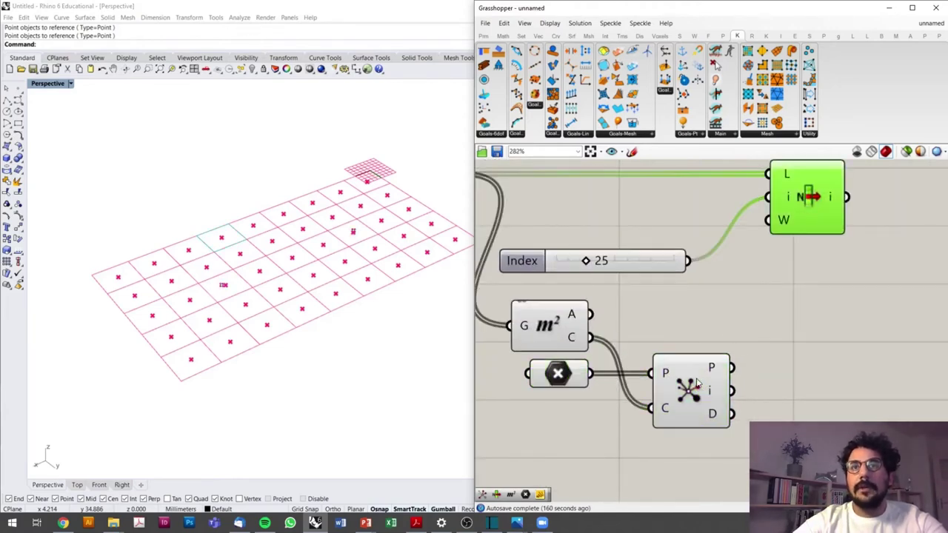
{"action": "left_click", "coordinate": [711, 396]}
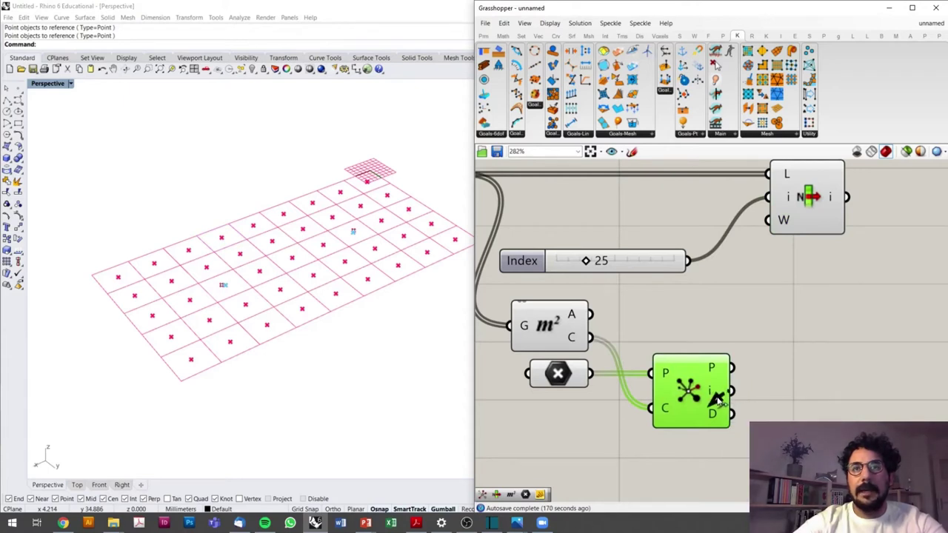
{"action": "left_click_drag", "start_coordinate": [711, 396], "coordinate": [754, 204]}
{"action": "left_click", "coordinate": [649, 268]}
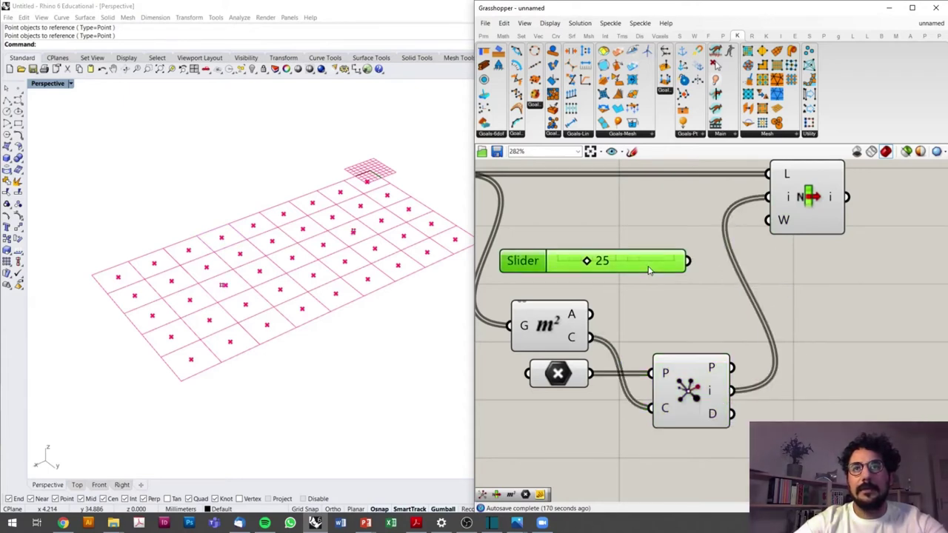
{"action": "key", "text": "Delete"}
{"action": "scroll", "coordinate": [649, 271], "scroll_direction": "down", "scroll_amount": 5}
{"action": "scroll", "coordinate": [792, 318], "scroll_direction": "up", "scroll_amount": 3}
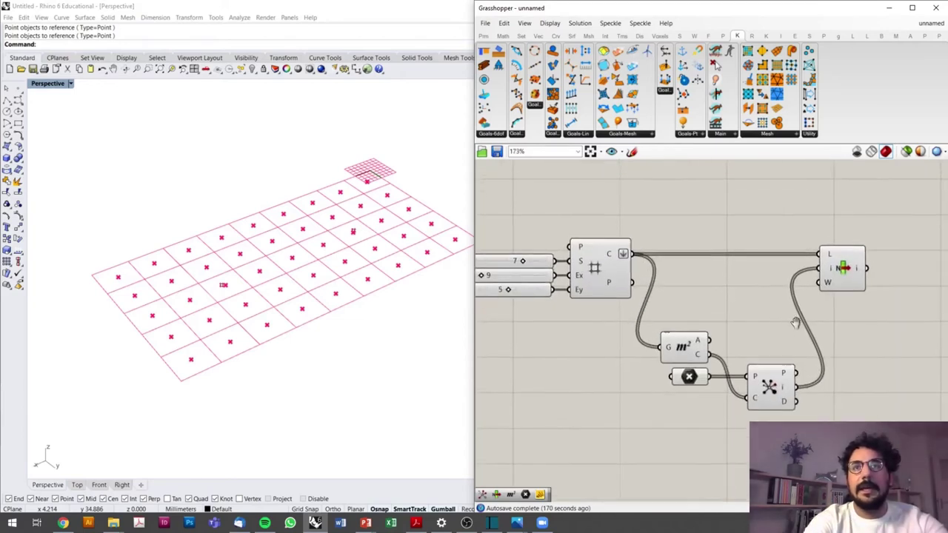
Move Closest Point, Area and the point parameter up beside List Item and recenter the canvas
{"action": "left_click", "coordinate": [786, 378]}
{"action": "left_click", "coordinate": [842, 277]}
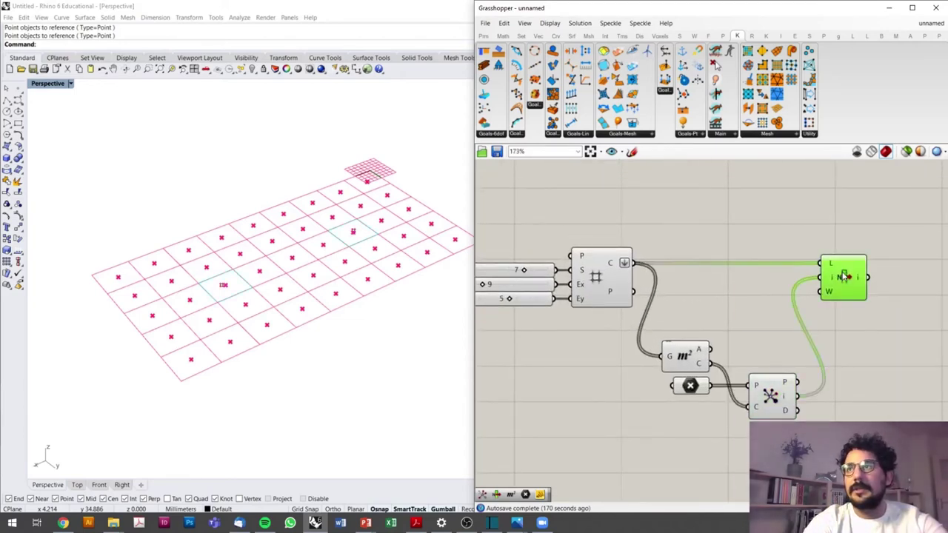
{"action": "scroll", "coordinate": [801, 300], "scroll_direction": "down", "scroll_amount": 1}
{"action": "right_click_drag", "start_coordinate": [800, 300], "coordinate": [830, 306]}
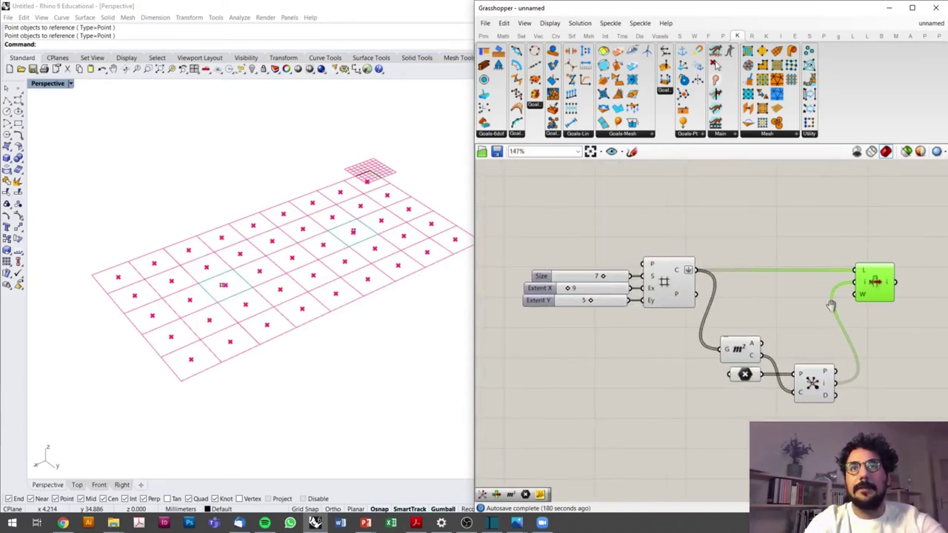
{"action": "left_click_drag", "start_coordinate": [812, 382], "coordinate": [809, 304]}
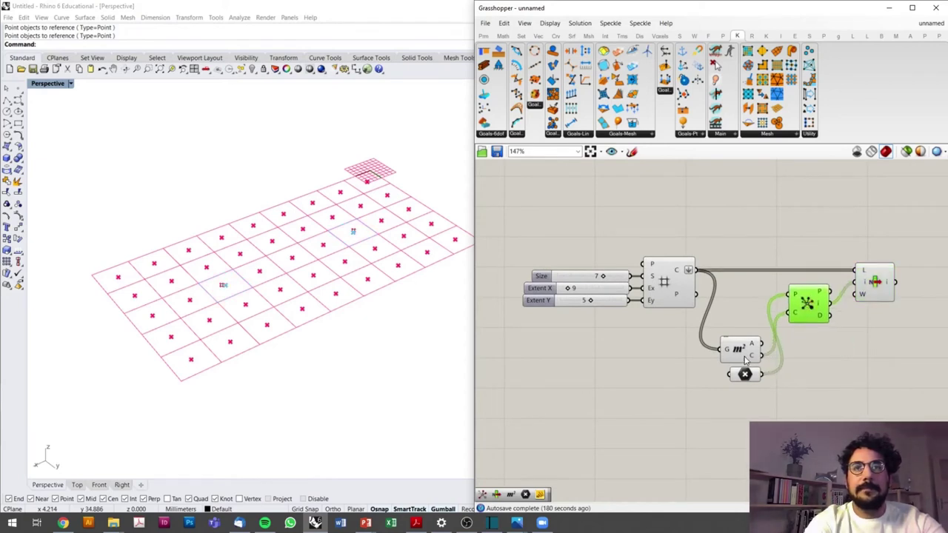
{"action": "left_click_drag", "start_coordinate": [746, 359], "coordinate": [744, 318]}
{"action": "left_click_drag", "start_coordinate": [745, 374], "coordinate": [744, 335]}
{"action": "left_click", "coordinate": [789, 360]}
{"action": "right_click_drag", "start_coordinate": [789, 360], "coordinate": [702, 371]}
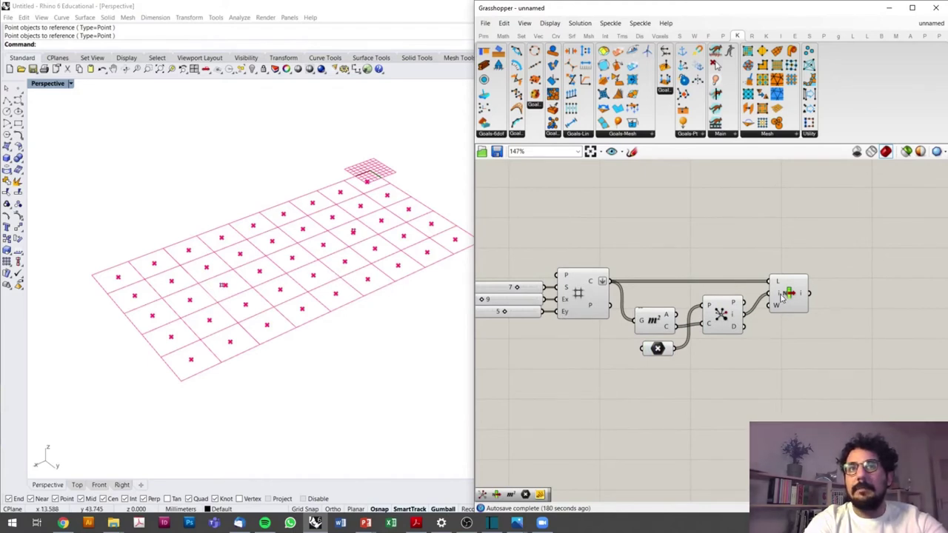
Add a Cull Index taking the grid cells as L and closest-point indices as I
{"action": "double_click", "coordinate": [786, 356]}
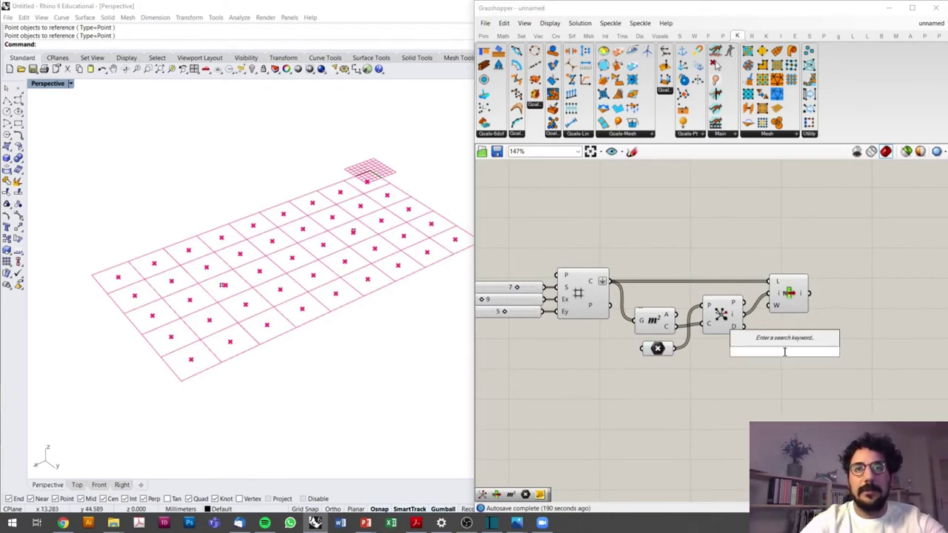
{"action": "type", "text": "ull"}
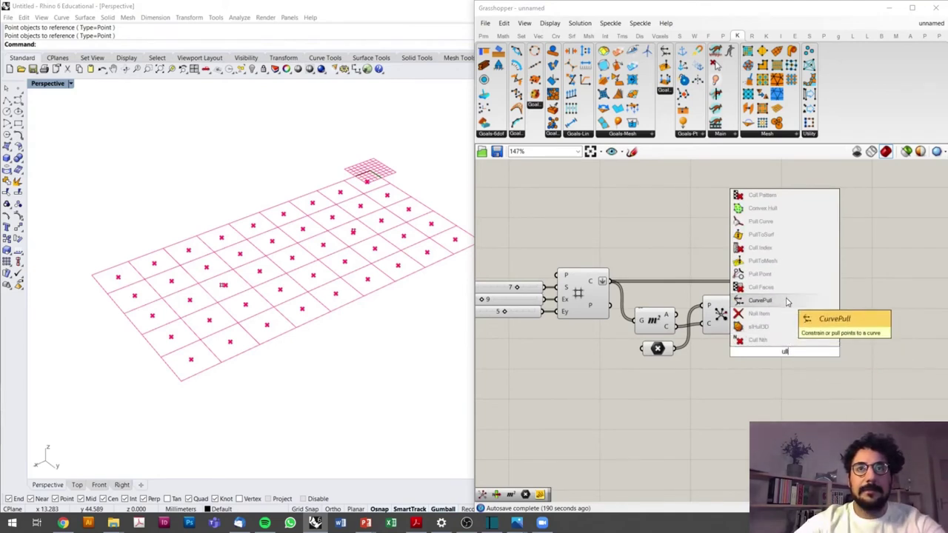
{"action": "left_click", "coordinate": [783, 247]}
{"action": "scroll", "coordinate": [792, 354], "scroll_direction": "up", "scroll_amount": 3}
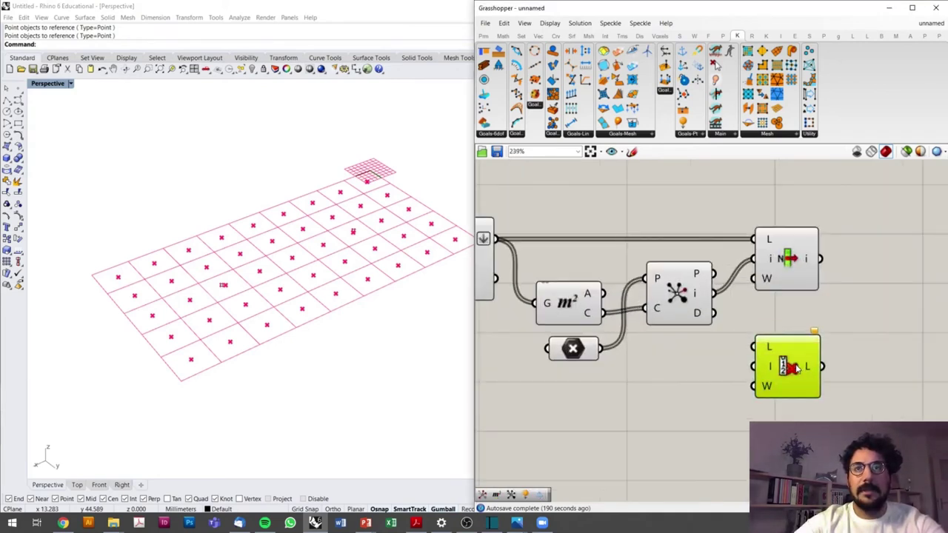
{"action": "mouse_move", "coordinate": [495, 239]}
{"action": "left_mouse_down"}
{"action": "mouse_move", "coordinate": [741, 354]}
{"action": "mouse_move", "coordinate": [728, 340]}
{"action": "left_mouse_up"}
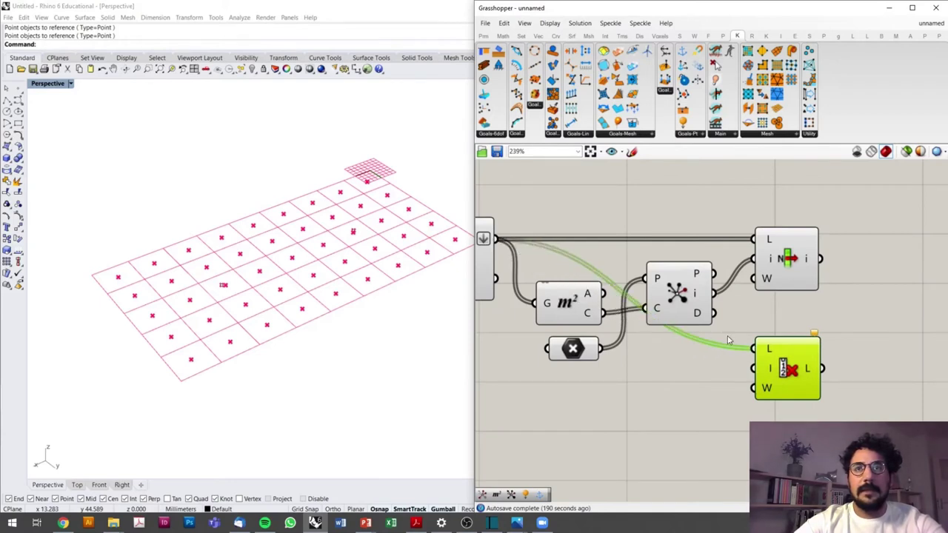
{"action": "left_click_drag", "start_coordinate": [717, 291], "coordinate": [753, 368]}
{"action": "left_click", "coordinate": [790, 374]}
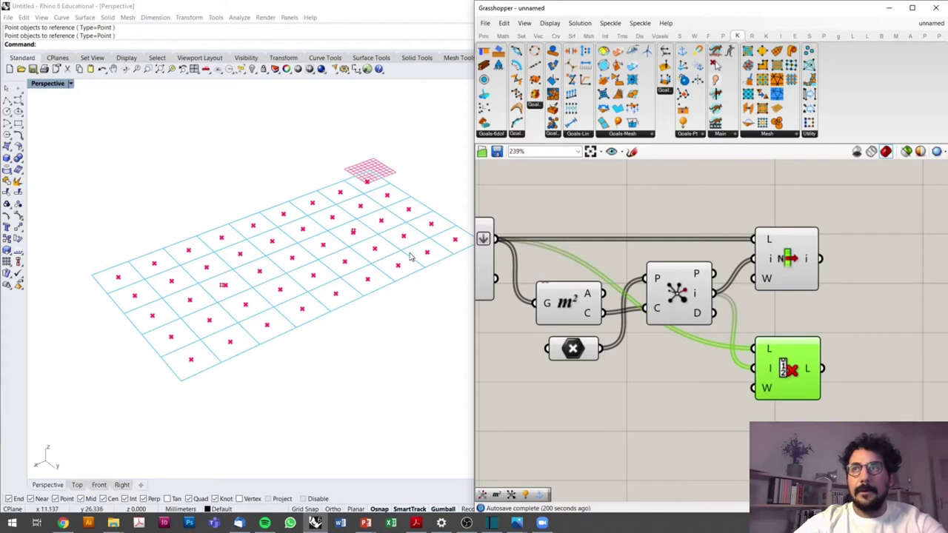
Hide the previews of the grid and helper components and check the culled holes
{"action": "scroll", "coordinate": [731, 265], "scroll_direction": "down", "scroll_amount": 4}
{"action": "left_click", "coordinate": [767, 259]}
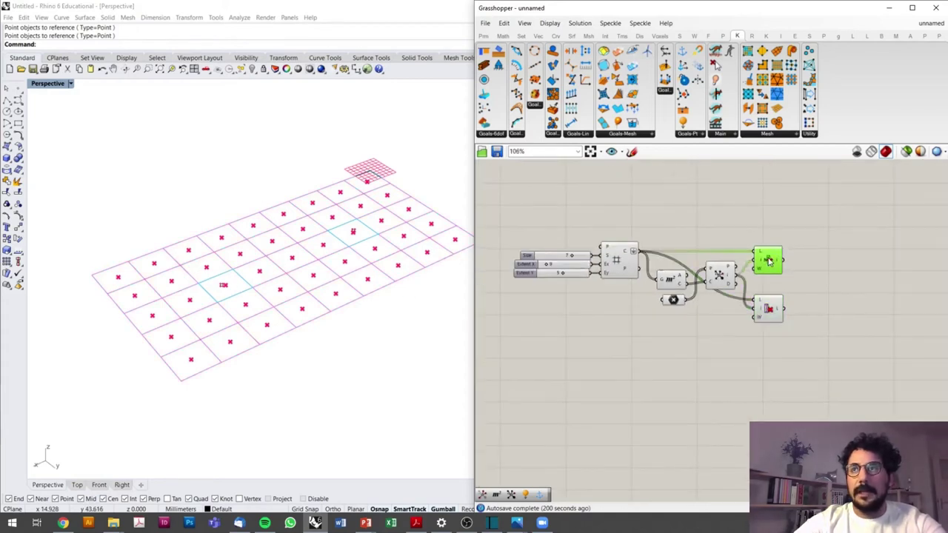
{"action": "left_click_drag", "start_coordinate": [720, 218], "coordinate": [499, 348]}
{"action": "scroll", "coordinate": [700, 252], "scroll_direction": "up", "scroll_amount": 1}
{"action": "key", "text": "space"}
{"action": "left_click", "coordinate": [682, 237]}
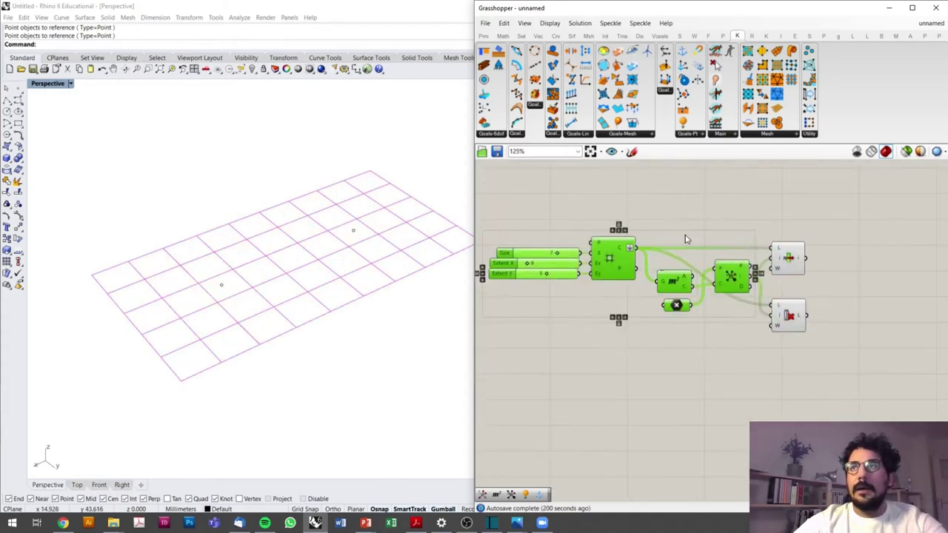
{"action": "left_click", "coordinate": [694, 209]}
{"action": "left_click", "coordinate": [794, 317]}
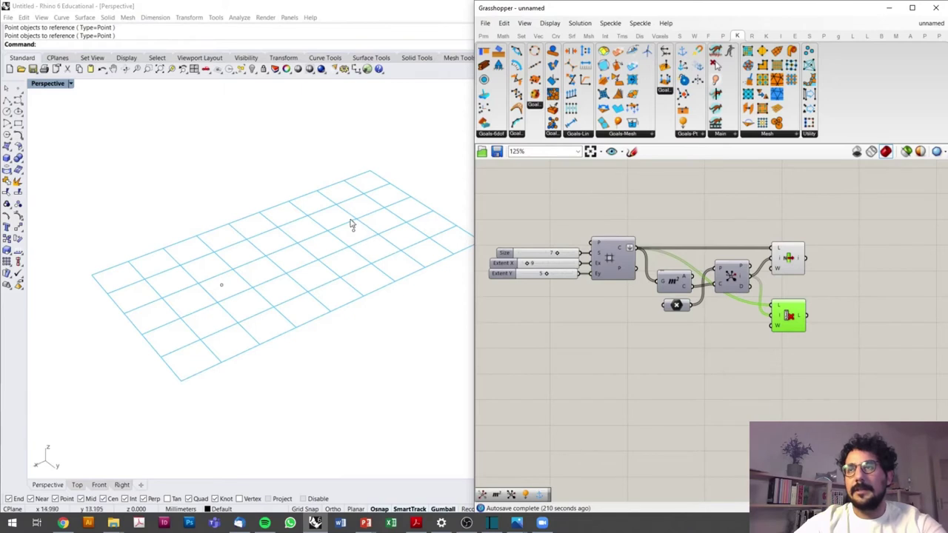
{"action": "left_click", "coordinate": [738, 372]}
{"action": "left_click", "coordinate": [785, 315]}
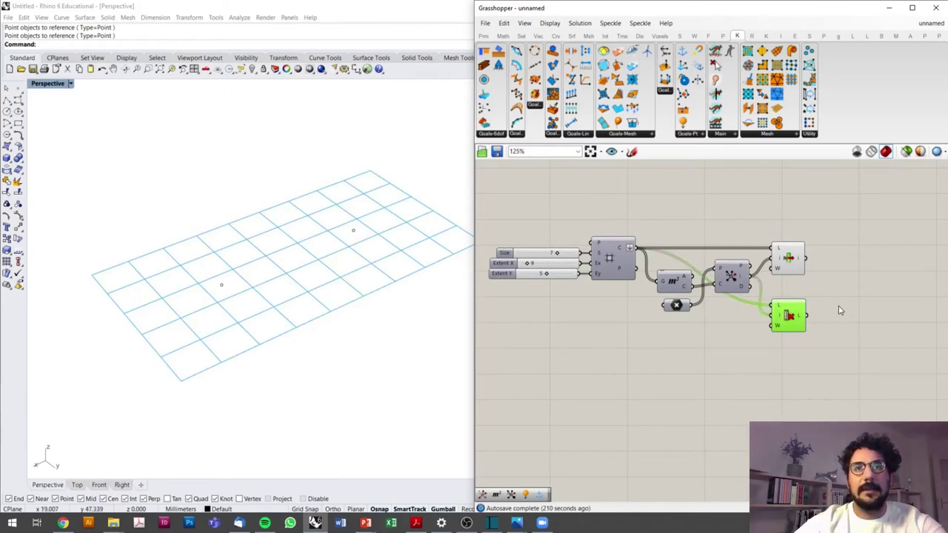
{"action": "scroll", "coordinate": [837, 304], "scroll_direction": "up", "scroll_amount": 3}
Move the List Item component below the Cull Index component
{"action": "left_click", "coordinate": [734, 221]}
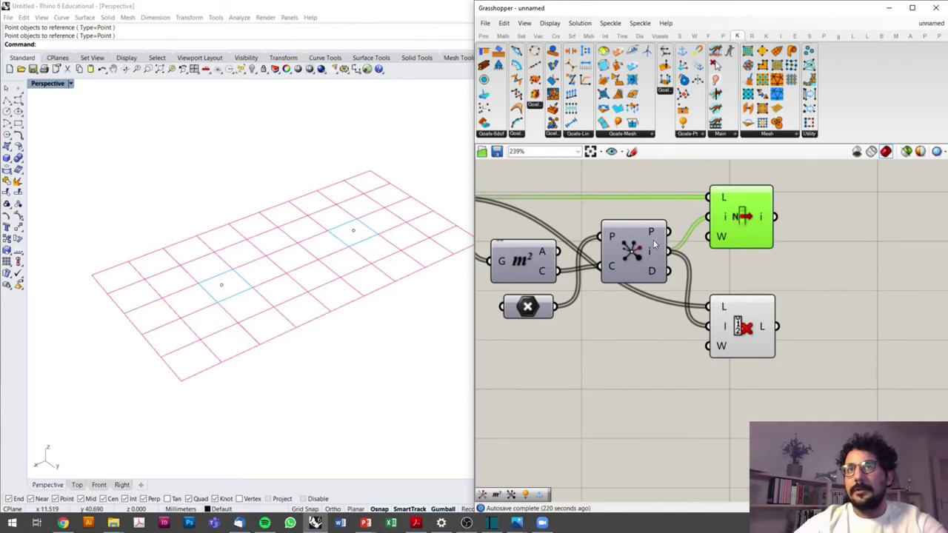
{"action": "left_click_drag", "start_coordinate": [739, 222], "coordinate": [745, 443]}
{"action": "scroll", "coordinate": [685, 396], "scroll_direction": "down", "scroll_amount": 4}
{"action": "scroll", "coordinate": [653, 322], "scroll_direction": "up", "scroll_amount": 2}
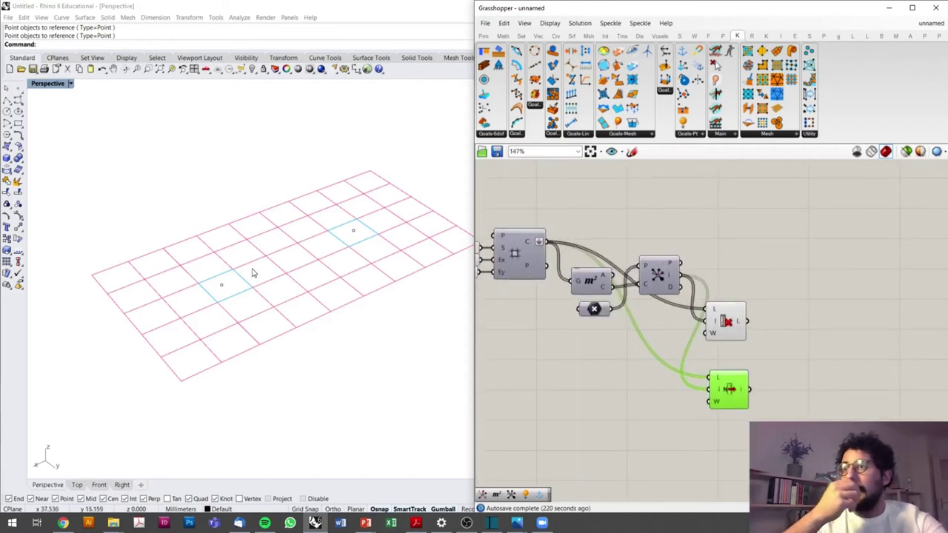
{"action": "scroll", "coordinate": [724, 326], "scroll_direction": "up", "scroll_amount": 2}
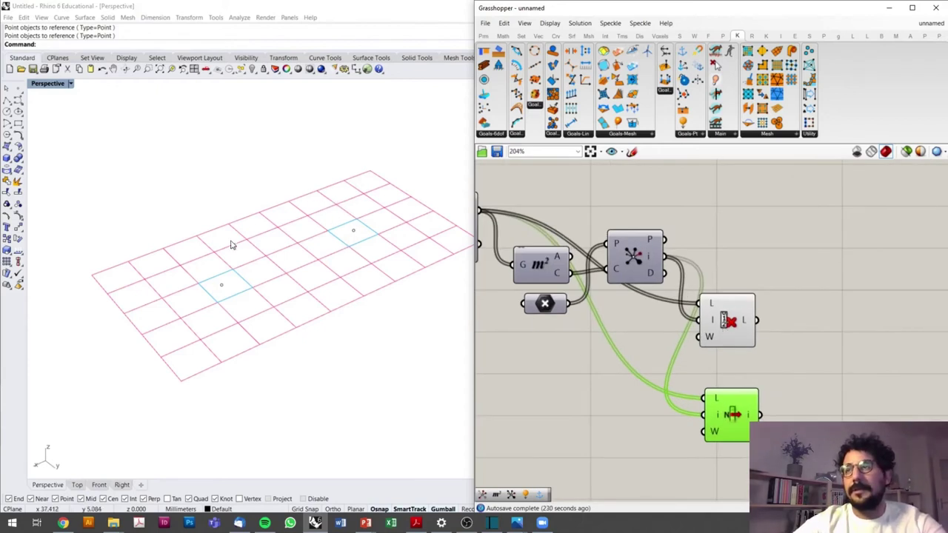
{"action": "double_click", "coordinate": [813, 407]}
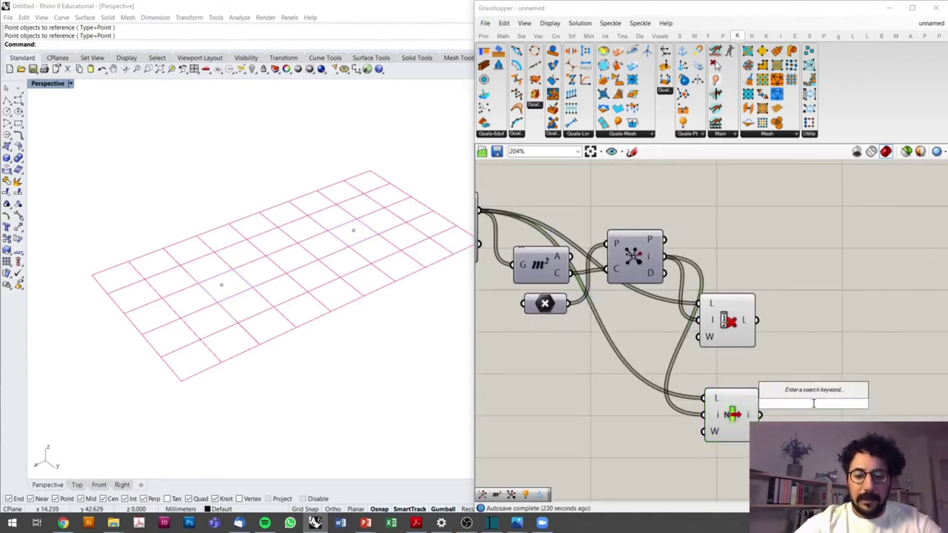
Add a Move component fed with the opening grid cells
{"action": "type", "text": "move"}
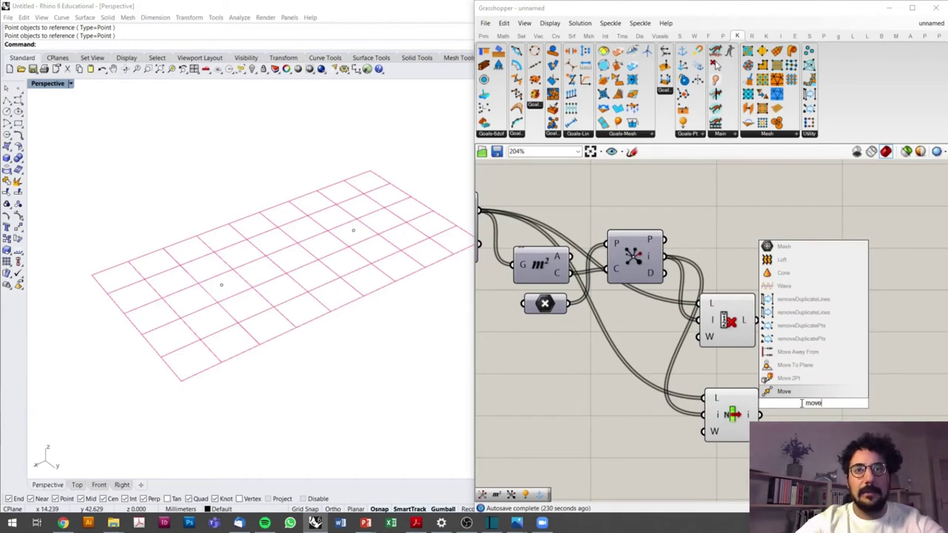
{"action": "key", "text": "Return"}
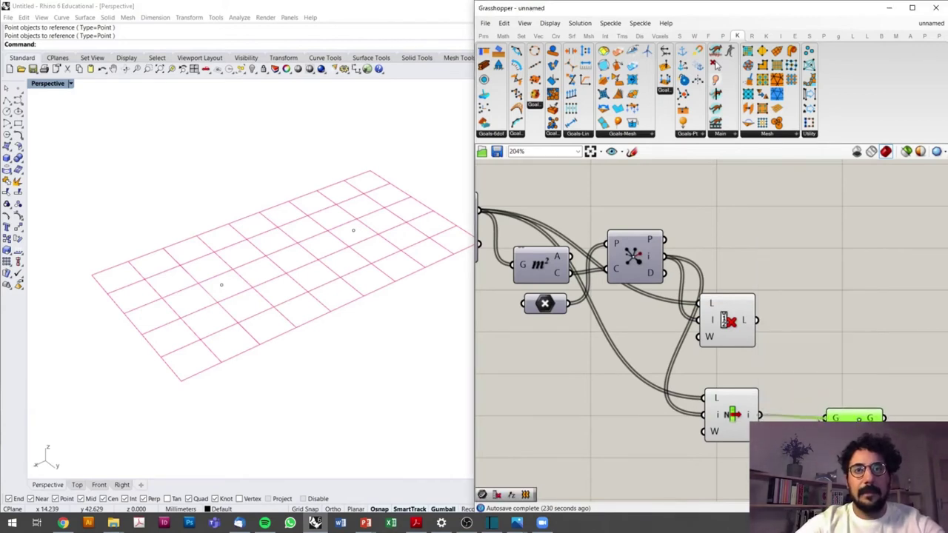
{"action": "left_click_drag", "start_coordinate": [824, 419], "coordinate": [835, 417]}
{"action": "left_click_drag", "start_coordinate": [859, 418], "coordinate": [895, 417]}
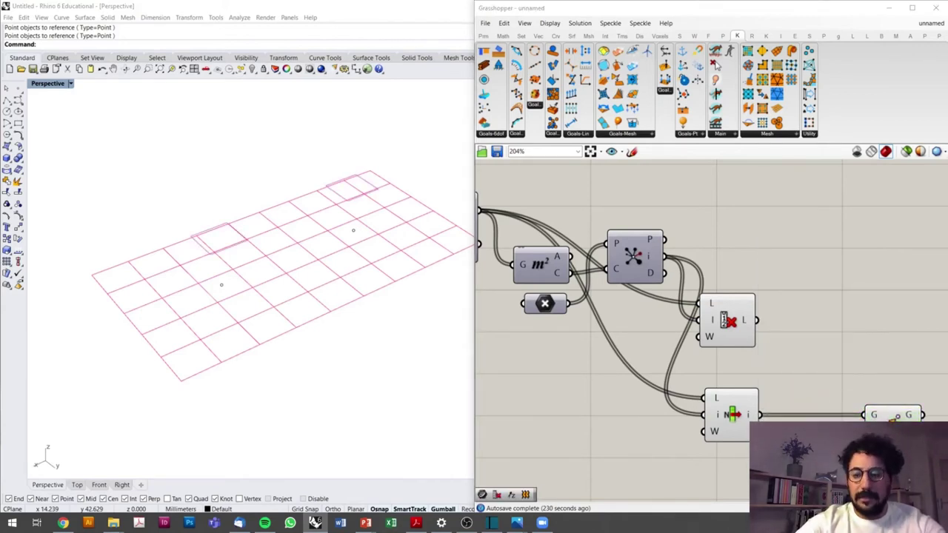
{"action": "right_click", "coordinate": [758, 292]}
{"action": "key", "text": "Escape"}
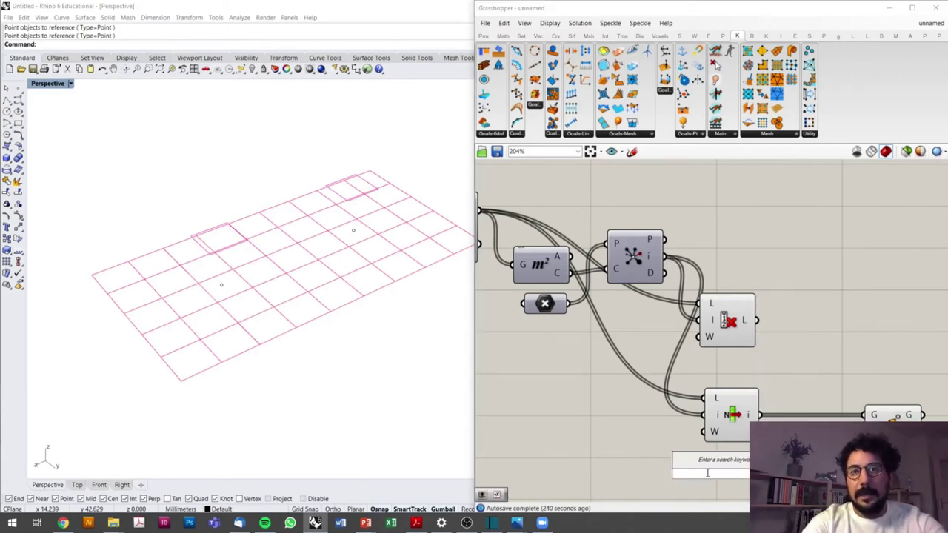
Separate the Size slider and place it below the other inputs
{"action": "scroll", "coordinate": [784, 379], "scroll_direction": "down", "scroll_amount": 5}
{"action": "scroll", "coordinate": [618, 314], "scroll_direction": "up", "scroll_amount": 4}
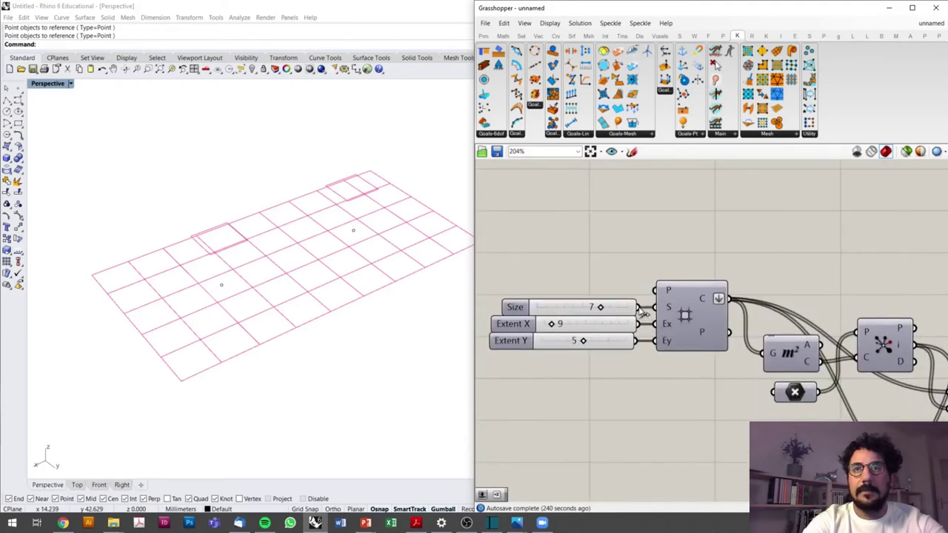
{"action": "scroll", "coordinate": [540, 270], "scroll_direction": "down", "scroll_amount": 5}
{"action": "scroll", "coordinate": [541, 269], "scroll_direction": "up", "scroll_amount": 5}
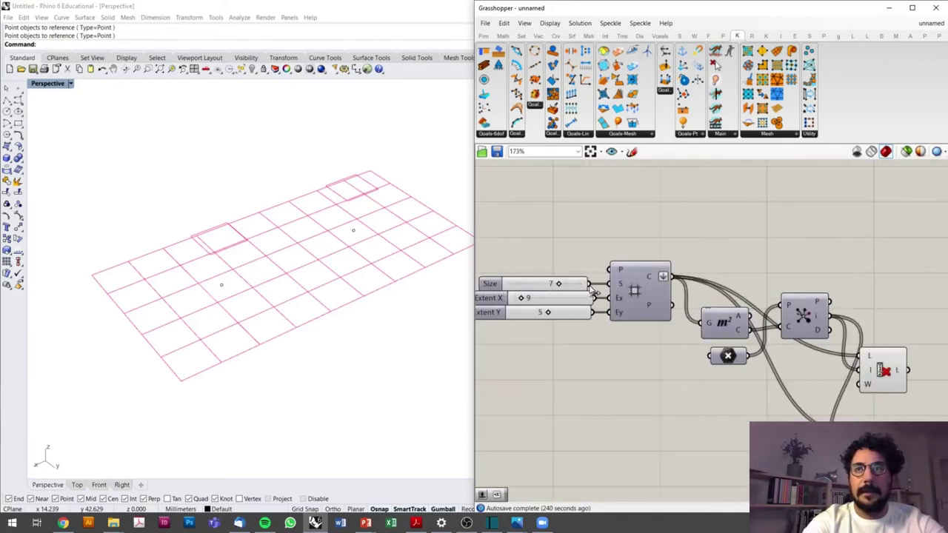
{"action": "scroll", "coordinate": [652, 340], "scroll_direction": "down", "scroll_amount": 3}
{"action": "scroll", "coordinate": [711, 397], "scroll_direction": "down", "scroll_amount": 1}
{"action": "scroll", "coordinate": [716, 377], "scroll_direction": "up", "scroll_amount": 4}
{"action": "scroll", "coordinate": [676, 364], "scroll_direction": "up", "scroll_amount": 1}
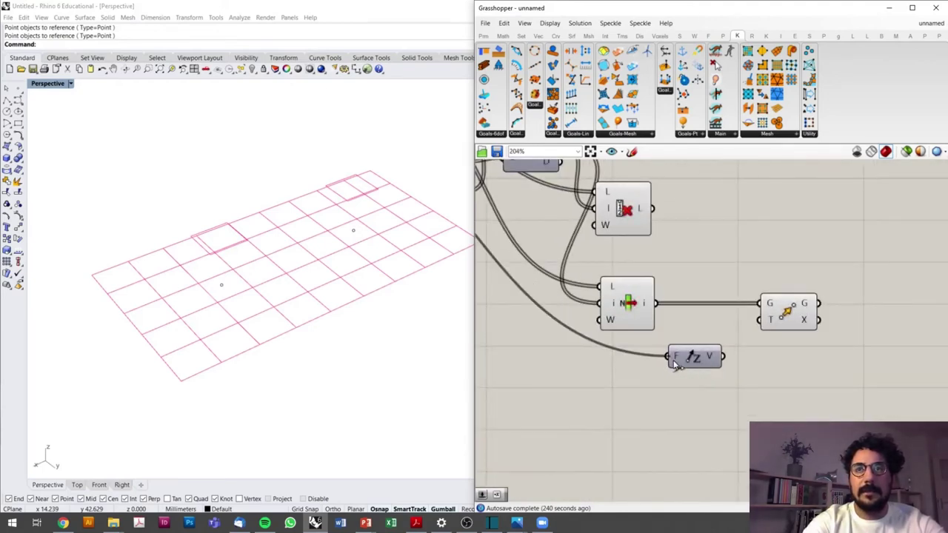
{"action": "scroll", "coordinate": [676, 364], "scroll_direction": "down", "scroll_amount": 5}
{"action": "scroll", "coordinate": [518, 296], "scroll_direction": "up", "scroll_amount": 1}
{"action": "mouse_move", "coordinate": [502, 267]}
{"action": "left_mouse_down"}
{"action": "mouse_move", "coordinate": [508, 363]}
{"action": "mouse_move", "coordinate": [494, 378]}
{"action": "left_mouse_up"}
{"action": "right_click_drag", "start_coordinate": [548, 360], "coordinate": [635, 359]}
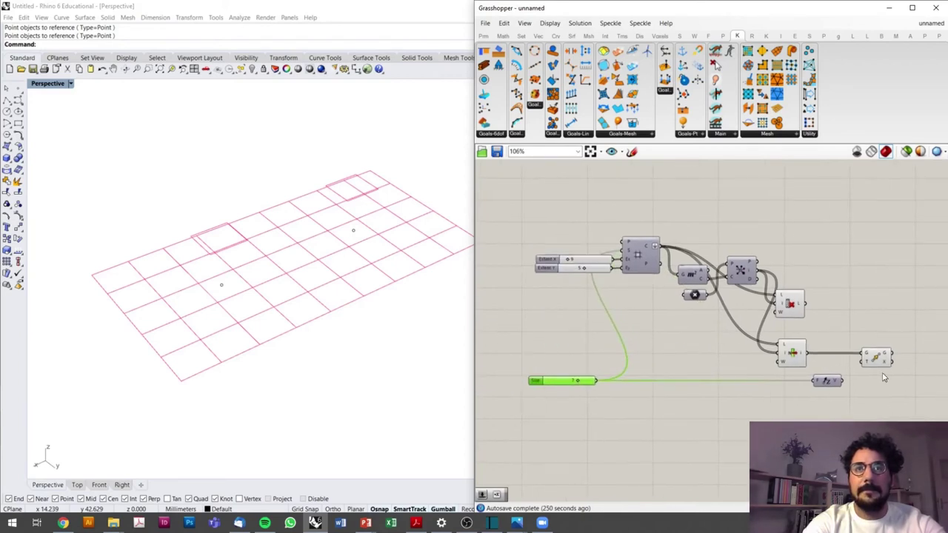
Wire the Size-driven Unit Z vector into the Move's T input
{"action": "scroll", "coordinate": [883, 377], "scroll_direction": "up", "scroll_amount": 7}
{"action": "mouse_move", "coordinate": [756, 397]}
{"action": "left_mouse_down"}
{"action": "mouse_move", "coordinate": [686, 406]}
{"action": "mouse_move", "coordinate": [829, 342]}
{"action": "left_mouse_up"}
{"action": "mouse_move", "coordinate": [275, 332]}
{"action": "right_mouse_down"}
{"action": "mouse_move", "coordinate": [327, 299]}
{"action": "mouse_move", "coordinate": [287, 295]}
{"action": "right_mouse_up"}
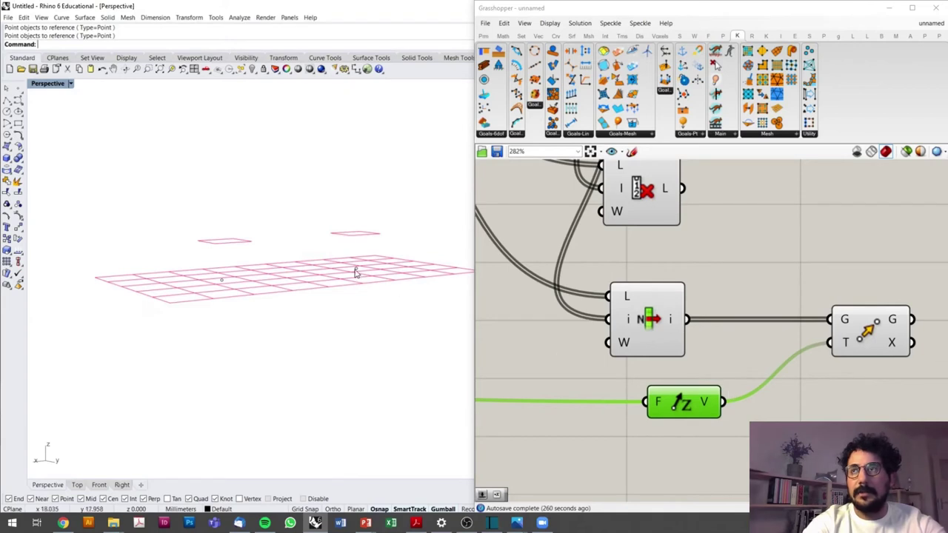
{"action": "left_click_drag", "start_coordinate": [703, 404], "coordinate": [668, 394]}
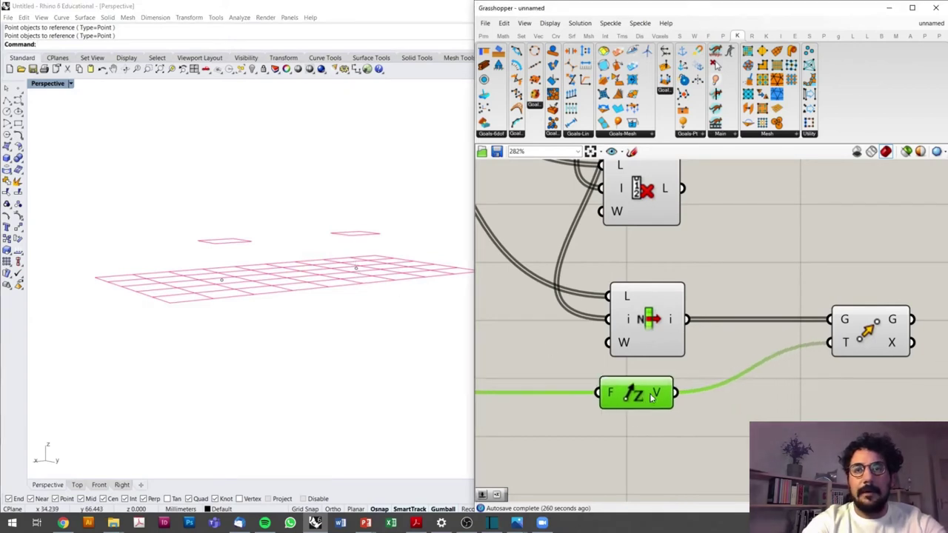
{"action": "double_click", "coordinate": [765, 413]}
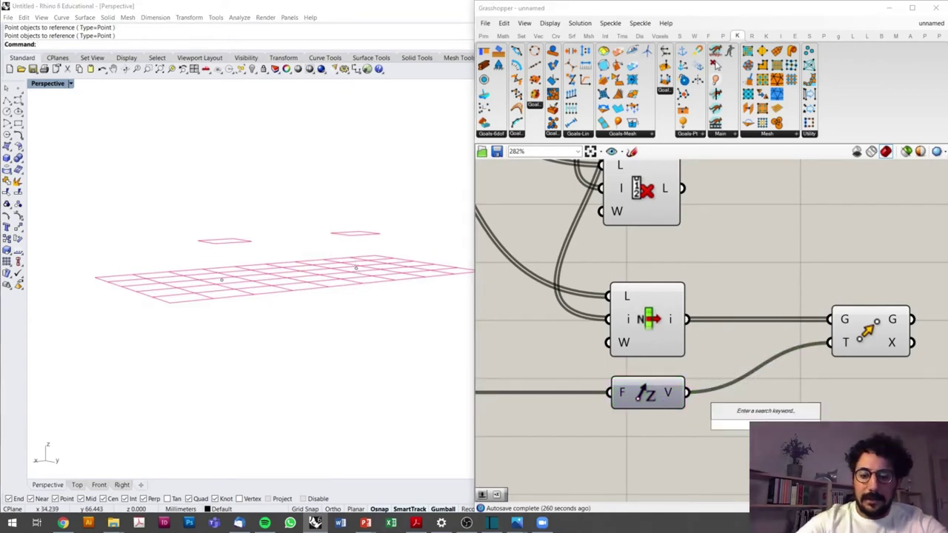
Add a Negative of the Unit Z vector as a second Move direction
{"action": "type", "text": "neg"}
{"action": "key", "text": "Return"}
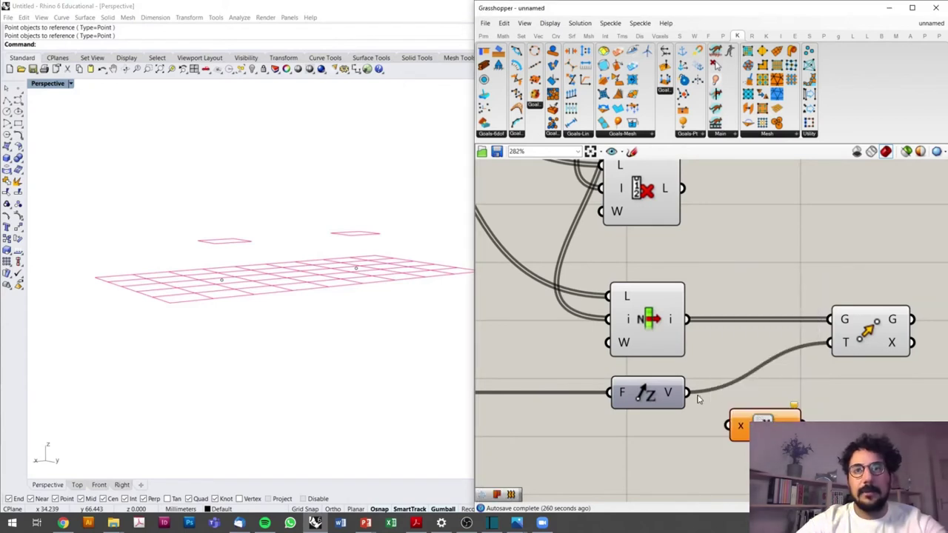
{"action": "left_click_drag", "start_coordinate": [686, 392], "coordinate": [734, 425]}
{"action": "left_click_drag", "start_coordinate": [802, 425], "coordinate": [829, 342]}
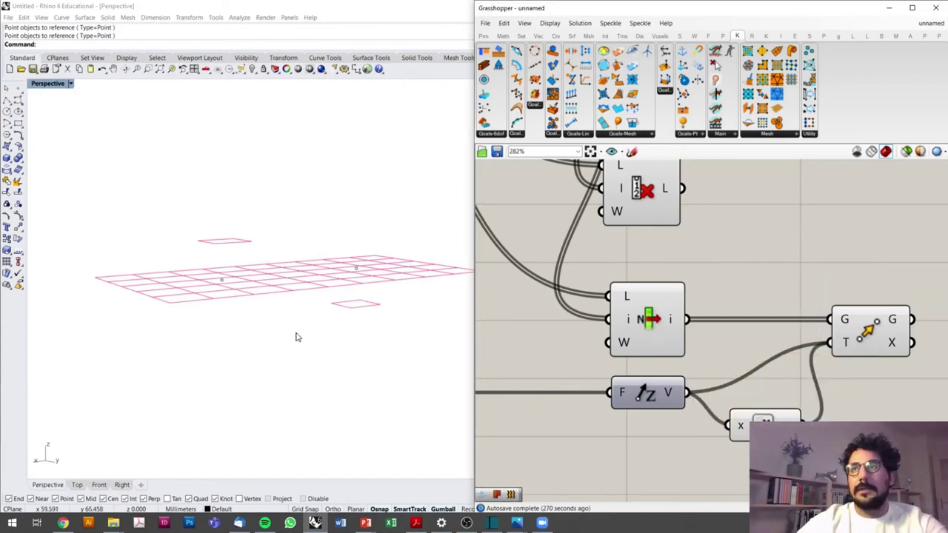
{"action": "scroll", "coordinate": [825, 338], "scroll_direction": "down", "scroll_amount": 2}
{"action": "scroll", "coordinate": [868, 322], "scroll_direction": "up", "scroll_amount": 3}
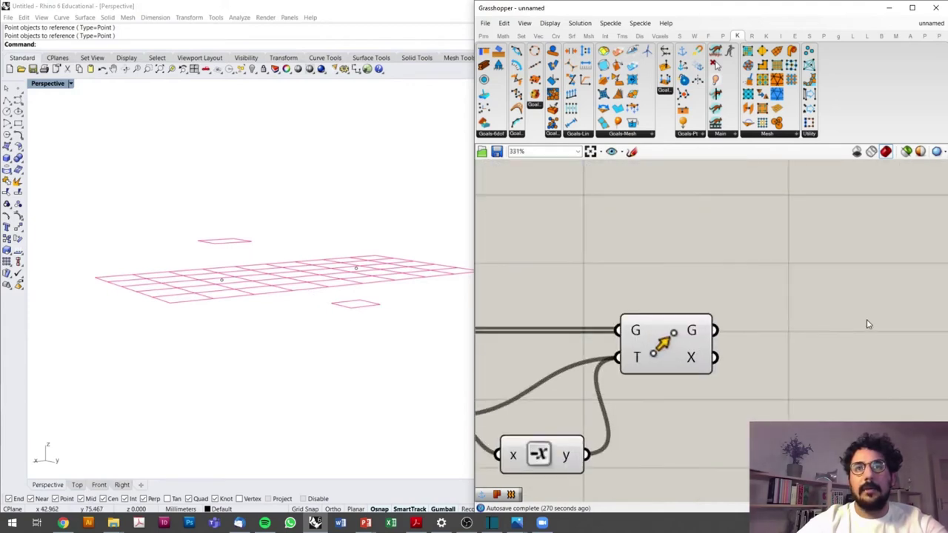
{"action": "double_click", "coordinate": [867, 322]}
Add a Loft fed by the moved outlines and the floor opening cells
{"action": "type", "text": "length"}
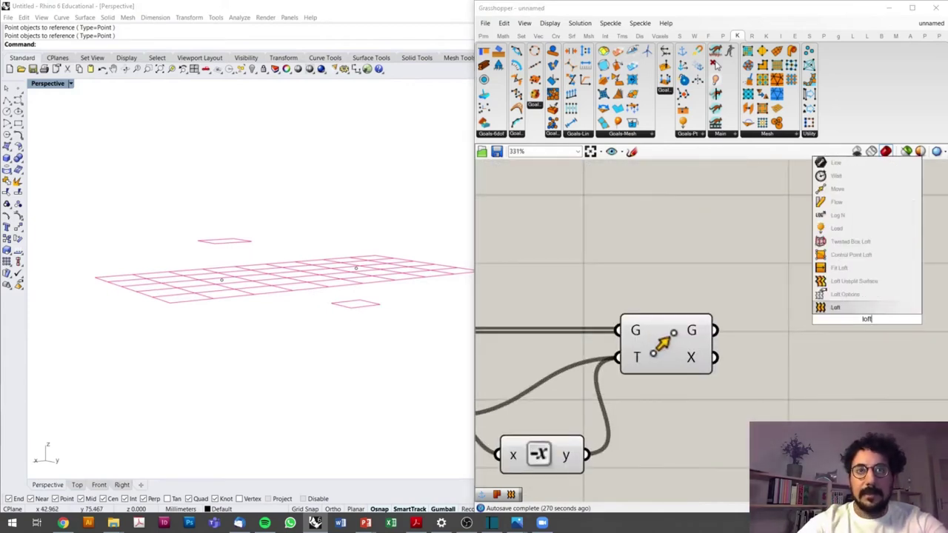
{"action": "key", "text": "Return"}
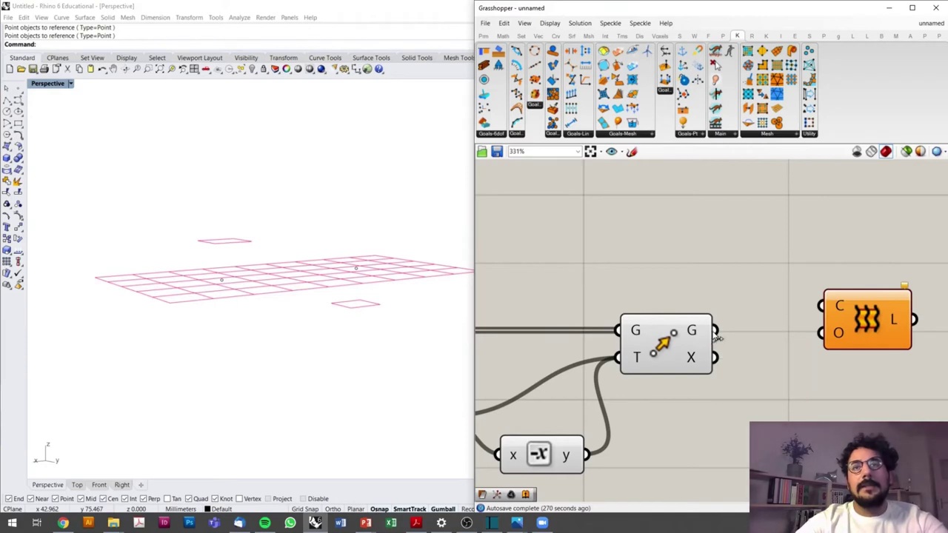
{"action": "left_click_drag", "start_coordinate": [716, 331], "coordinate": [824, 306]}
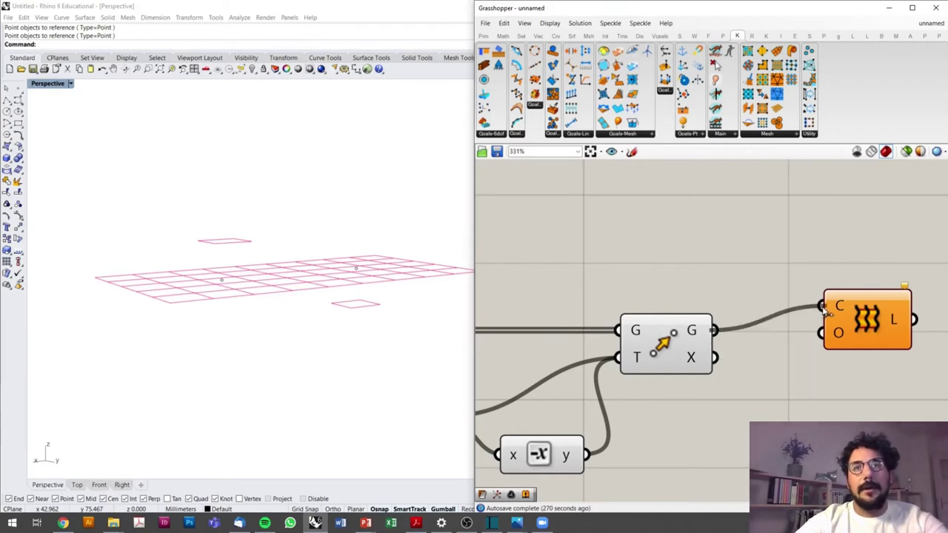
{"action": "scroll", "coordinate": [763, 334], "scroll_direction": "down", "scroll_amount": 1}
{"action": "scroll", "coordinate": [763, 333], "scroll_direction": "up", "scroll_amount": 1}
{"action": "right_click_drag", "start_coordinate": [478, 329], "coordinate": [526, 341]}
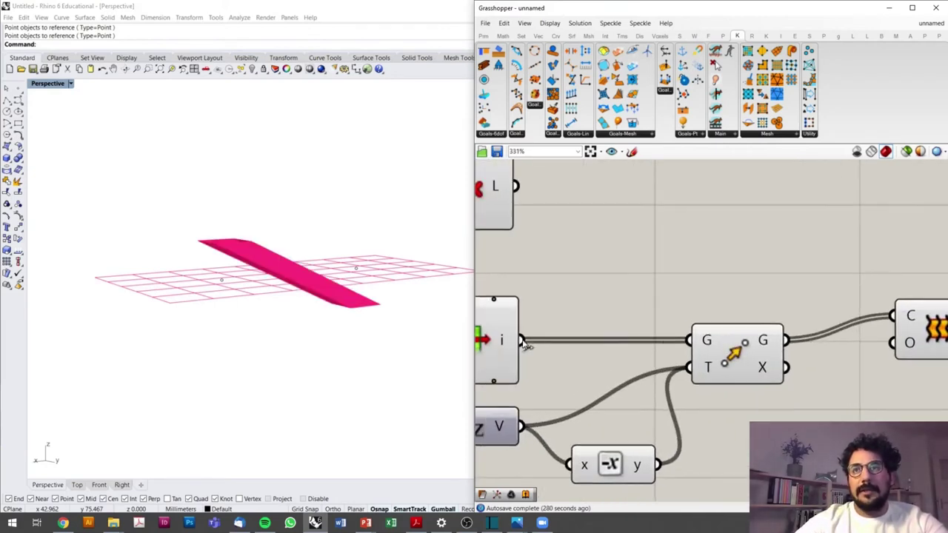
{"action": "left_click_drag", "start_coordinate": [522, 340], "coordinate": [881, 311], "text": "shift"}
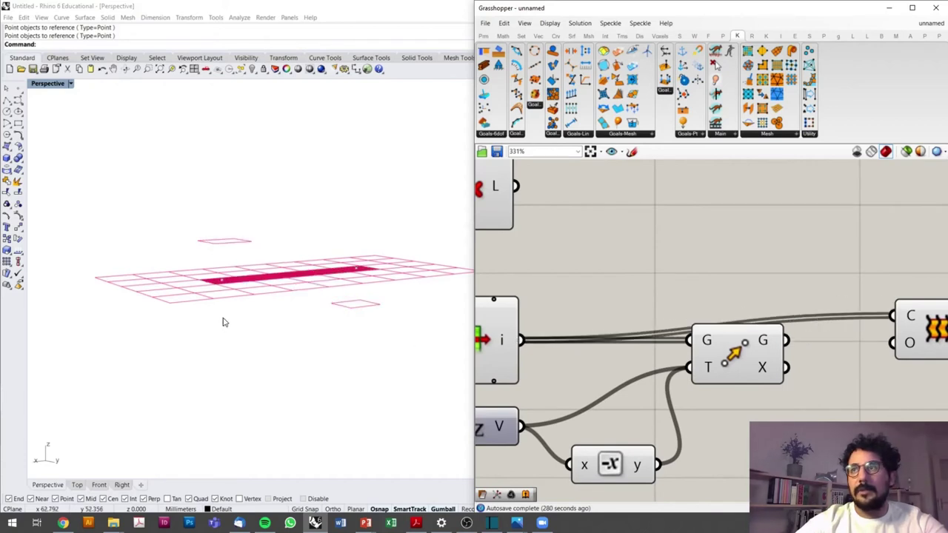
{"action": "mouse_move", "coordinate": [225, 322]}
{"action": "right_mouse_down"}
{"action": "mouse_move", "coordinate": [282, 317]}
{"action": "mouse_move", "coordinate": [313, 290]}
{"action": "mouse_move", "coordinate": [265, 306]}
{"action": "right_mouse_up"}
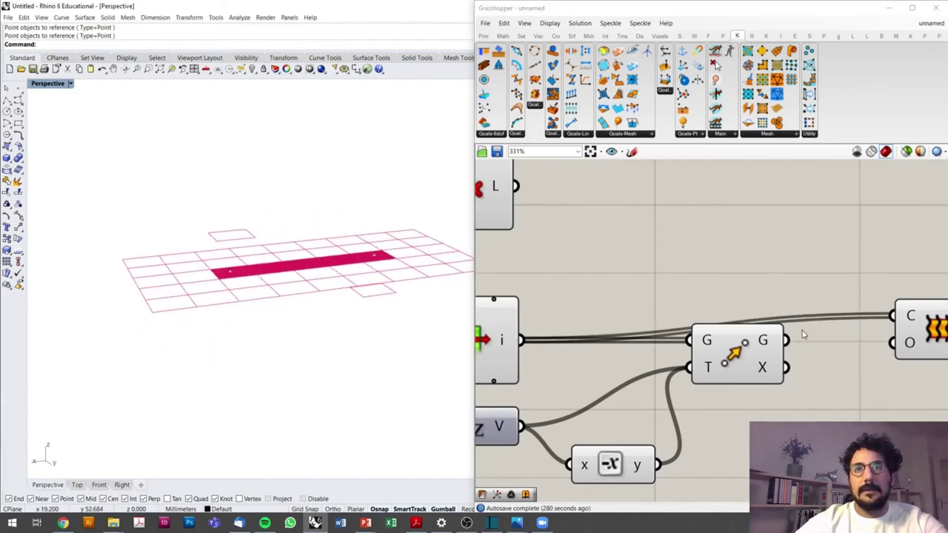
{"action": "left_click_drag", "start_coordinate": [770, 348], "coordinate": [767, 361]}
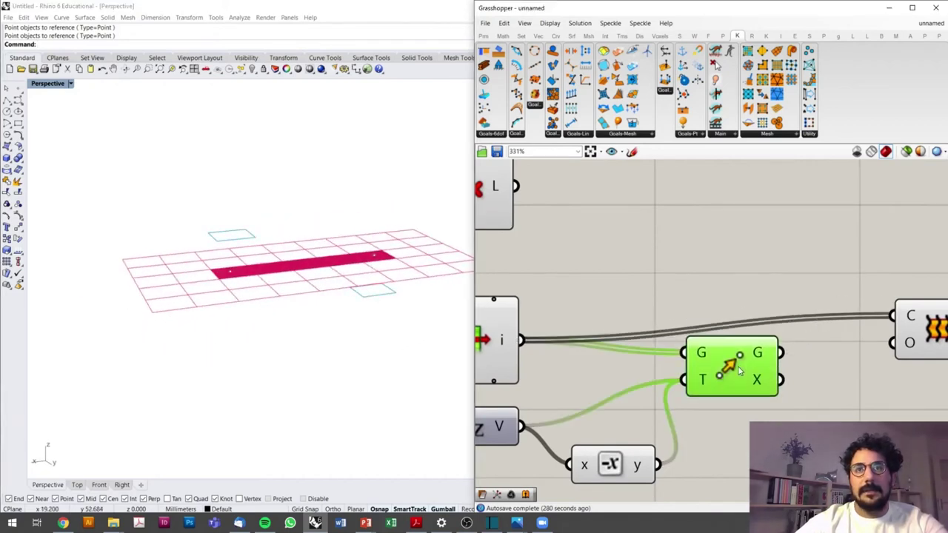
Graft the List Item opening cells output and the Move T input
{"action": "right_click", "coordinate": [499, 339]}
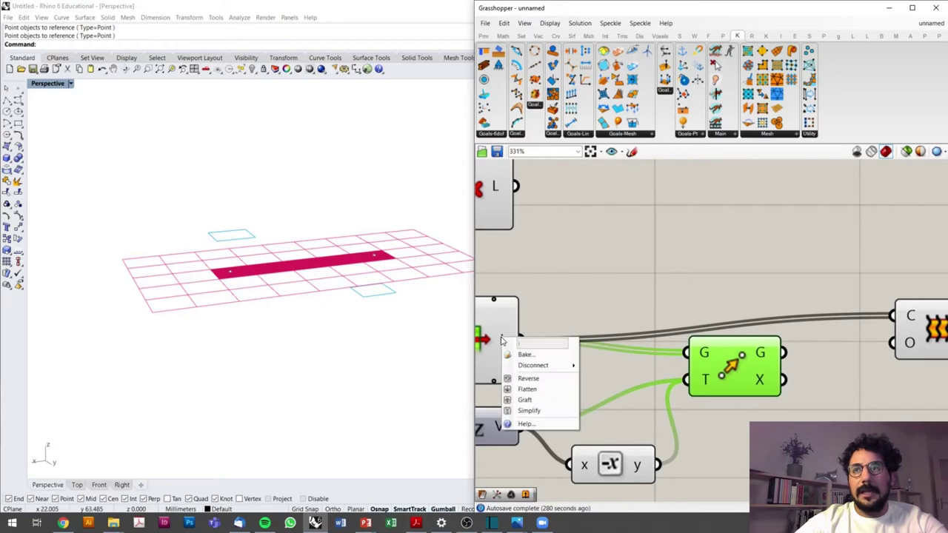
{"action": "left_click", "coordinate": [534, 400]}
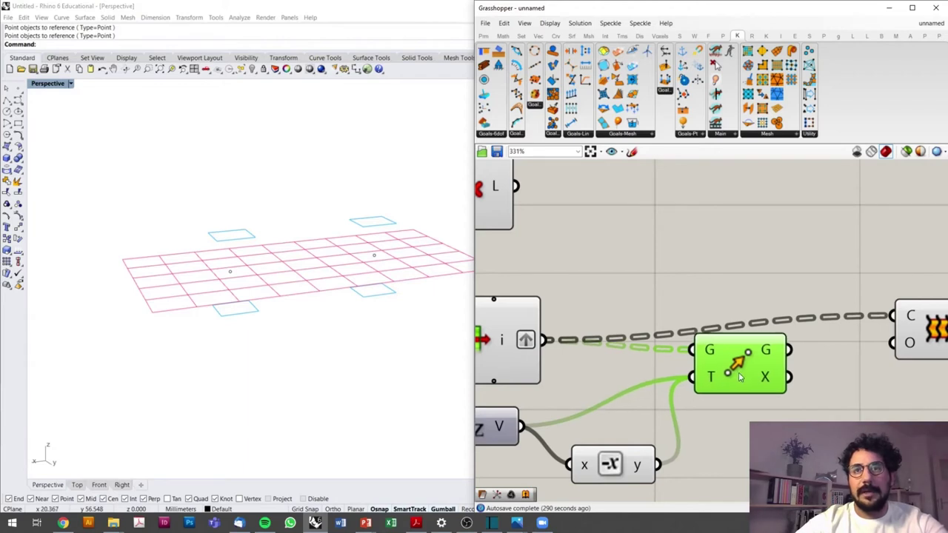
{"action": "right_click", "coordinate": [713, 394]}
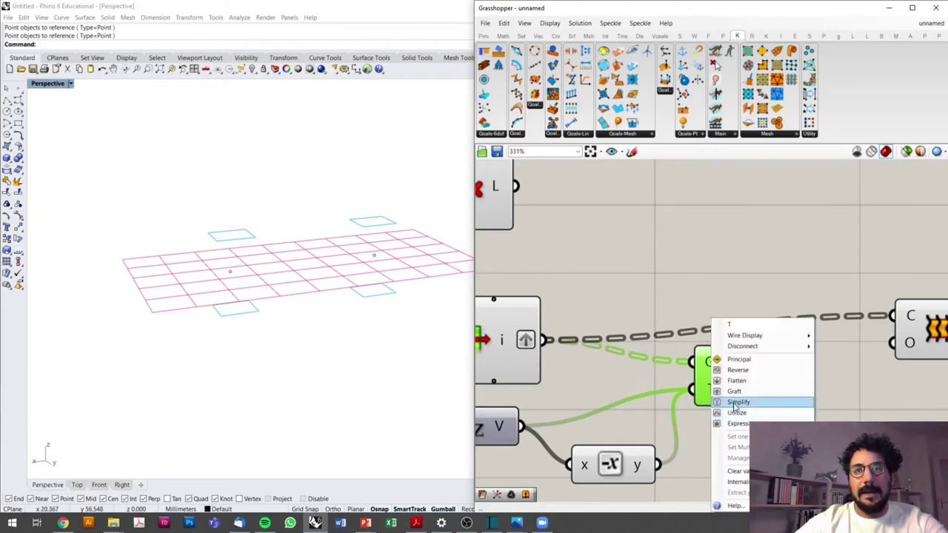
{"action": "left_click", "coordinate": [732, 392]}
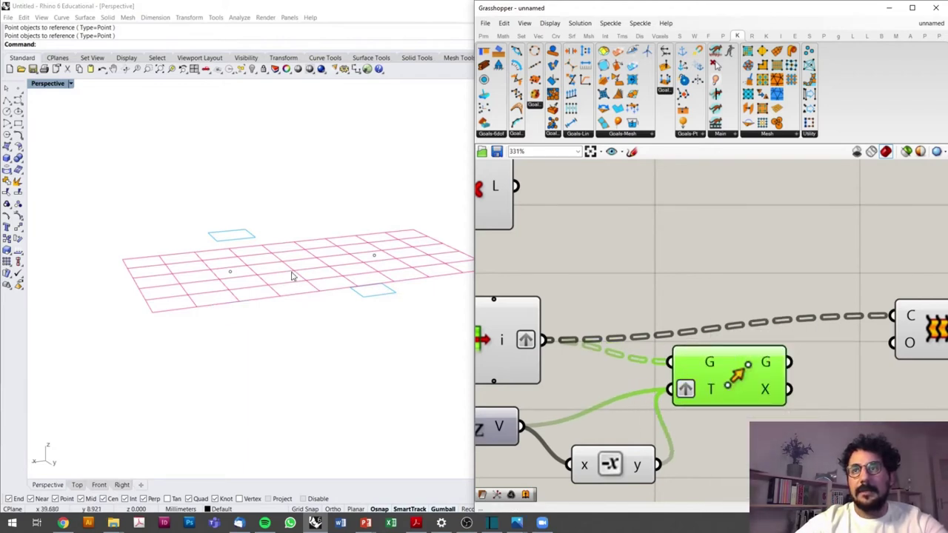
{"action": "scroll", "coordinate": [843, 354], "scroll_direction": "down", "scroll_amount": 4}
{"action": "left_click", "coordinate": [719, 411]}
{"action": "left_click", "coordinate": [654, 397]}
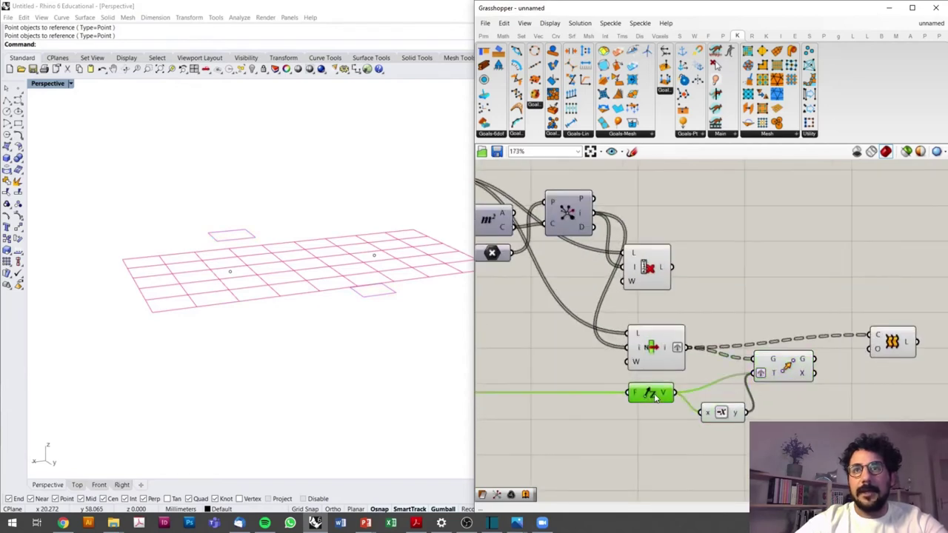
{"action": "left_click", "coordinate": [902, 348]}
Reconnect the moved outlines into the Loft and place it beside Move
{"action": "scroll", "coordinate": [855, 353], "scroll_direction": "up", "scroll_amount": 2}
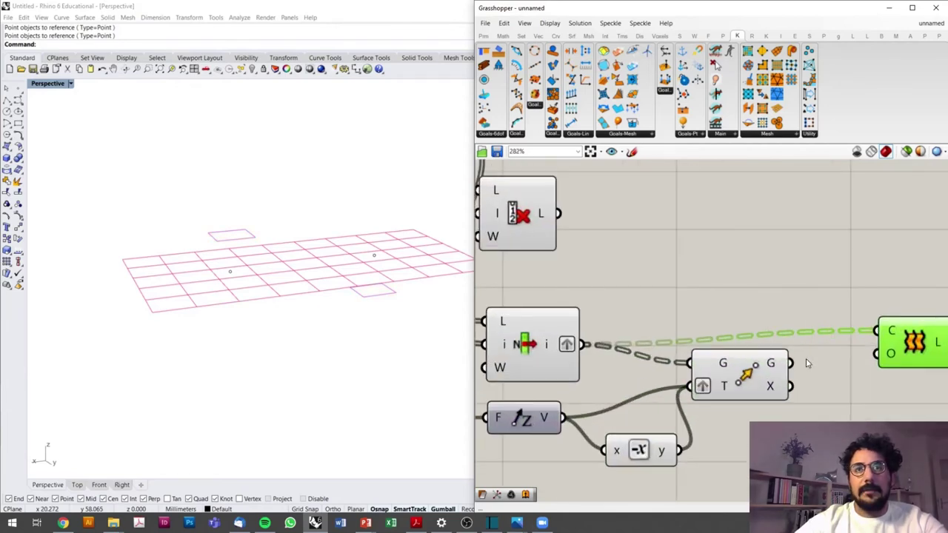
{"action": "left_click_drag", "start_coordinate": [791, 363], "coordinate": [879, 335]}
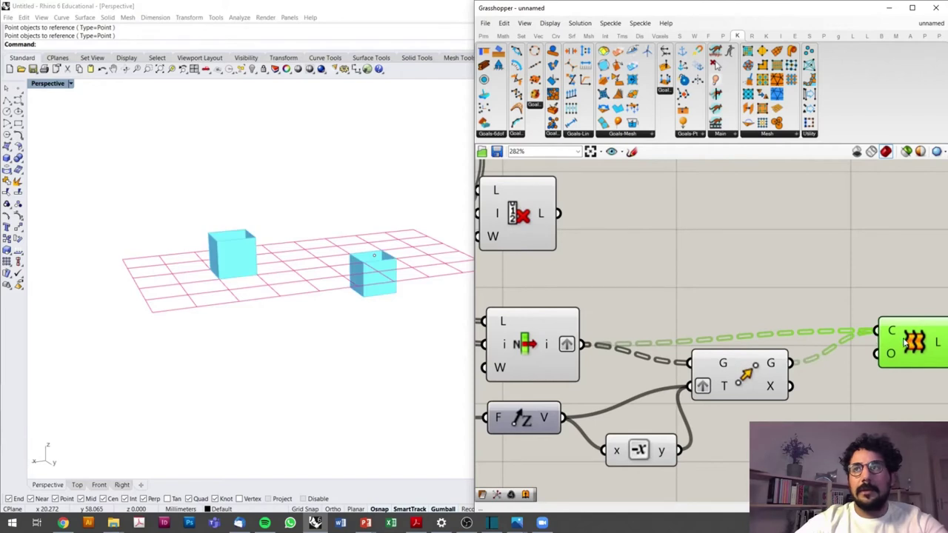
{"action": "scroll", "coordinate": [709, 331], "scroll_direction": "down", "scroll_amount": 4}
{"action": "scroll", "coordinate": [353, 286], "scroll_direction": "up", "scroll_amount": 2}
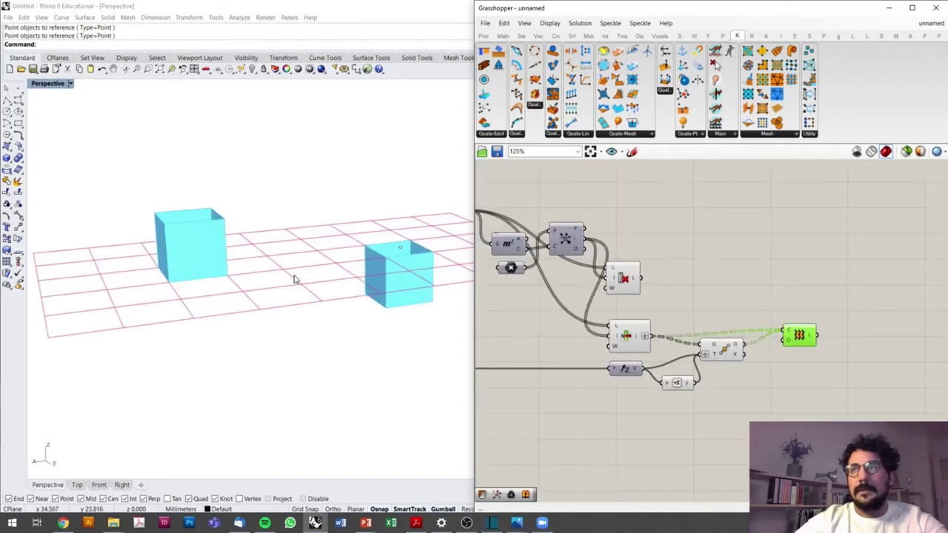
{"action": "scroll", "coordinate": [310, 285], "scroll_direction": "up", "scroll_amount": 2}
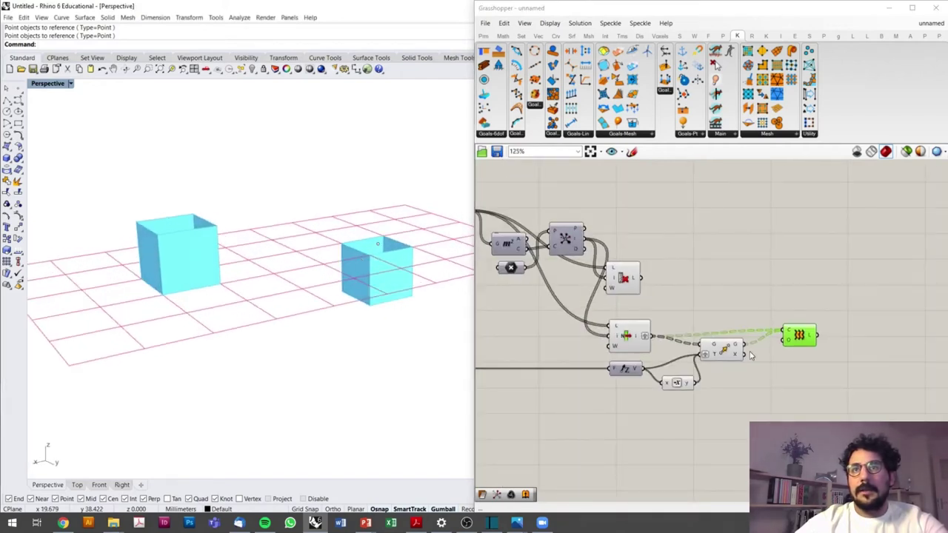
{"action": "scroll", "coordinate": [745, 354], "scroll_direction": "up", "scroll_amount": 3}
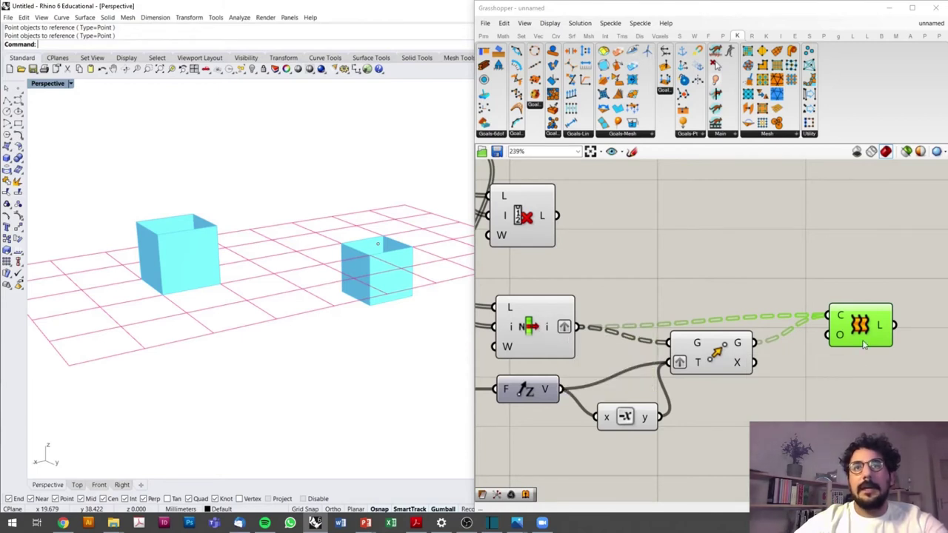
{"action": "left_click_drag", "start_coordinate": [870, 328], "coordinate": [871, 340]}
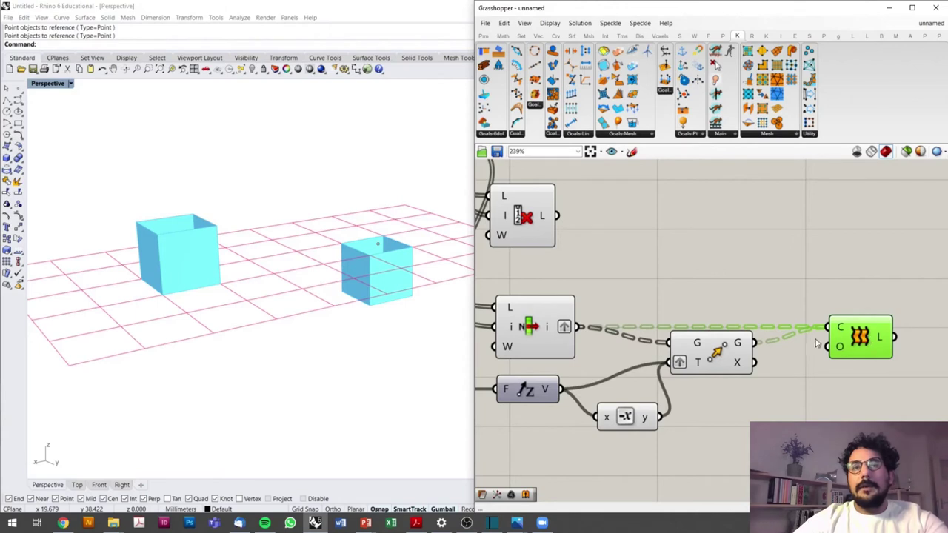
{"action": "left_click_drag", "start_coordinate": [866, 339], "coordinate": [834, 340]}
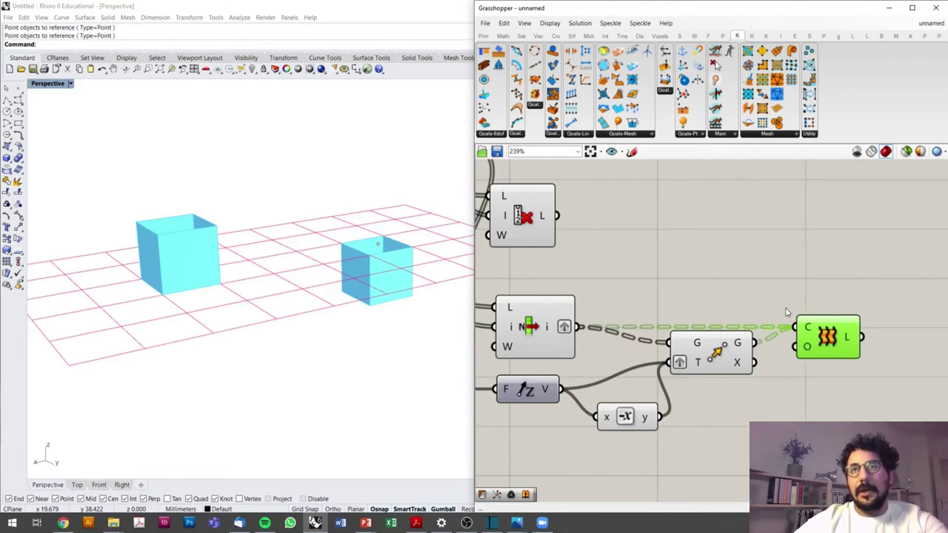
{"action": "double_click", "coordinate": [778, 230]}
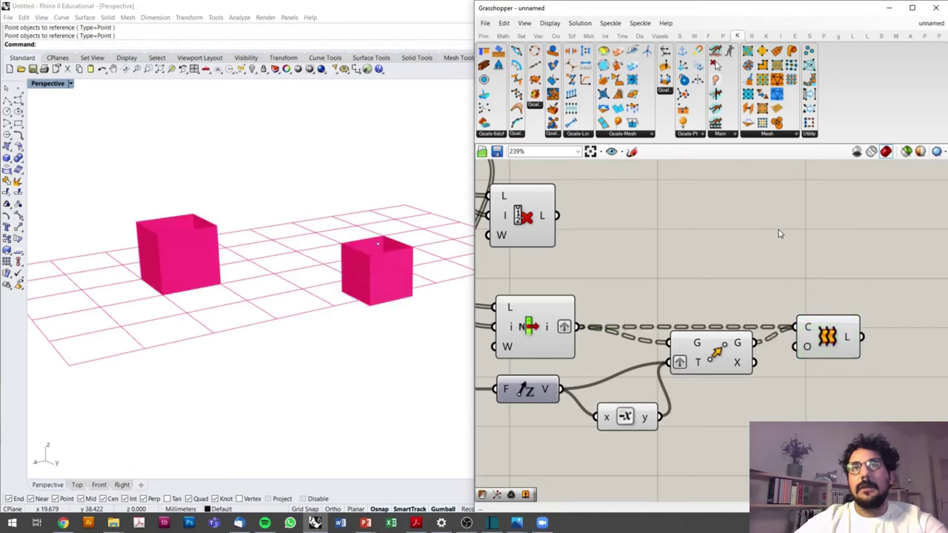
Add Boundary Surfaces fed by List Item's L output, giving a floor slab with two openings
{"action": "left_click", "coordinate": [715, 65]}
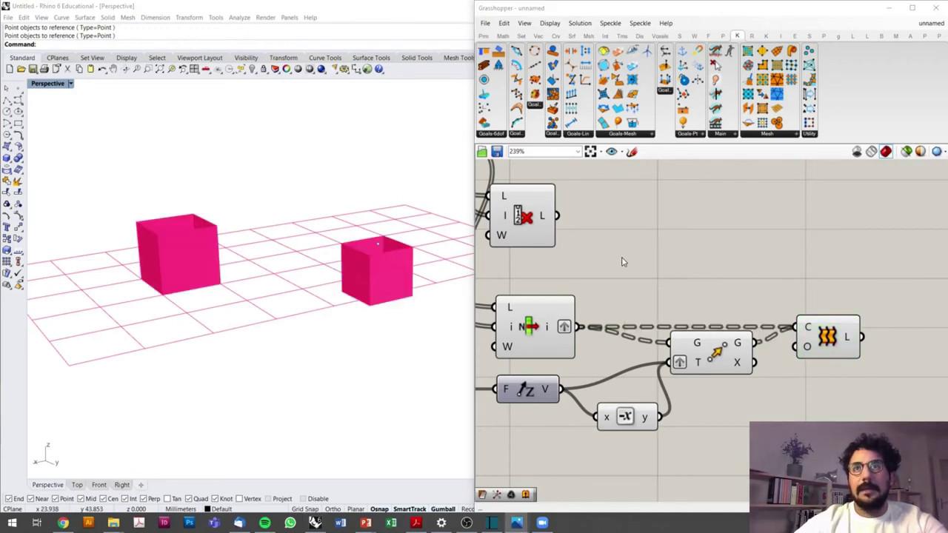
{"action": "double_click", "coordinate": [663, 219]}
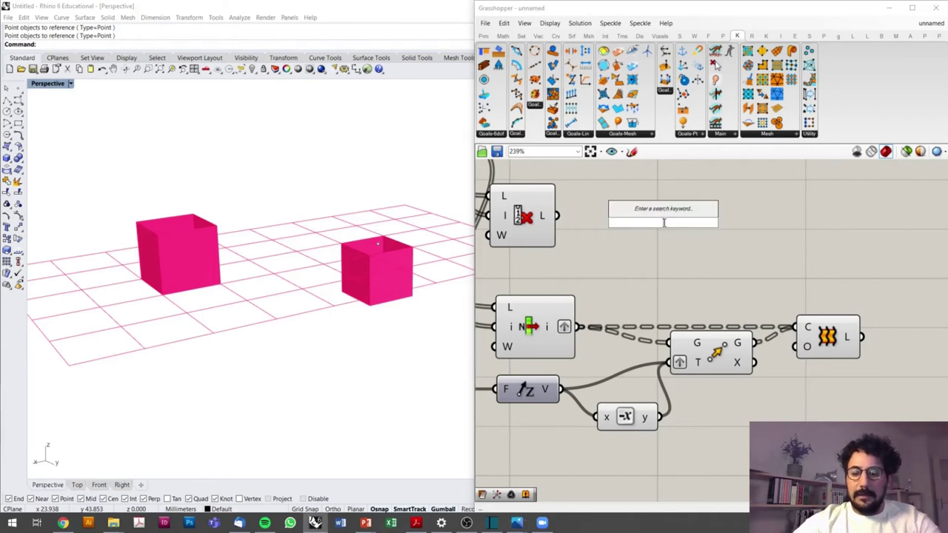
{"action": "type", "text": "boun"}
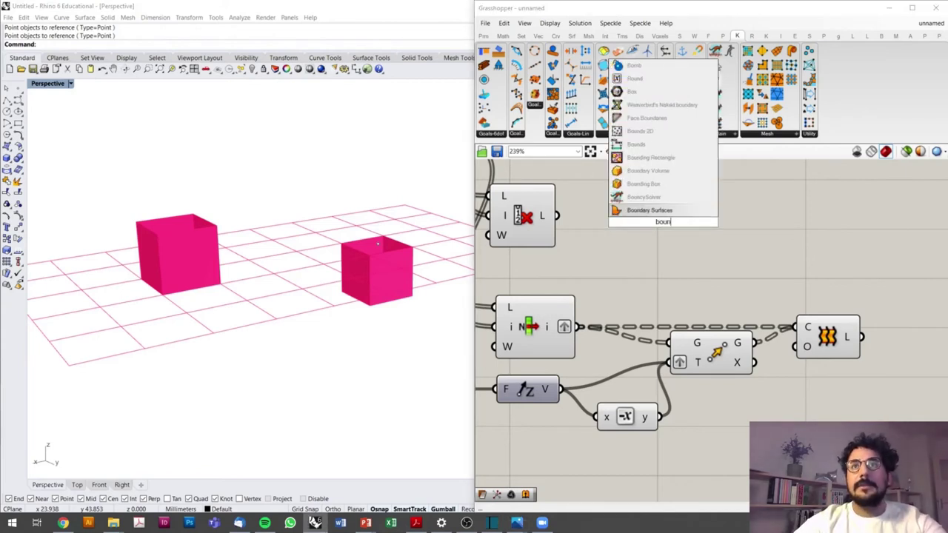
{"action": "left_click", "coordinate": [629, 211]}
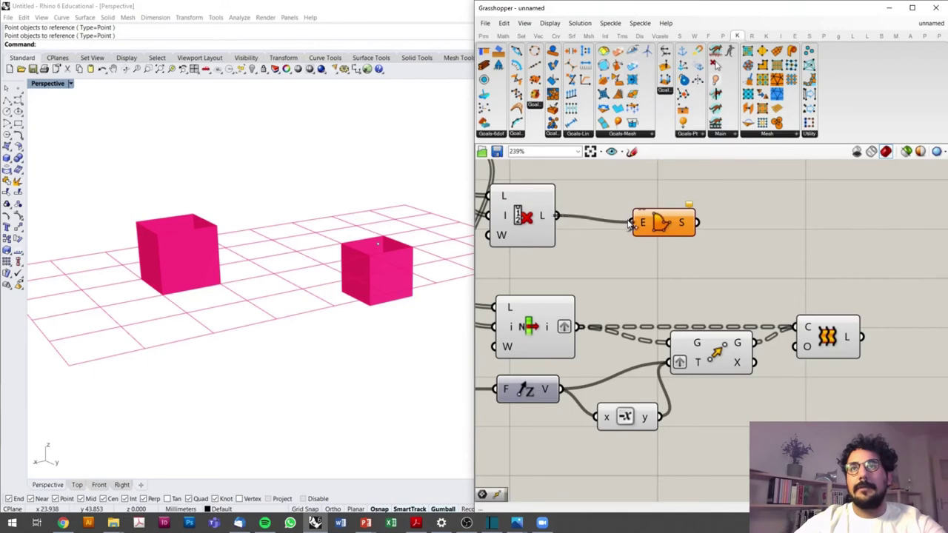
{"action": "left_click_drag", "start_coordinate": [563, 217], "coordinate": [822, 222]}
{"action": "mouse_move", "coordinate": [304, 281]}
{"action": "right_mouse_down"}
{"action": "mouse_move", "coordinate": [417, 281]}
{"action": "mouse_move", "coordinate": [297, 309]}
{"action": "mouse_move", "coordinate": [300, 349]}
{"action": "mouse_move", "coordinate": [300, 288]}
{"action": "right_mouse_up"}
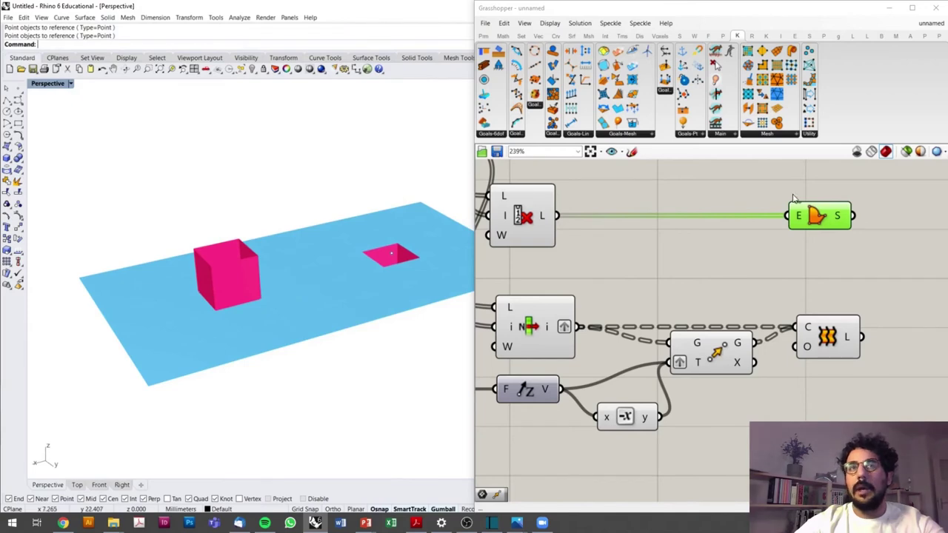
{"action": "scroll", "coordinate": [711, 311], "scroll_direction": "down", "scroll_amount": 5}
{"action": "scroll", "coordinate": [711, 311], "scroll_direction": "up", "scroll_amount": 6}
{"action": "double_click", "coordinate": [729, 300]}
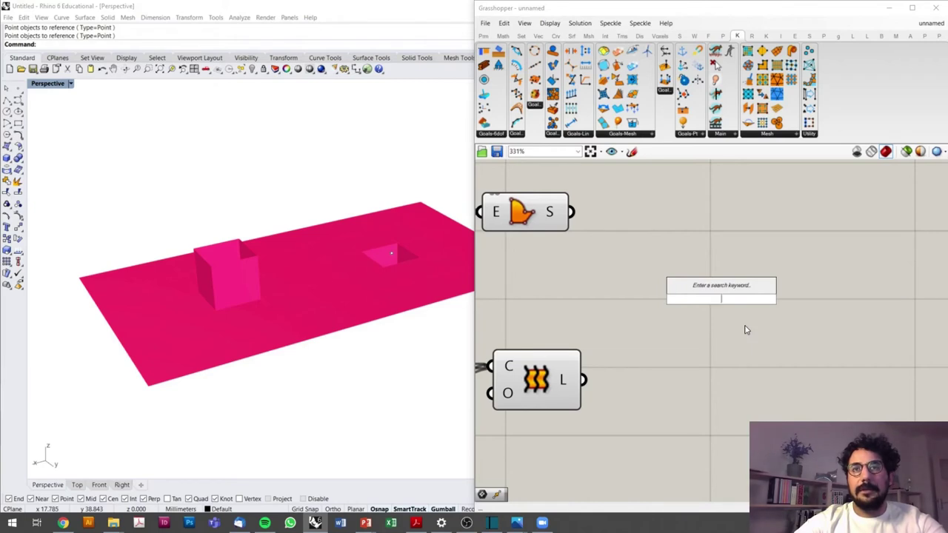
Add a Mesh Surface component fed by the Boundary Surfaces output
{"action": "type", "text": "me"}
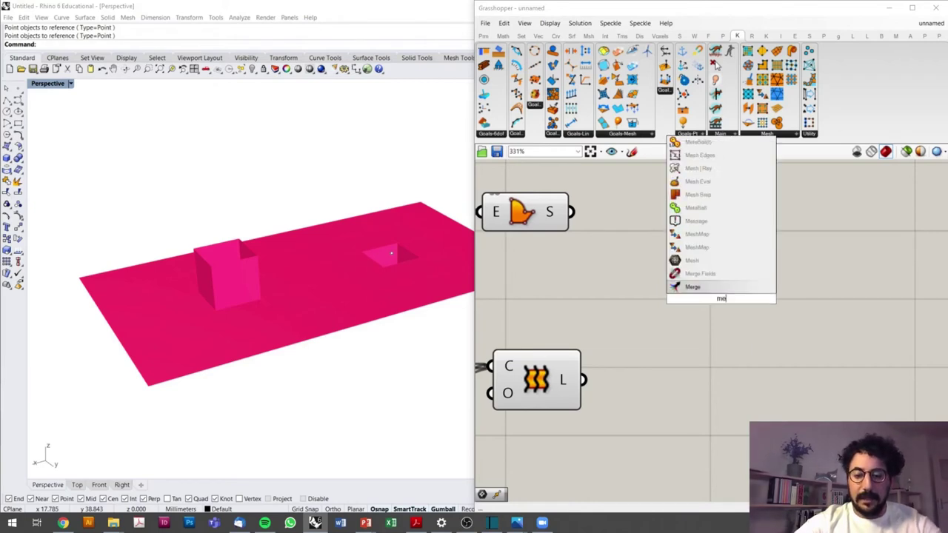
{"action": "type", "text": "sh"}
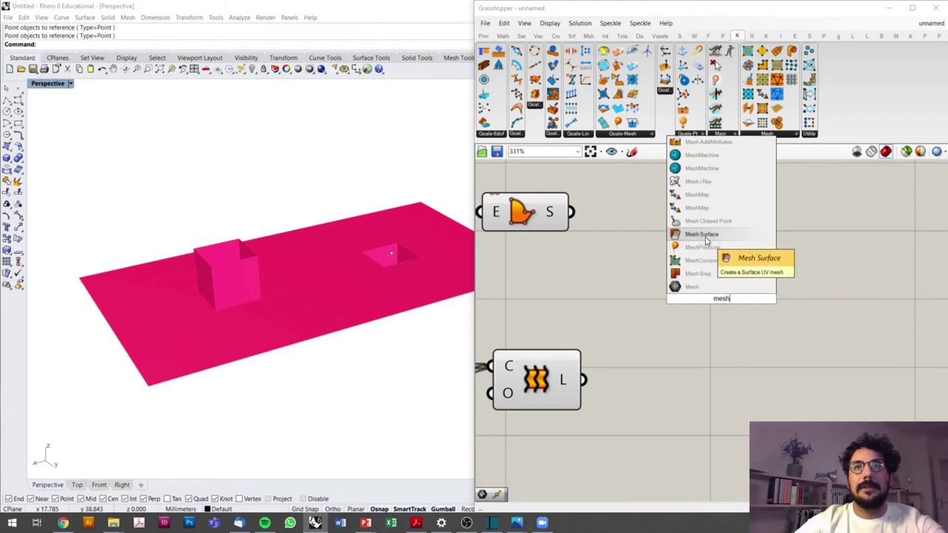
{"action": "left_click", "coordinate": [702, 236]}
{"action": "mouse_move", "coordinate": [603, 224]}
{"action": "left_mouse_down"}
{"action": "mouse_move", "coordinate": [779, 246]}
{"action": "mouse_move", "coordinate": [808, 259]}
{"action": "left_mouse_up"}
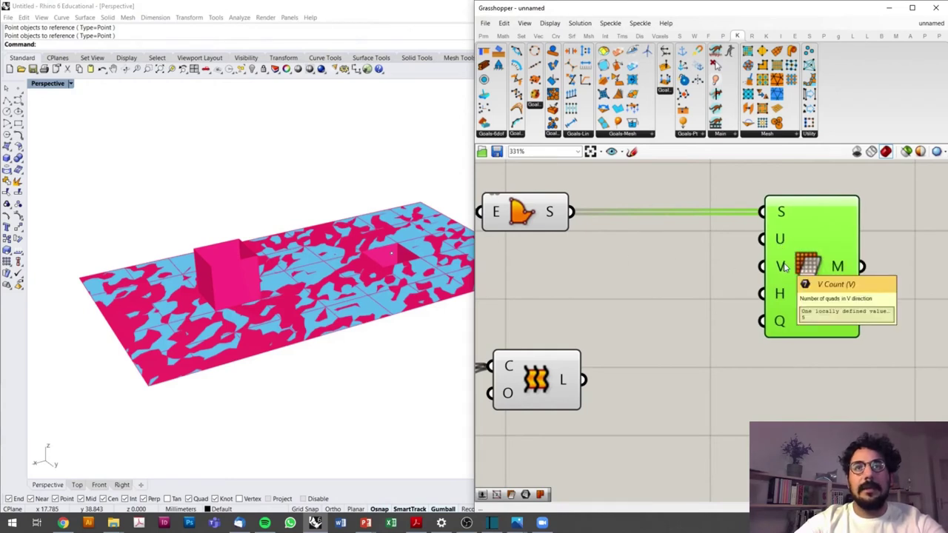
{"action": "left_click", "coordinate": [698, 281]}
Drive the Mesh Surface V Count with a new number slider and preview the mesh
{"action": "double_click", "coordinate": [697, 278]}
{"action": "type", "text": "slider"}
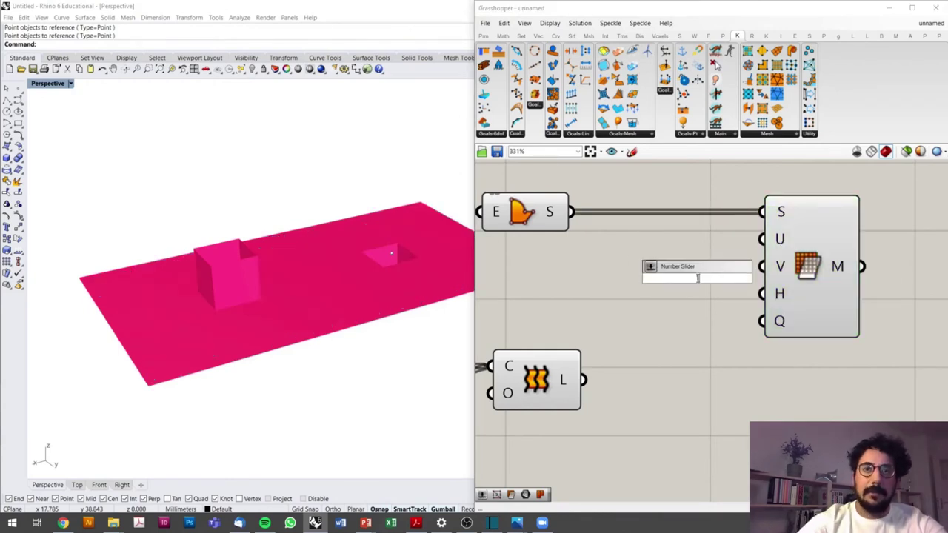
{"action": "key", "text": "Return"}
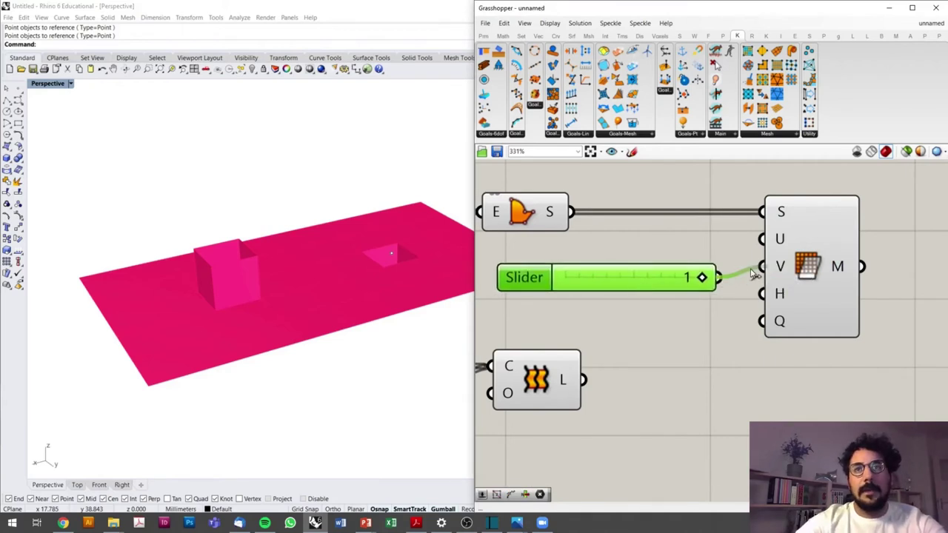
{"action": "left_click_drag", "start_coordinate": [752, 272], "coordinate": [759, 267]}
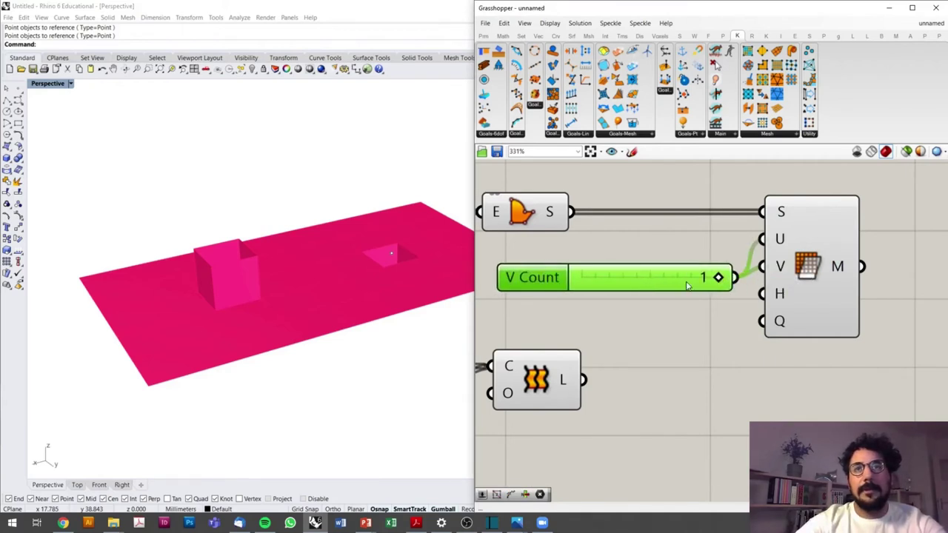
{"action": "scroll", "coordinate": [666, 281], "scroll_direction": "down", "scroll_amount": 2}
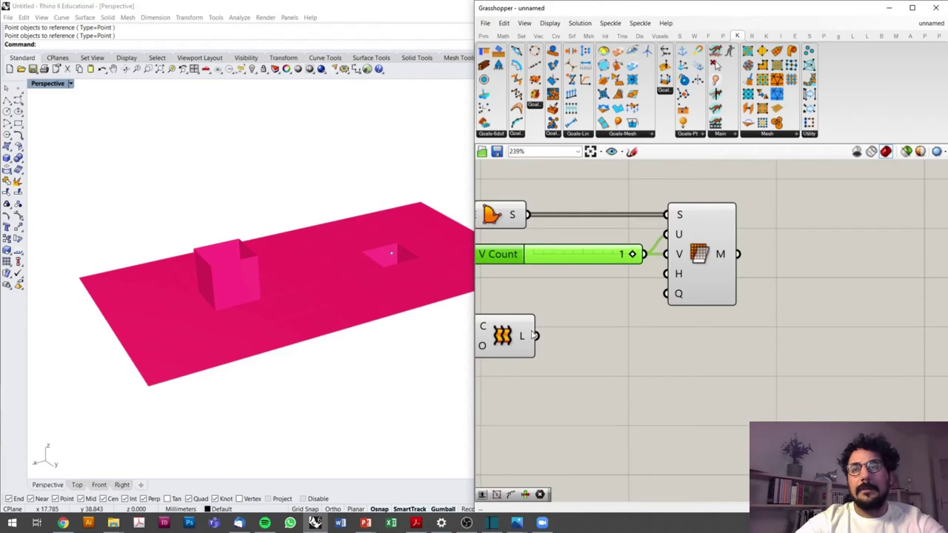
{"action": "left_click", "coordinate": [510, 345]}
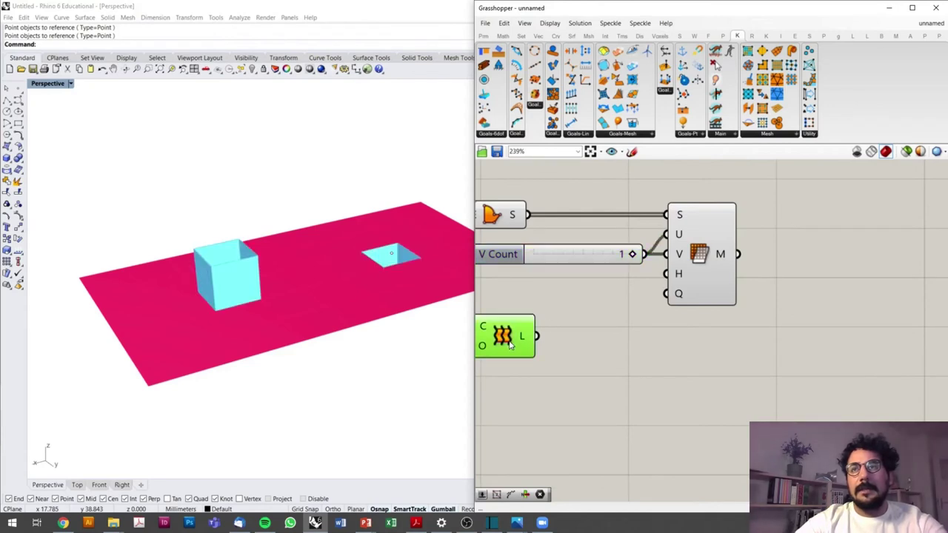
{"action": "left_click", "coordinate": [695, 234]}
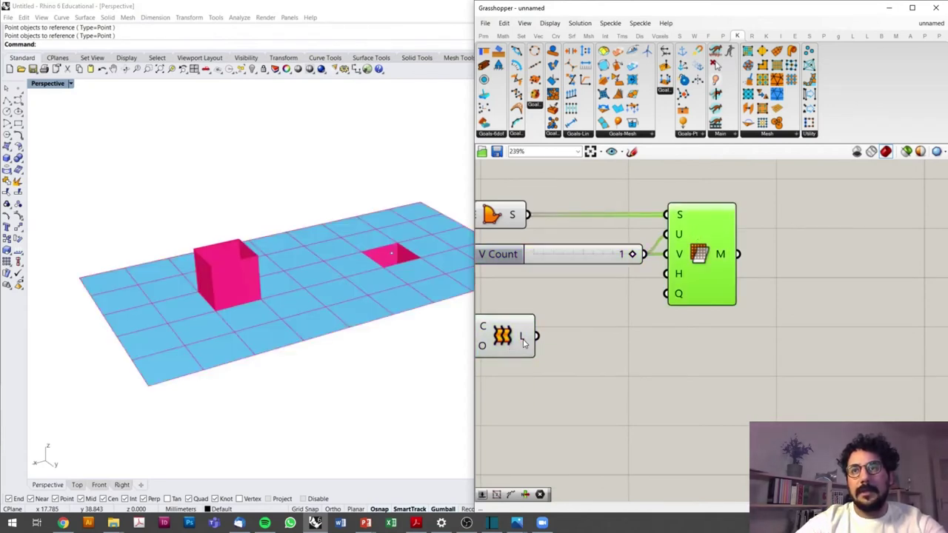
{"action": "double_click", "coordinate": [565, 356]}
Add a panel below the solver showing its output
{"action": "type", "text": "panel"}
{"action": "key", "text": "Return"}
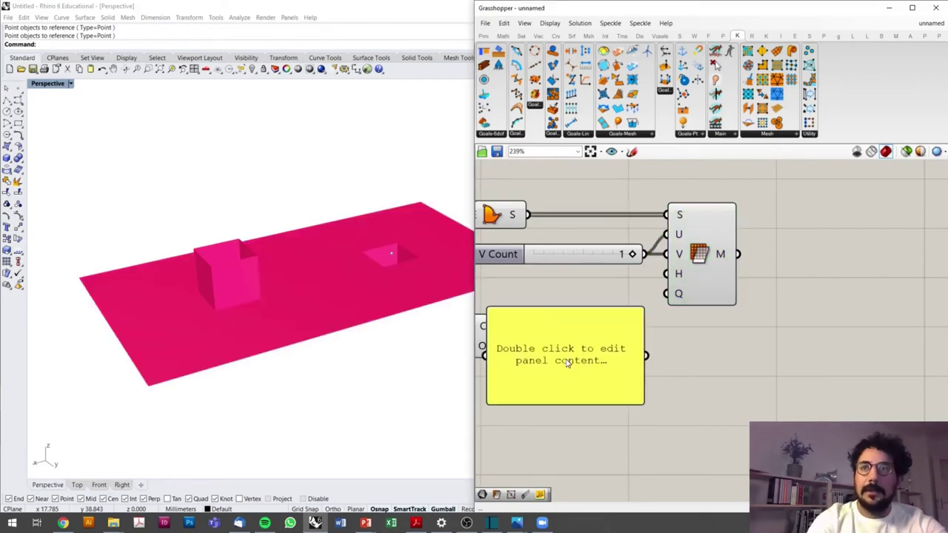
{"action": "left_click_drag", "start_coordinate": [565, 355], "coordinate": [622, 386]}
{"action": "left_click_drag", "start_coordinate": [540, 339], "coordinate": [557, 392]}
{"action": "scroll", "coordinate": [626, 370], "scroll_direction": "down", "scroll_amount": 2}
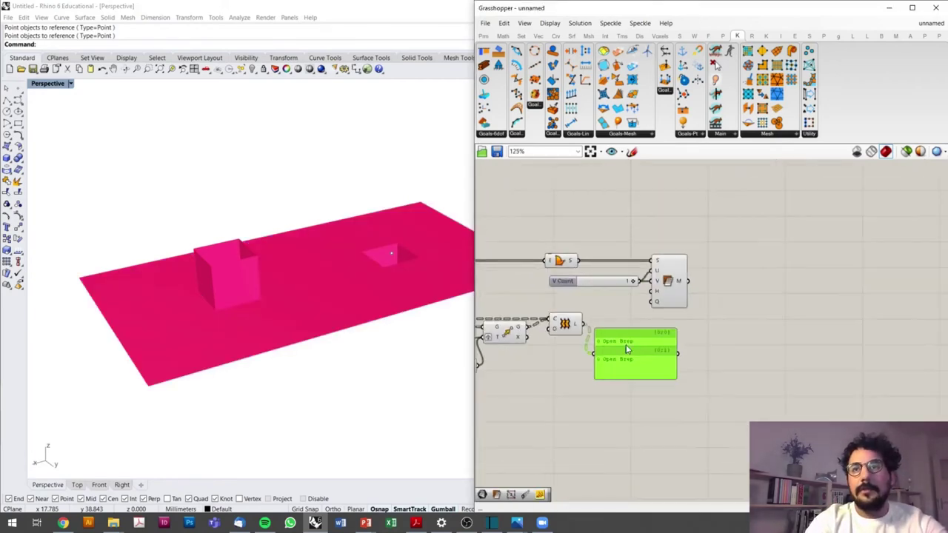
{"action": "scroll", "coordinate": [631, 383], "scroll_direction": "up", "scroll_amount": 4}
{"action": "scroll", "coordinate": [631, 384], "scroll_direction": "down", "scroll_amount": 3}
{"action": "scroll", "coordinate": [600, 375], "scroll_direction": "up", "scroll_amount": 2}
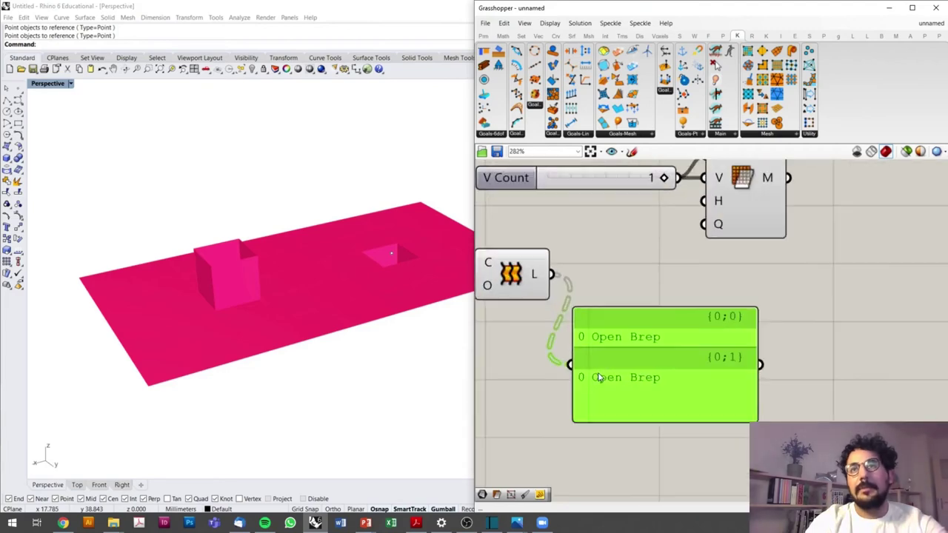
Shift the slider and Mesh Surface components to the right
{"action": "right_click_drag", "start_coordinate": [622, 307], "coordinate": [622, 370]}
{"action": "right_click_drag", "start_coordinate": [694, 275], "coordinate": [702, 384]}
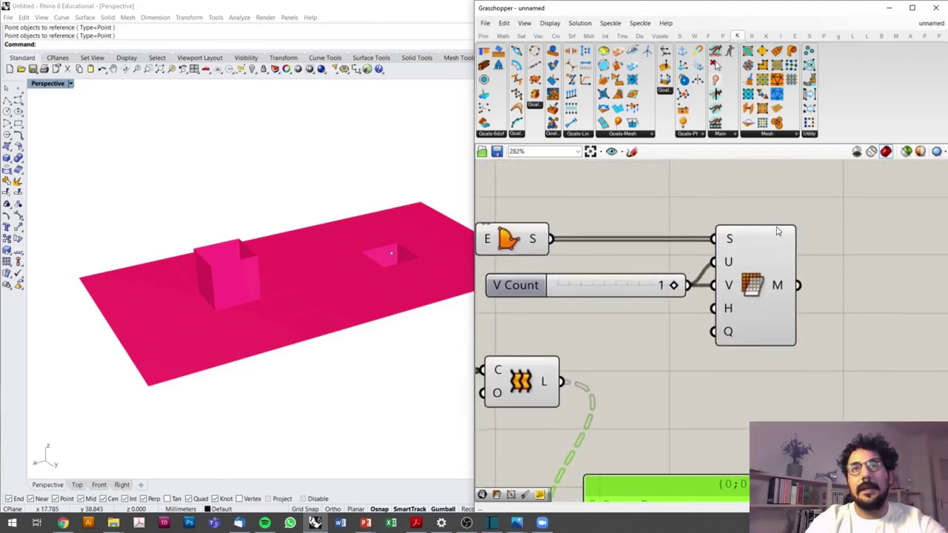
{"action": "scroll", "coordinate": [748, 281], "scroll_direction": "down", "scroll_amount": 2}
{"action": "scroll", "coordinate": [749, 281], "scroll_direction": "up", "scroll_amount": 1}
{"action": "left_click_drag", "start_coordinate": [773, 337], "coordinate": [548, 263]}
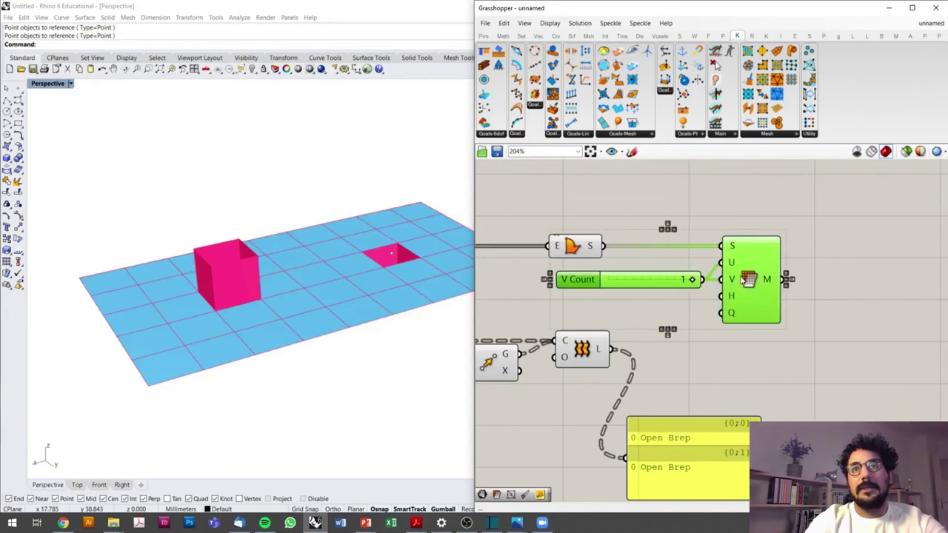
{"action": "left_click_drag", "start_coordinate": [749, 282], "coordinate": [801, 282]}
{"action": "left_click", "coordinate": [726, 342]}
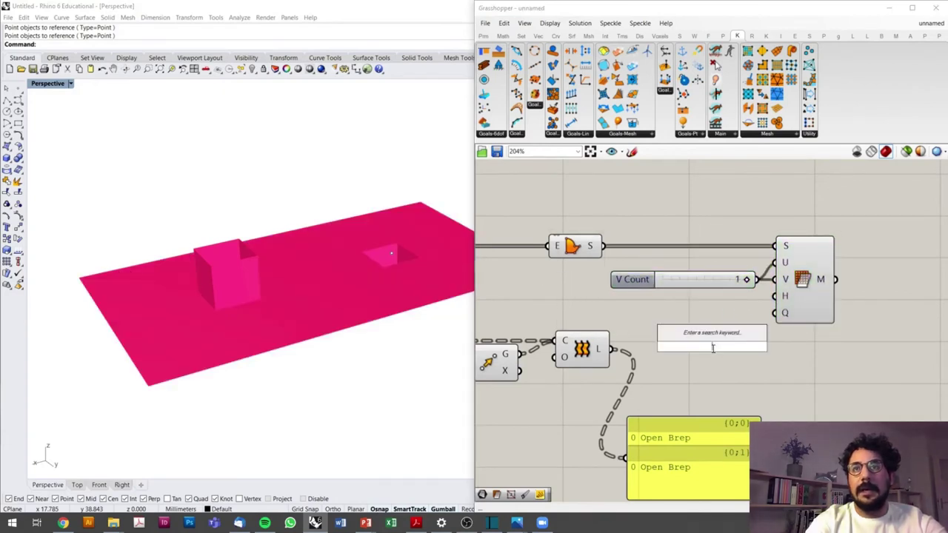
Add Deconstruct Brep on the solver output, flattening its faces and the mesh surface input
{"action": "double_click", "coordinate": [713, 347]}
{"action": "type", "text": "de"}
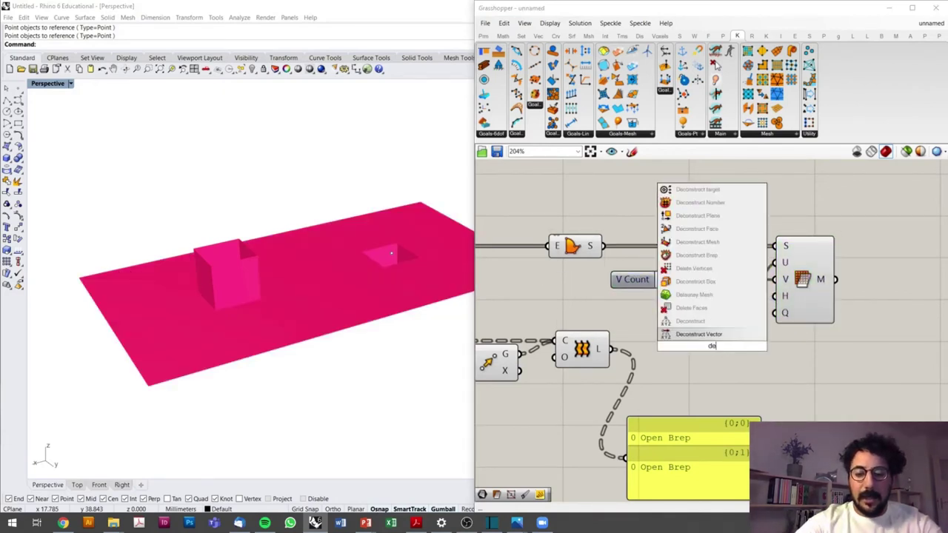
{"action": "type", "text": "constr"}
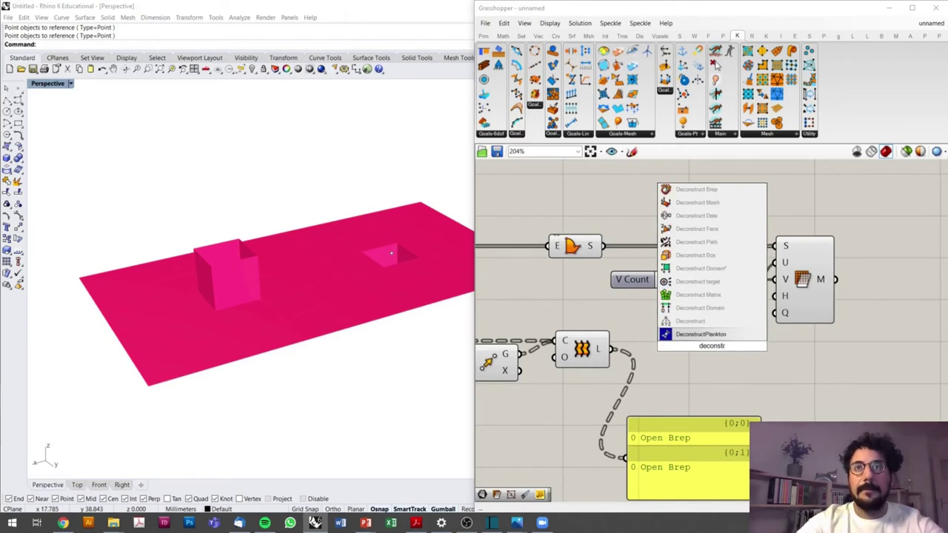
{"action": "left_click", "coordinate": [693, 194]}
{"action": "mouse_move", "coordinate": [671, 352]}
{"action": "left_mouse_down"}
{"action": "mouse_move", "coordinate": [682, 347]}
{"action": "mouse_move", "coordinate": [669, 349]}
{"action": "mouse_move", "coordinate": [682, 358]}
{"action": "mouse_move", "coordinate": [776, 246]}
{"action": "left_mouse_up"}
{"action": "left_click", "coordinate": [803, 314]}
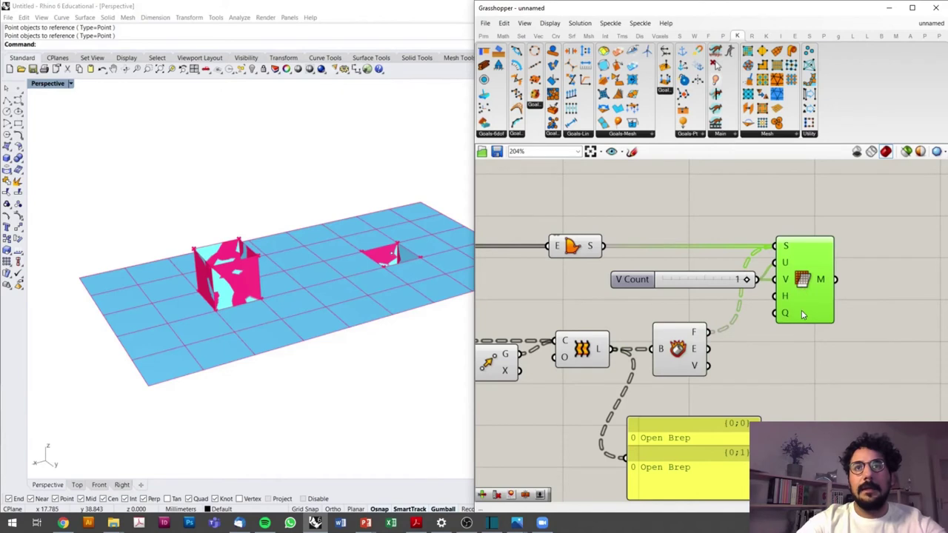
{"action": "right_click", "coordinate": [695, 336]}
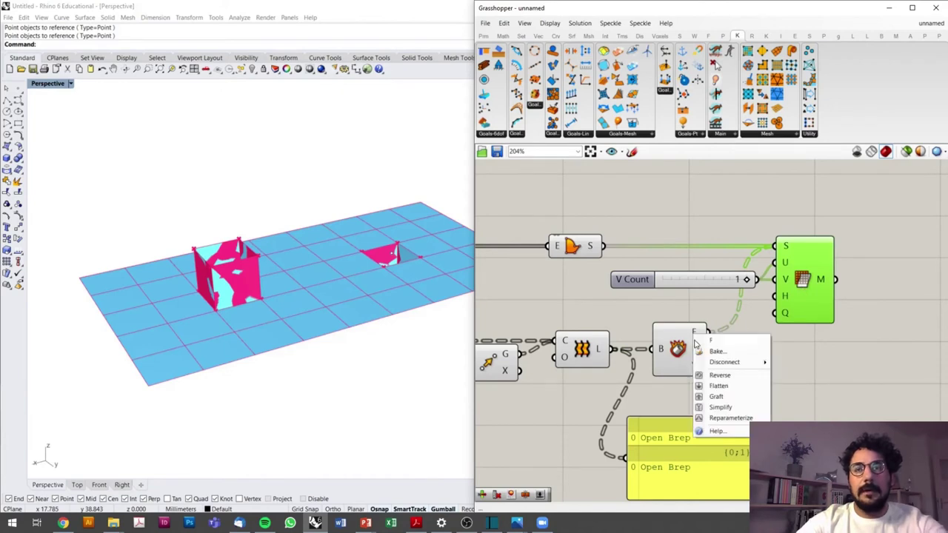
{"action": "left_click", "coordinate": [715, 386]}
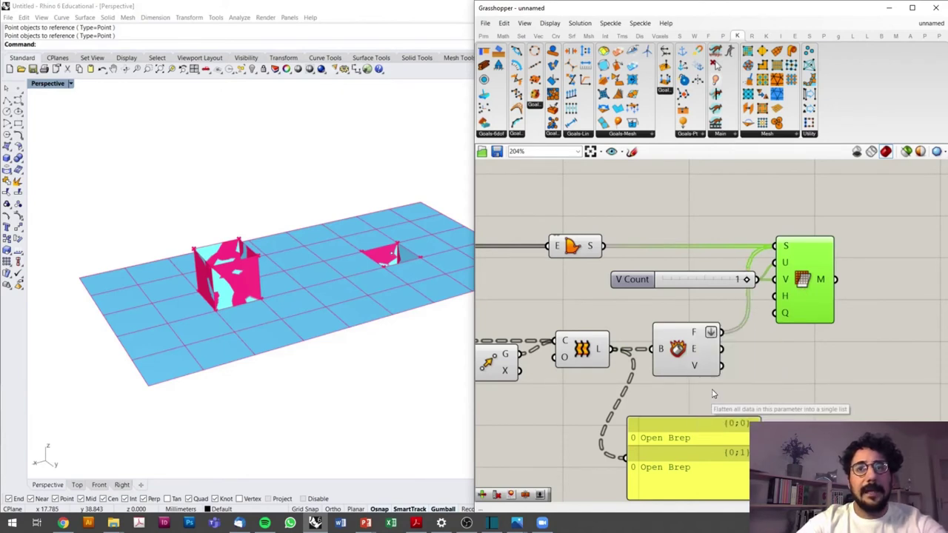
{"action": "right_click", "coordinate": [787, 252]}
{"action": "left_click", "coordinate": [800, 326]}
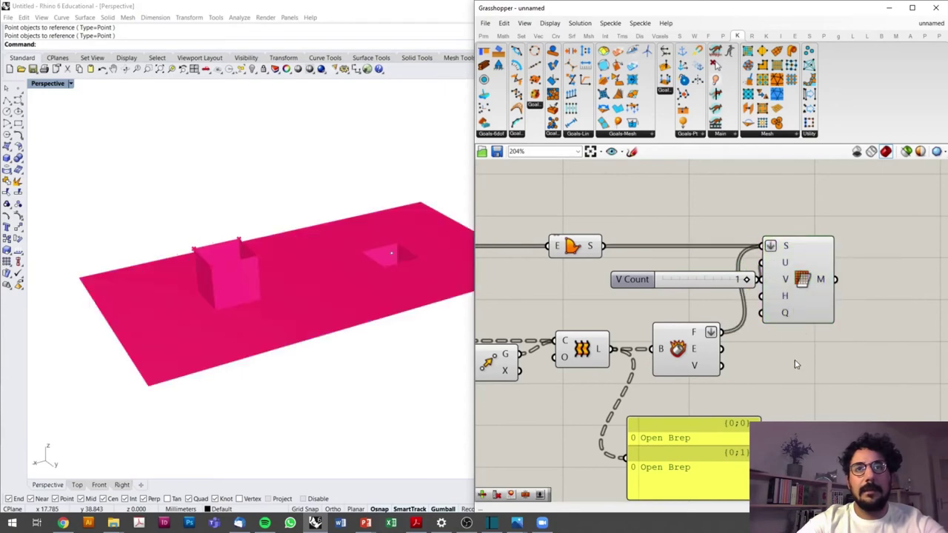
{"action": "left_click_drag", "start_coordinate": [803, 278], "coordinate": [820, 279]}
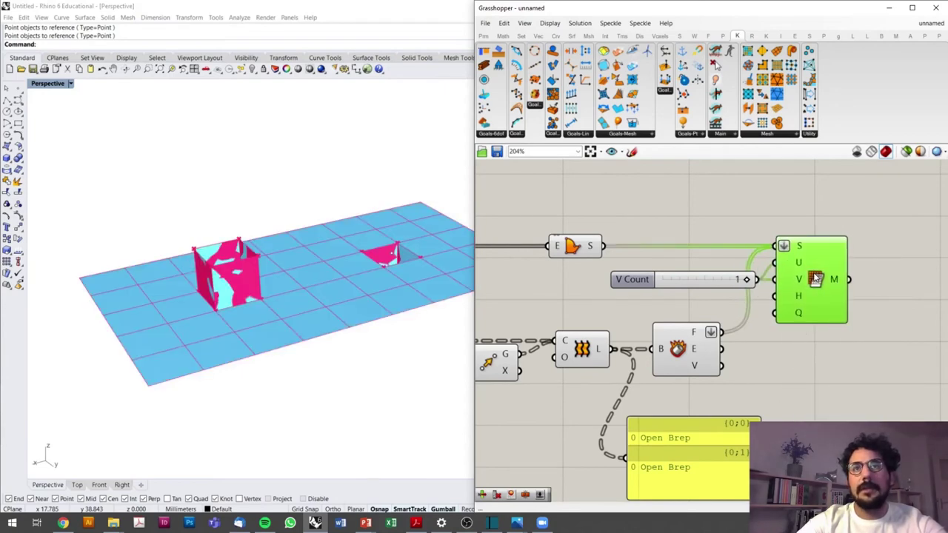
Move the panel beside Mesh Surface and connect its M output to it
{"action": "scroll", "coordinate": [820, 279], "scroll_direction": "up", "scroll_amount": 3}
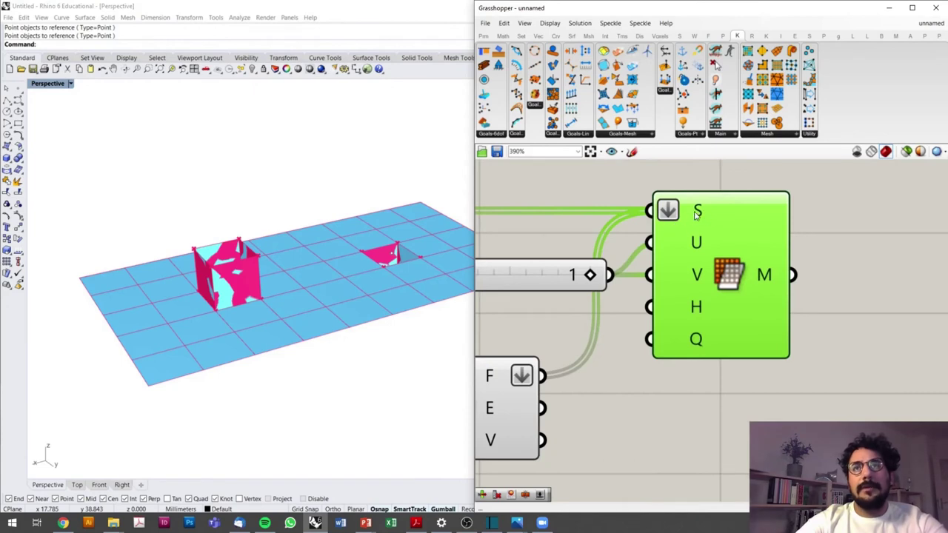
{"action": "scroll", "coordinate": [560, 256], "scroll_direction": "down", "scroll_amount": 5}
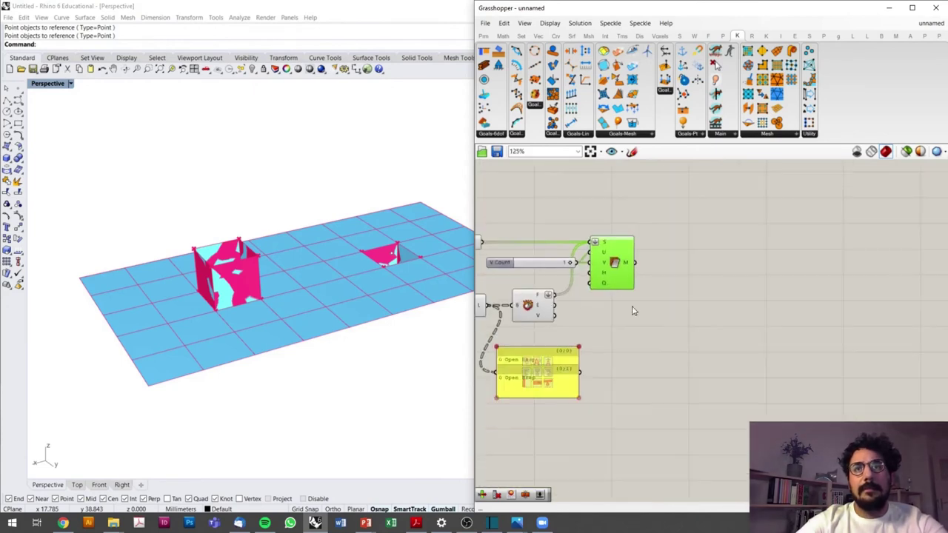
{"action": "left_click", "coordinate": [572, 374]}
{"action": "left_click_drag", "start_coordinate": [572, 375], "coordinate": [645, 336]}
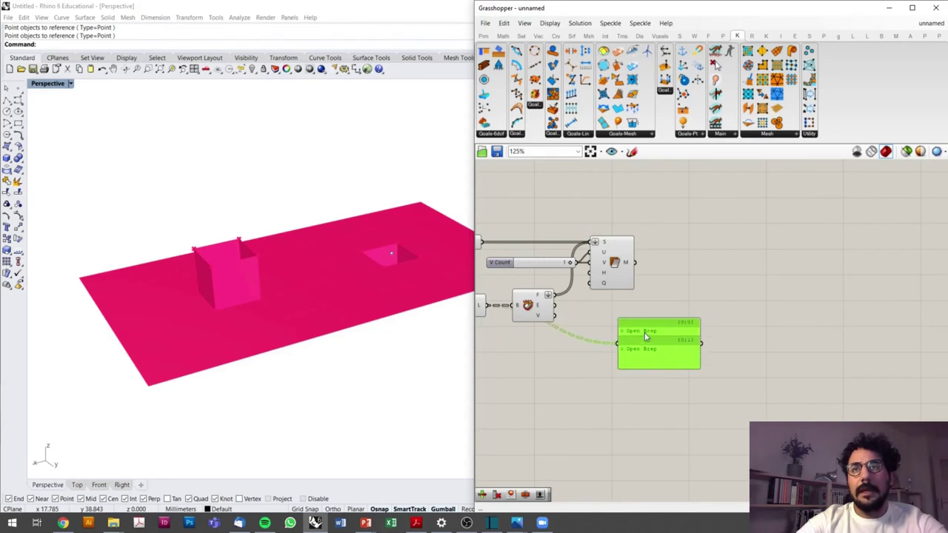
{"action": "mouse_move", "coordinate": [635, 262]}
{"action": "left_mouse_down"}
{"action": "mouse_move", "coordinate": [619, 343]}
{"action": "mouse_move", "coordinate": [690, 291]}
{"action": "mouse_move", "coordinate": [696, 496]}
{"action": "left_mouse_up"}
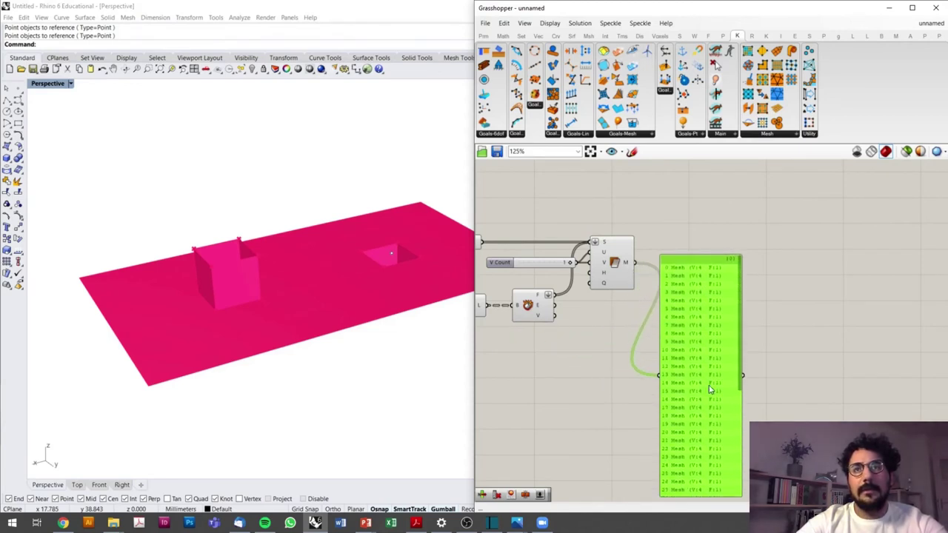
Delete the inspection panel and wire the surface meshes into a Mesh Brep component
{"action": "scroll", "coordinate": [743, 352], "scroll_direction": "down", "scroll_amount": 3}
{"action": "scroll", "coordinate": [742, 348], "scroll_direction": "down", "scroll_amount": 2}
{"action": "scroll", "coordinate": [740, 326], "scroll_direction": "up", "scroll_amount": 5}
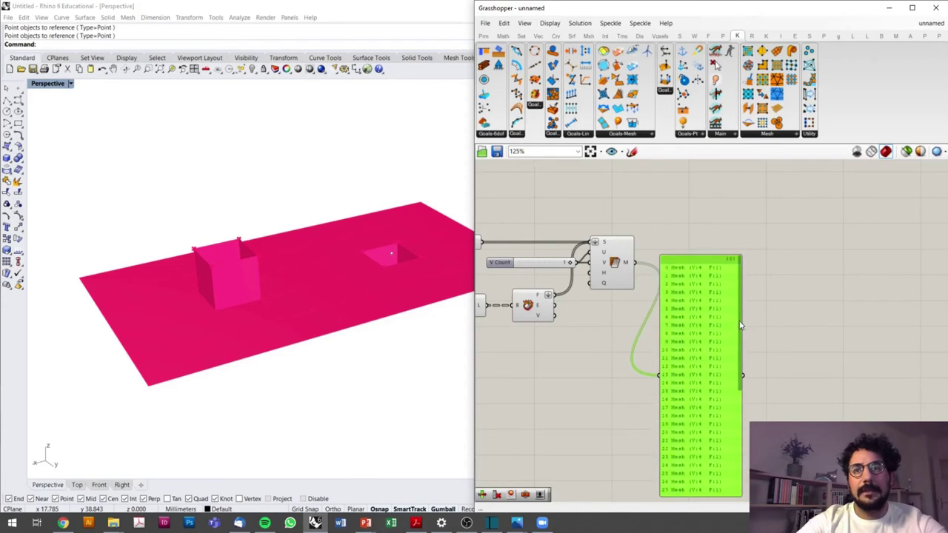
{"action": "key", "text": "Delete"}
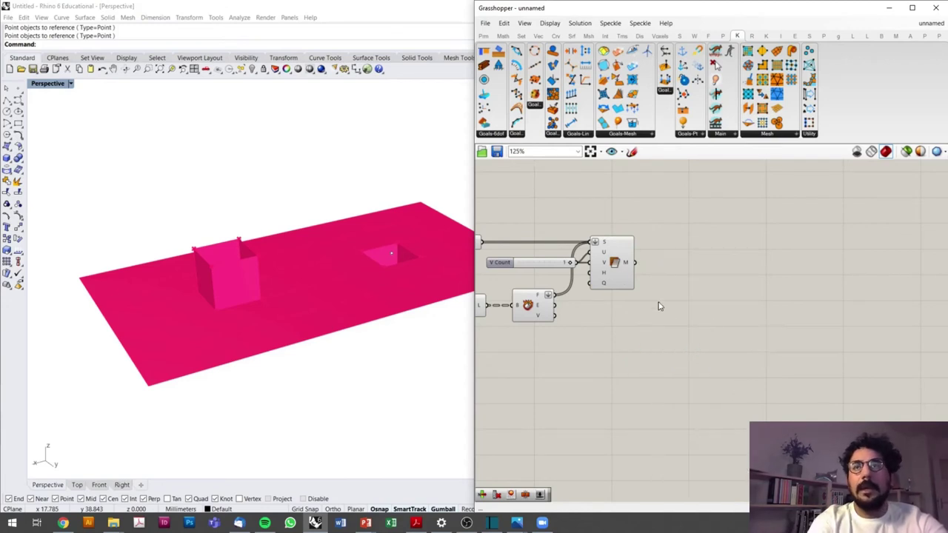
{"action": "left_click", "coordinate": [625, 282]}
{"action": "left_click", "coordinate": [662, 289]}
{"action": "double_click", "coordinate": [662, 289]}
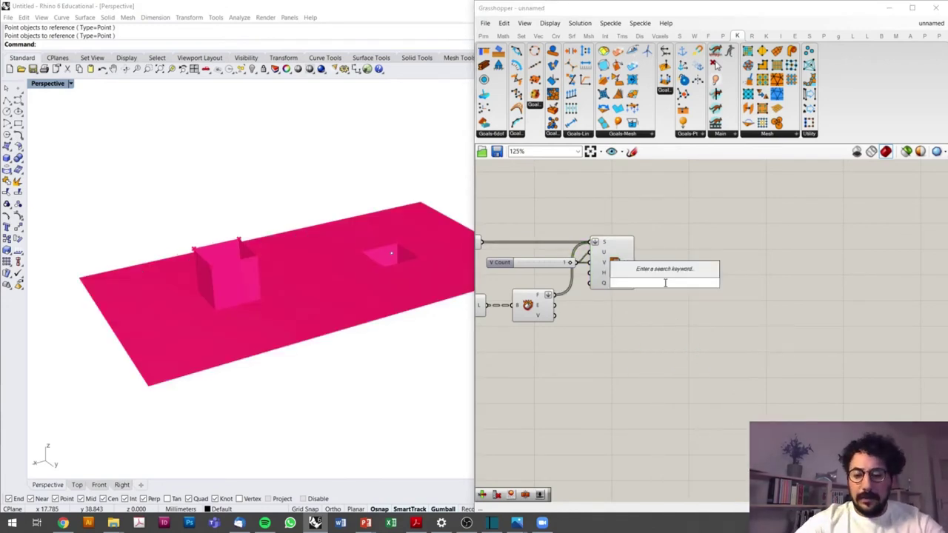
{"action": "type", "text": "mesh"}
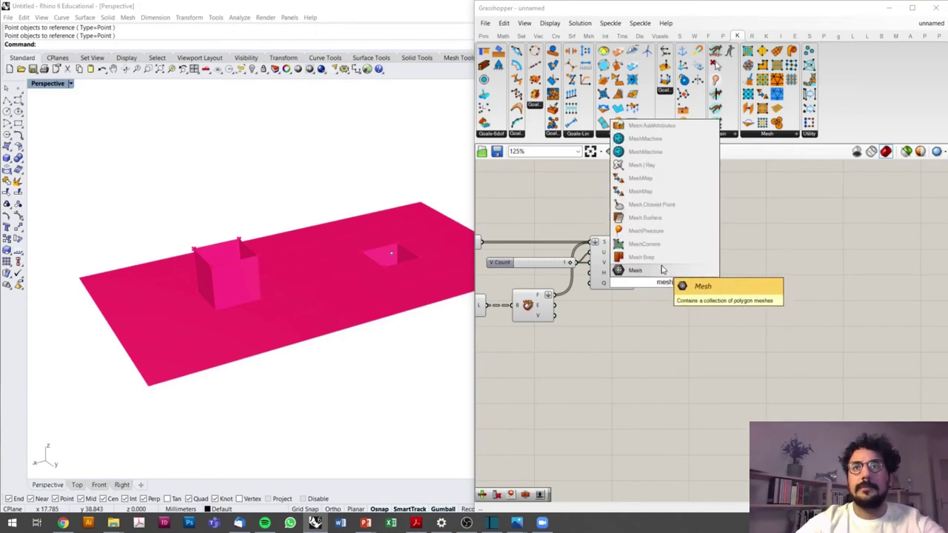
{"action": "left_click", "coordinate": [662, 266]}
{"action": "scroll", "coordinate": [645, 266], "scroll_direction": "up", "scroll_amount": 5}
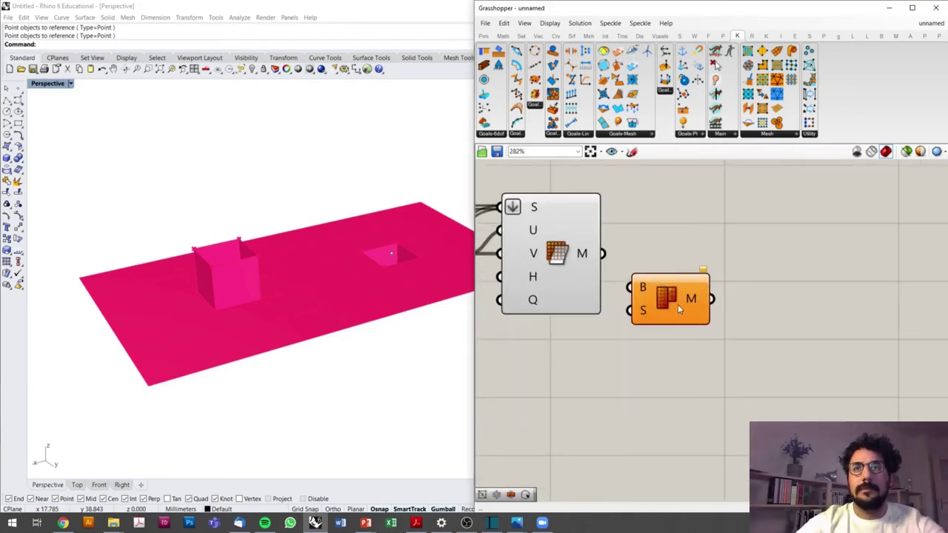
{"action": "left_click_drag", "start_coordinate": [690, 289], "coordinate": [697, 265]}
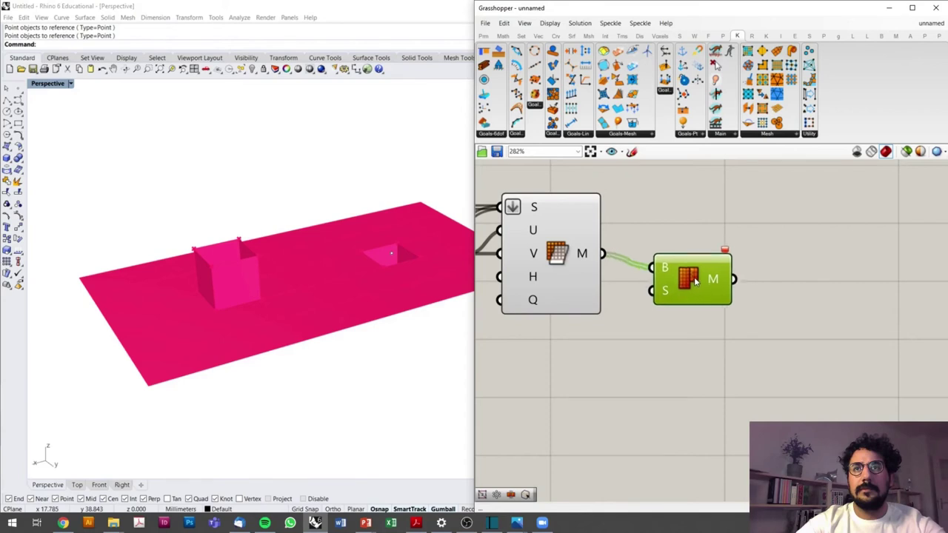
Replace Mesh Brep with a Mesh Join component fed by the surface meshes
{"action": "key", "text": "Delete"}
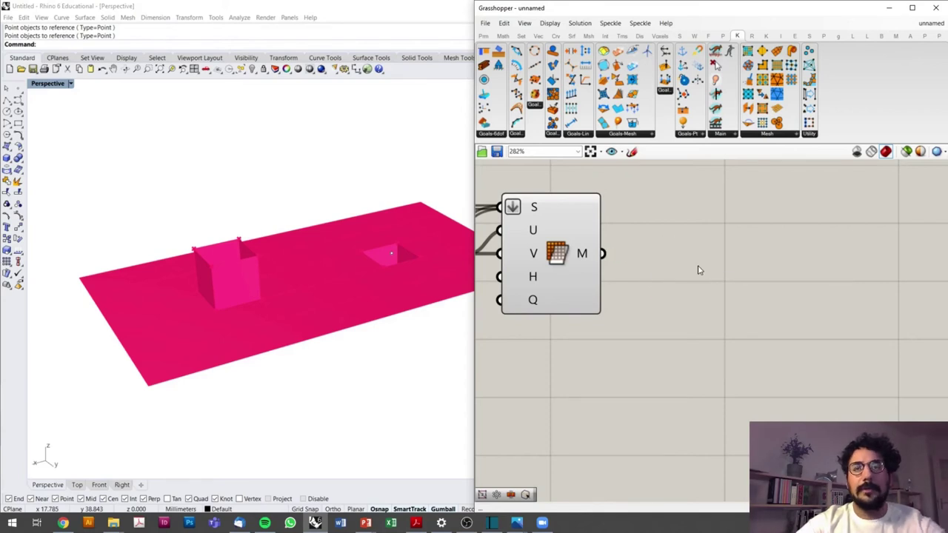
{"action": "double_click", "coordinate": [698, 266]}
{"action": "type", "text": "meshjoin"}
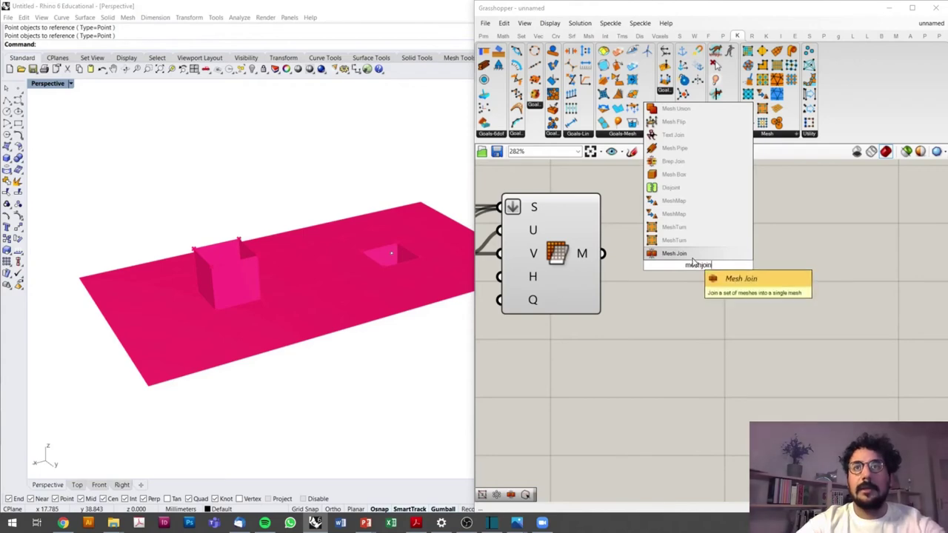
{"action": "left_click", "coordinate": [694, 255]}
{"action": "left_click_drag", "start_coordinate": [636, 269], "coordinate": [655, 265]}
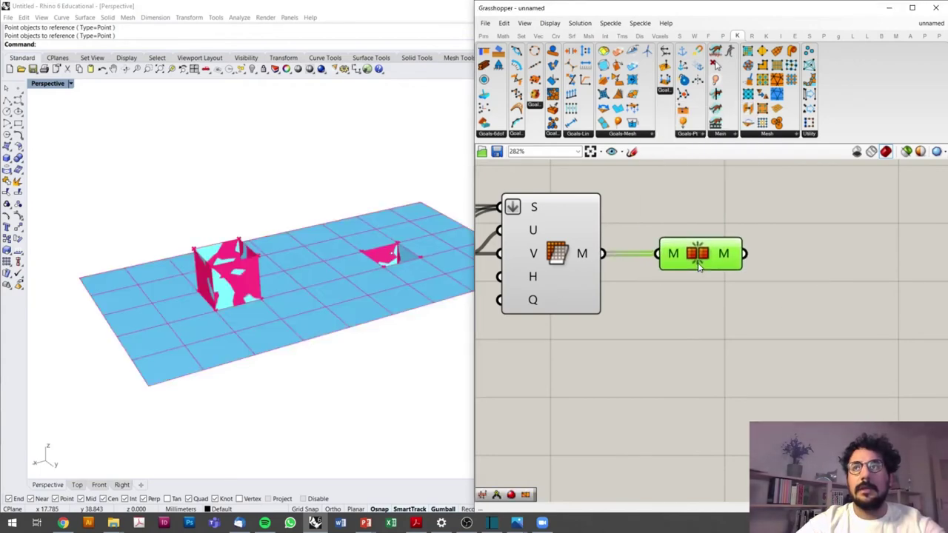
{"action": "scroll", "coordinate": [266, 287], "scroll_direction": "up", "scroll_amount": 3}
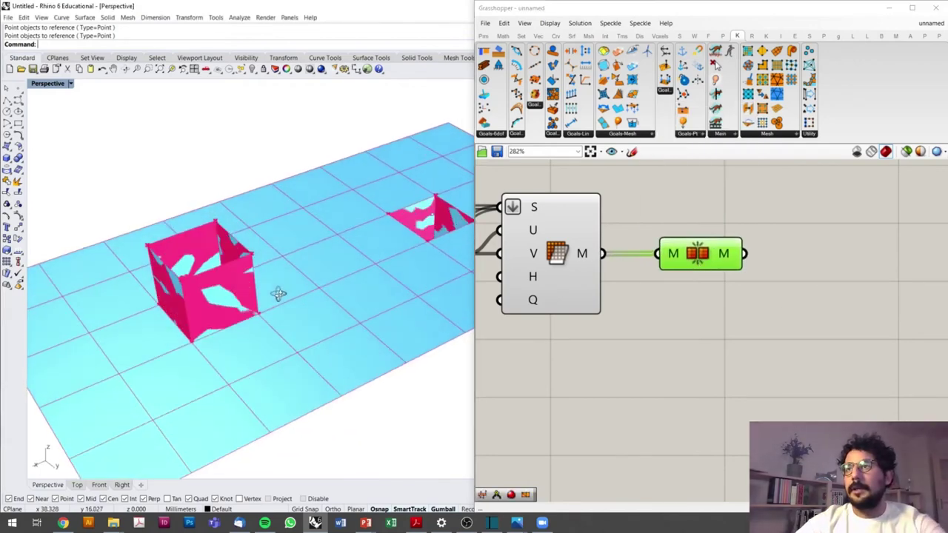
Turn off preview for every component in the definition
{"action": "left_click", "coordinate": [571, 255]}
{"action": "middle_click", "coordinate": [570, 256]}
{"action": "scroll", "coordinate": [766, 247], "scroll_direction": "down", "scroll_amount": 2}
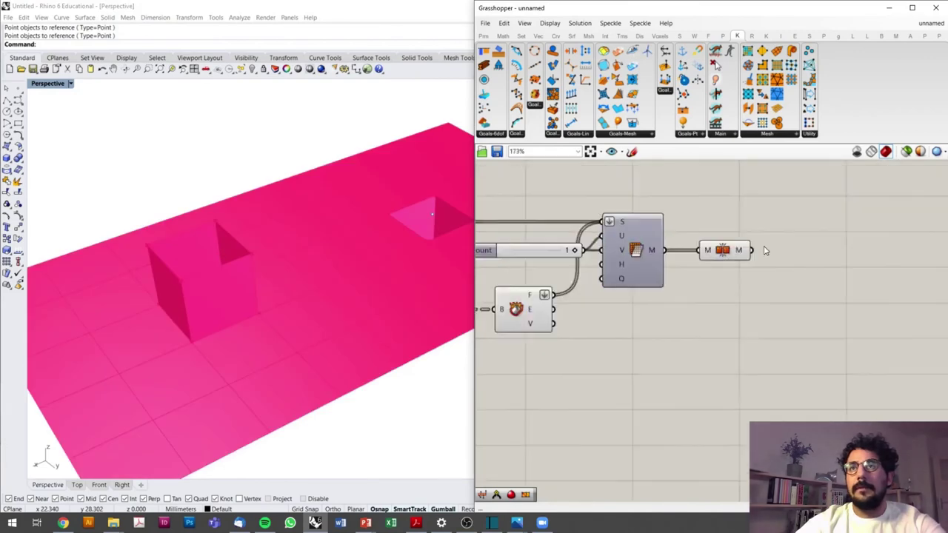
{"action": "scroll", "coordinate": [754, 255], "scroll_direction": "up", "scroll_amount": 3}
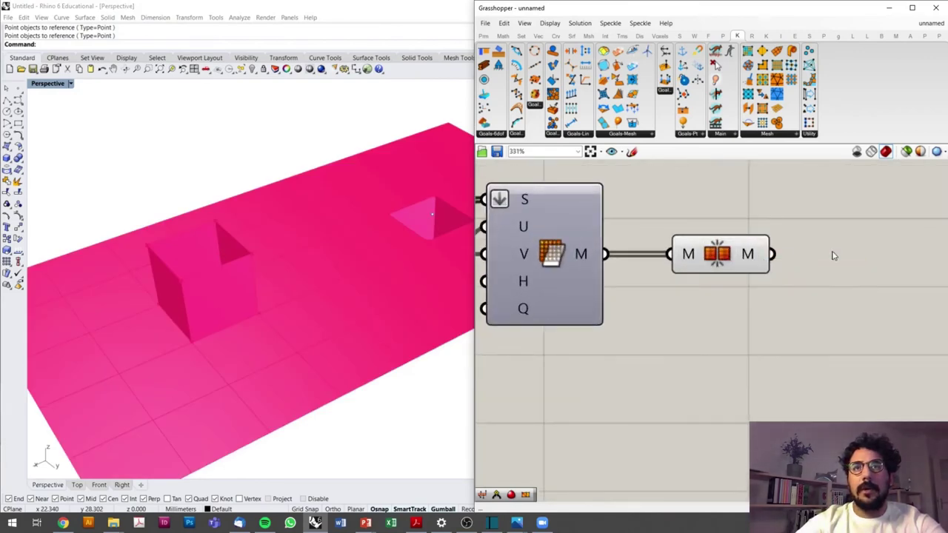
{"action": "scroll", "coordinate": [833, 257], "scroll_direction": "down", "scroll_amount": 5}
{"action": "scroll", "coordinate": [823, 226], "scroll_direction": "down", "scroll_amount": 2}
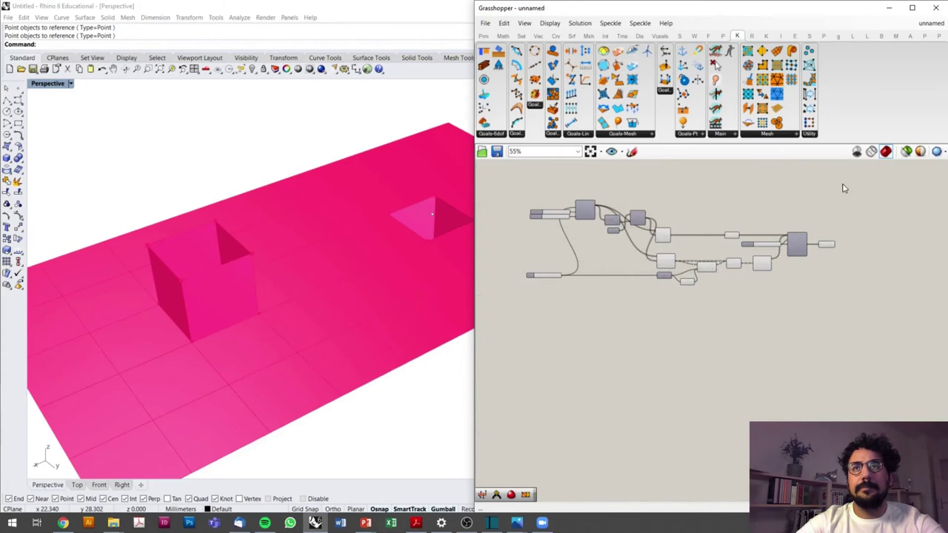
{"action": "left_click_drag", "start_coordinate": [842, 189], "coordinate": [502, 314]}
{"action": "scroll", "coordinate": [654, 252], "scroll_direction": "up", "scroll_amount": 1}
{"action": "key", "text": "space"}
{"action": "left_click", "coordinate": [687, 219]}
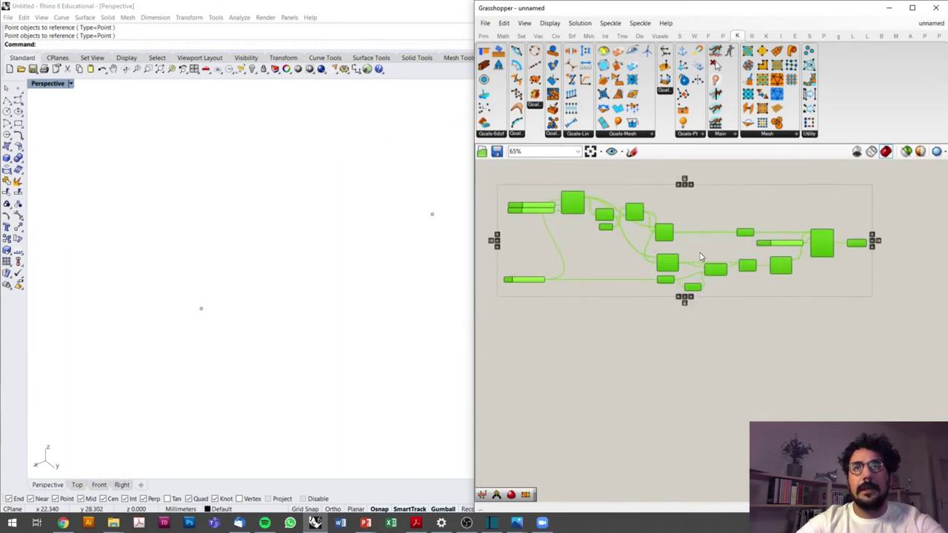
{"action": "left_click", "coordinate": [793, 312]}
Move Mesh Join further right and inspect Mesh Join and the surface mesh component
{"action": "scroll", "coordinate": [876, 236], "scroll_direction": "up", "scroll_amount": 5}
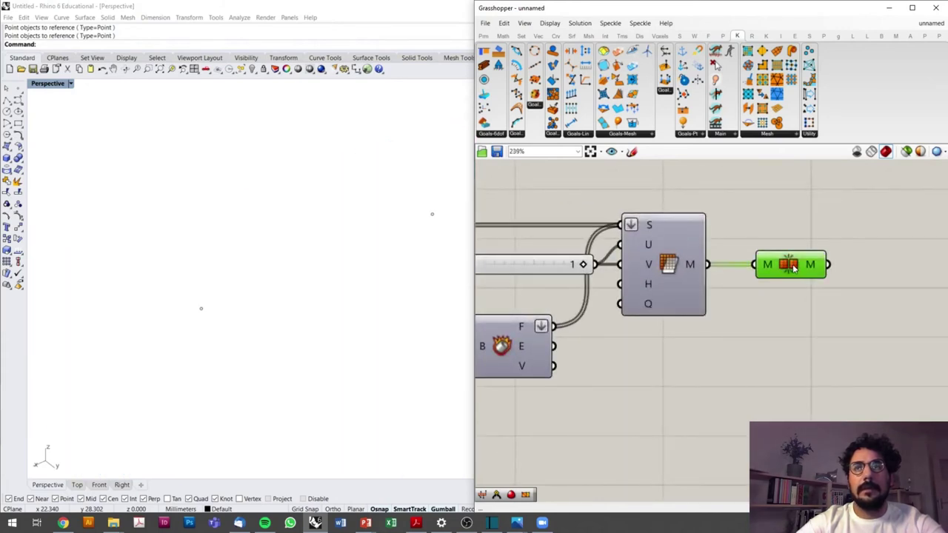
{"action": "left_click_drag", "start_coordinate": [793, 268], "coordinate": [835, 268]}
{"action": "left_click", "coordinate": [674, 286]}
{"action": "left_click", "coordinate": [827, 272]}
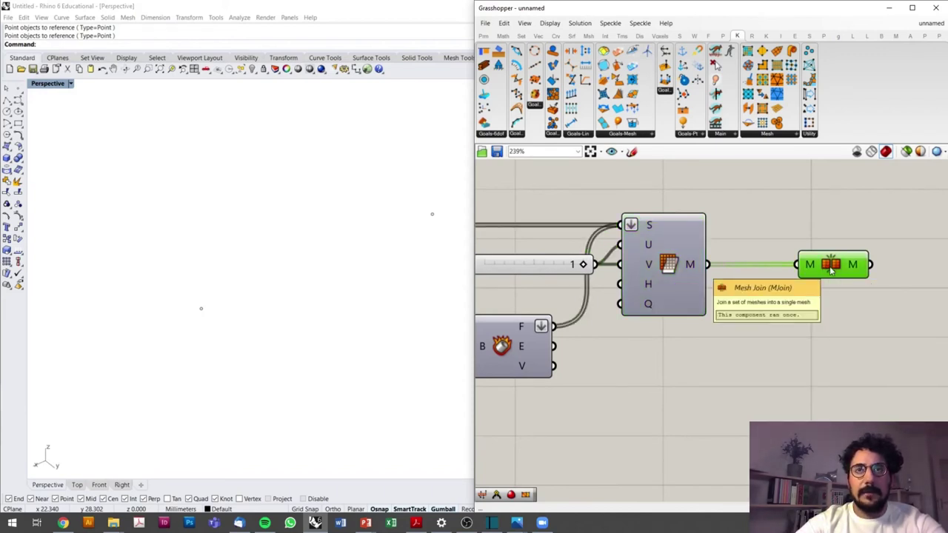
{"action": "left_click", "coordinate": [670, 274]}
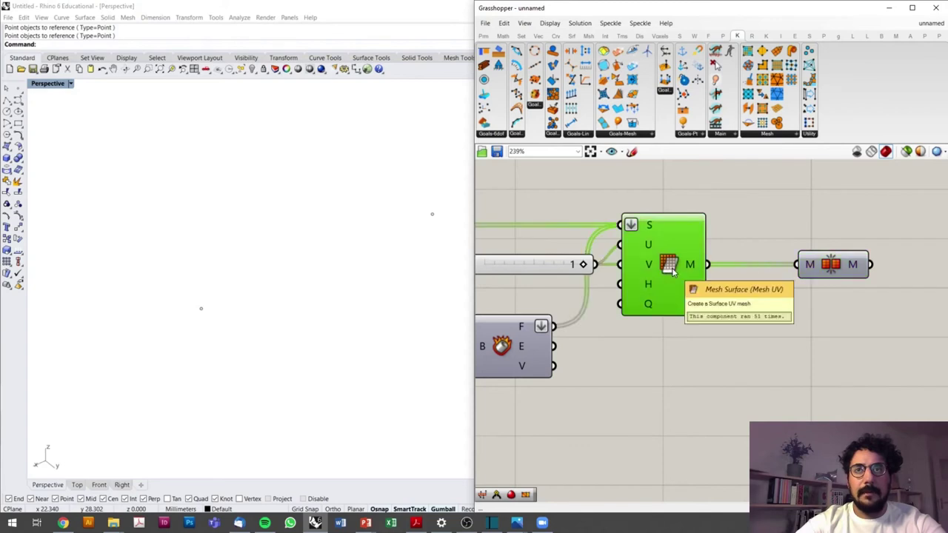
{"action": "left_click", "coordinate": [808, 272]}
Re-enable the Mesh Join preview and orbit the viewport to check the joined mesh
{"action": "middle_click", "coordinate": [830, 264]}
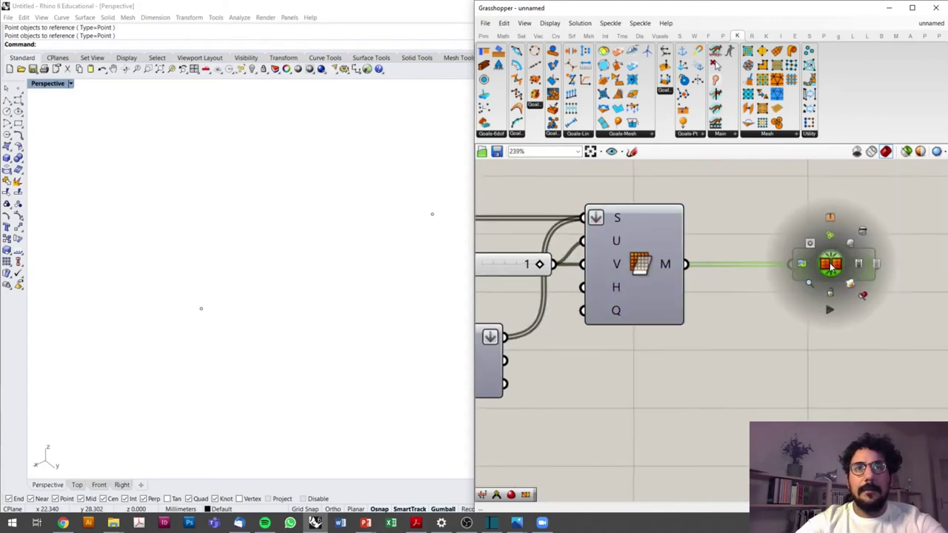
{"action": "left_click", "coordinate": [849, 246]}
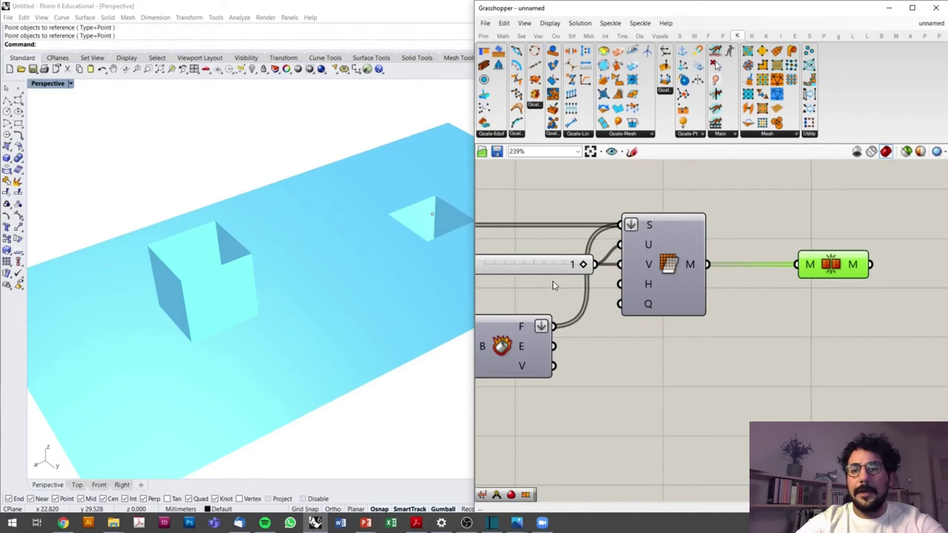
{"action": "scroll", "coordinate": [478, 277], "scroll_direction": "down", "scroll_amount": 1}
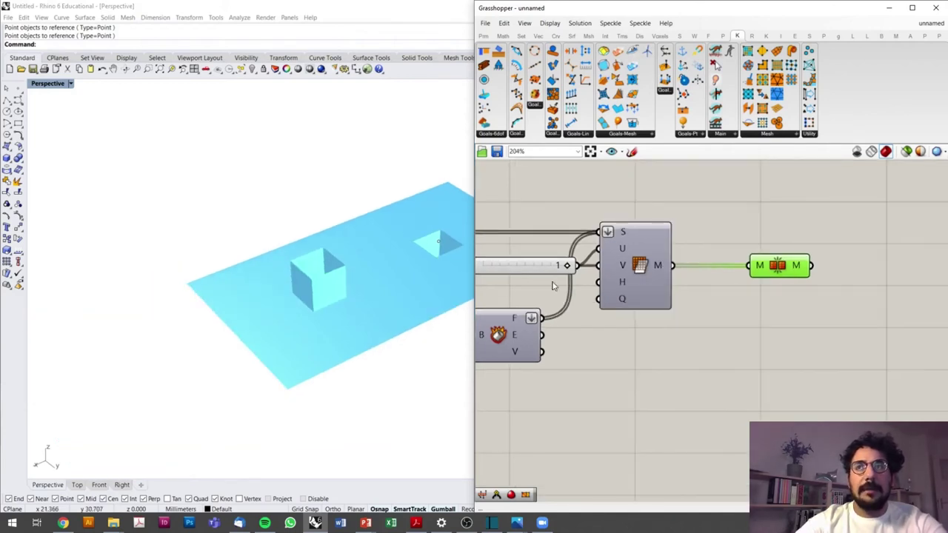
{"action": "mouse_move", "coordinate": [381, 272]}
{"action": "right_mouse_down"}
{"action": "mouse_move", "coordinate": [333, 277]}
{"action": "mouse_move", "coordinate": [340, 321]}
{"action": "mouse_move", "coordinate": [334, 284]}
{"action": "mouse_move", "coordinate": [197, 282]}
{"action": "right_mouse_up"}
{"action": "scroll", "coordinate": [261, 265], "scroll_direction": "down", "scroll_amount": 3}
{"action": "scroll", "coordinate": [337, 325], "scroll_direction": "up", "scroll_amount": 5}
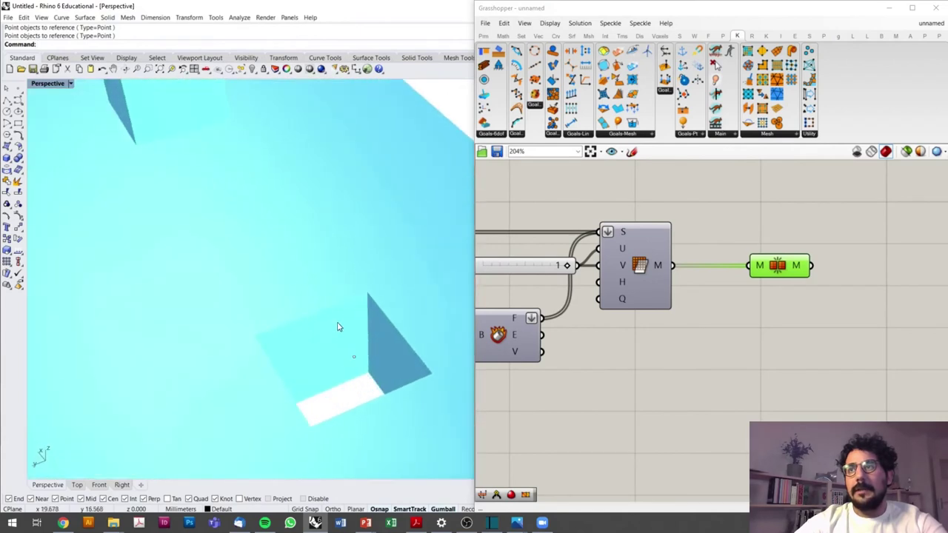
{"action": "scroll", "coordinate": [353, 326], "scroll_direction": "up", "scroll_amount": 3}
{"action": "left_click", "coordinate": [796, 298]}
Add a Weaverbird Catmull-Clark subdivision component after Mesh Join
{"action": "left_click_drag", "start_coordinate": [780, 274], "coordinate": [738, 274]}
{"action": "double_click", "coordinate": [792, 329]}
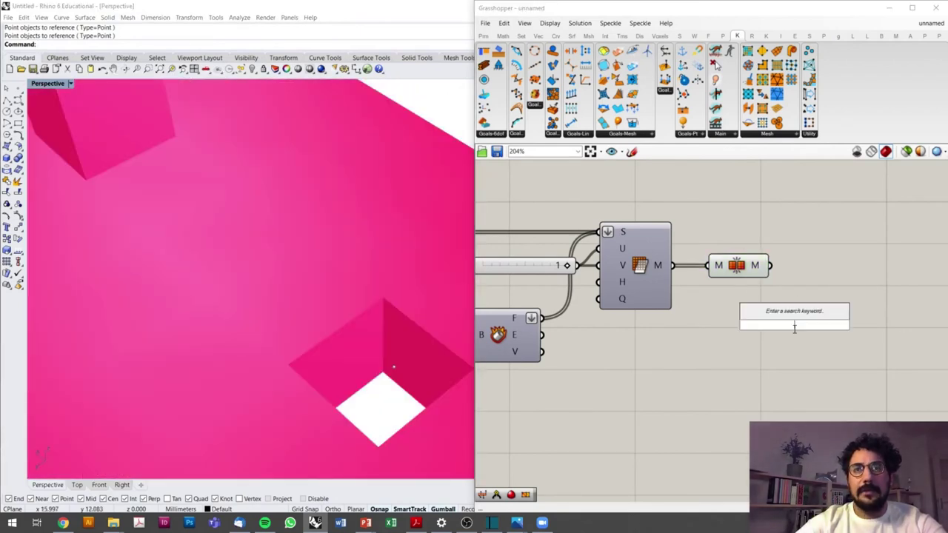
{"action": "left_click", "coordinate": [693, 37]}
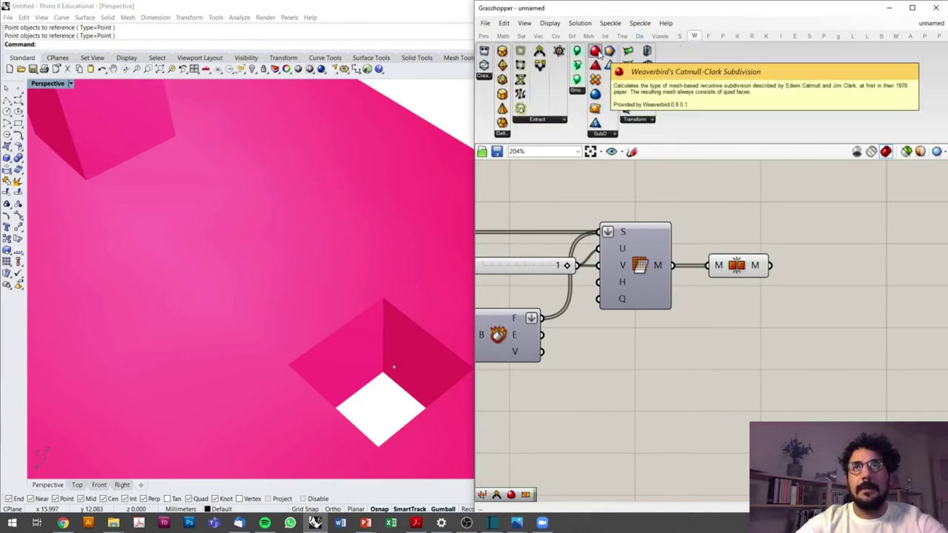
{"action": "mouse_move", "coordinate": [597, 52]}
{"action": "left_mouse_down"}
{"action": "mouse_move", "coordinate": [851, 288]}
{"action": "mouse_move", "coordinate": [837, 265]}
{"action": "left_mouse_up"}
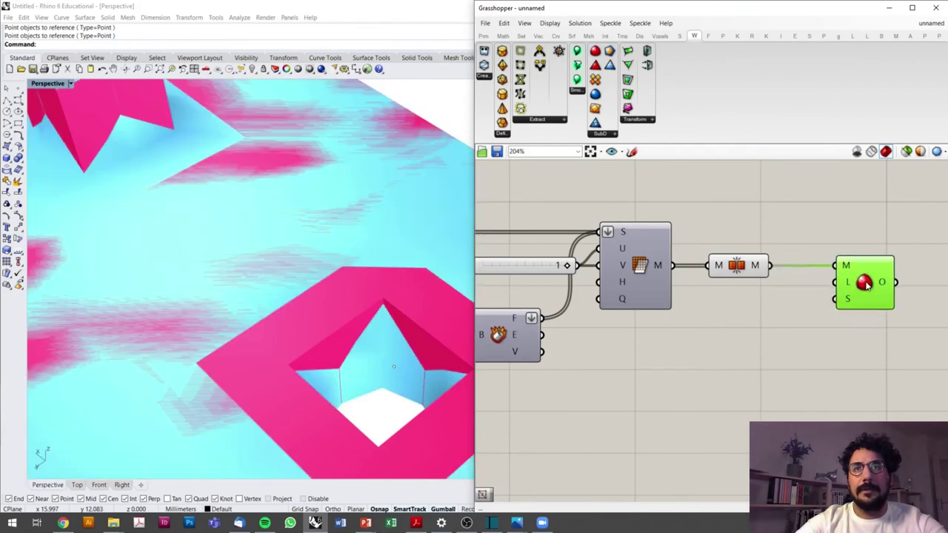
{"action": "right_click_drag", "start_coordinate": [857, 296], "coordinate": [738, 270]}
Add a mesh edges component above the subdivision and wire the subdivided mesh into it
{"action": "double_click", "coordinate": [742, 237]}
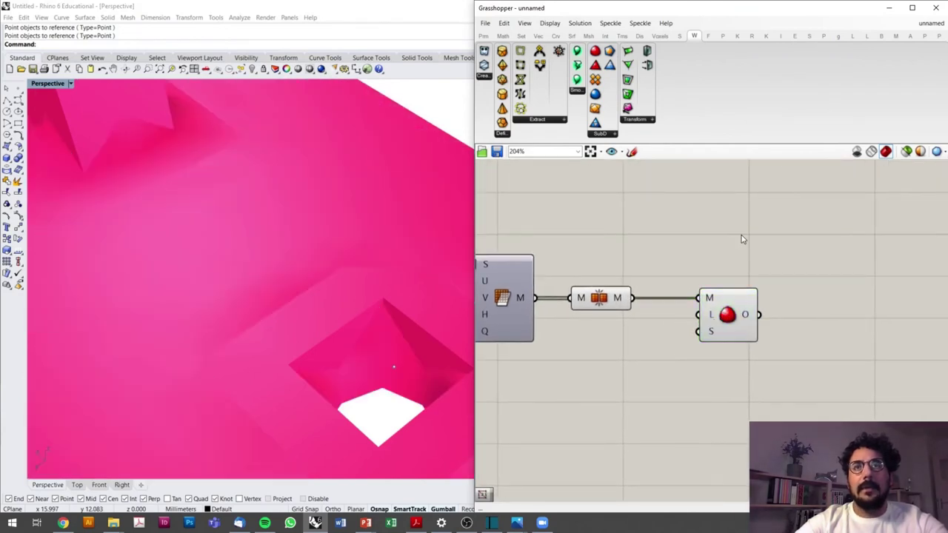
{"action": "type", "text": "c"}
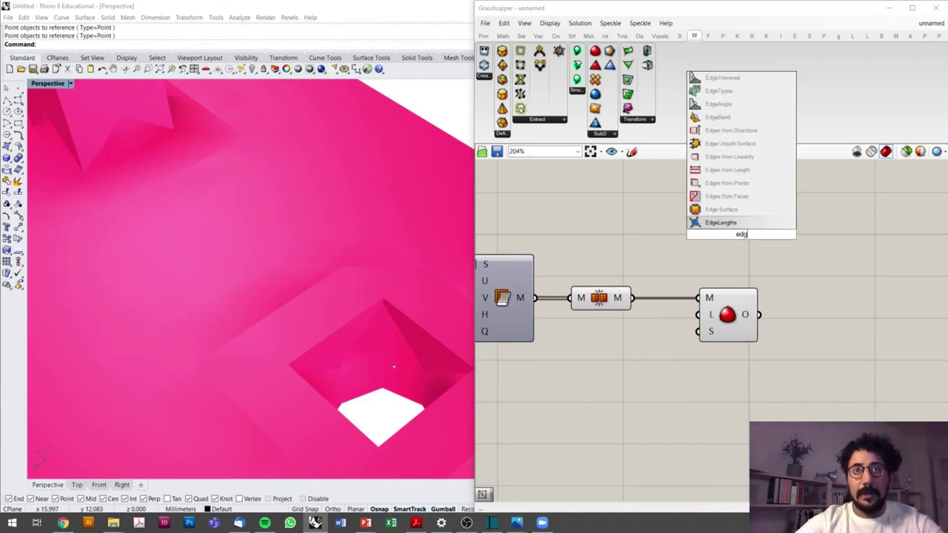
{"action": "key", "text": "BackSpace"}
{"action": "type", "text": "mes"}
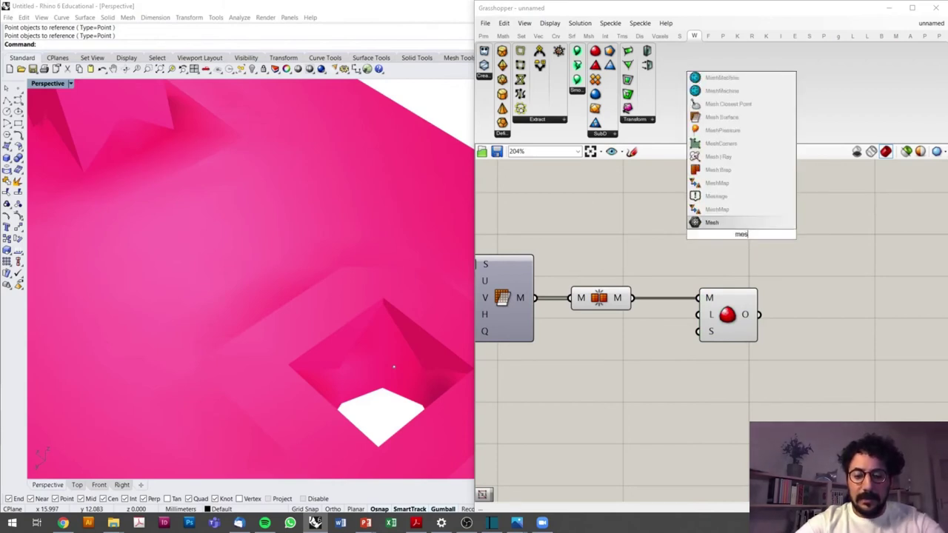
{"action": "type", "text": "hedge"}
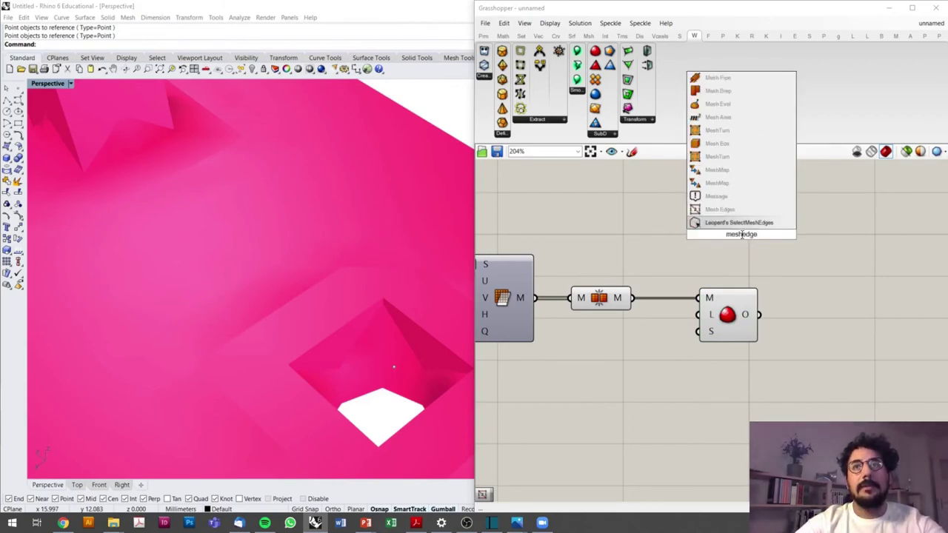
{"action": "left_click", "coordinate": [730, 222]}
{"action": "left_click_drag", "start_coordinate": [741, 250], "coordinate": [770, 241]}
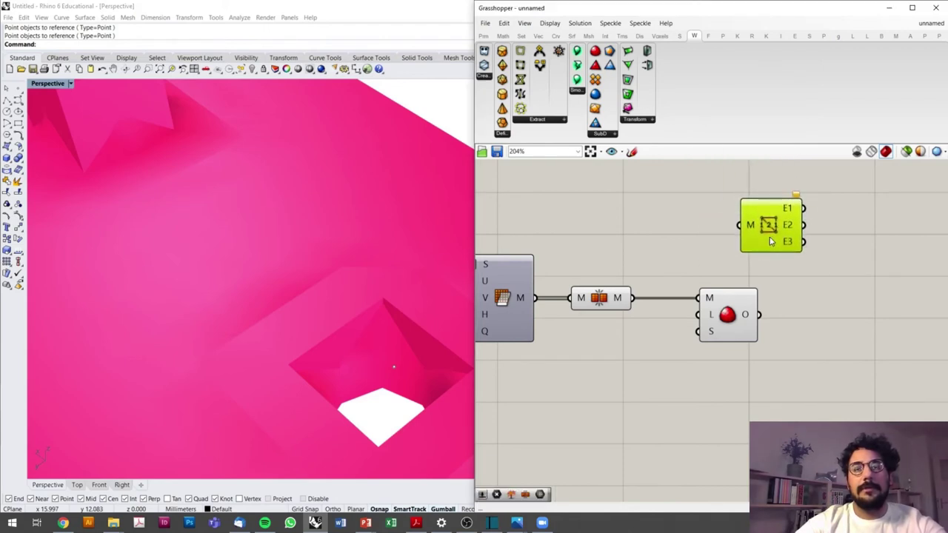
{"action": "mouse_move", "coordinate": [759, 314]}
{"action": "left_mouse_down"}
{"action": "mouse_move", "coordinate": [739, 225]}
{"action": "mouse_move", "coordinate": [778, 333]}
{"action": "mouse_move", "coordinate": [751, 422]}
{"action": "left_mouse_up"}
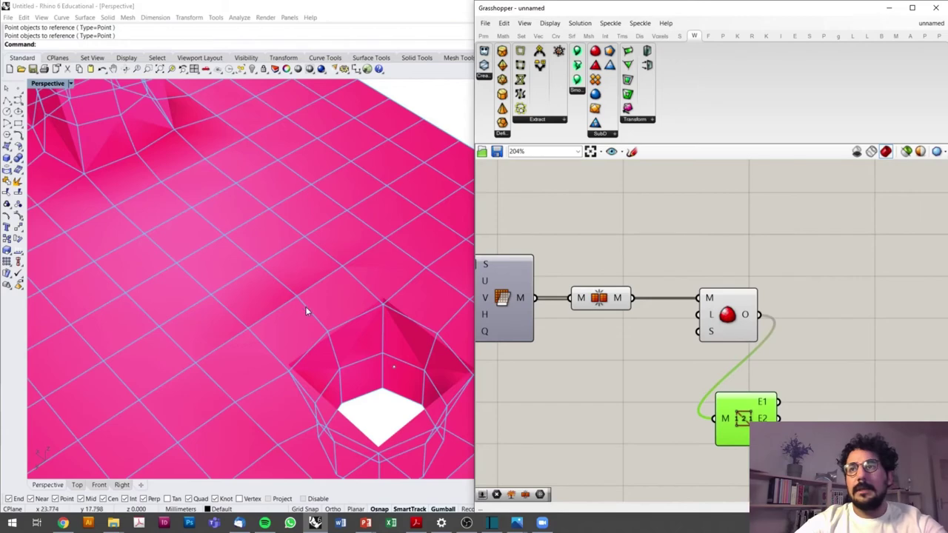
{"action": "scroll", "coordinate": [307, 312], "scroll_direction": "down", "scroll_amount": 5}
{"action": "right_click_drag", "start_coordinate": [308, 312], "coordinate": [319, 266]}
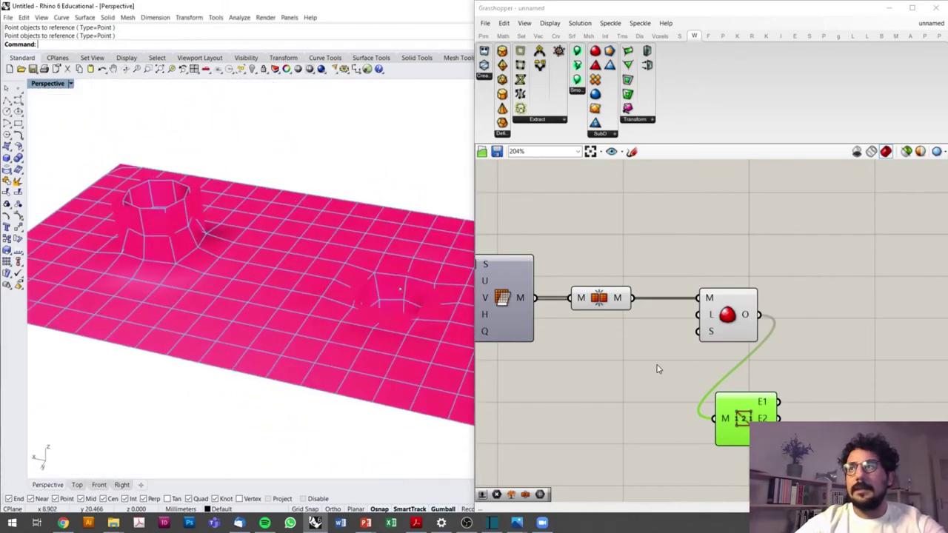
Switch the edge extraction input from the coarse mesh to the subdivided mesh
{"action": "left_click_drag", "start_coordinate": [635, 298], "coordinate": [715, 418]}
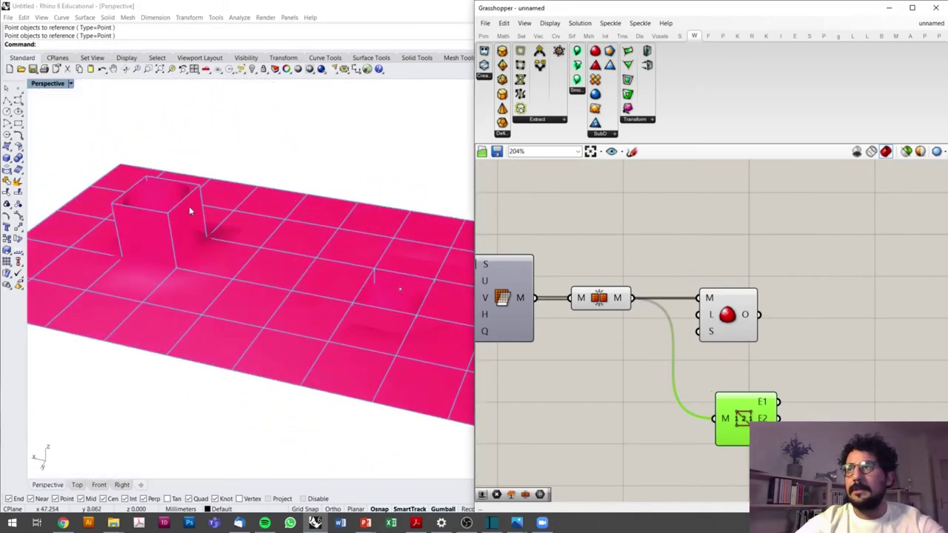
{"action": "scroll", "coordinate": [212, 220], "scroll_direction": "down", "scroll_amount": 3}
{"action": "scroll", "coordinate": [211, 220], "scroll_direction": "up", "scroll_amount": 4}
{"action": "left_click_drag", "start_coordinate": [761, 323], "coordinate": [715, 418]}
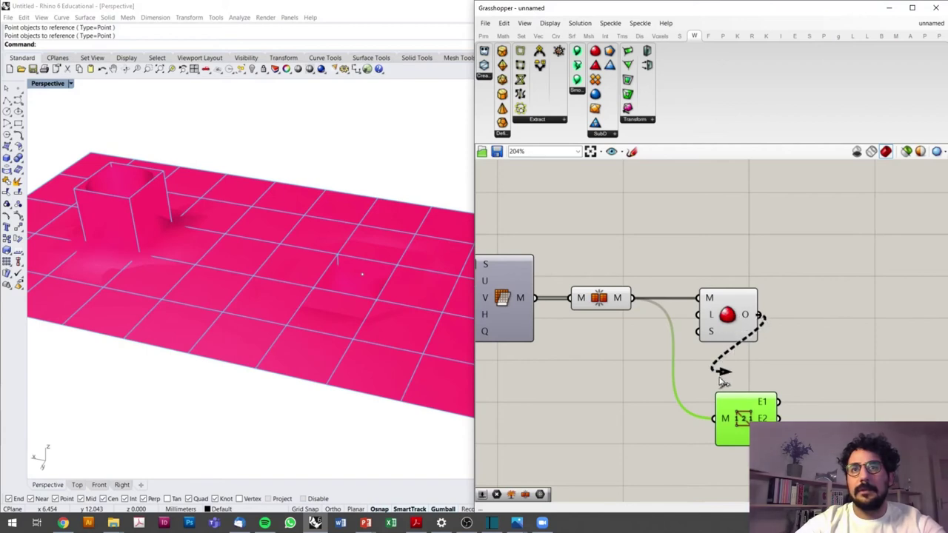
{"action": "scroll", "coordinate": [746, 403], "scroll_direction": "down", "scroll_amount": 2}
{"action": "scroll", "coordinate": [738, 406], "scroll_direction": "up", "scroll_amount": 2}
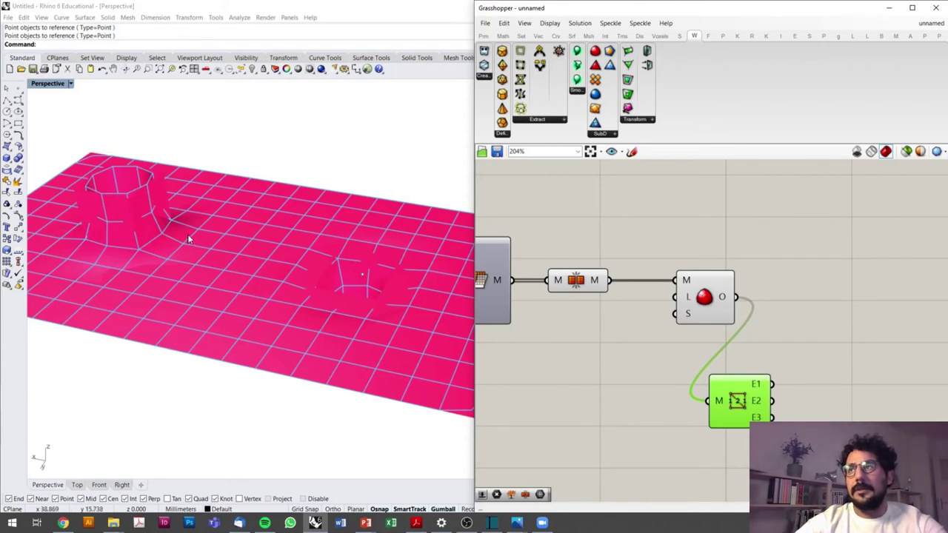
{"action": "left_click", "coordinate": [594, 362]}
Add a number slider driving the subdivision level and set it to 1
{"action": "double_click", "coordinate": [614, 353]}
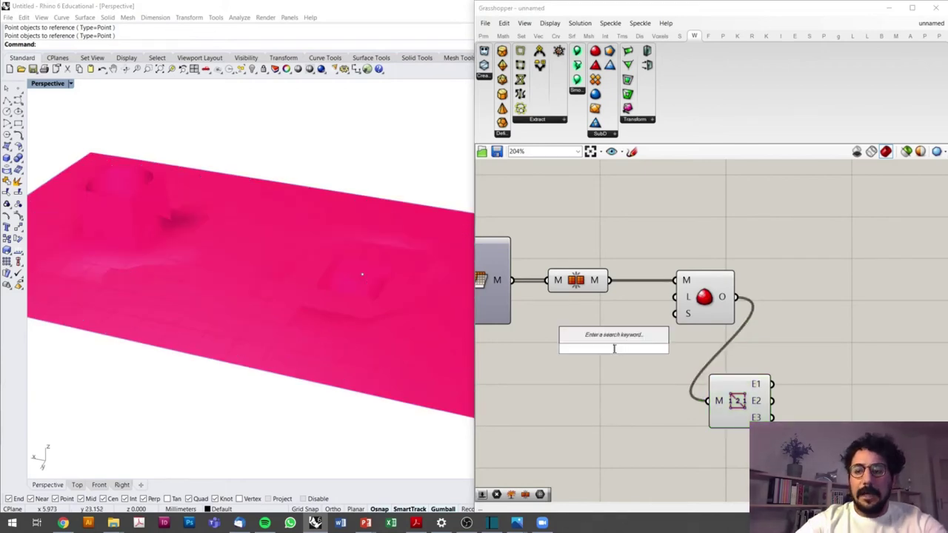
{"action": "type", "text": "slider"}
{"action": "key", "text": "Return"}
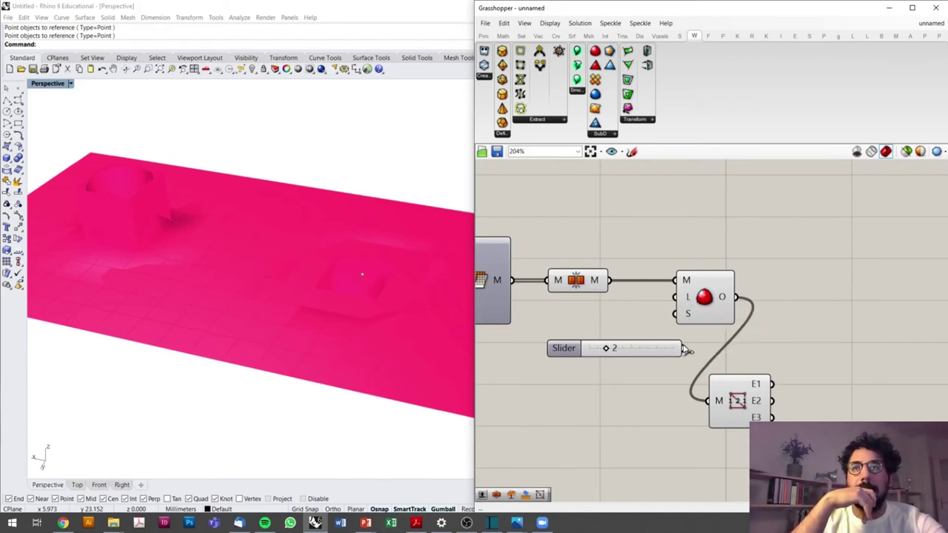
{"action": "left_click_drag", "start_coordinate": [686, 351], "coordinate": [675, 297]}
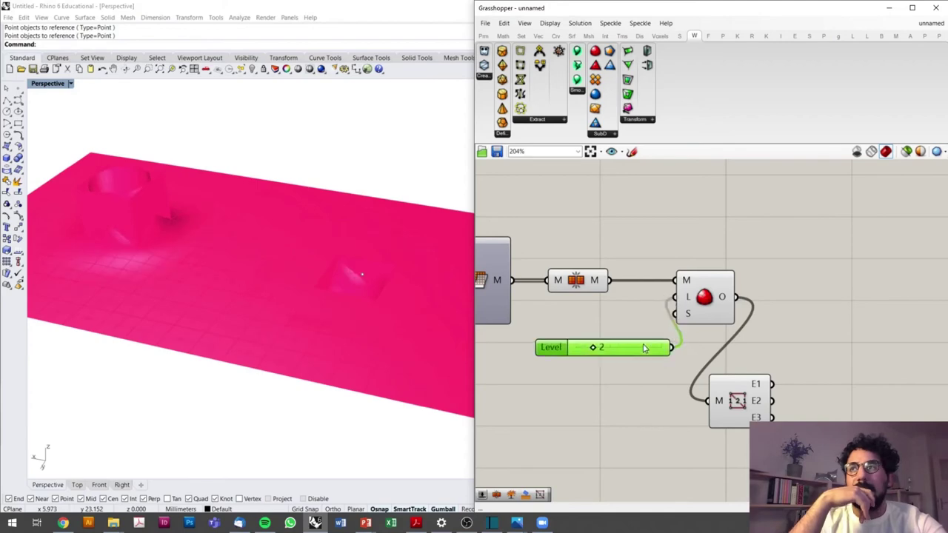
{"action": "left_click", "coordinate": [700, 317]}
{"action": "left_click", "coordinate": [732, 400]}
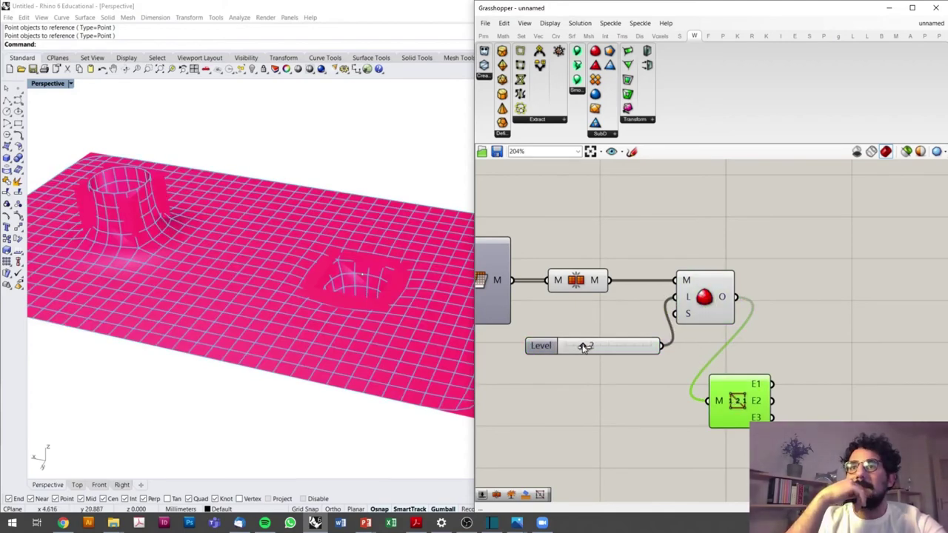
{"action": "mouse_move", "coordinate": [583, 348]}
{"action": "left_mouse_down"}
{"action": "mouse_move", "coordinate": [591, 348]}
{"action": "mouse_move", "coordinate": [574, 345]}
{"action": "left_mouse_up"}
Set the mesh components to wireframe-only preview and orbit around the floor
{"action": "left_click", "coordinate": [577, 279]}
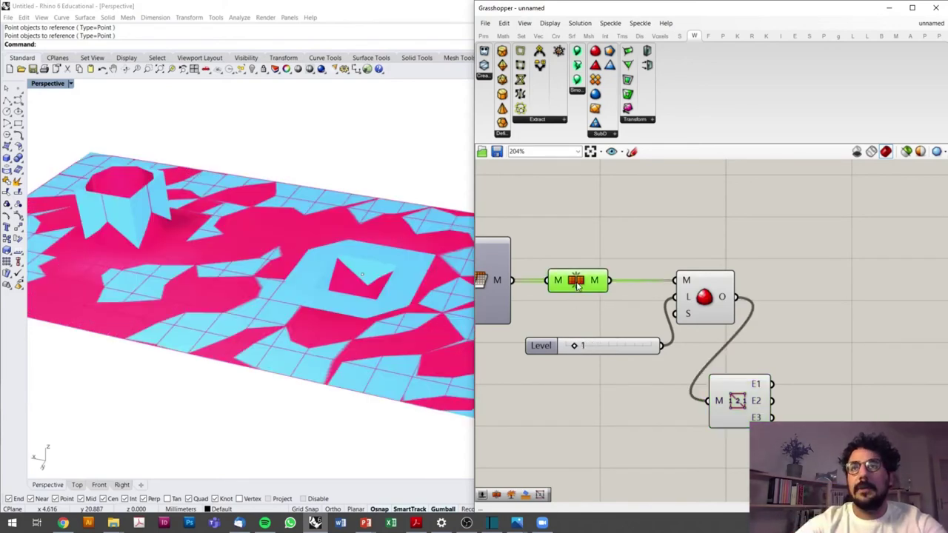
{"action": "middle_click", "coordinate": [573, 277]}
{"action": "scroll", "coordinate": [573, 277], "scroll_direction": "up", "scroll_amount": 2}
{"action": "left_click", "coordinate": [610, 257]}
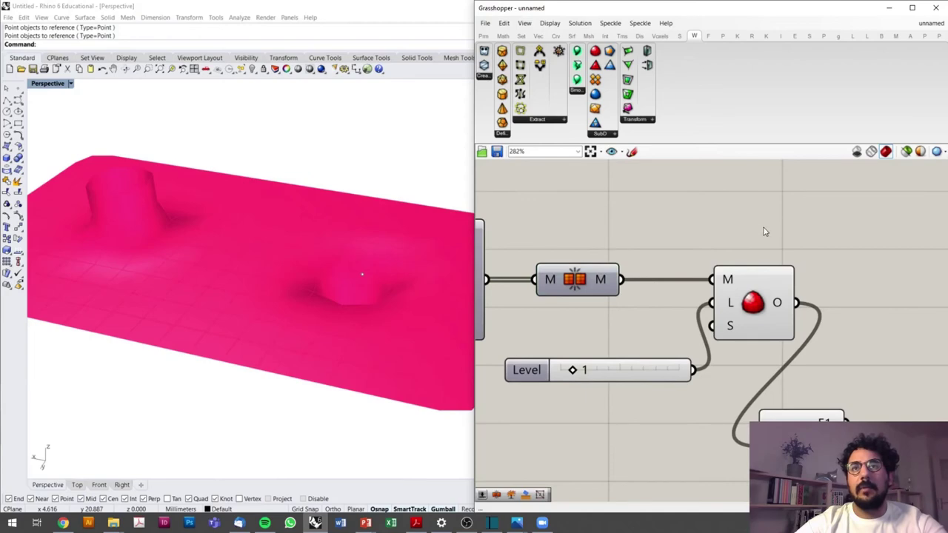
{"action": "left_click_drag", "start_coordinate": [763, 228], "coordinate": [528, 397]}
{"action": "middle_click", "coordinate": [609, 343]}
{"action": "left_click", "coordinate": [642, 317]}
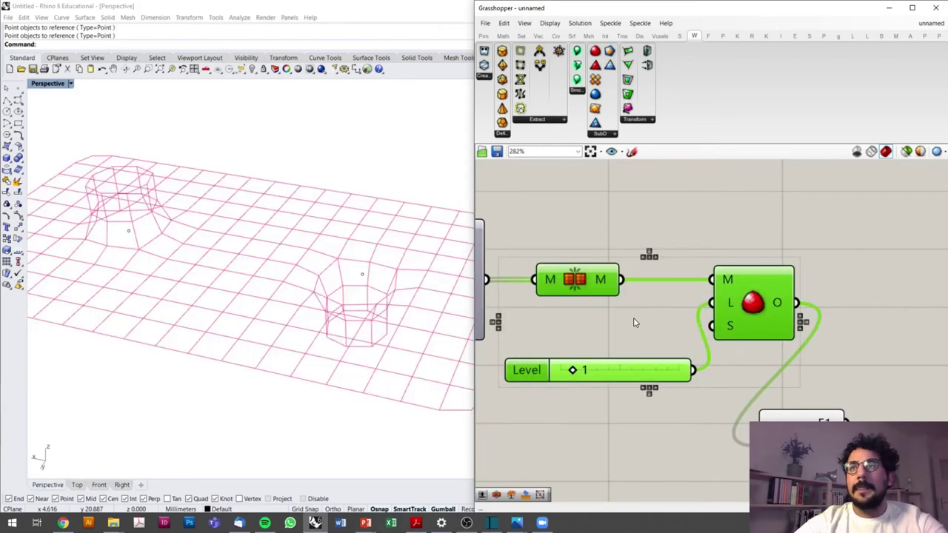
{"action": "scroll", "coordinate": [244, 281], "scroll_direction": "down", "scroll_amount": 3}
{"action": "mouse_move", "coordinate": [245, 281]}
{"action": "right_mouse_down"}
{"action": "mouse_move", "coordinate": [214, 293]}
{"action": "mouse_move", "coordinate": [240, 297]}
{"action": "mouse_move", "coordinate": [340, 244]}
{"action": "mouse_move", "coordinate": [330, 338]}
{"action": "mouse_move", "coordinate": [317, 282]}
{"action": "mouse_move", "coordinate": [311, 292]}
{"action": "mouse_move", "coordinate": [371, 296]}
{"action": "right_mouse_up"}
{"action": "scroll", "coordinate": [370, 296], "scroll_direction": "down", "scroll_amount": 3}
{"action": "scroll", "coordinate": [368, 299], "scroll_direction": "up", "scroll_amount": 3}
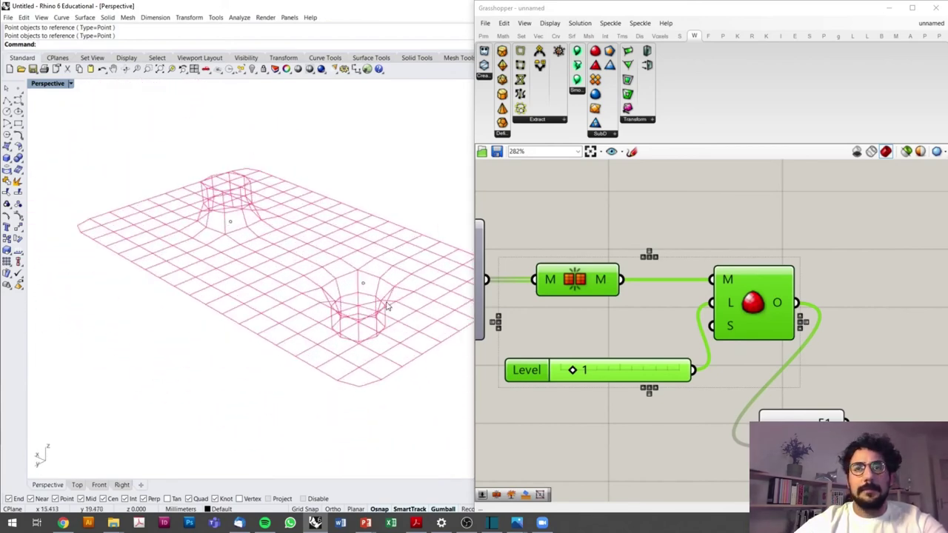
{"action": "left_click", "coordinate": [593, 326]}
Add a Mesh parameter to the canvas
{"action": "scroll", "coordinate": [593, 326], "scroll_direction": "down", "scroll_amount": 3}
{"action": "scroll", "coordinate": [593, 326], "scroll_direction": "down", "scroll_amount": 2}
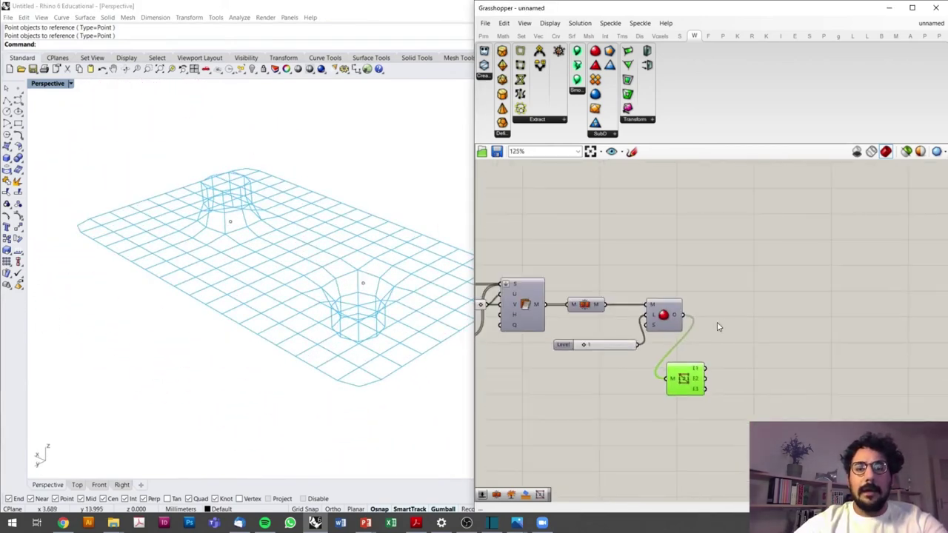
{"action": "scroll", "coordinate": [717, 326], "scroll_direction": "up", "scroll_amount": 5}
{"action": "left_click", "coordinate": [699, 319]}
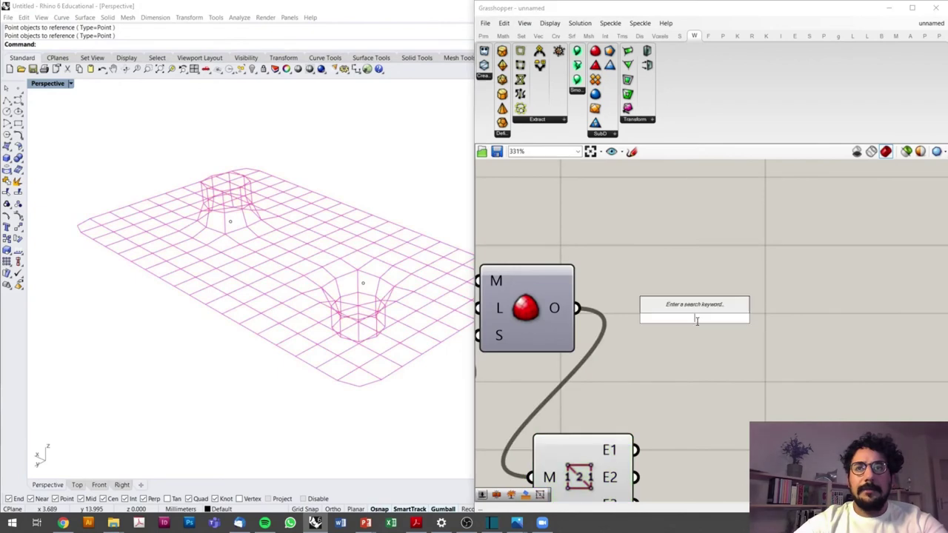
{"action": "double_click", "coordinate": [759, 339]}
{"action": "type", "text": "mesh"}
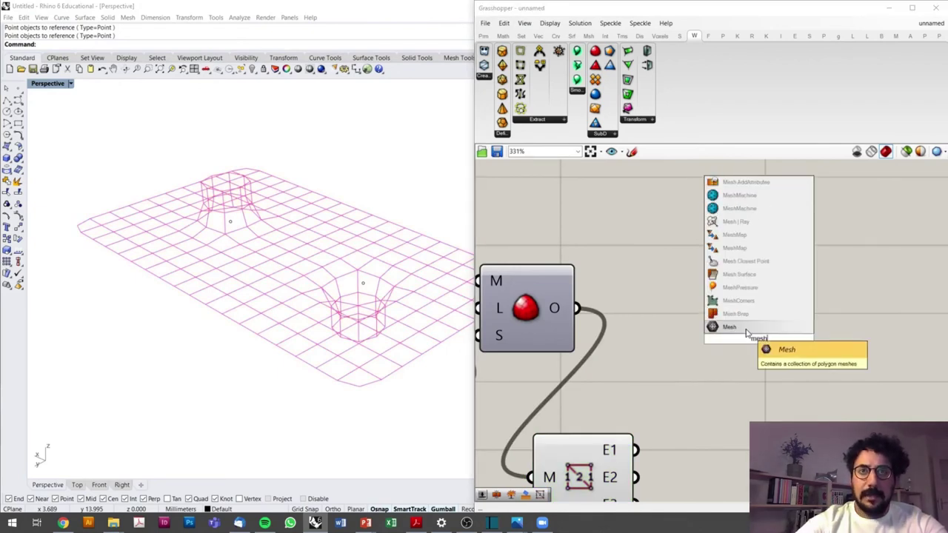
{"action": "left_click", "coordinate": [745, 330]}
Store the subdivided result in the Mesh parameter and maximize the Grasshopper window
{"action": "mouse_move", "coordinate": [585, 311]}
{"action": "left_mouse_down"}
{"action": "mouse_move", "coordinate": [722, 339]}
{"action": "mouse_move", "coordinate": [805, 316]}
{"action": "left_mouse_up"}
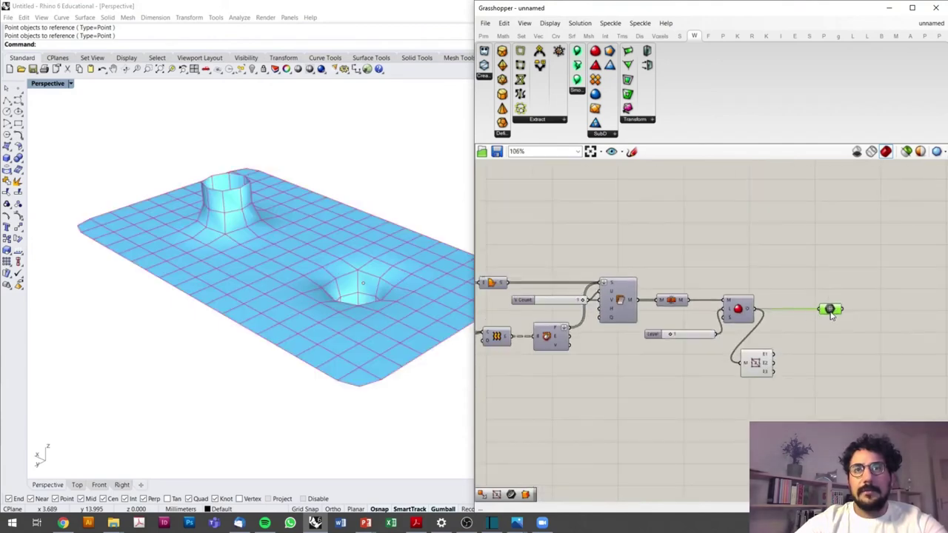
{"action": "scroll", "coordinate": [803, 329], "scroll_direction": "down", "scroll_amount": 2}
{"action": "scroll", "coordinate": [783, 291], "scroll_direction": "down", "scroll_amount": 2}
{"action": "scroll", "coordinate": [767, 261], "scroll_direction": "down", "scroll_amount": 1}
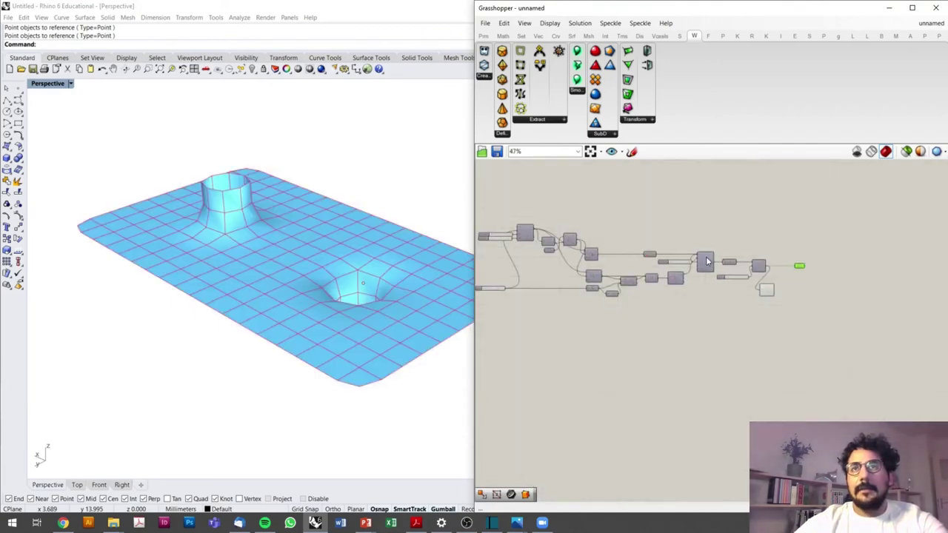
{"action": "scroll", "coordinate": [706, 261], "scroll_direction": "up", "scroll_amount": 1}
{"action": "scroll", "coordinate": [704, 286], "scroll_direction": "up", "scroll_amount": 1}
{"action": "scroll", "coordinate": [733, 266], "scroll_direction": "up", "scroll_amount": 1}
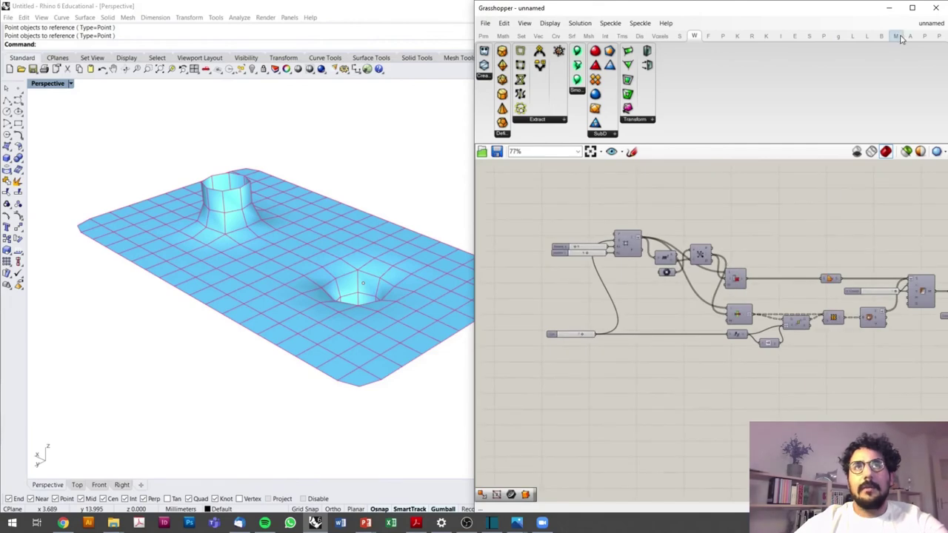
{"action": "left_click", "coordinate": [912, 8]}
{"action": "scroll", "coordinate": [675, 260], "scroll_direction": "down", "scroll_amount": 3}
{"action": "scroll", "coordinate": [504, 237], "scroll_direction": "up", "scroll_amount": 4}
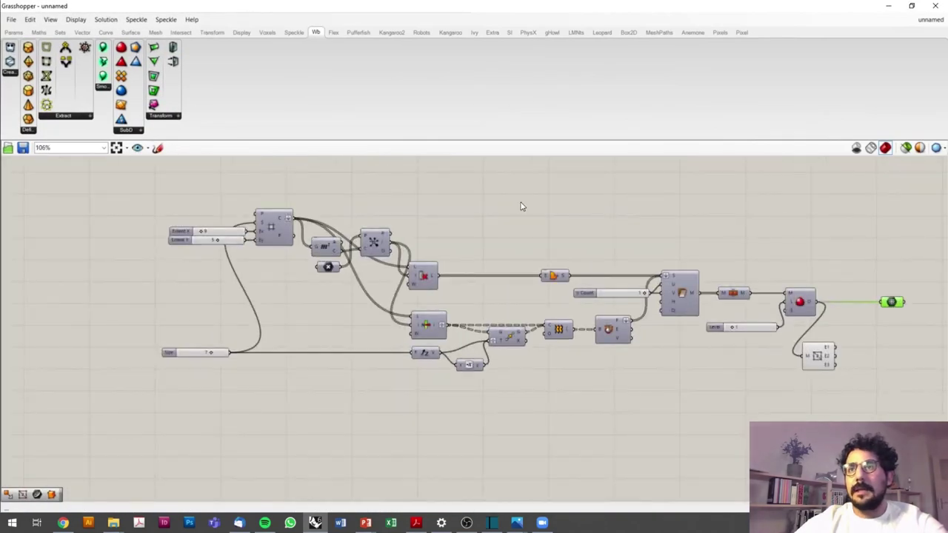
Shift the mesh-processing components right and group the floor layout components
{"action": "left_click_drag", "start_coordinate": [445, 189], "coordinate": [510, 195]}
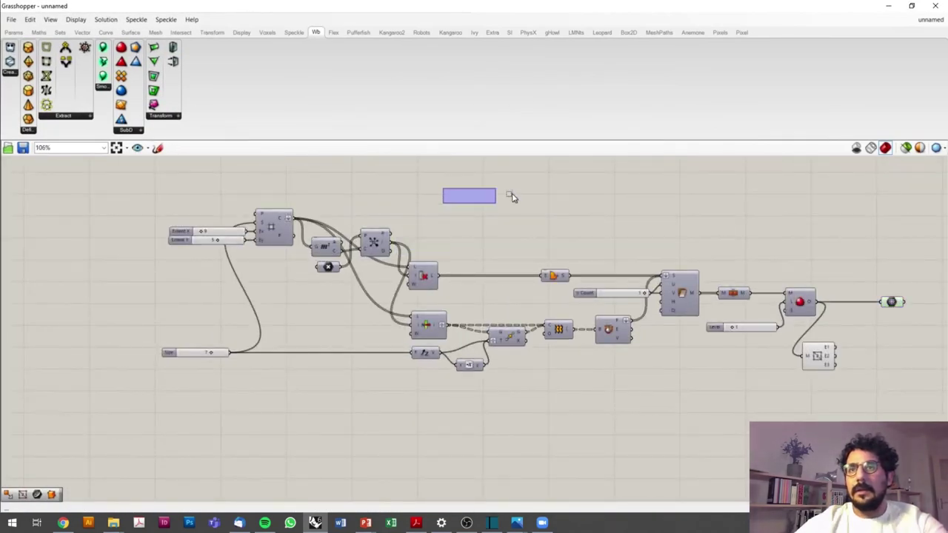
{"action": "left_click_drag", "start_coordinate": [896, 234], "coordinate": [585, 426]}
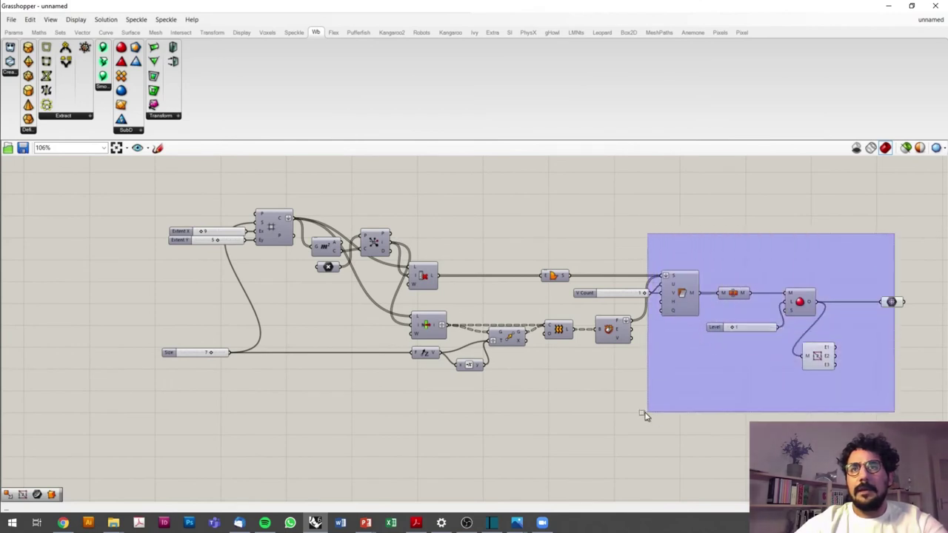
{"action": "left_click_drag", "start_coordinate": [691, 305], "coordinate": [797, 302]}
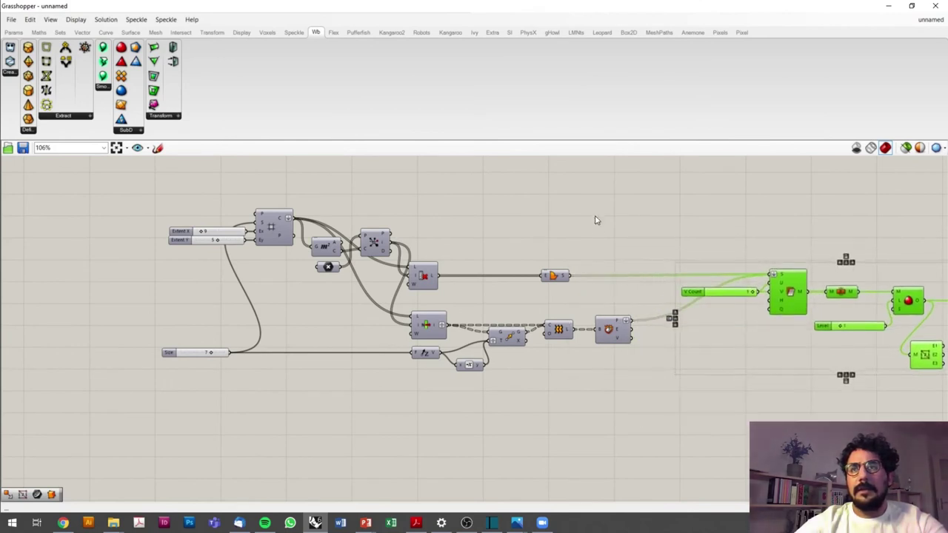
{"action": "left_click_drag", "start_coordinate": [639, 194], "coordinate": [157, 403]}
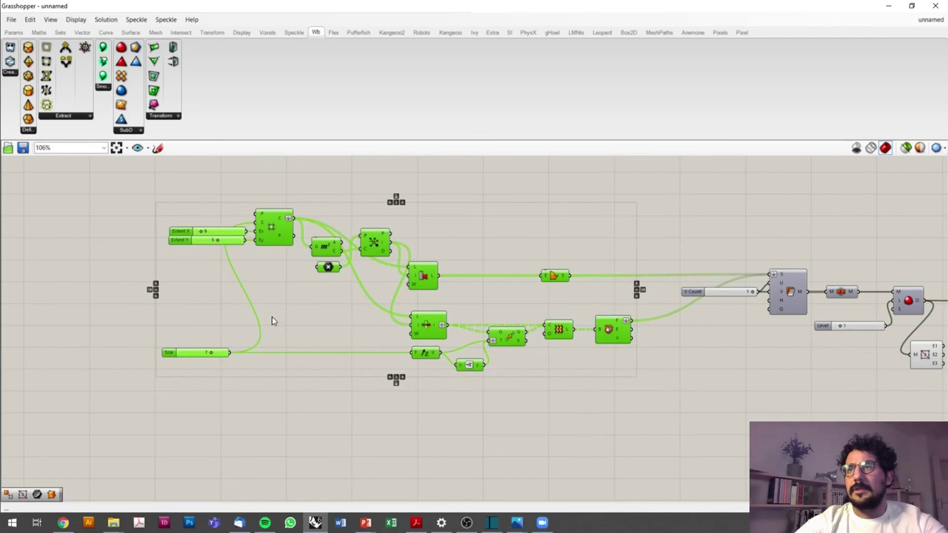
{"action": "middle_click", "coordinate": [272, 320]}
{"action": "left_click", "coordinate": [284, 285]}
{"action": "left_click_drag", "start_coordinate": [286, 274], "coordinate": [279, 186]}
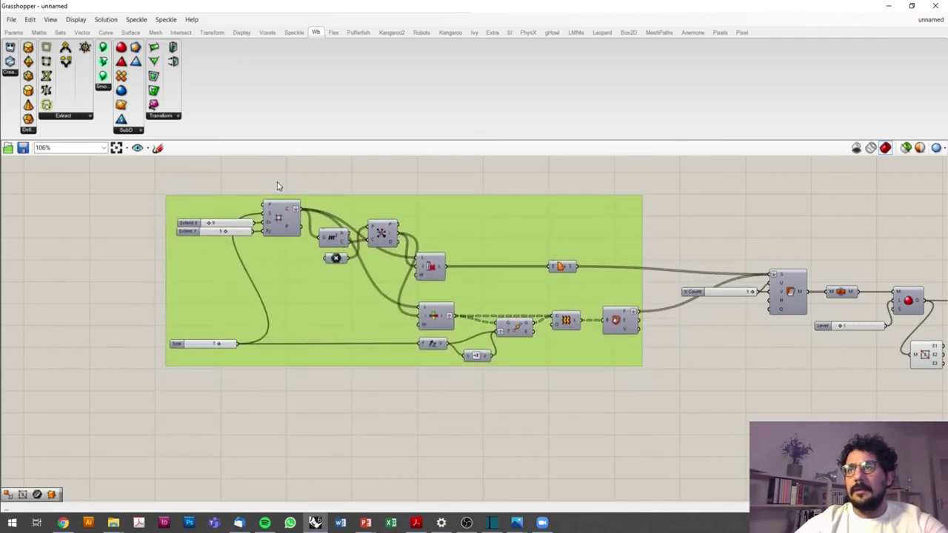
Rearrange the rectangle, Extent sliders and Area component inside the layout group
{"action": "left_click", "coordinate": [282, 226]}
{"action": "left_click_drag", "start_coordinate": [281, 226], "coordinate": [302, 327]}
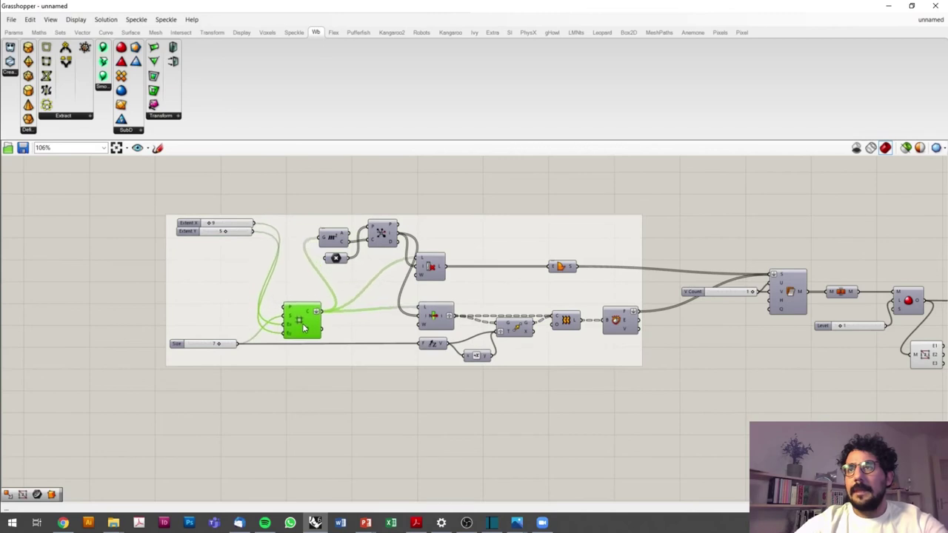
{"action": "left_click_drag", "start_coordinate": [427, 273], "coordinate": [439, 282]}
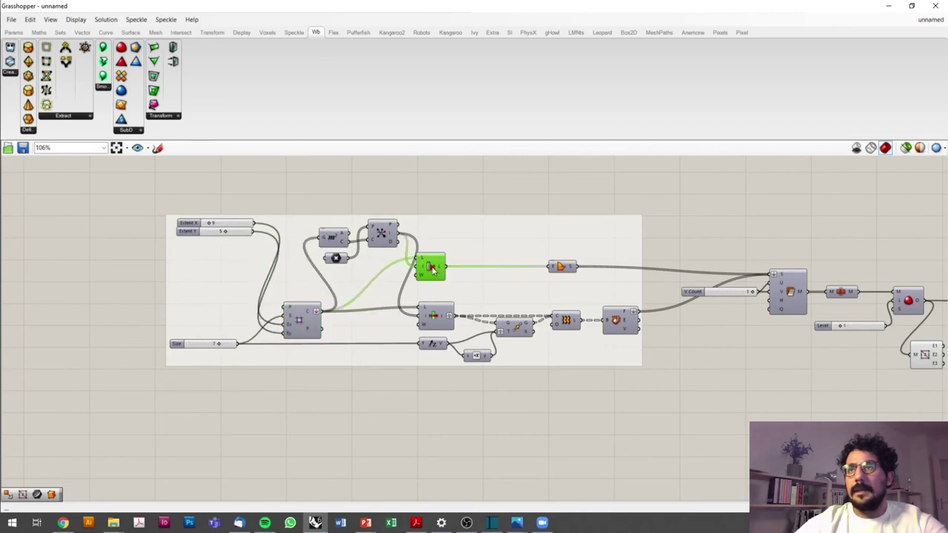
{"action": "left_click_drag", "start_coordinate": [560, 271], "coordinate": [565, 283]}
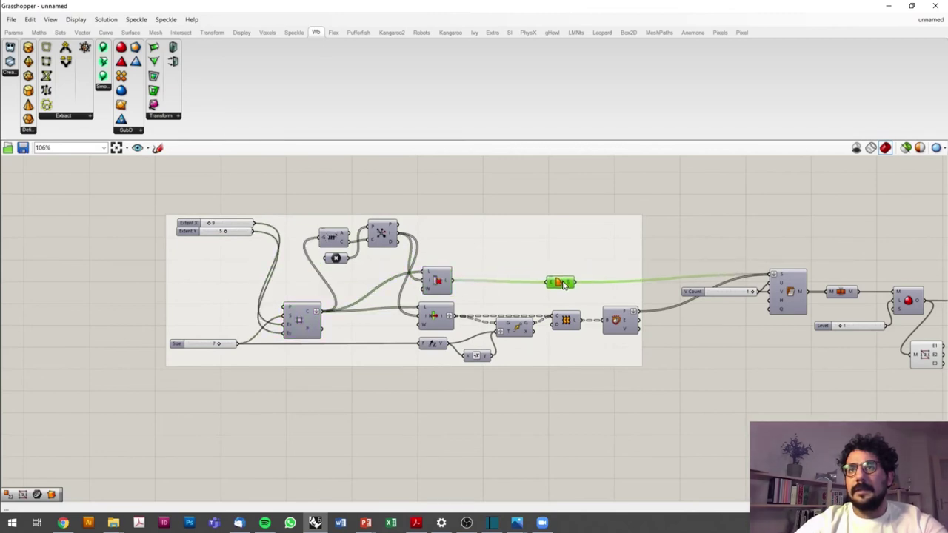
{"action": "left_click", "coordinate": [564, 323]}
{"action": "left_click", "coordinate": [564, 282]}
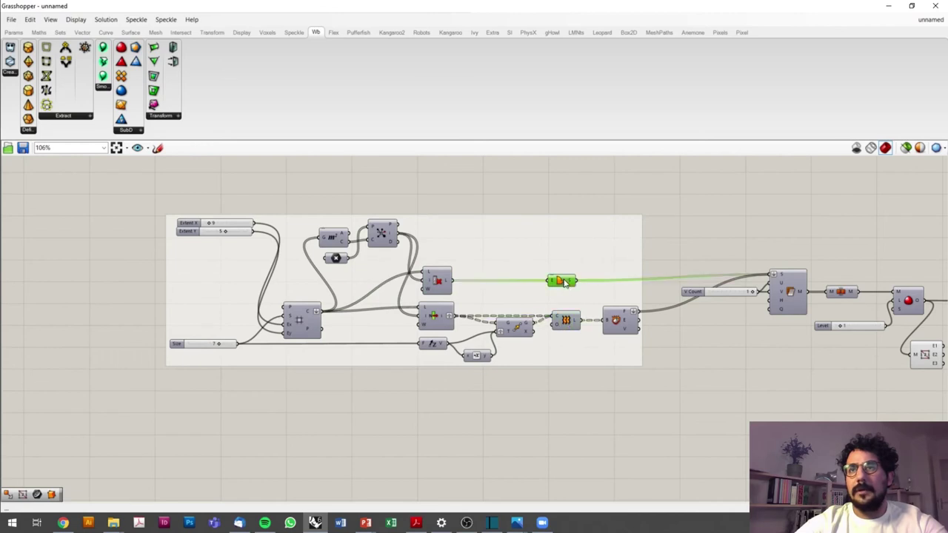
{"action": "left_click_drag", "start_coordinate": [380, 232], "coordinate": [386, 279]}
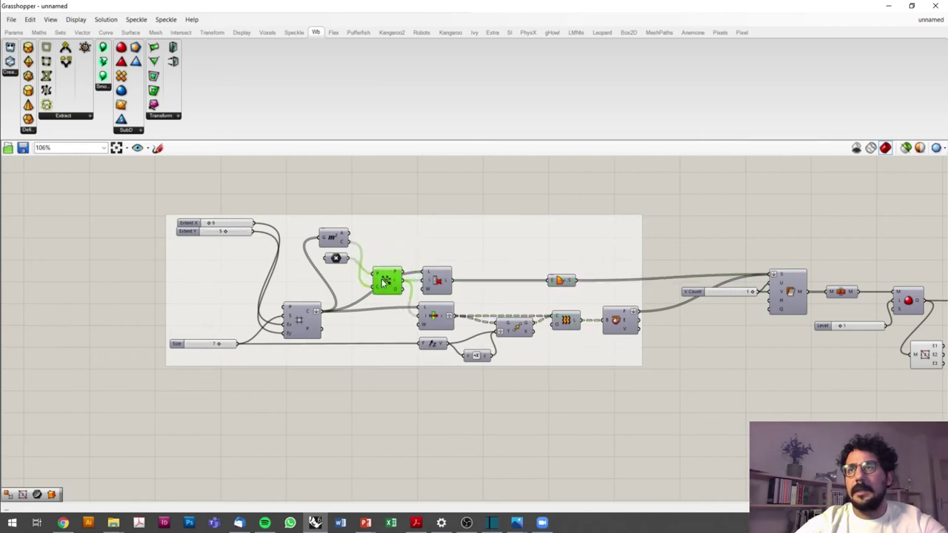
{"action": "left_click", "coordinate": [341, 259]}
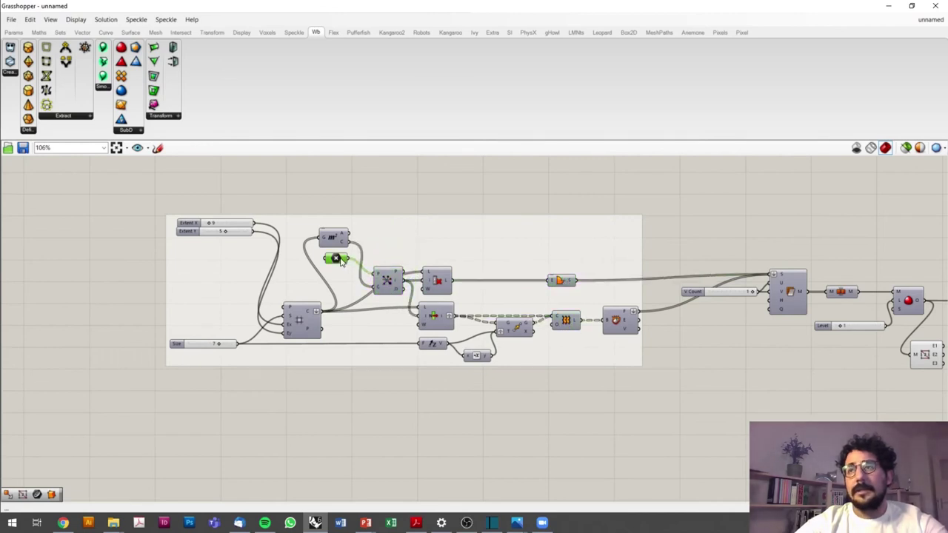
{"action": "left_click", "coordinate": [240, 233]}
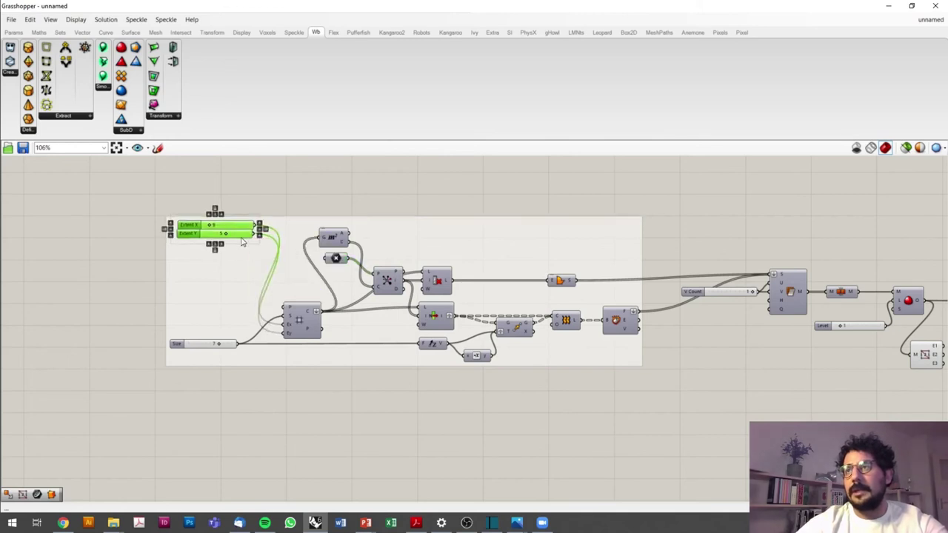
{"action": "left_click_drag", "start_coordinate": [241, 231], "coordinate": [240, 306]}
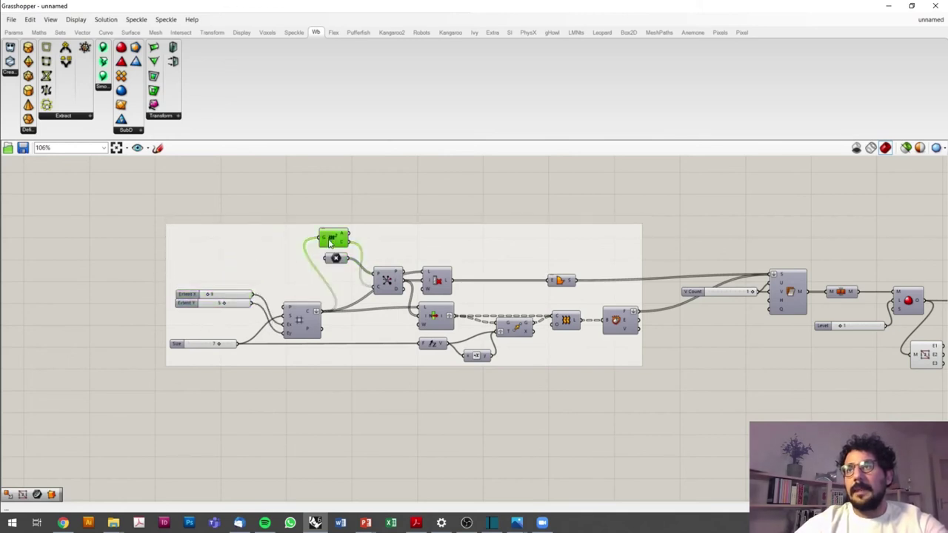
{"action": "left_click_drag", "start_coordinate": [328, 245], "coordinate": [343, 285]}
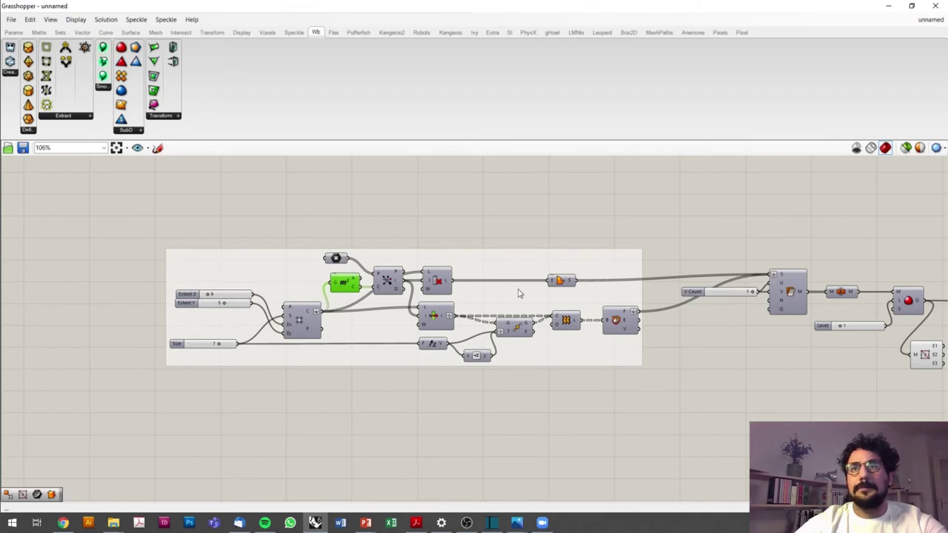
Group the V Count, Level and downstream meshing components, with Rhino's viewport beside the definition
{"action": "right_click_drag", "start_coordinate": [519, 293], "coordinate": [133, 286]}
{"action": "left_click_drag", "start_coordinate": [552, 239], "coordinate": [346, 365]}
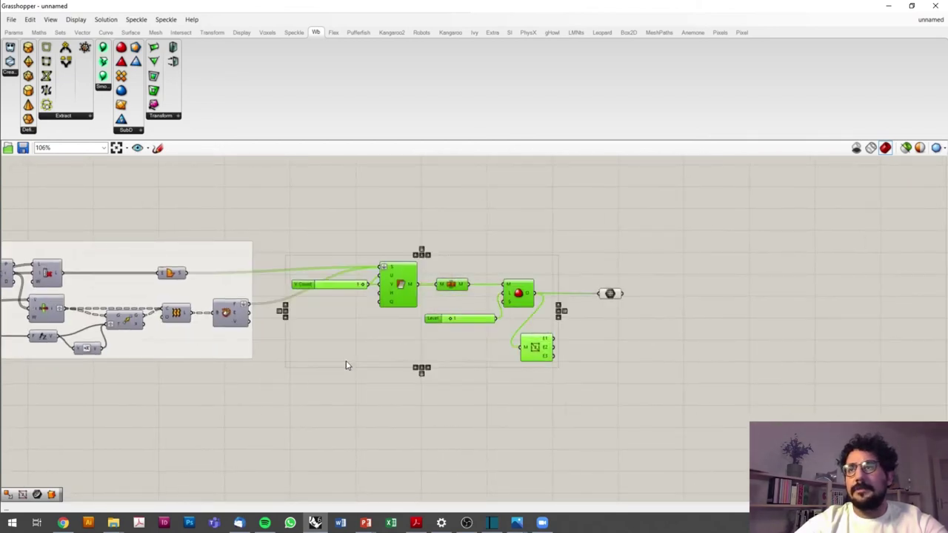
{"action": "middle_click", "coordinate": [418, 319]}
{"action": "left_click", "coordinate": [418, 293]}
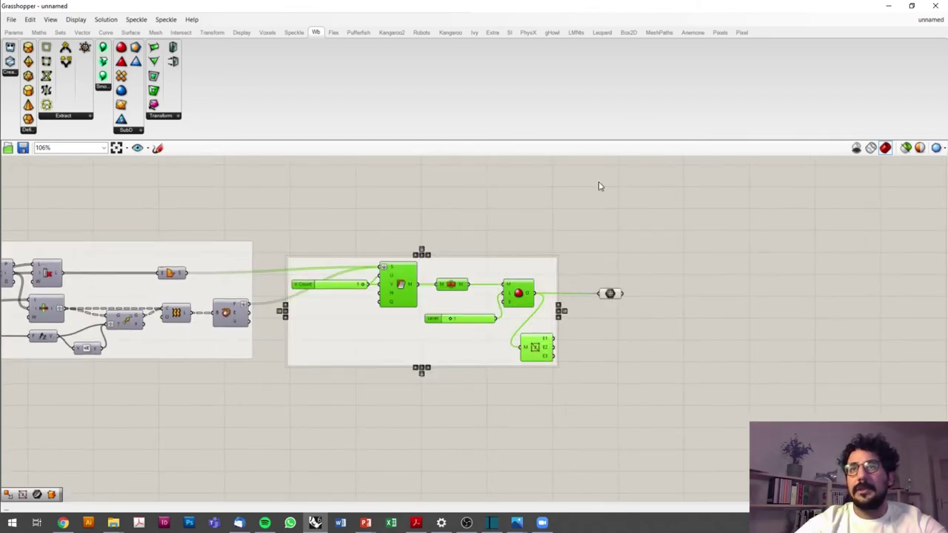
{"action": "left_click_drag", "start_coordinate": [663, 10], "coordinate": [946, 103]}
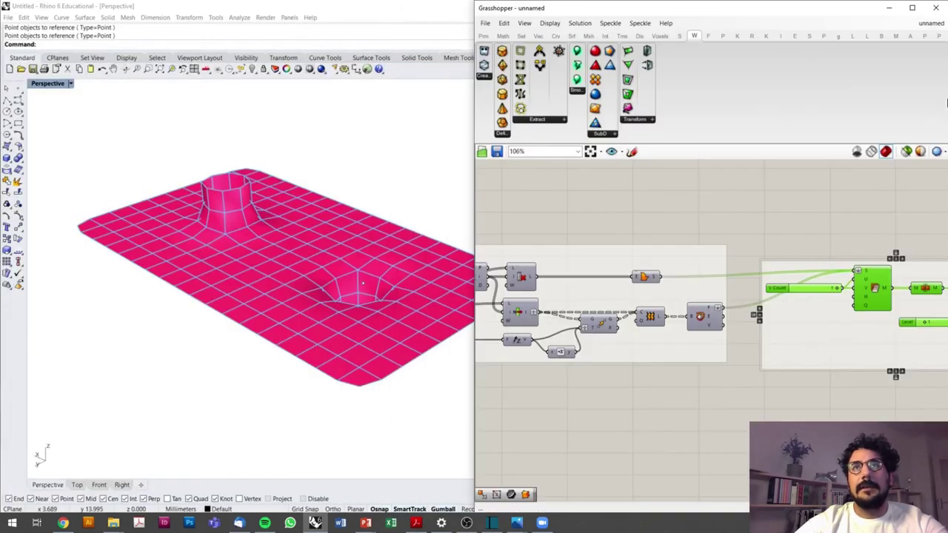
{"action": "left_click", "coordinate": [774, 203]}
Add a Triangulate component and feed it the funnel floor mesh
{"action": "scroll", "coordinate": [321, 233], "scroll_direction": "down", "scroll_amount": 3}
{"action": "right_click_drag", "start_coordinate": [925, 311], "coordinate": [624, 296]}
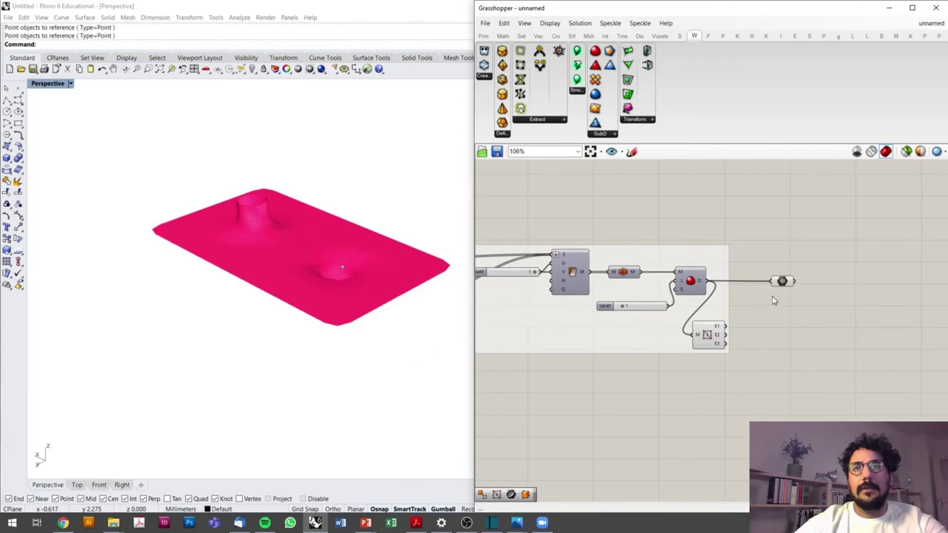
{"action": "scroll", "coordinate": [772, 300], "scroll_direction": "up", "scroll_amount": 5}
{"action": "left_click", "coordinate": [760, 271]}
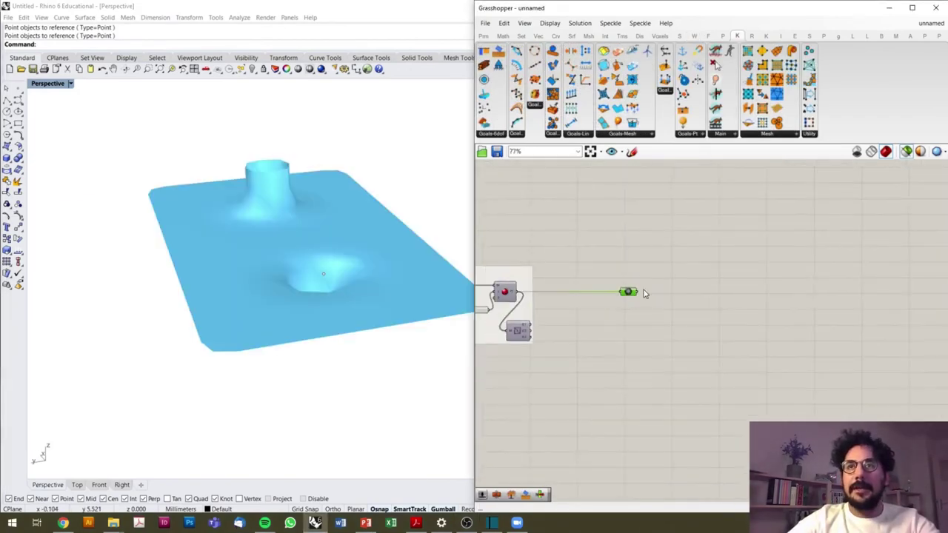
{"action": "double_click", "coordinate": [701, 303]}
{"action": "type", "text": "tri"}
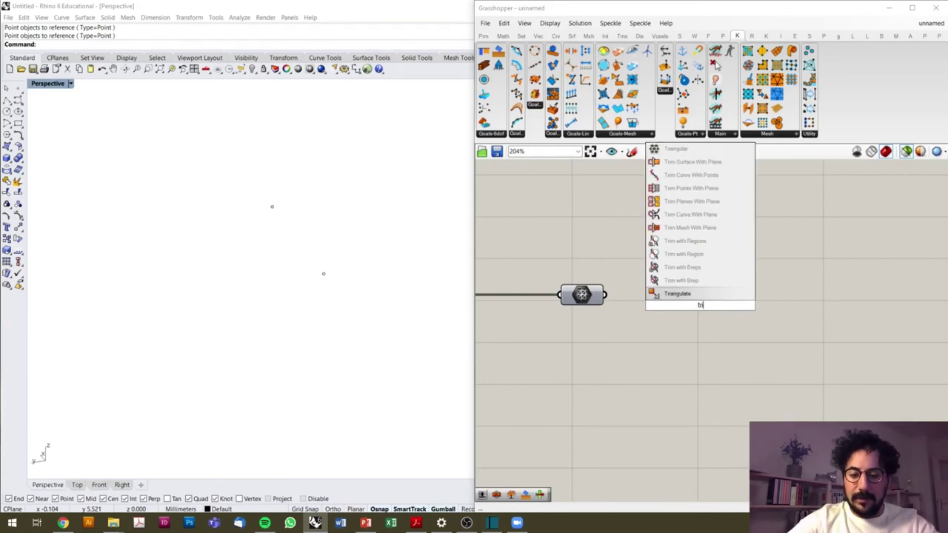
{"action": "type", "text": "angula"}
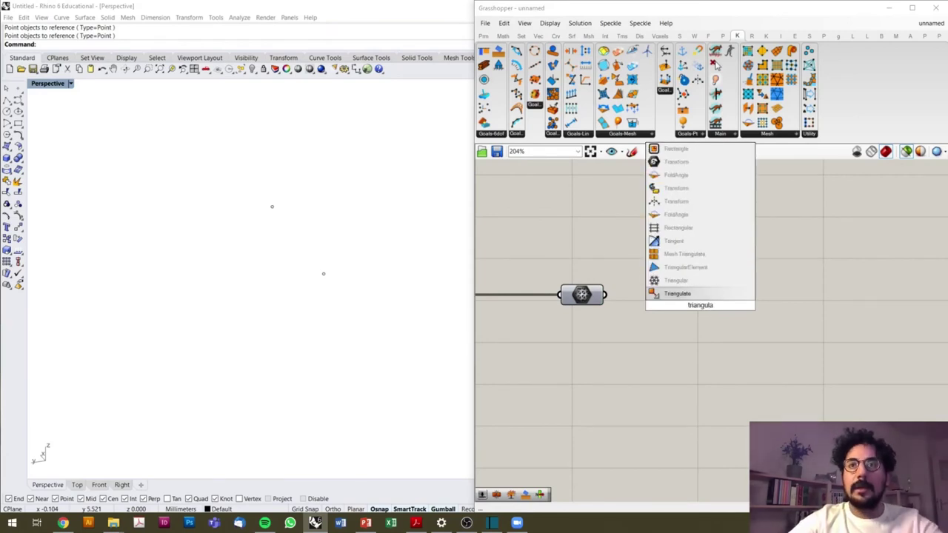
{"action": "left_click", "coordinate": [691, 294]}
{"action": "mouse_move", "coordinate": [606, 296]}
{"action": "left_mouse_down"}
{"action": "mouse_move", "coordinate": [670, 304]}
{"action": "mouse_move", "coordinate": [699, 295]}
{"action": "left_mouse_up"}
{"action": "left_click", "coordinate": [793, 317]}
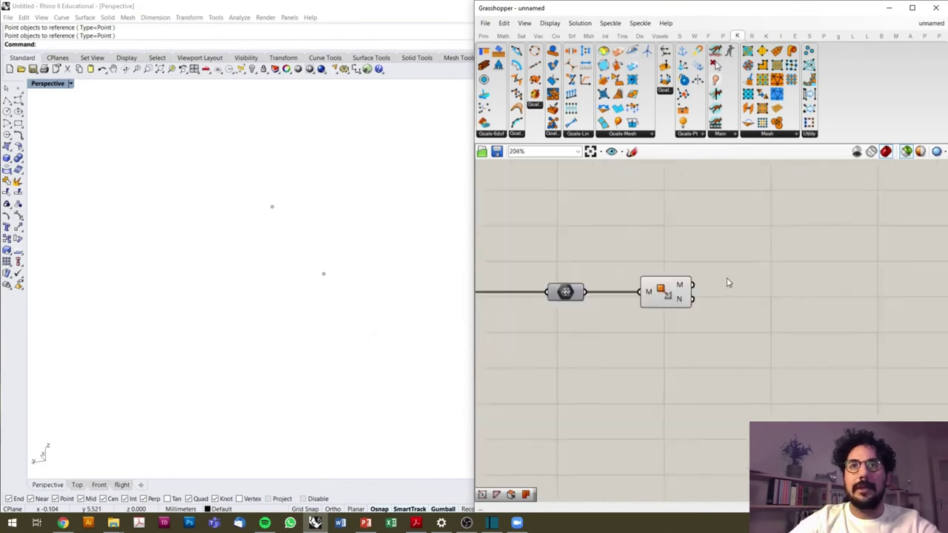
Pass the triangulated mesh through Combine&Clean to remove duplicate vertices
{"action": "scroll", "coordinate": [762, 295], "scroll_direction": "up", "scroll_amount": 1}
{"action": "double_click", "coordinate": [781, 293]}
{"action": "type", "text": "c"}
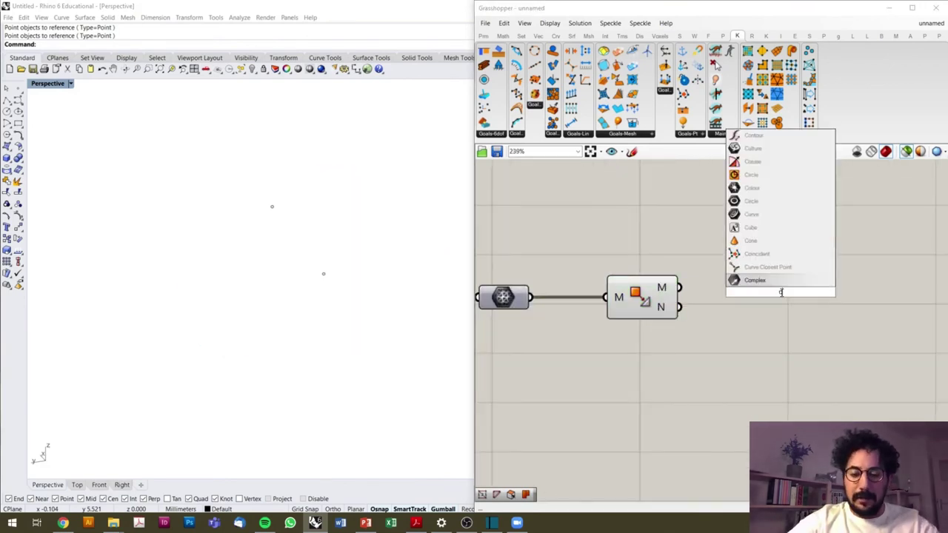
{"action": "type", "text": "leani"}
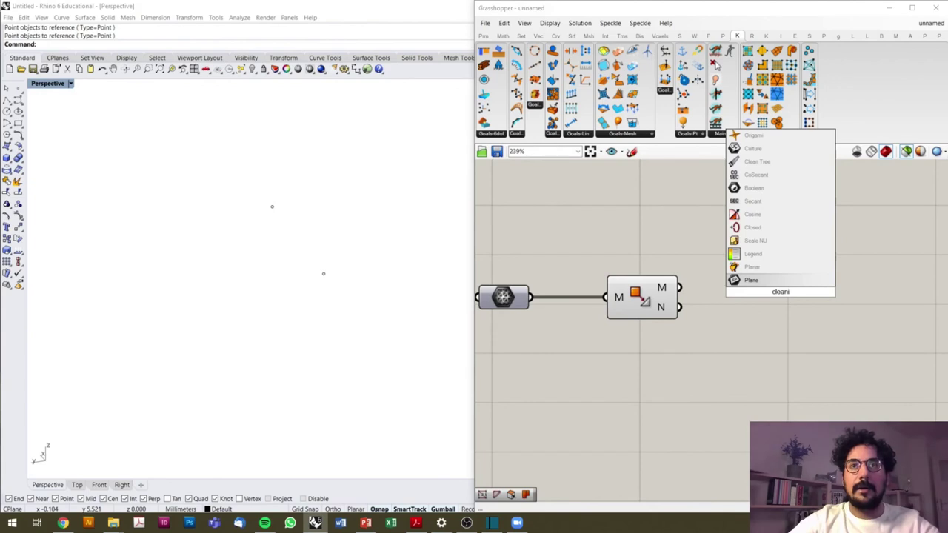
{"action": "key", "text": "BackSpace"}
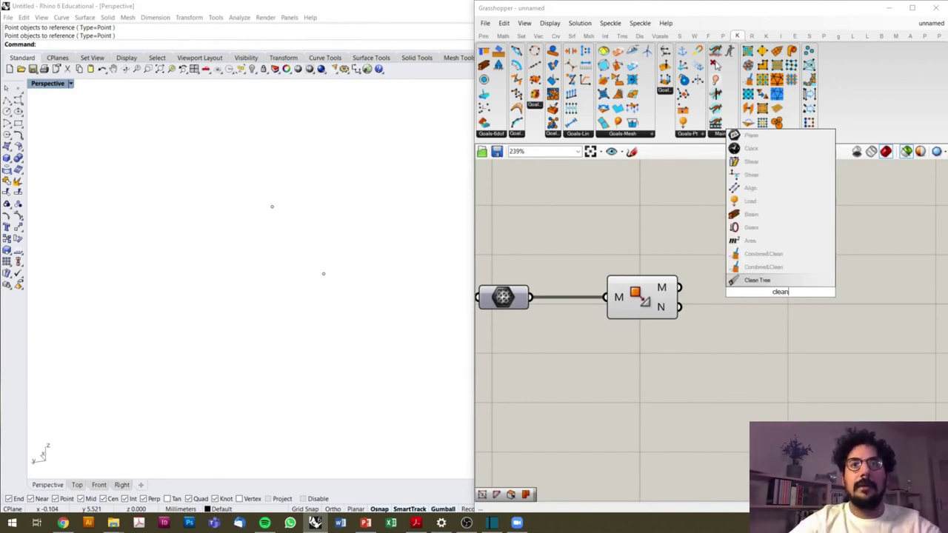
{"action": "key", "text": "Up"}
{"action": "key", "text": "Return"}
{"action": "left_click_drag", "start_coordinate": [680, 288], "coordinate": [767, 298]}
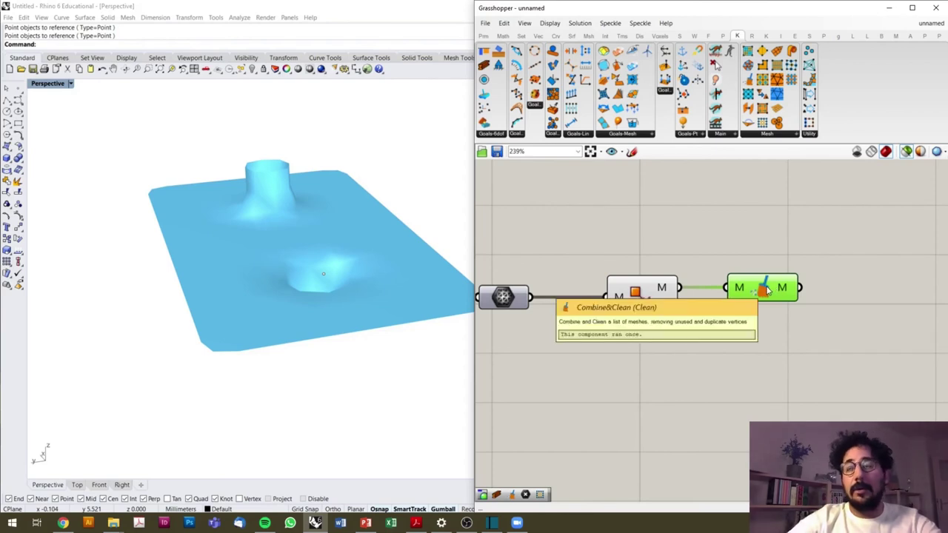
{"action": "right_click_drag", "start_coordinate": [767, 291], "coordinate": [645, 291]}
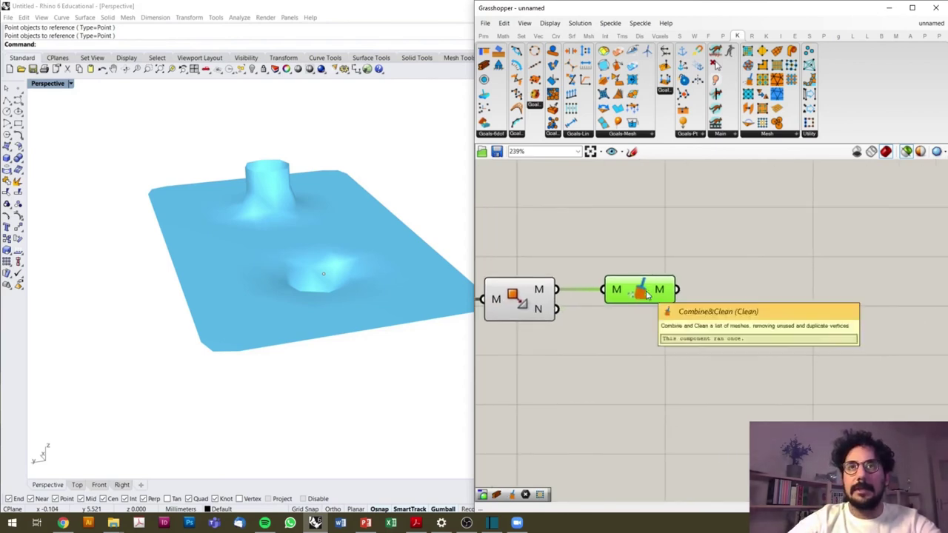
{"action": "left_click", "coordinate": [756, 309]}
Feed the cleaned mesh into new SoapFilm and TangentialSmooth goals
{"action": "double_click", "coordinate": [757, 309]}
{"action": "type", "text": "soa"}
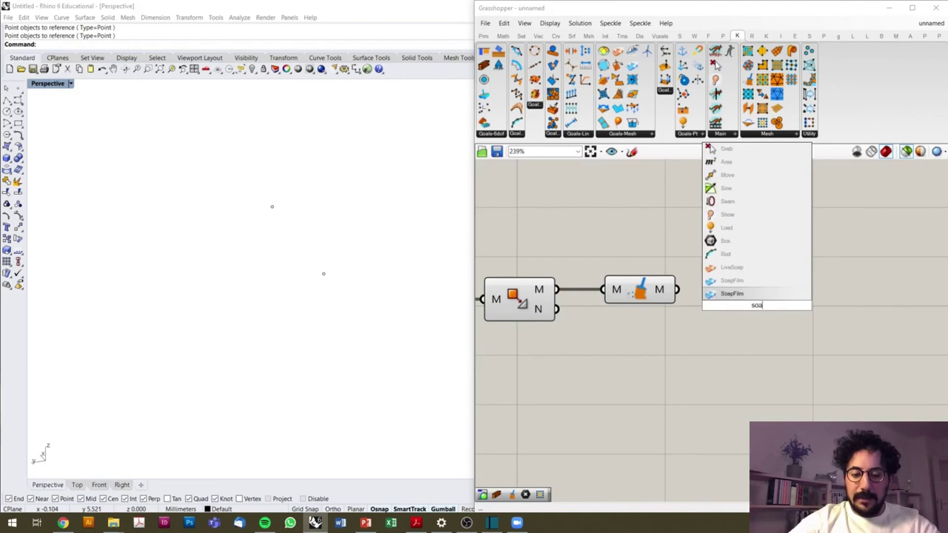
{"action": "type", "text": "p"}
{"action": "left_click", "coordinate": [755, 292]}
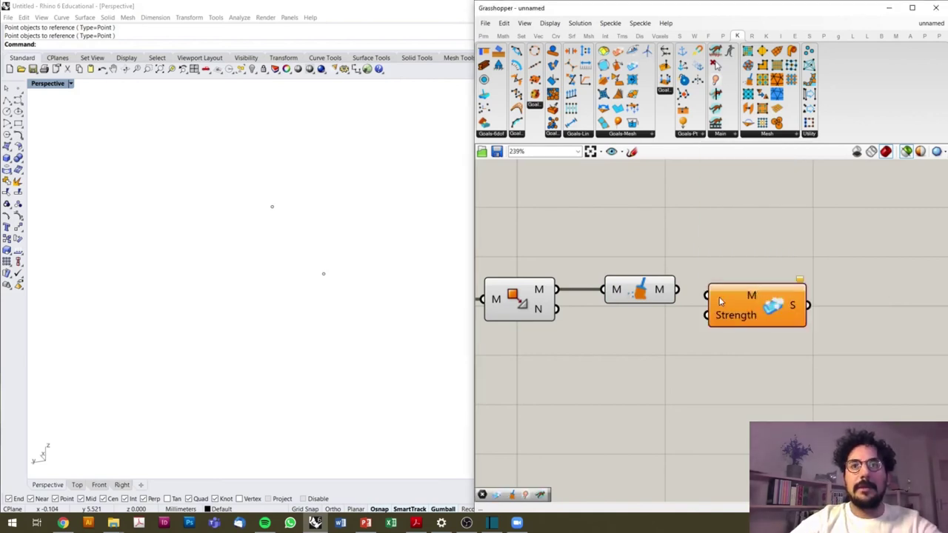
{"action": "left_click_drag", "start_coordinate": [683, 295], "coordinate": [841, 300]}
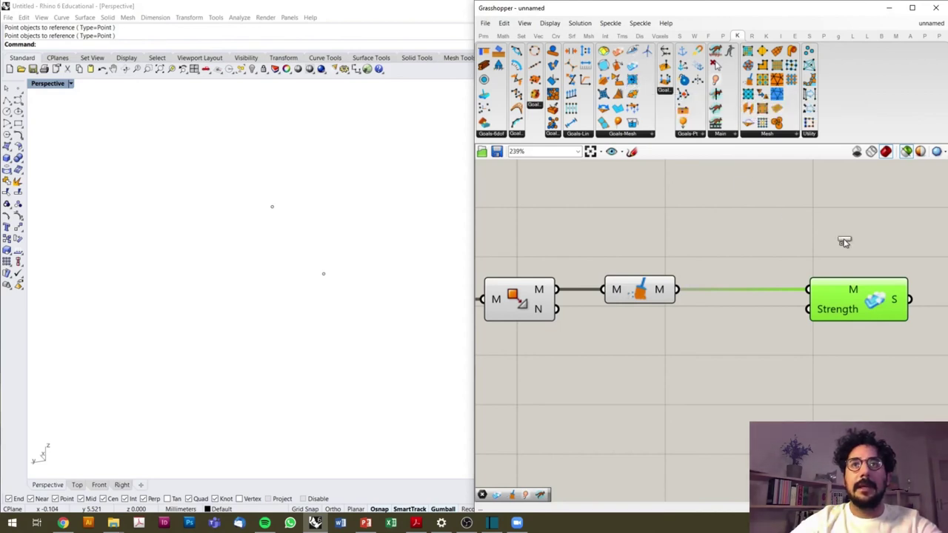
{"action": "left_click_drag", "start_coordinate": [633, 87], "coordinate": [844, 248]}
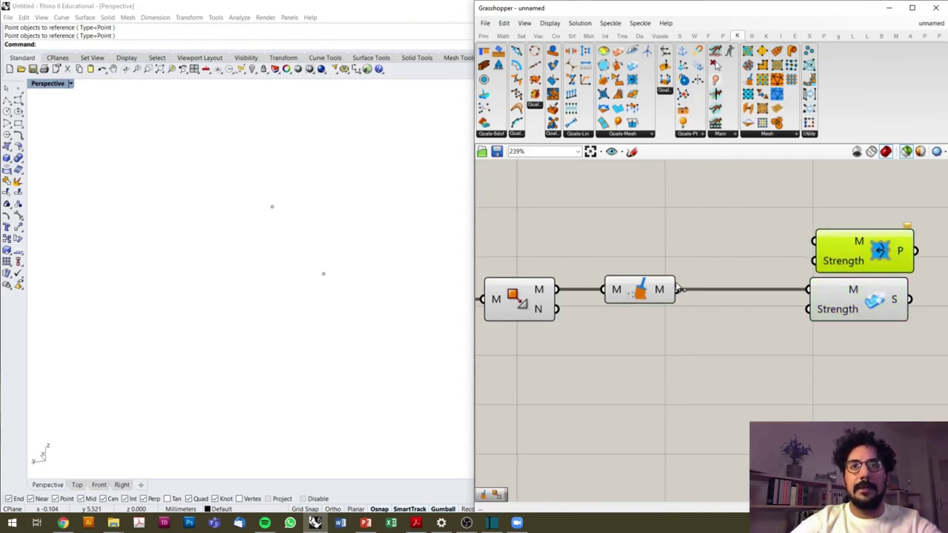
{"action": "left_click_drag", "start_coordinate": [678, 289], "coordinate": [815, 242]}
{"action": "right_click_drag", "start_coordinate": [840, 208], "coordinate": [705, 211]}
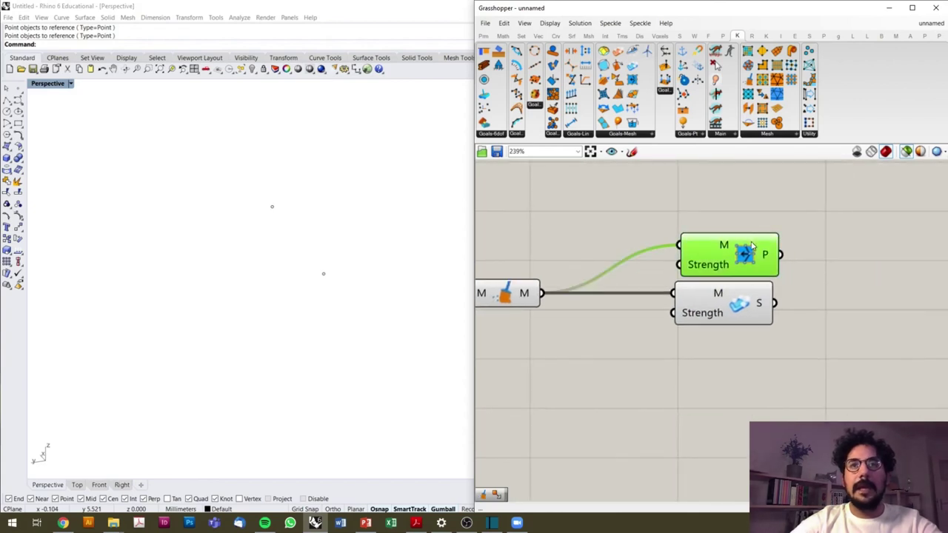
{"action": "left_click_drag", "start_coordinate": [745, 299], "coordinate": [751, 300]}
{"action": "left_click", "coordinate": [830, 273]}
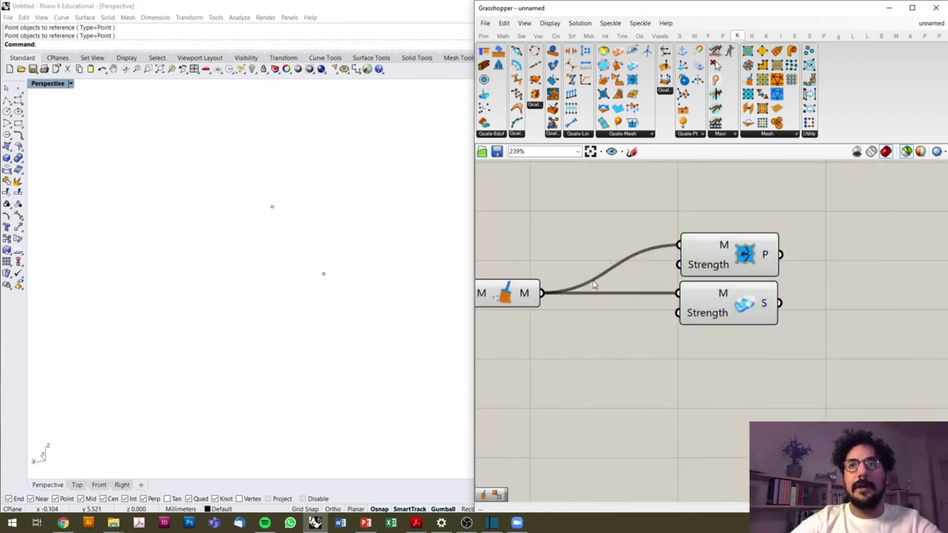
Preview the mesh chain and orbit the Rhino view to inspect the funnels
{"action": "left_click", "coordinate": [522, 292]}
{"action": "right_click_drag", "start_coordinate": [514, 293], "coordinate": [733, 297]}
{"action": "left_click", "coordinate": [593, 300]}
{"action": "right_click_drag", "start_coordinate": [511, 309], "coordinate": [585, 312]}
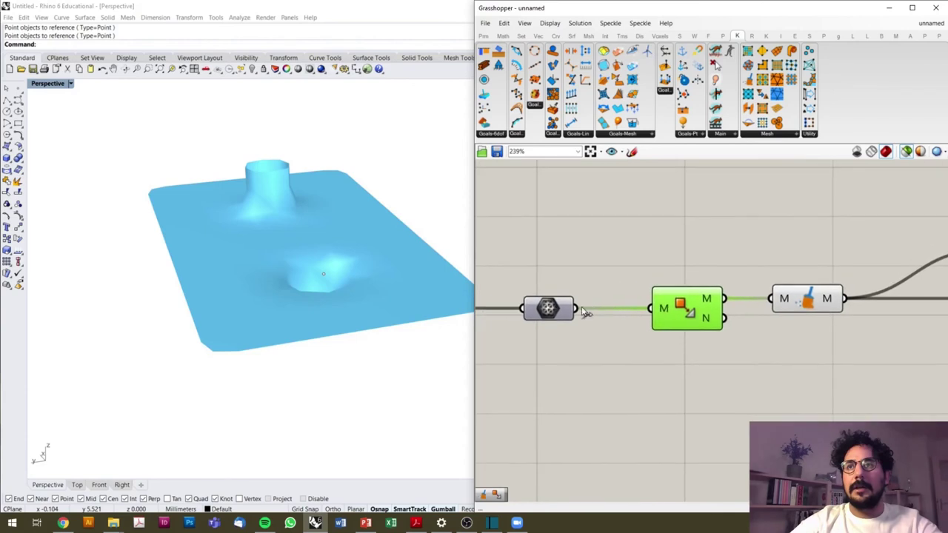
{"action": "left_click", "coordinate": [549, 309]}
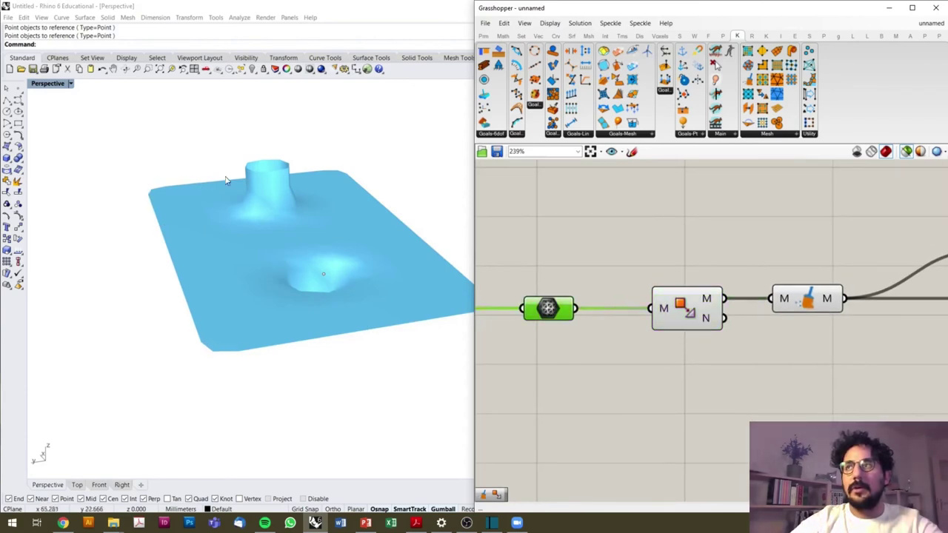
{"action": "mouse_move", "coordinate": [298, 335]}
{"action": "right_mouse_down"}
{"action": "mouse_move", "coordinate": [321, 296]}
{"action": "mouse_move", "coordinate": [260, 167]}
{"action": "right_mouse_up"}
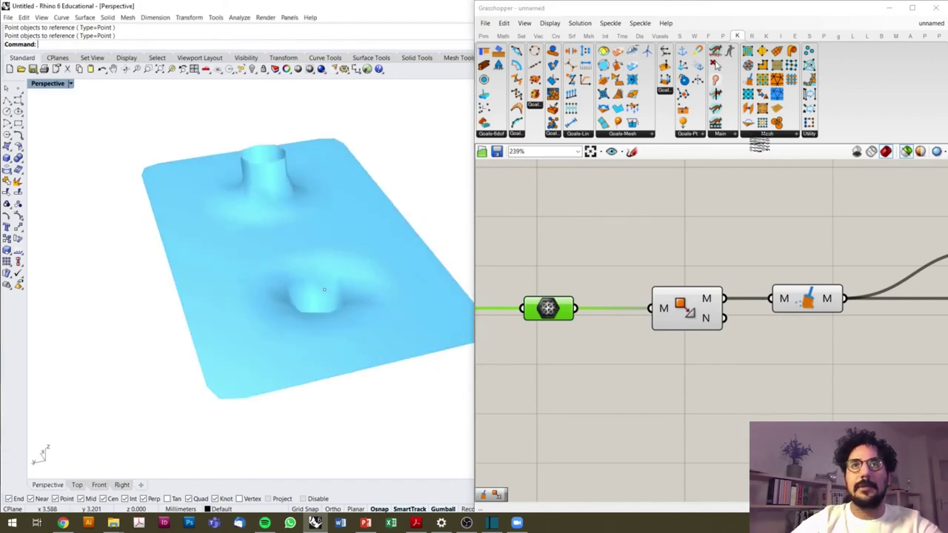
Add a NakedVertices component below Combine&Clean, fed by the cleaned mesh
{"action": "left_click_drag", "start_coordinate": [763, 122], "coordinate": [793, 374]}
{"action": "right_click_drag", "start_coordinate": [796, 380], "coordinate": [649, 369]}
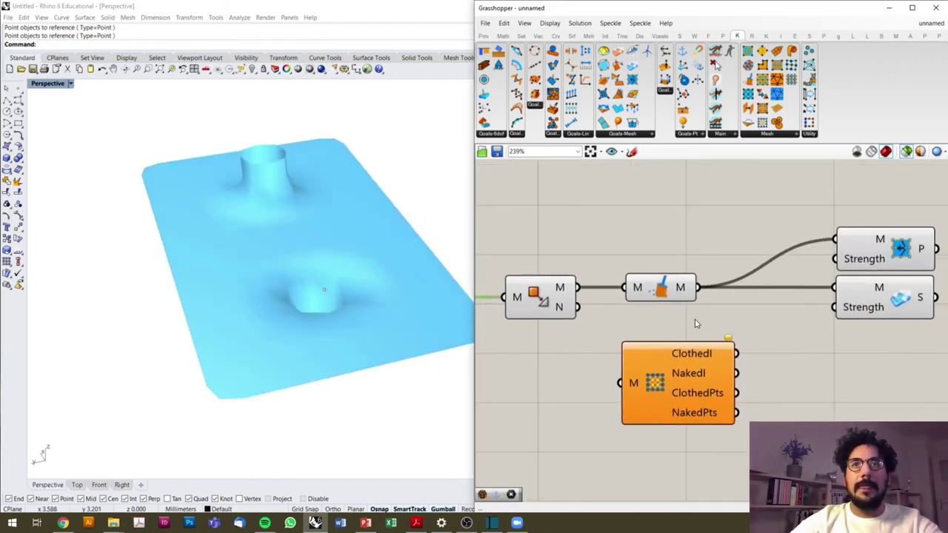
{"action": "right_click_drag", "start_coordinate": [659, 324], "coordinate": [715, 332]}
{"action": "left_click", "coordinate": [729, 374]}
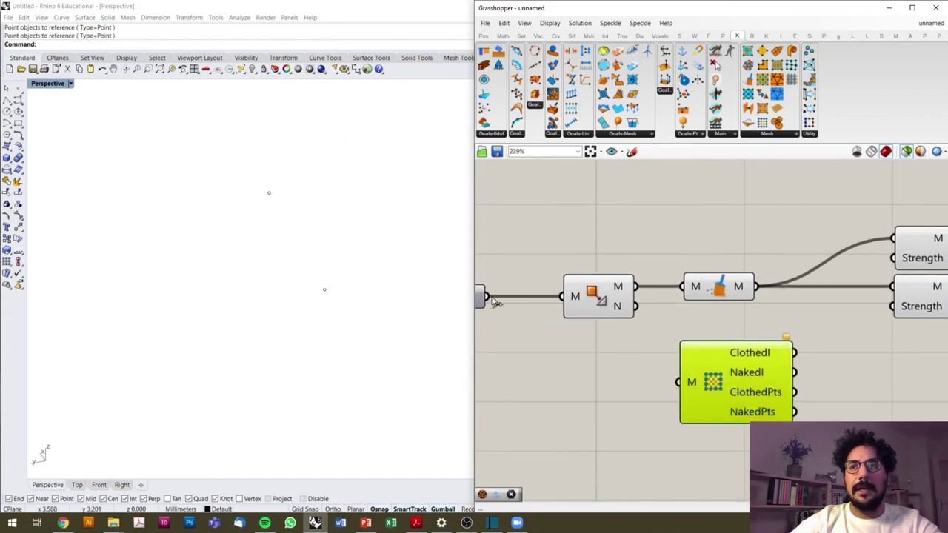
{"action": "left_click_drag", "start_coordinate": [763, 285], "coordinate": [684, 343]}
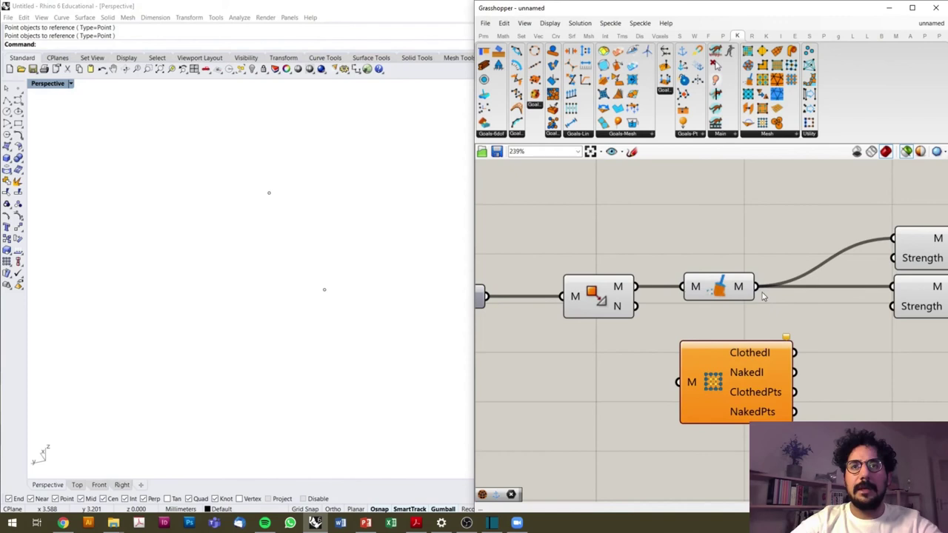
{"action": "left_click_drag", "start_coordinate": [755, 287], "coordinate": [682, 356]}
{"action": "left_click_drag", "start_coordinate": [711, 386], "coordinate": [904, 385]}
{"action": "scroll", "coordinate": [677, 370], "scroll_direction": "down", "scroll_amount": 3}
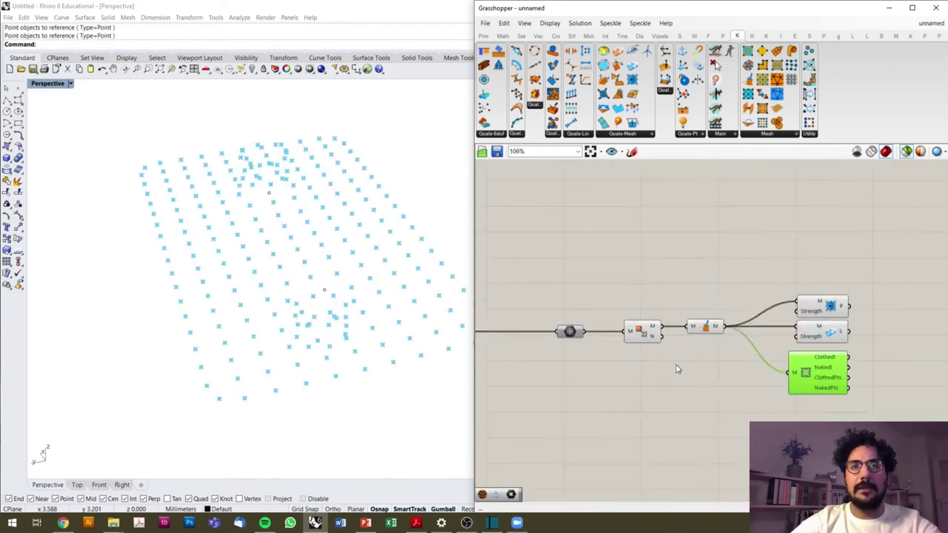
{"action": "scroll", "coordinate": [824, 381], "scroll_direction": "up", "scroll_amount": 3}
{"action": "left_click_drag", "start_coordinate": [709, 360], "coordinate": [679, 361]}
{"action": "left_click", "coordinate": [811, 377]}
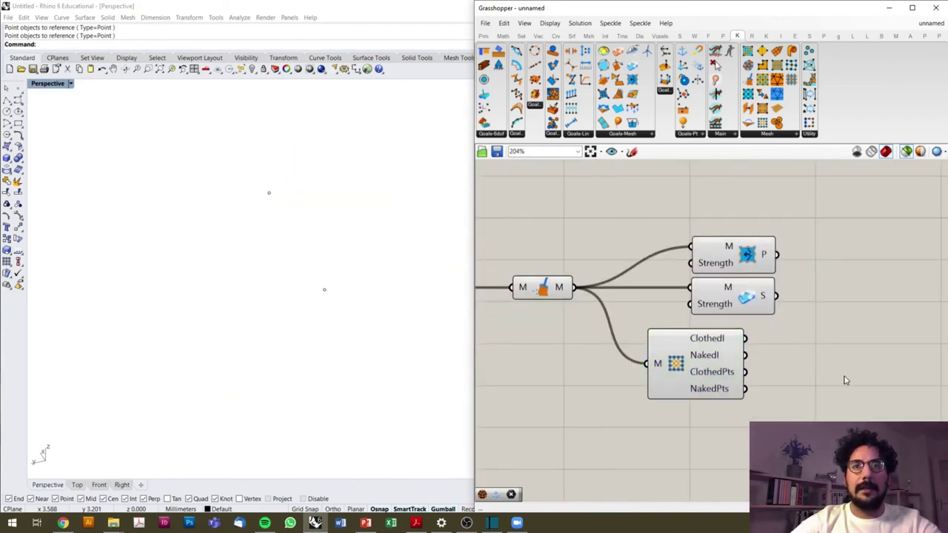
{"action": "double_click", "coordinate": [844, 377]}
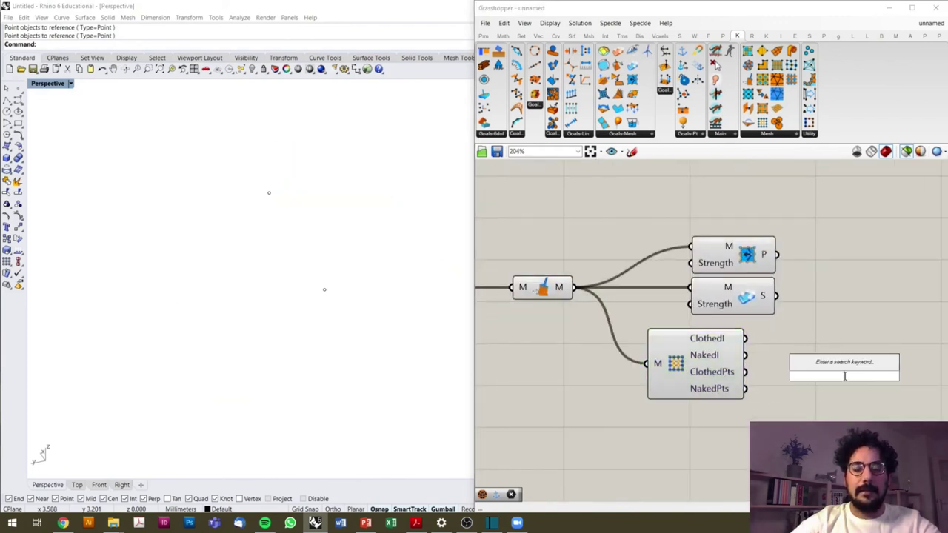
Place a Kangaroo Anchor goal and preview the mesh's naked boundary points
{"action": "left_click", "coordinate": [702, 136]}
{"action": "left_click", "coordinate": [698, 151]}
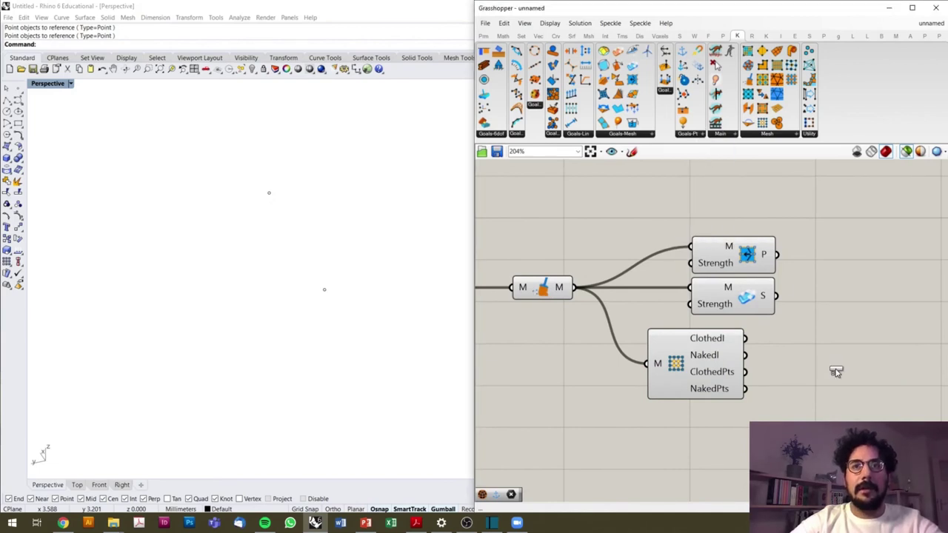
{"action": "left_click", "coordinate": [840, 369]}
{"action": "left_click", "coordinate": [722, 393]}
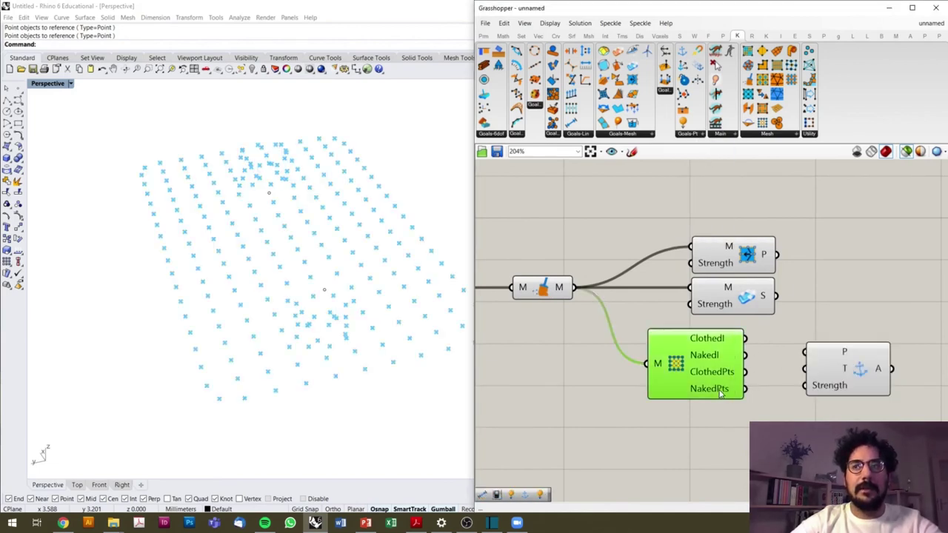
Add a temporary Point parameter to inspect the naked points from a flatter view
{"action": "double_click", "coordinate": [778, 409]}
{"action": "type", "text": "poi"}
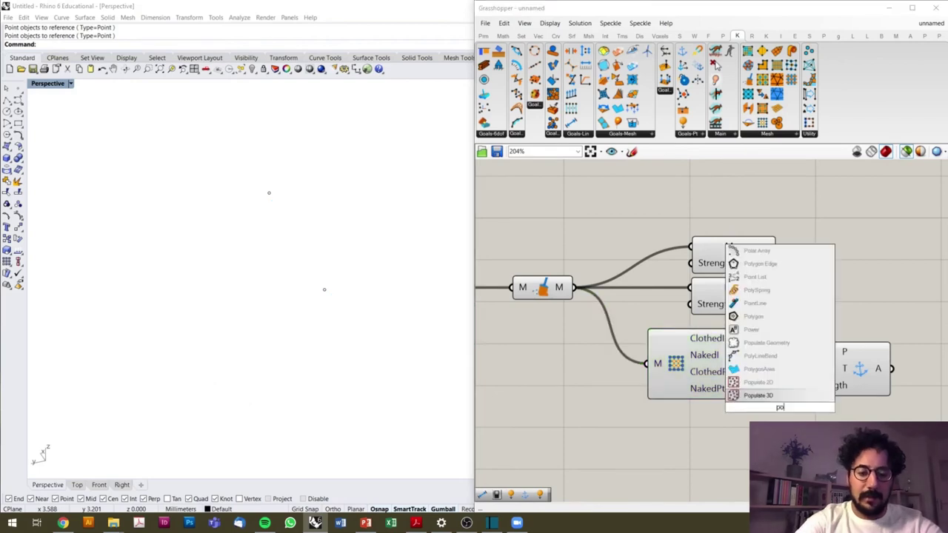
{"action": "key", "text": "Up"}
{"action": "key", "text": "Up"}
{"action": "key", "text": "Up"}
{"action": "key", "text": "Up"}
{"action": "key", "text": "Return"}
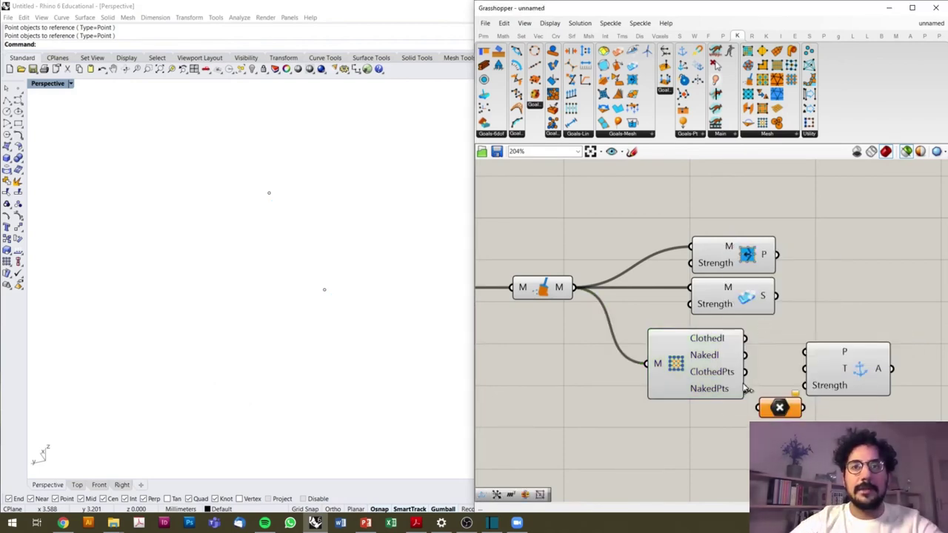
{"action": "left_click", "coordinate": [781, 406]}
{"action": "right_click_drag", "start_coordinate": [285, 286], "coordinate": [324, 264]}
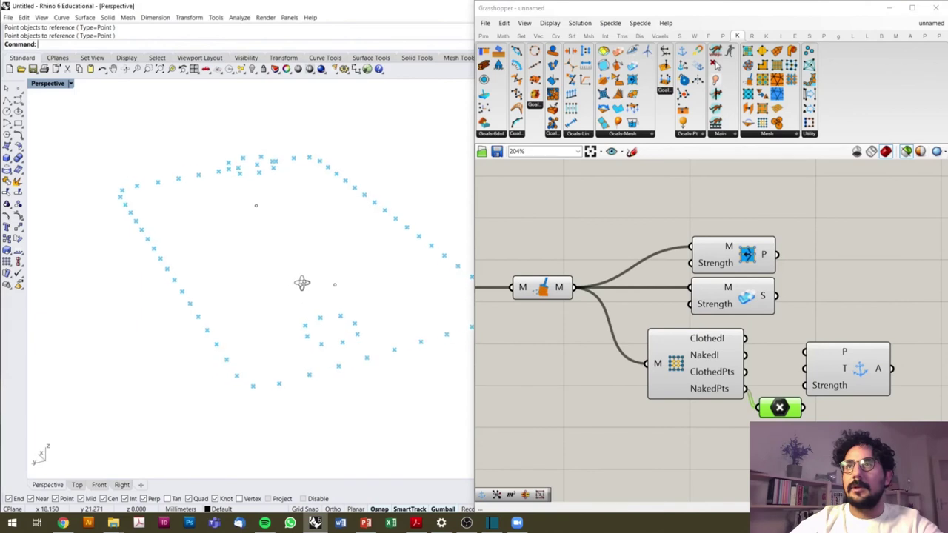
{"action": "scroll", "coordinate": [666, 337], "scroll_direction": "down", "scroll_amount": 4}
{"action": "scroll", "coordinate": [667, 337], "scroll_direction": "up", "scroll_amount": 4}
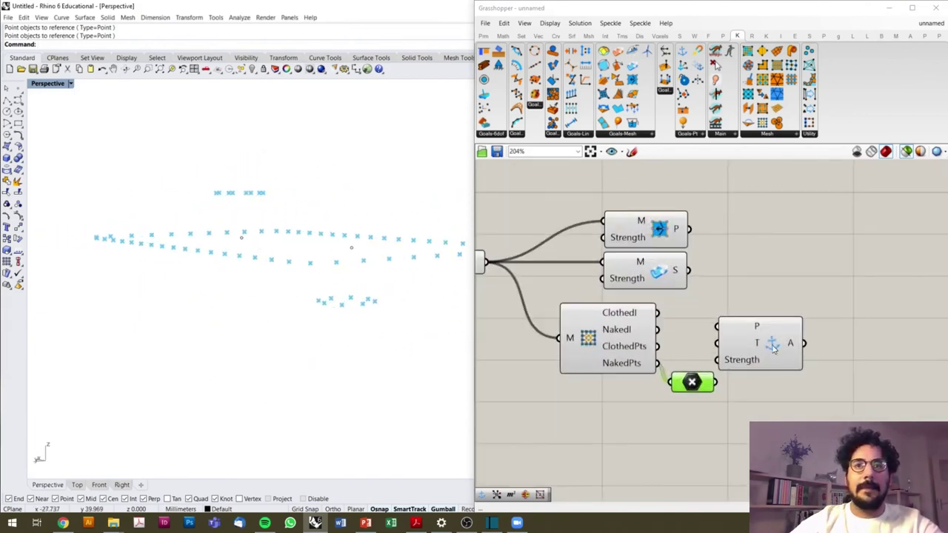
Wire NakedPts into Anchor's P input and delete the temporary Point parameter
{"action": "left_click", "coordinate": [807, 344]}
{"action": "left_click_drag", "start_coordinate": [658, 363], "coordinate": [766, 327]}
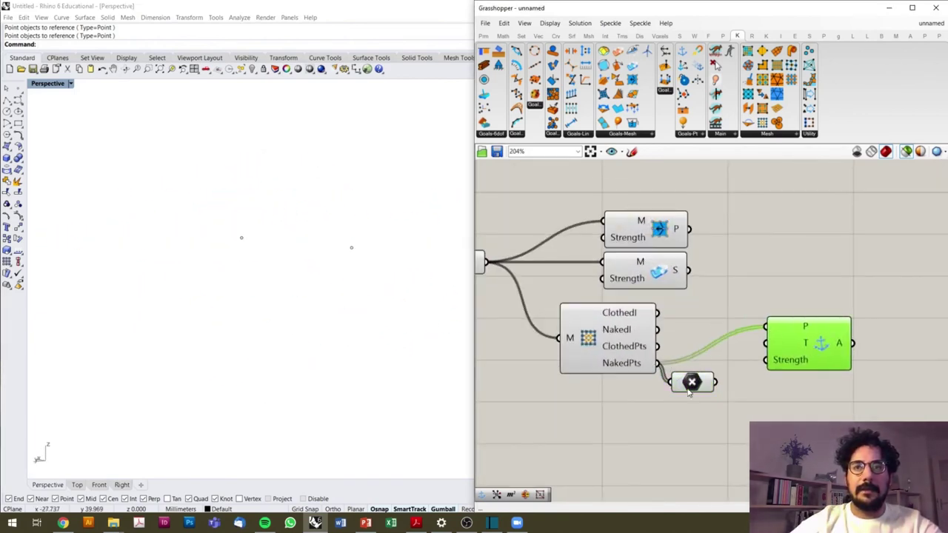
{"action": "key", "text": "Delete"}
{"action": "left_click_drag", "start_coordinate": [804, 358], "coordinate": [734, 390]}
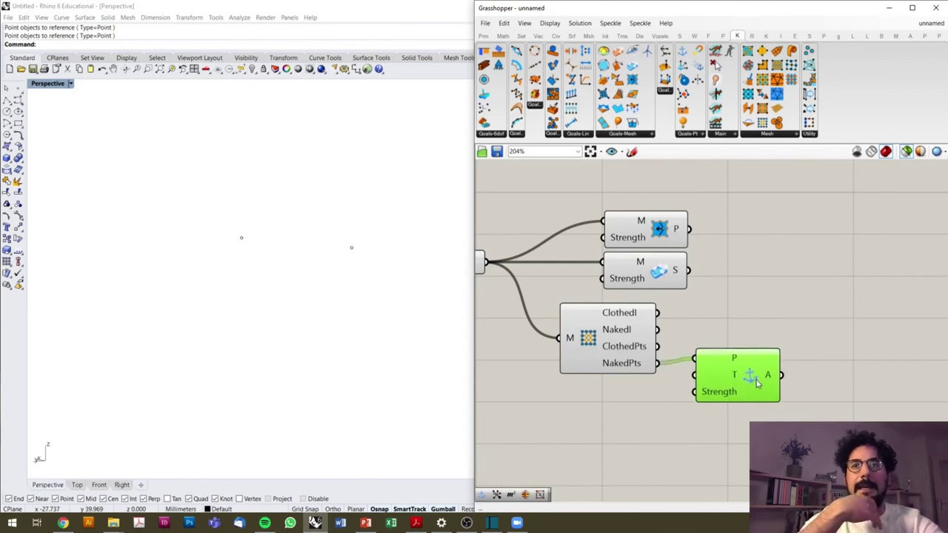
Place a Kangaroo Solver with a Boolean Toggle wired to its On input
{"action": "double_click", "coordinate": [851, 327]}
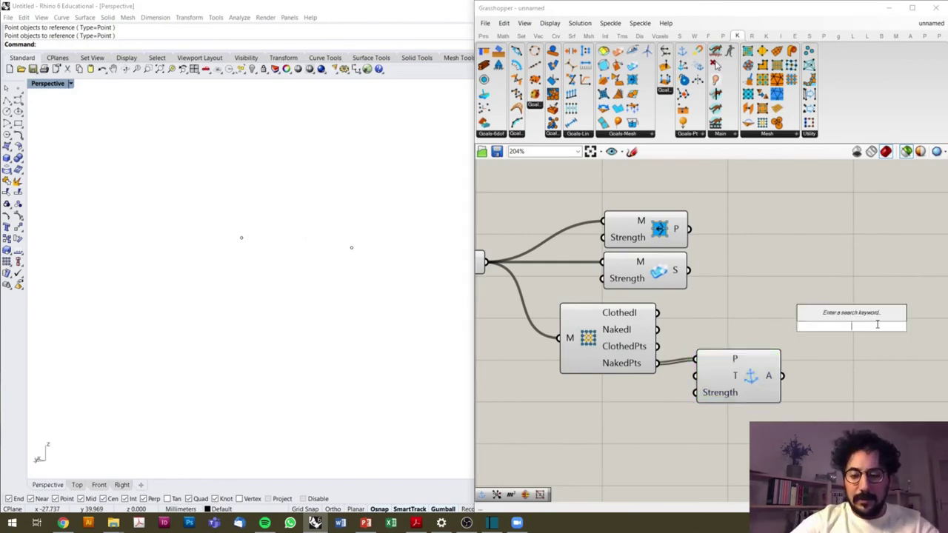
{"action": "type", "text": "sol"}
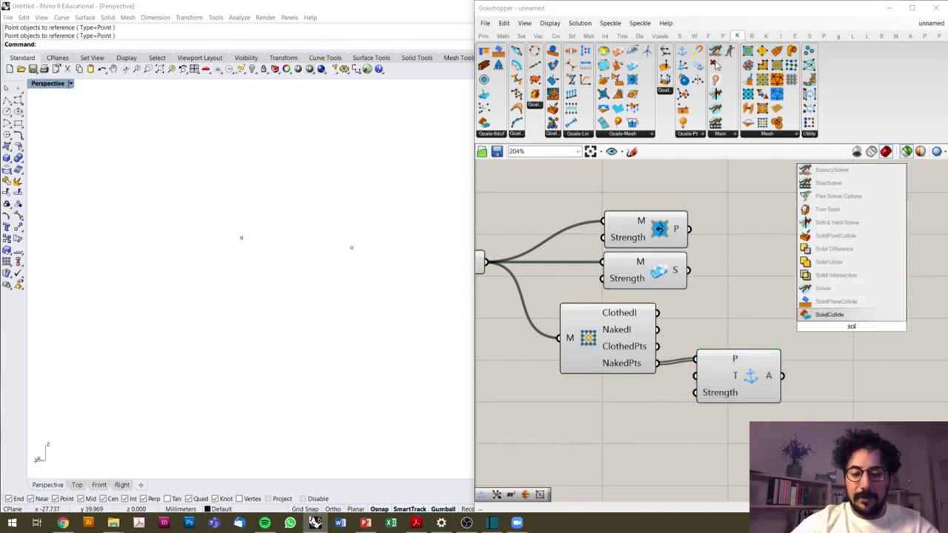
{"action": "type", "text": "ver"}
{"action": "key", "text": "Return"}
{"action": "left_click_drag", "start_coordinate": [873, 318], "coordinate": [920, 283]}
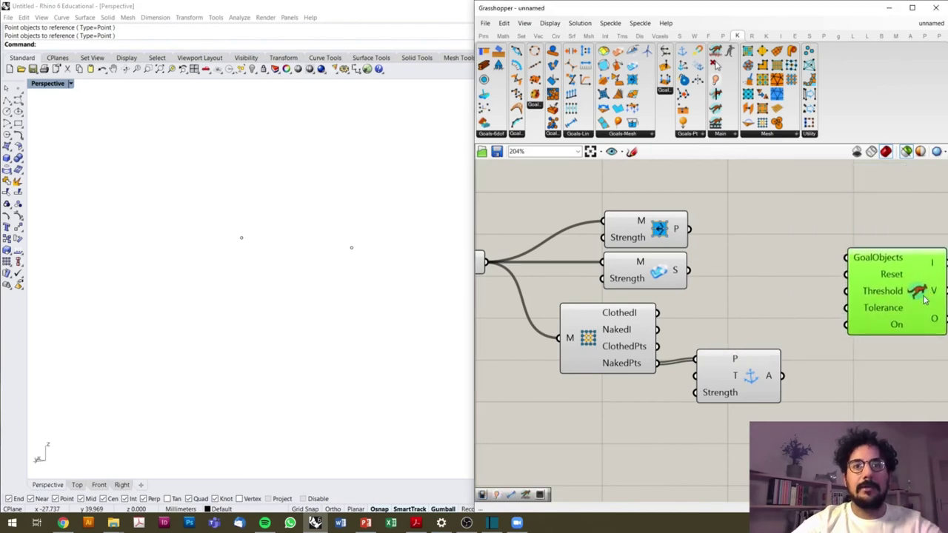
{"action": "double_click", "coordinate": [871, 405]}
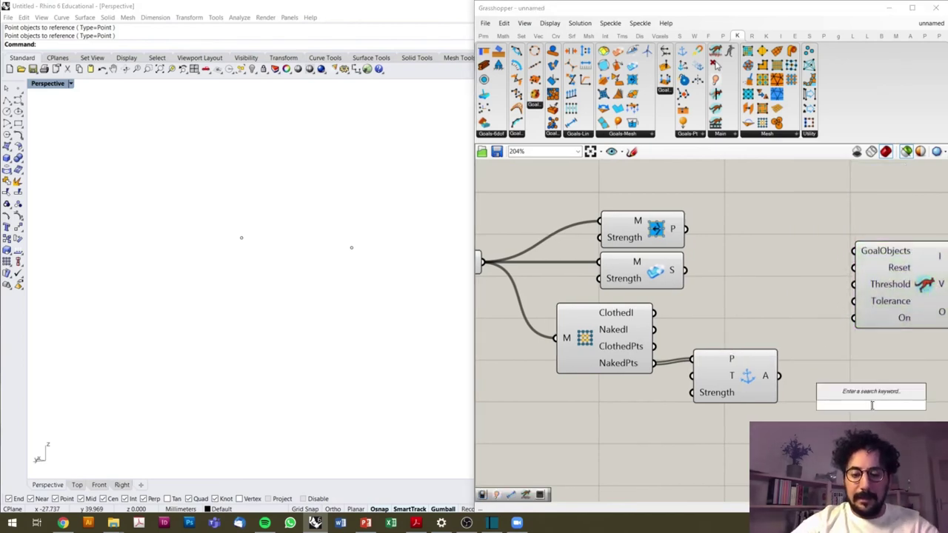
{"action": "type", "text": "boo"}
{"action": "key", "text": "Up"}
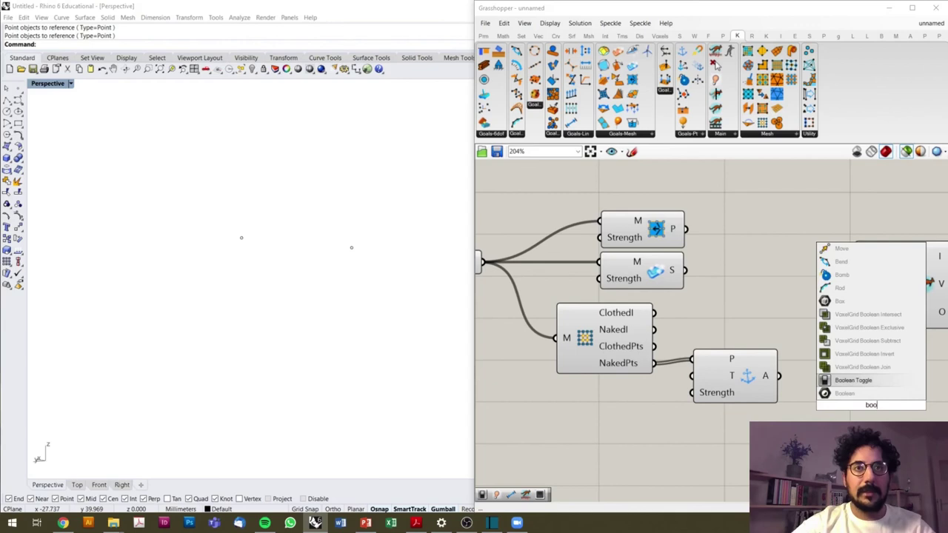
{"action": "key", "text": "Return"}
{"action": "left_click_drag", "start_coordinate": [921, 405], "coordinate": [849, 329]}
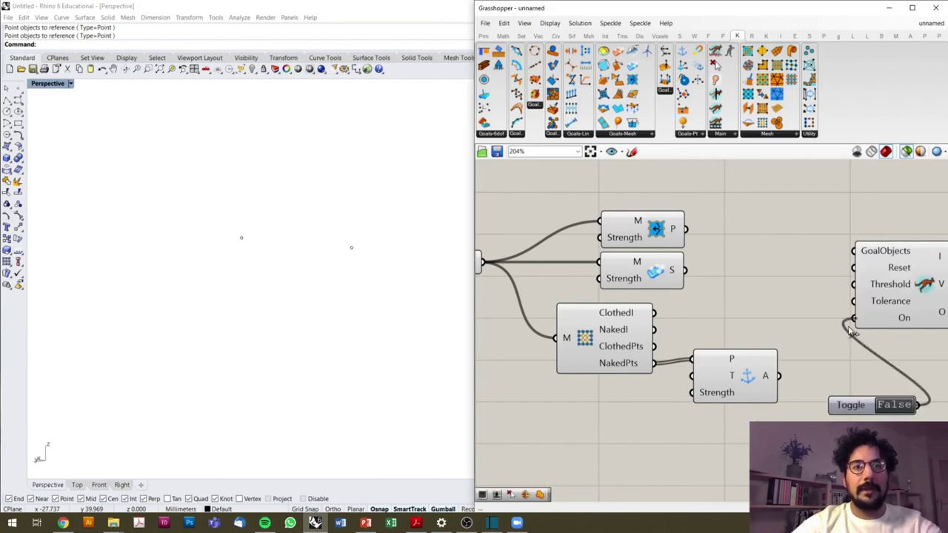
Add a Button wired to the solver's Reset input and tidy the layout
{"action": "double_click", "coordinate": [883, 390]}
{"action": "type", "text": "button"}
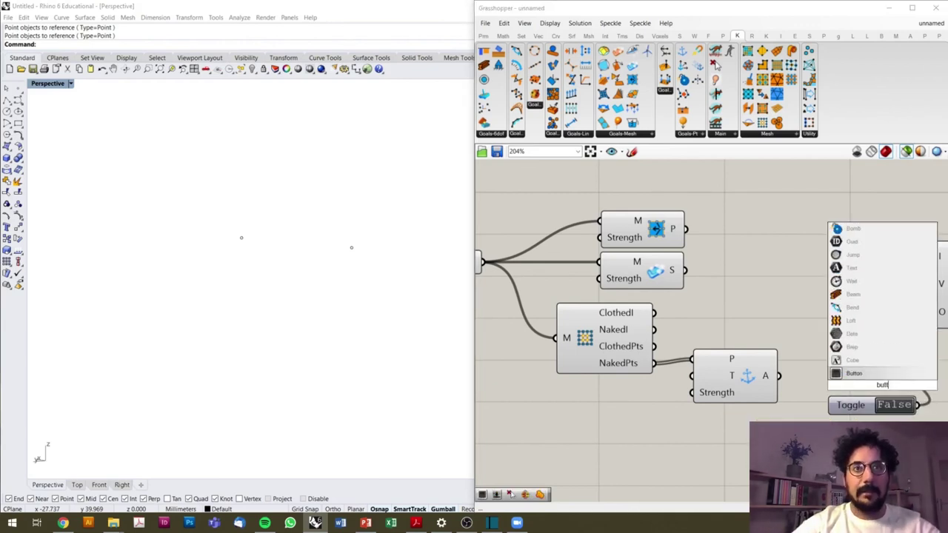
{"action": "key", "text": "Return"}
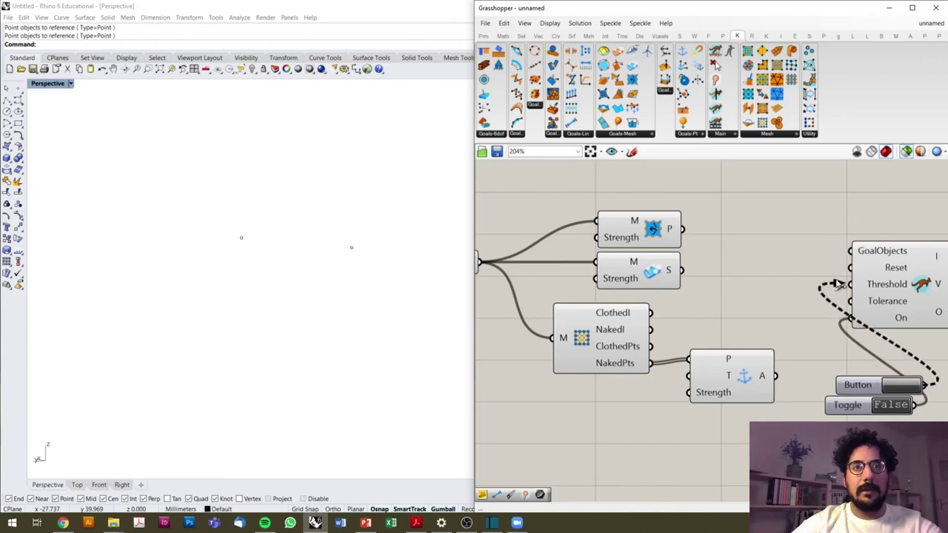
{"action": "left_click_drag", "start_coordinate": [926, 386], "coordinate": [850, 268]}
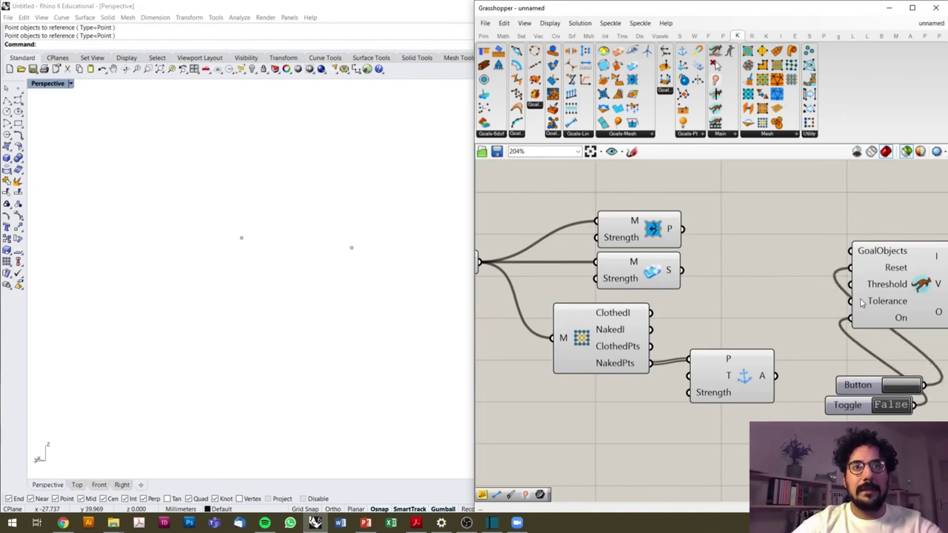
{"action": "double_click", "coordinate": [776, 237]}
{"action": "scroll", "coordinate": [789, 304], "scroll_direction": "down", "scroll_amount": 1}
{"action": "key", "text": "Escape"}
{"action": "left_click_drag", "start_coordinate": [877, 292], "coordinate": [896, 314]}
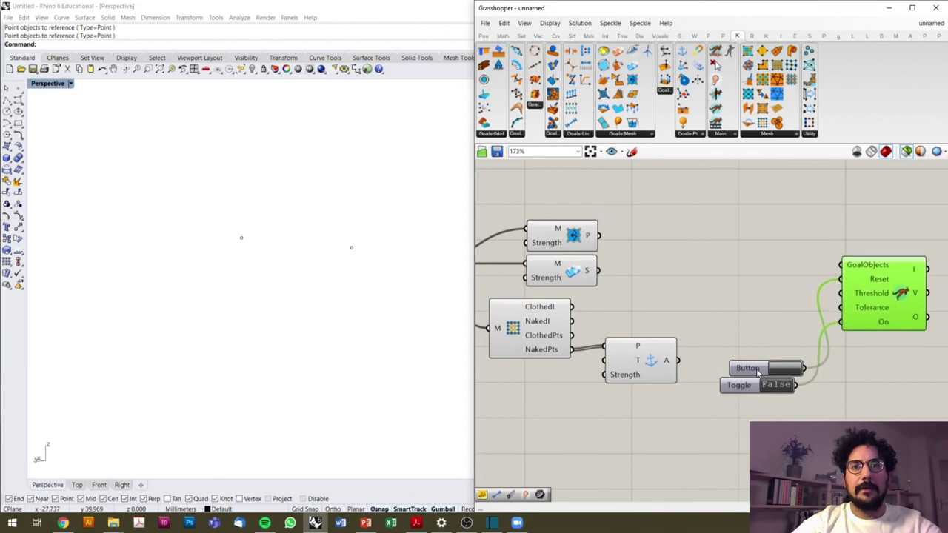
{"action": "left_click_drag", "start_coordinate": [757, 372], "coordinate": [749, 374]}
{"action": "left_click", "coordinate": [750, 338]}
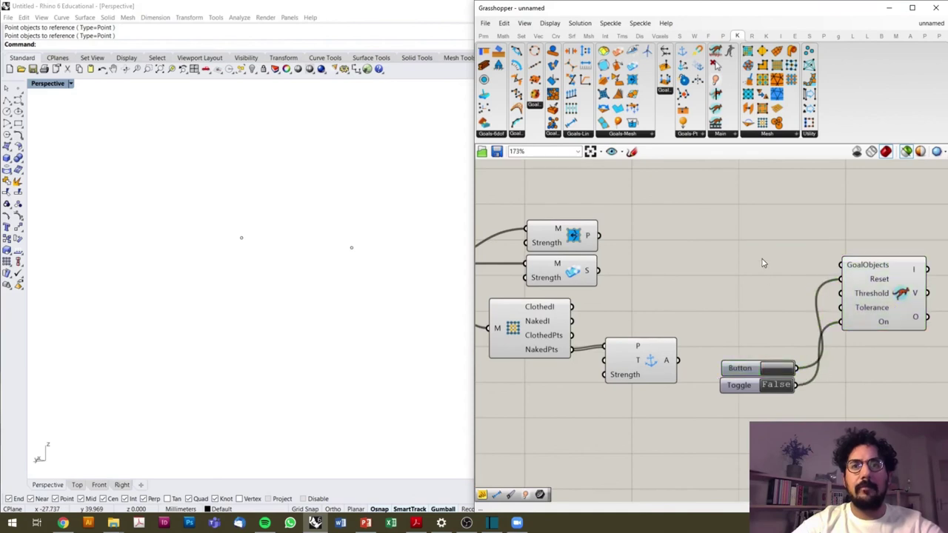
Wire the S and P goals into GoalObjects and set the toggle True
{"action": "mouse_move", "coordinate": [649, 359]}
{"action": "left_mouse_down"}
{"action": "mouse_move", "coordinate": [639, 363]}
{"action": "mouse_move", "coordinate": [842, 265]}
{"action": "left_mouse_up"}
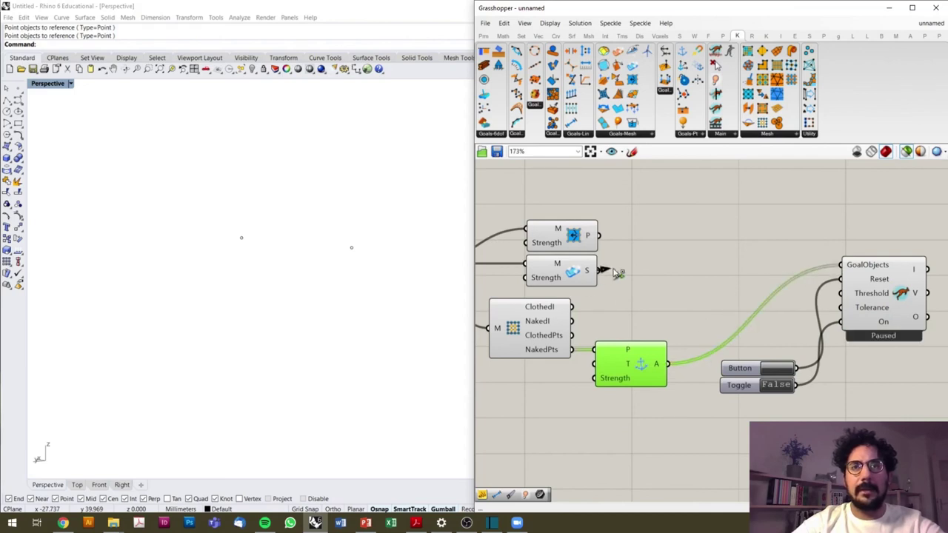
{"action": "left_click_drag", "start_coordinate": [615, 272], "coordinate": [842, 265], "text": "shift"}
{"action": "left_click_drag", "start_coordinate": [598, 236], "coordinate": [842, 265], "text": "shift"}
{"action": "left_click", "coordinate": [902, 293]}
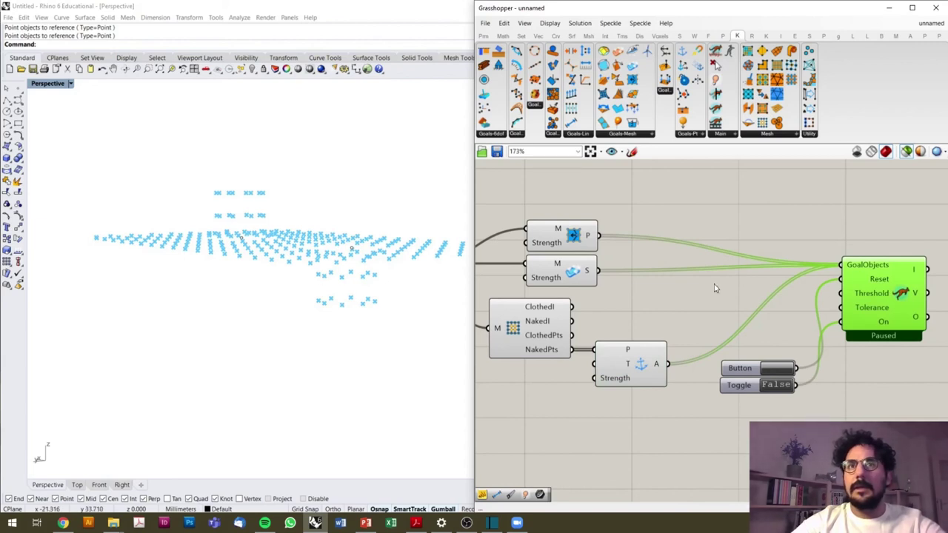
{"action": "left_click", "coordinate": [777, 388]}
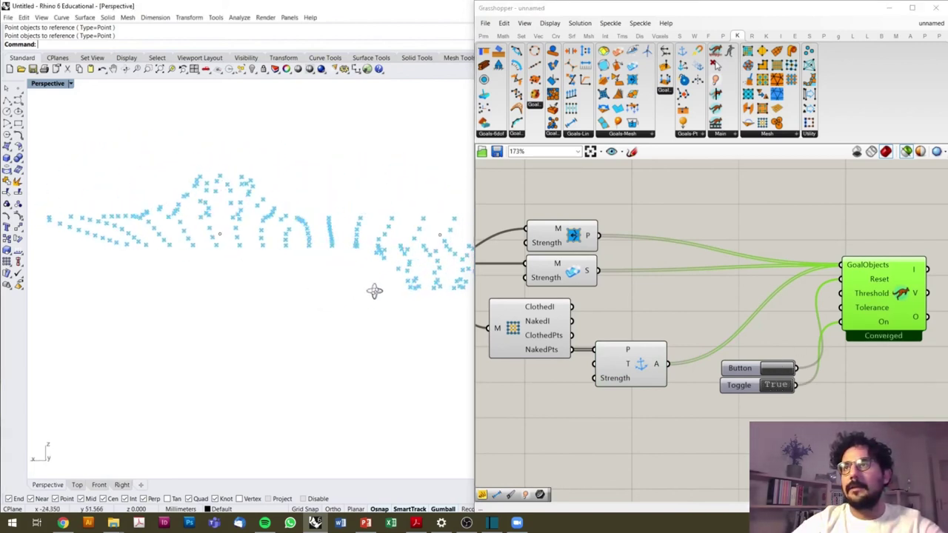
{"action": "mouse_move", "coordinate": [372, 289]}
{"action": "right_mouse_down"}
{"action": "mouse_move", "coordinate": [248, 286]}
{"action": "mouse_move", "coordinate": [338, 229]}
{"action": "mouse_move", "coordinate": [434, 271]}
{"action": "mouse_move", "coordinate": [318, 332]}
{"action": "mouse_move", "coordinate": [292, 380]}
{"action": "mouse_move", "coordinate": [360, 286]}
{"action": "mouse_move", "coordinate": [333, 332]}
{"action": "right_mouse_up"}
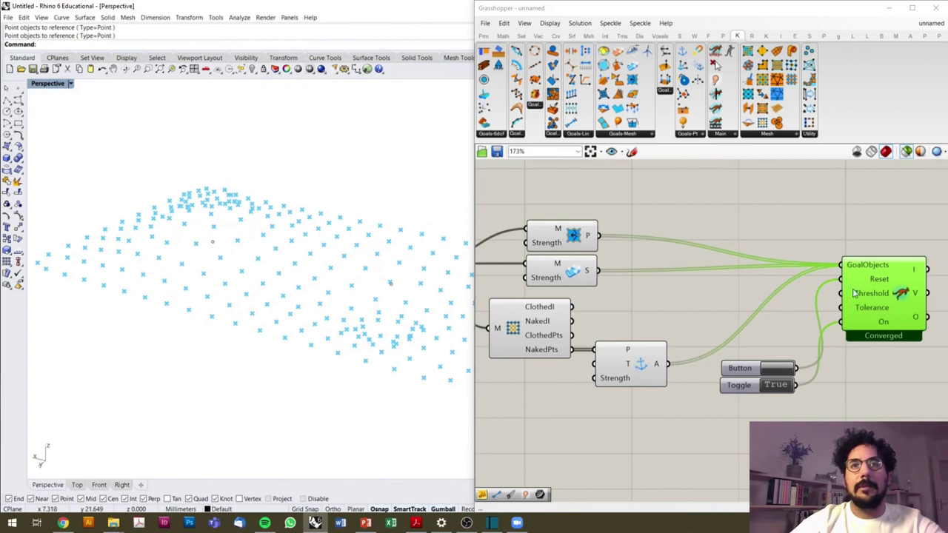
{"action": "double_click", "coordinate": [731, 273]}
Merge the P and anchor goals through an Entwine component into GoalObjects
{"action": "type", "text": "en"}
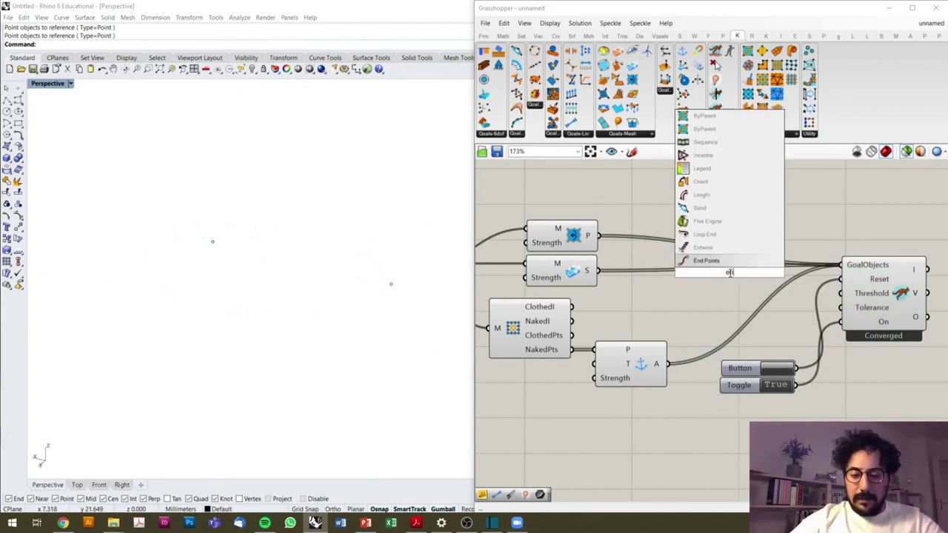
{"action": "type", "text": "twine"}
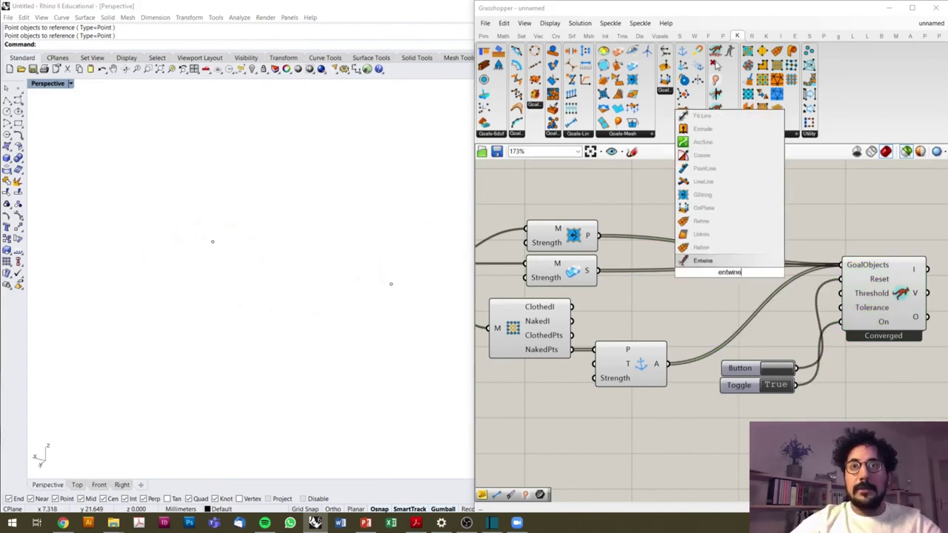
{"action": "key", "text": "Return"}
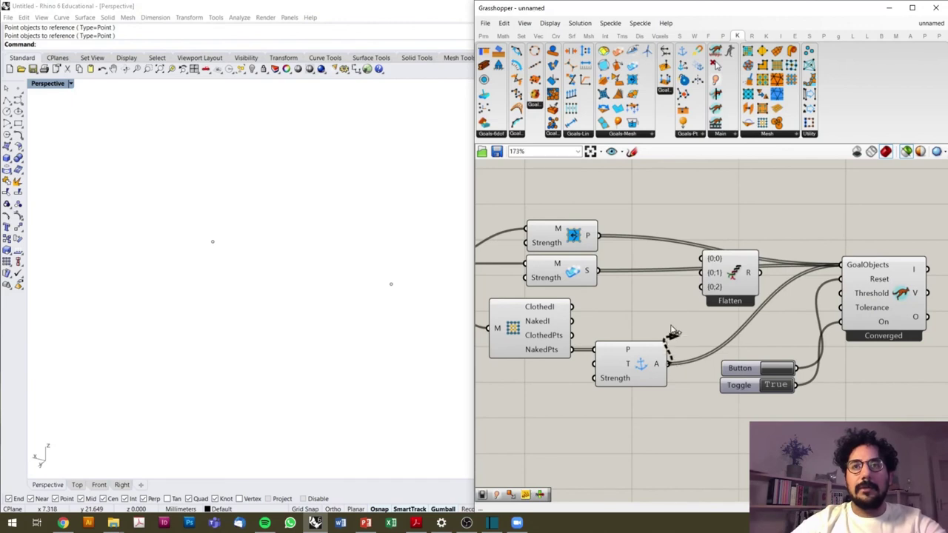
{"action": "left_click_drag", "start_coordinate": [672, 329], "coordinate": [579, 257]}
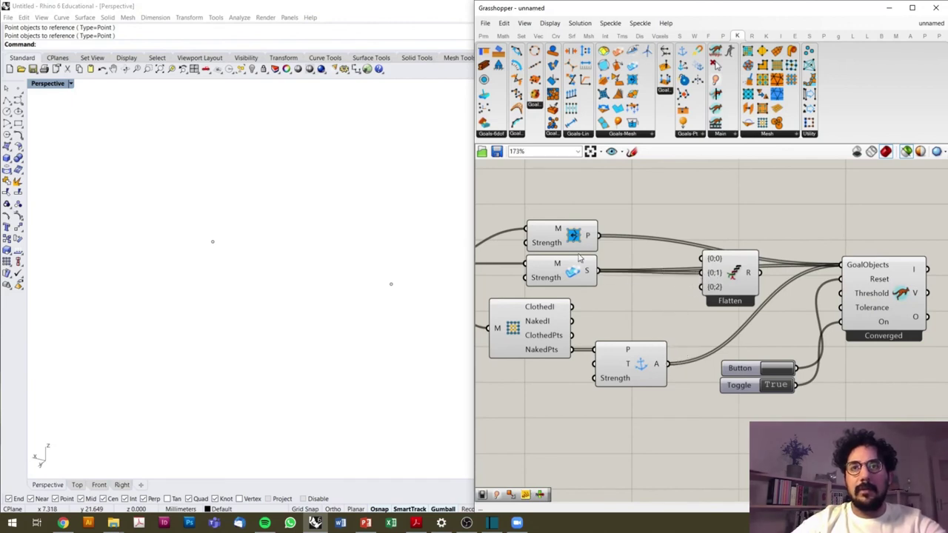
{"action": "left_click_drag", "start_coordinate": [598, 237], "coordinate": [702, 273]}
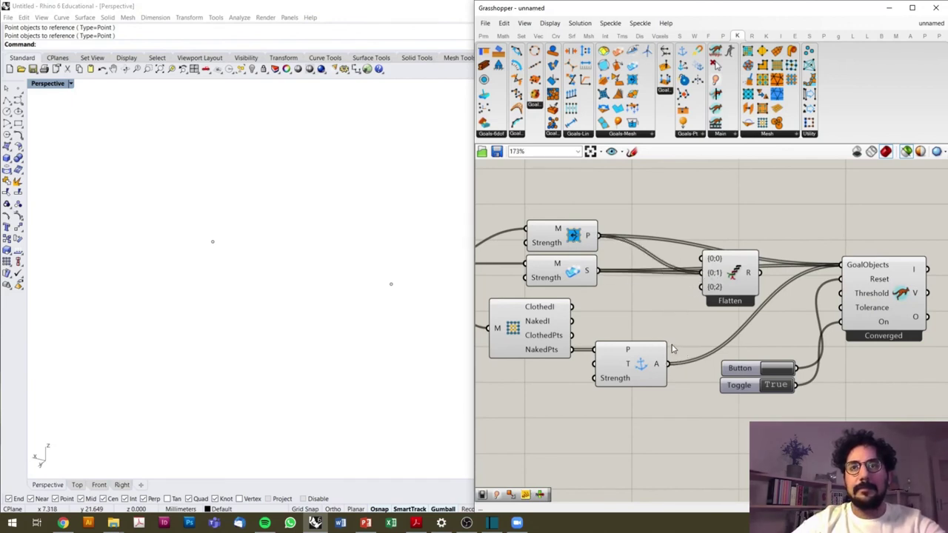
{"action": "mouse_move", "coordinate": [667, 363]}
{"action": "left_mouse_down"}
{"action": "mouse_move", "coordinate": [702, 272]}
{"action": "mouse_move", "coordinate": [841, 265]}
{"action": "left_mouse_up"}
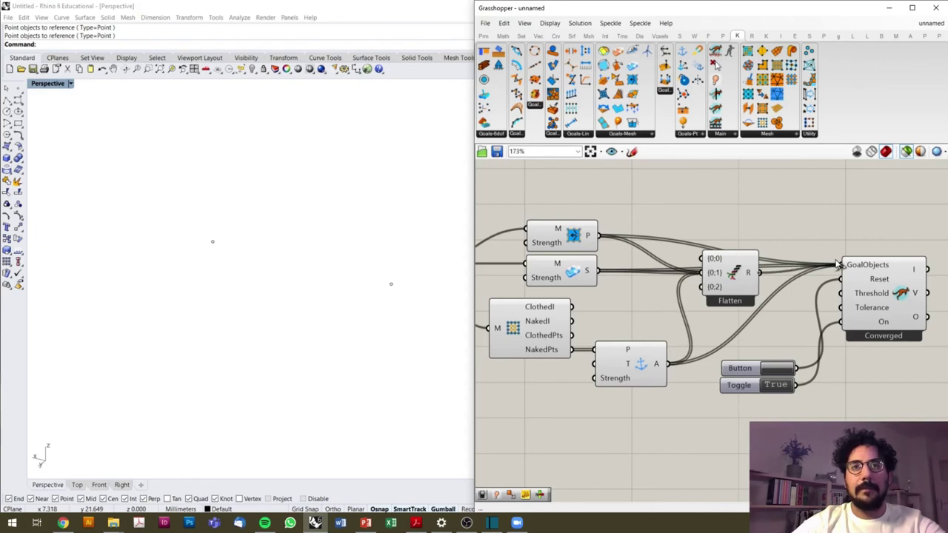
Add a Show goal fed by the mesh and join it to the Flatten goal list
{"action": "double_click", "coordinate": [688, 217]}
{"action": "type", "text": "sho"}
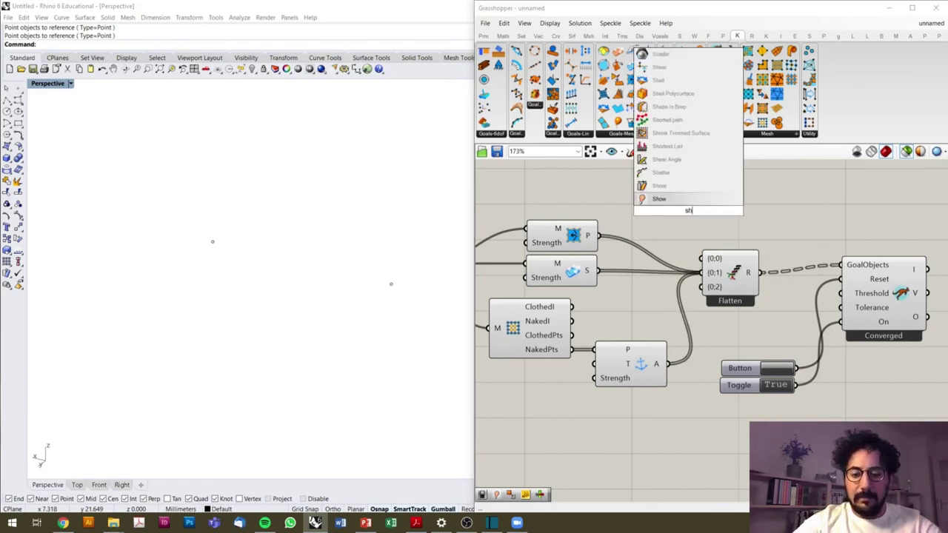
{"action": "key", "text": "Return"}
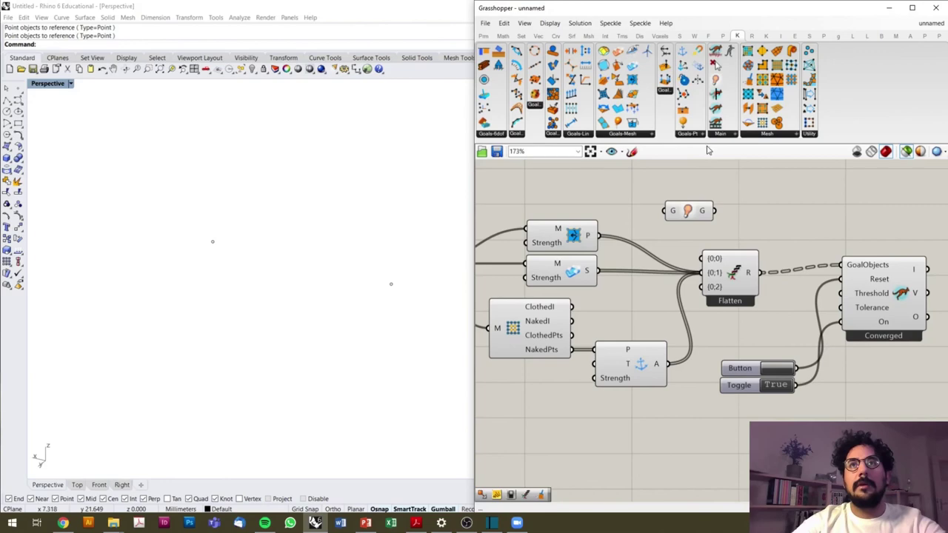
{"action": "left_click_drag", "start_coordinate": [711, 209], "coordinate": [598, 203]}
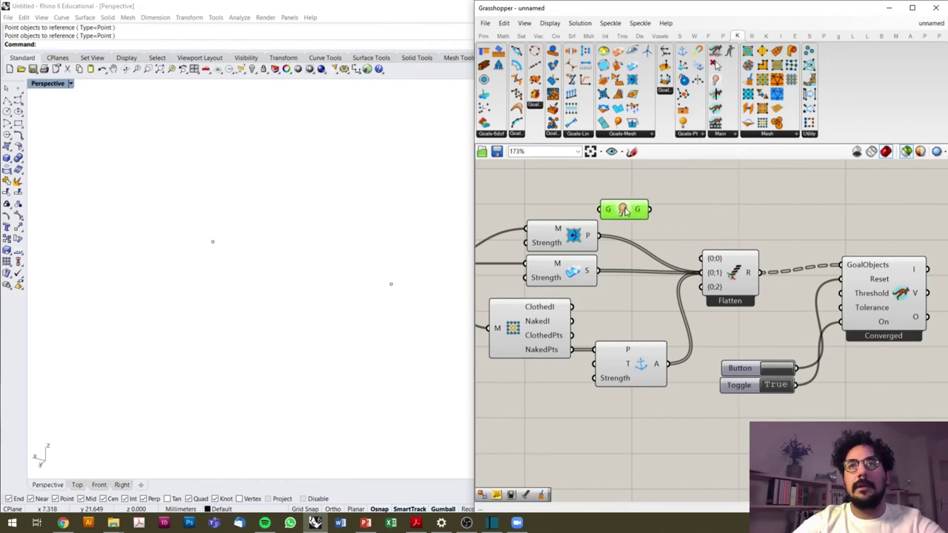
{"action": "scroll", "coordinate": [637, 239], "scroll_direction": "down", "scroll_amount": 2}
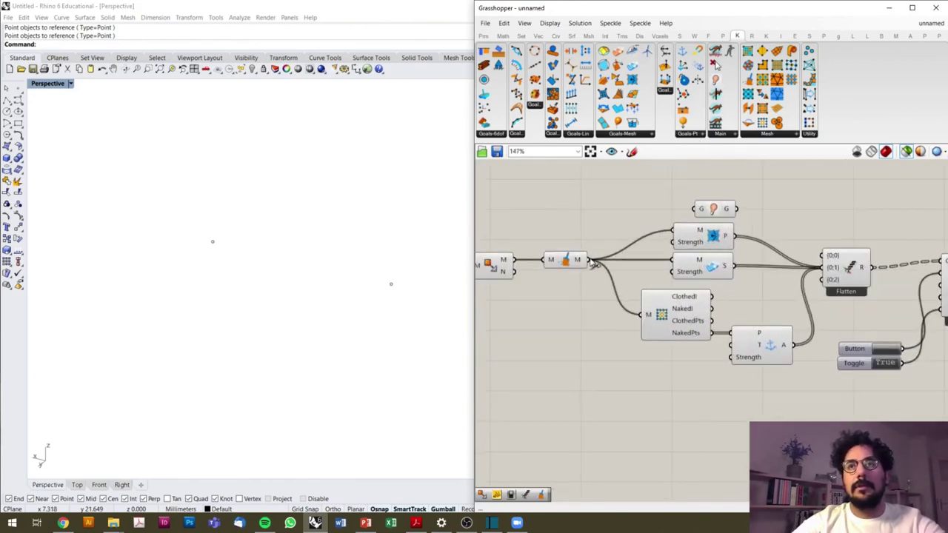
{"action": "left_click_drag", "start_coordinate": [587, 259], "coordinate": [694, 208]}
{"action": "scroll", "coordinate": [614, 205], "scroll_direction": "down", "scroll_amount": 4}
{"action": "scroll", "coordinate": [701, 234], "scroll_direction": "up", "scroll_amount": 4}
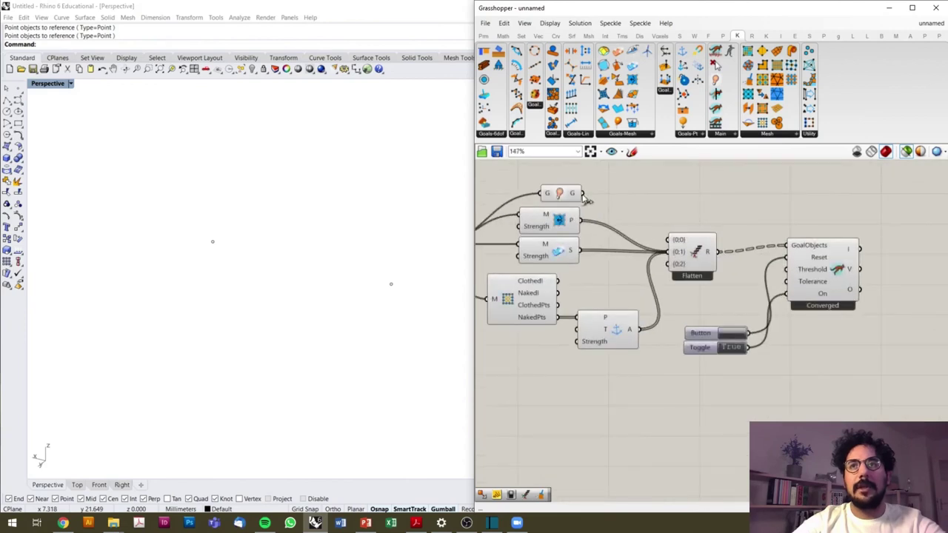
{"action": "left_click_drag", "start_coordinate": [580, 193], "coordinate": [670, 241]}
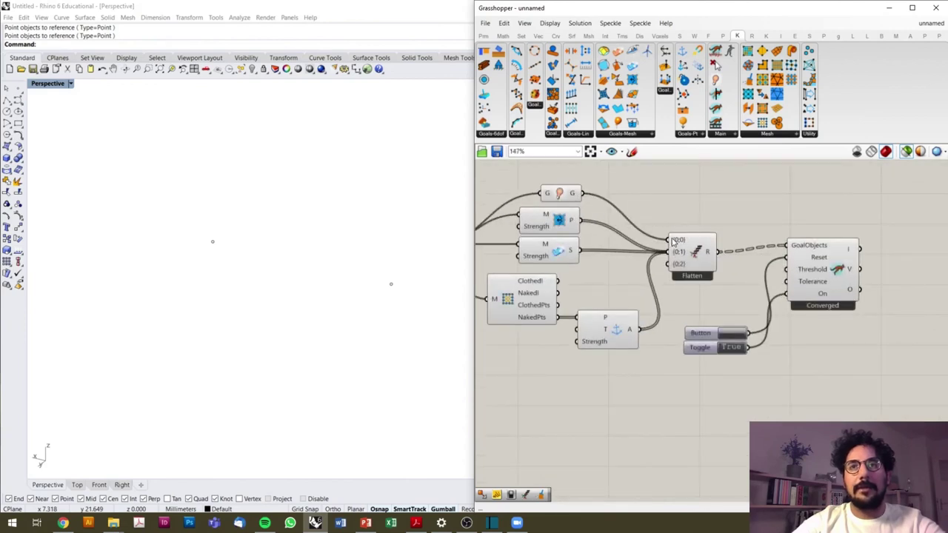
{"action": "double_click", "coordinate": [896, 303]}
Add a Clean Tree component fed by the solver's O output
{"action": "type", "text": "cl"}
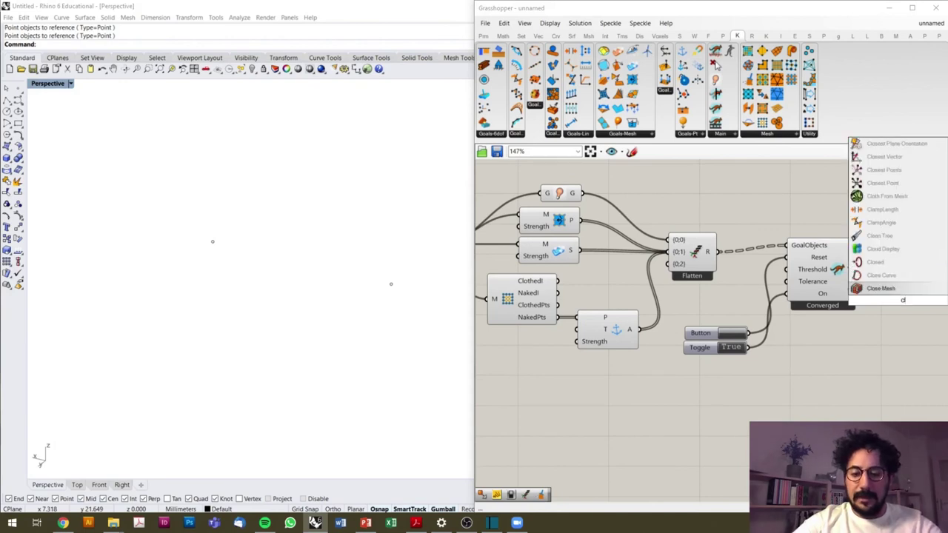
{"action": "type", "text": "ean"}
{"action": "left_click", "coordinate": [879, 288]}
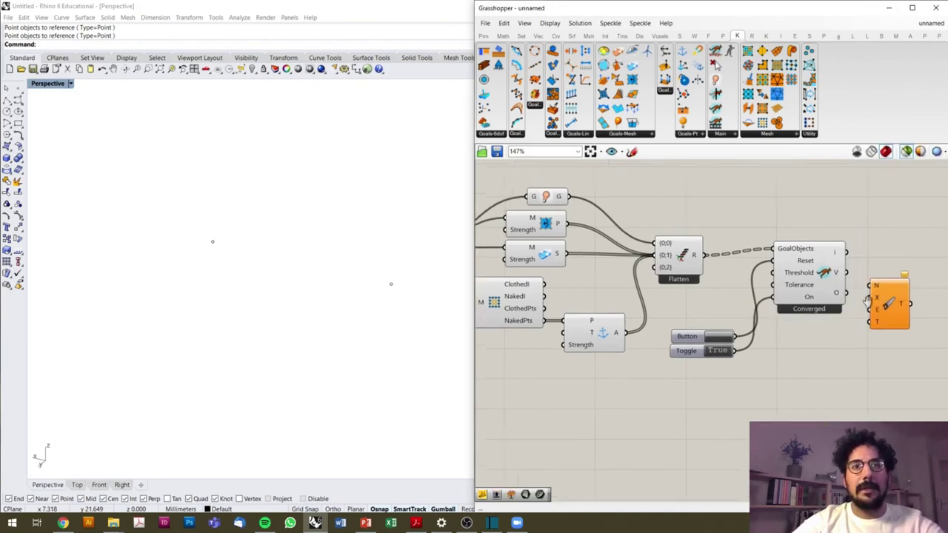
{"action": "right_click_drag", "start_coordinate": [856, 294], "coordinate": [770, 311]}
{"action": "mouse_move", "coordinate": [773, 306]}
{"action": "left_mouse_down"}
{"action": "mouse_move", "coordinate": [797, 335]}
{"action": "mouse_move", "coordinate": [810, 289]}
{"action": "left_mouse_up"}
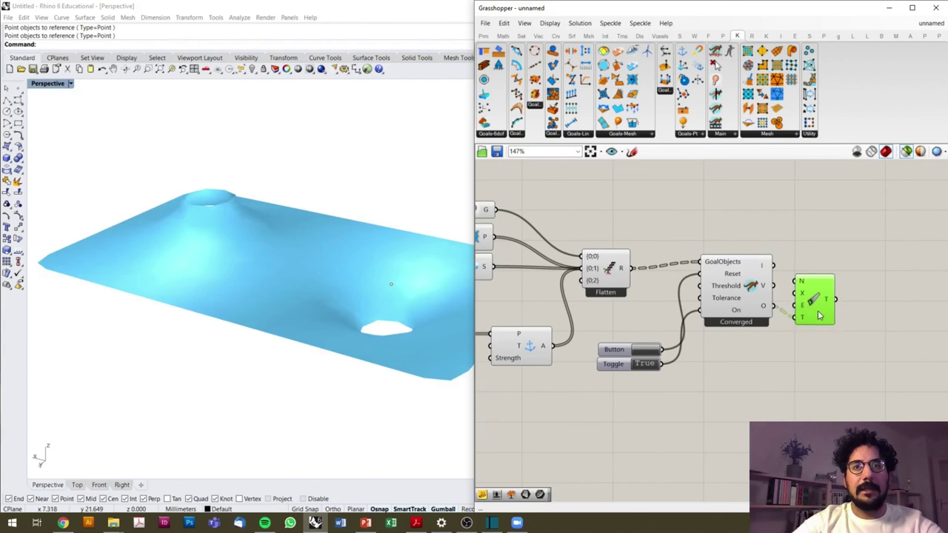
{"action": "left_click", "coordinate": [865, 315]}
Attach a panel showing one mesh of 239 vertices and 400 faces
{"action": "double_click", "coordinate": [865, 314]}
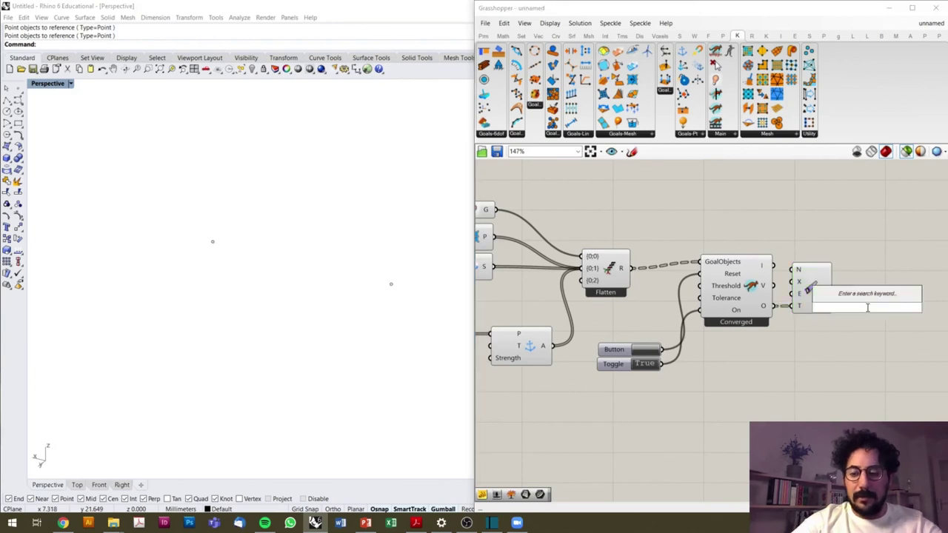
{"action": "type", "text": "1"}
{"action": "left_click", "coordinate": [853, 295]}
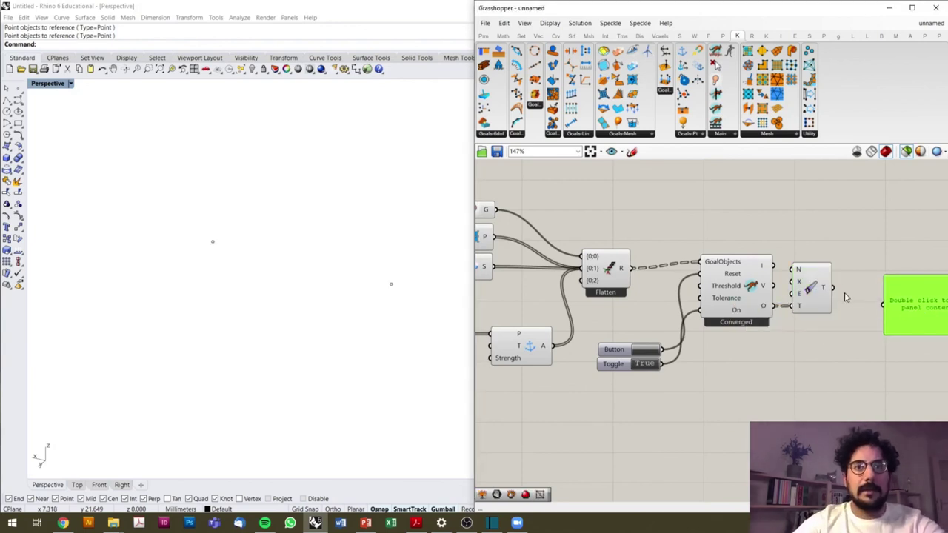
{"action": "mouse_move", "coordinate": [832, 288]}
{"action": "left_mouse_down"}
{"action": "mouse_move", "coordinate": [883, 304]}
{"action": "mouse_move", "coordinate": [853, 313]}
{"action": "mouse_move", "coordinate": [889, 309]}
{"action": "left_mouse_up"}
{"action": "scroll", "coordinate": [858, 290], "scroll_direction": "down", "scroll_amount": 3}
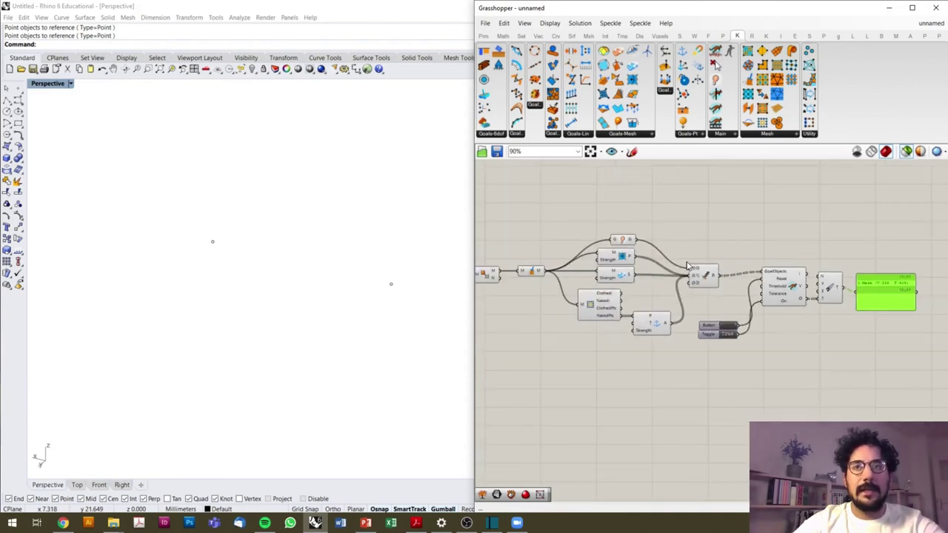
{"action": "scroll", "coordinate": [611, 278], "scroll_direction": "up", "scroll_amount": 2}
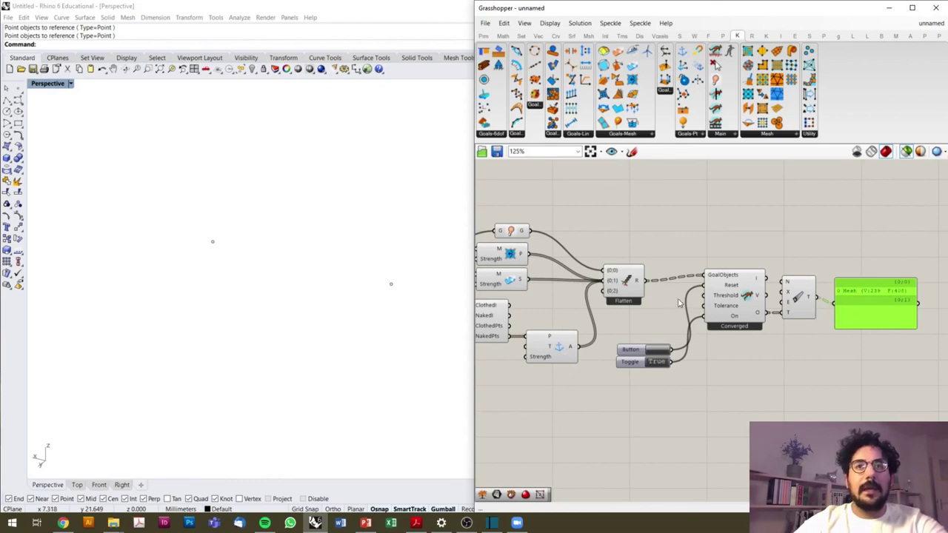
Nudge the Flatten component into place
{"action": "left_click_drag", "start_coordinate": [628, 300], "coordinate": [649, 295]}
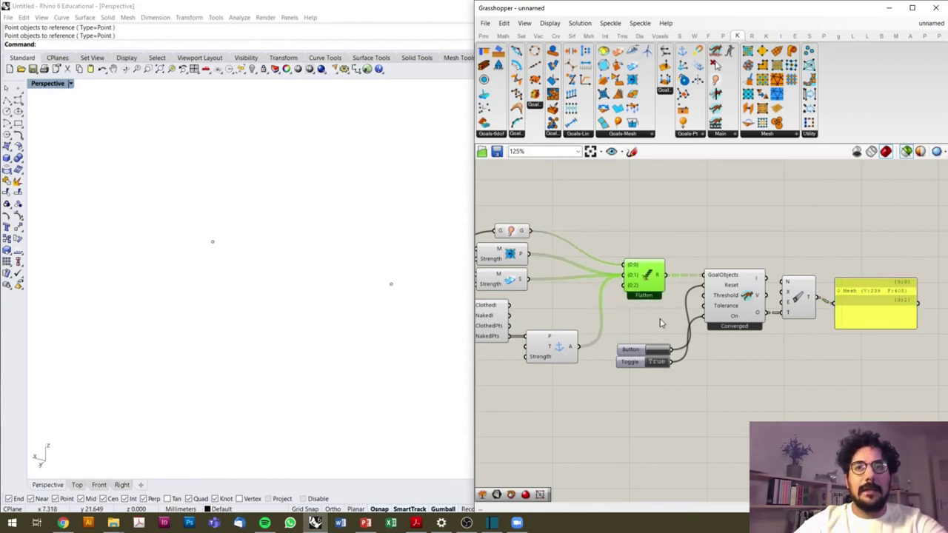
{"action": "scroll", "coordinate": [661, 323], "scroll_direction": "down", "scroll_amount": 1}
{"action": "scroll", "coordinate": [749, 332], "scroll_direction": "down", "scroll_amount": 3}
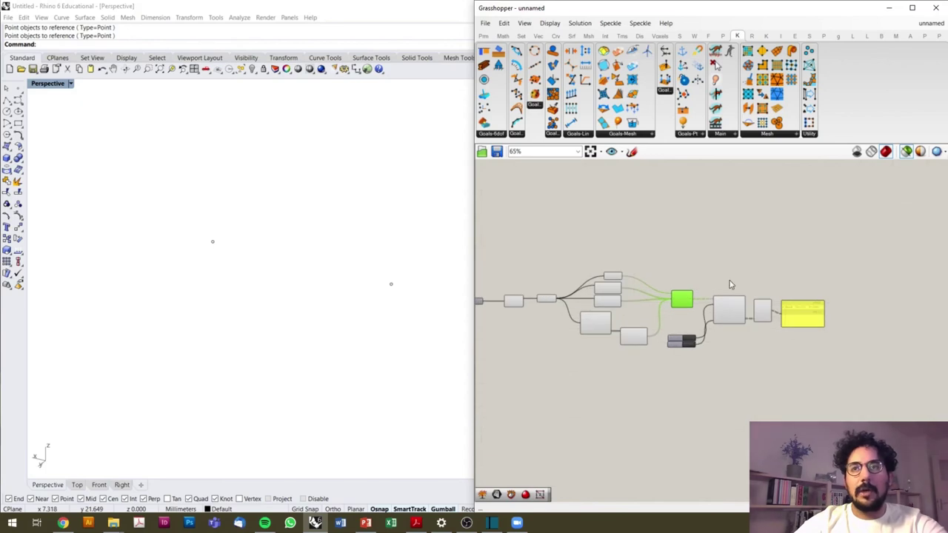
{"action": "scroll", "coordinate": [741, 287], "scroll_direction": "up", "scroll_amount": 1}
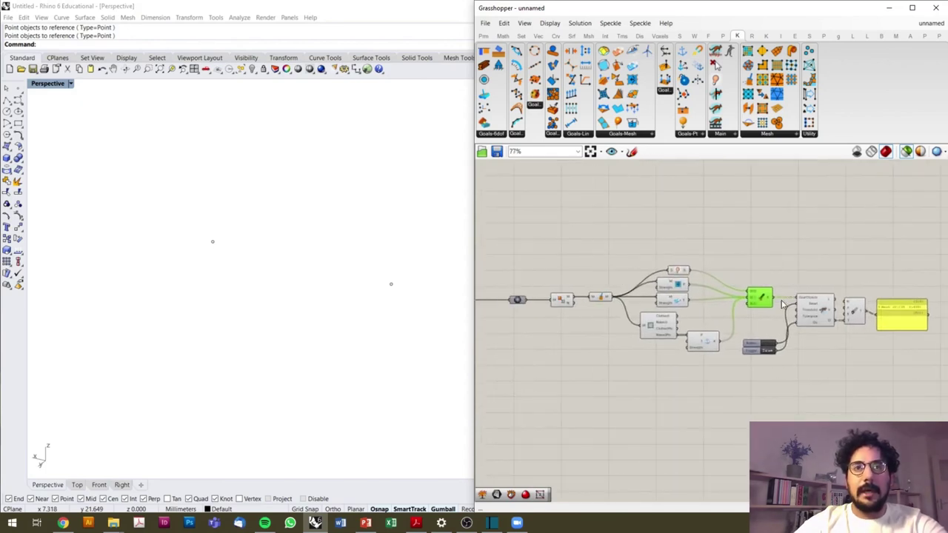
{"action": "scroll", "coordinate": [782, 304], "scroll_direction": "up", "scroll_amount": 1}
Disable preview for the whole definition with Ctrl+E and move the panel right
{"action": "left_click_drag", "start_coordinate": [866, 247], "coordinate": [505, 389]}
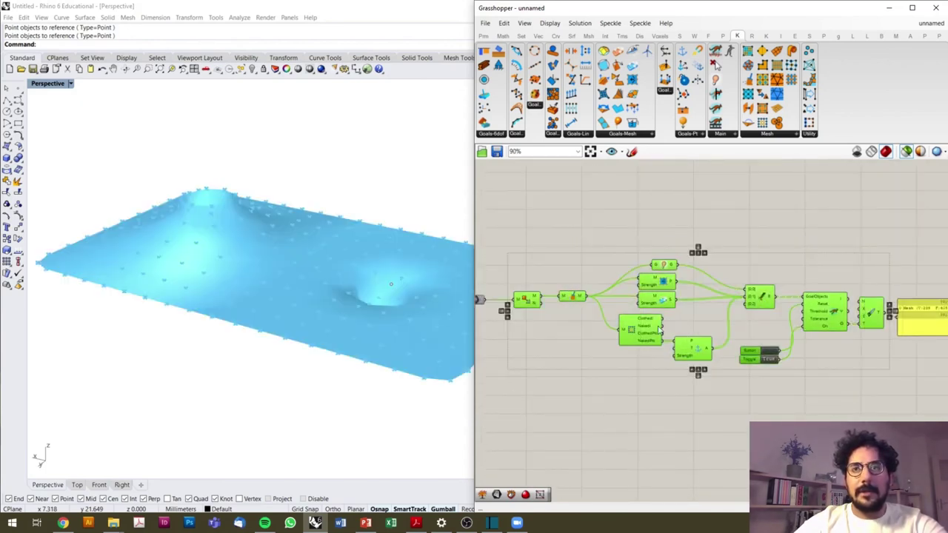
{"action": "middle_click", "coordinate": [662, 308]}
{"action": "key", "text": "ctrl+e"}
{"action": "scroll", "coordinate": [821, 233], "scroll_direction": "down", "scroll_amount": 2}
{"action": "scroll", "coordinate": [696, 286], "scroll_direction": "down", "scroll_amount": 2}
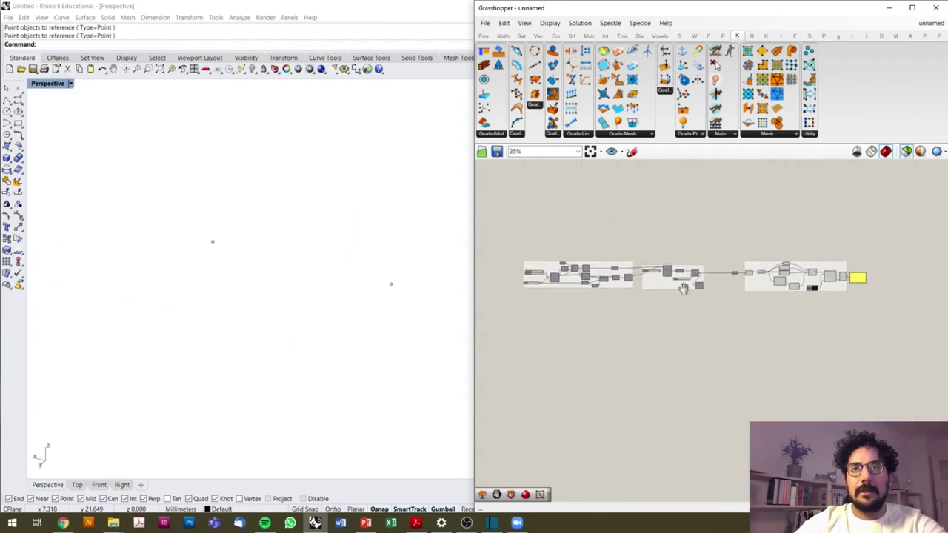
{"action": "scroll", "coordinate": [740, 289], "scroll_direction": "up", "scroll_amount": 1}
{"action": "scroll", "coordinate": [846, 294], "scroll_direction": "up", "scroll_amount": 1}
{"action": "scroll", "coordinate": [782, 282], "scroll_direction": "up", "scroll_amount": 3}
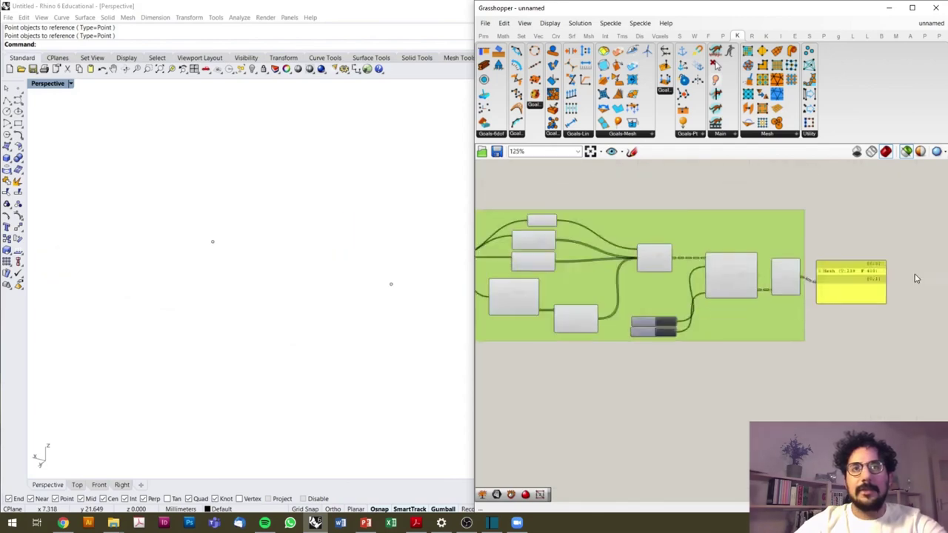
{"action": "scroll", "coordinate": [852, 278], "scroll_direction": "up", "scroll_amount": 3}
{"action": "left_click_drag", "start_coordinate": [715, 319], "coordinate": [791, 296]}
{"action": "left_click", "coordinate": [746, 281]}
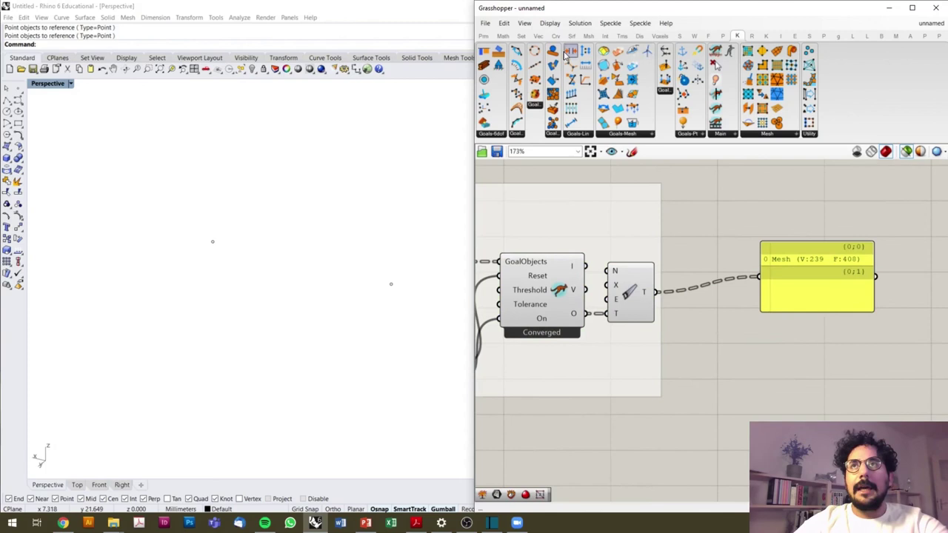
{"action": "left_click", "coordinate": [556, 35]}
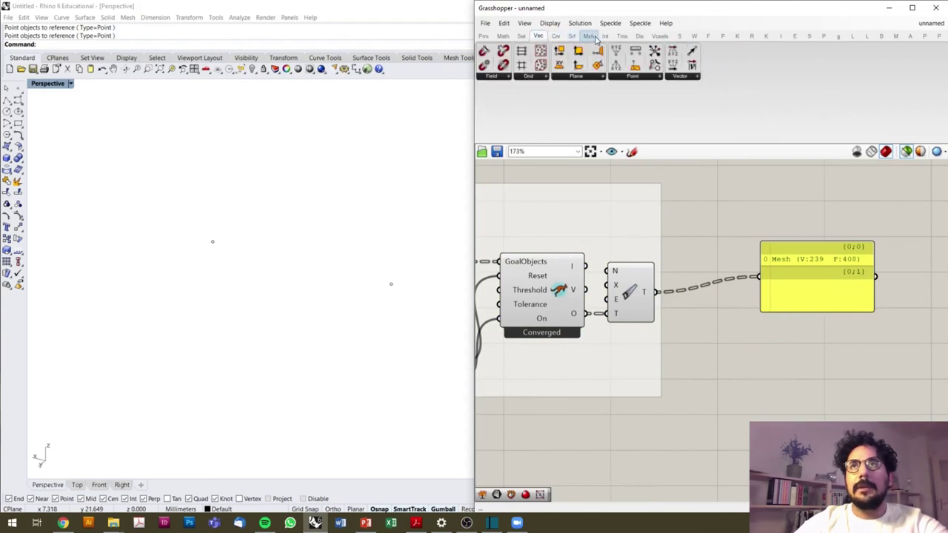
Place a Weaverbird Catmull-Clark Subdivision fed by the cleaned relaxed mesh
{"action": "left_click", "coordinate": [694, 36]}
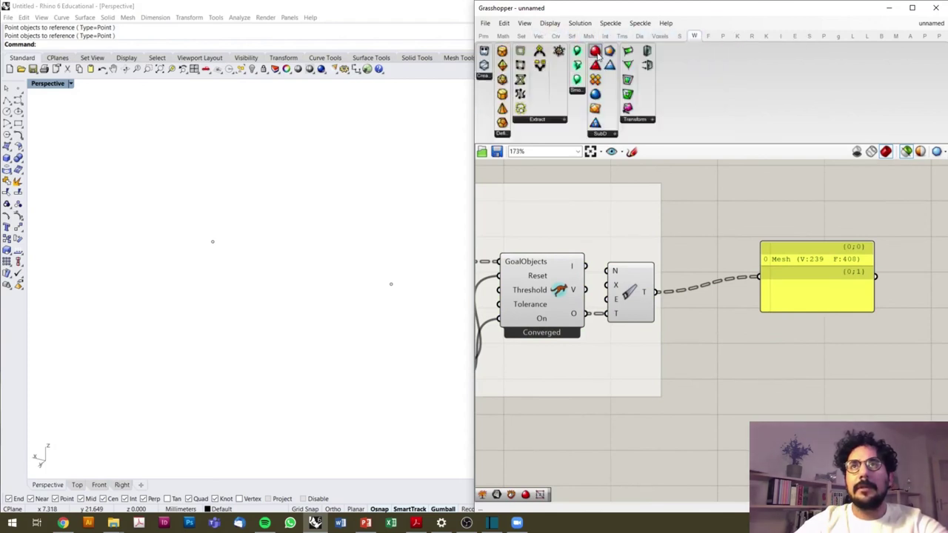
{"action": "left_click_drag", "start_coordinate": [576, 80], "coordinate": [807, 346]}
{"action": "mouse_move", "coordinate": [654, 292]}
{"action": "left_mouse_down"}
{"action": "mouse_move", "coordinate": [707, 323]}
{"action": "mouse_move", "coordinate": [783, 332]}
{"action": "left_mouse_up"}
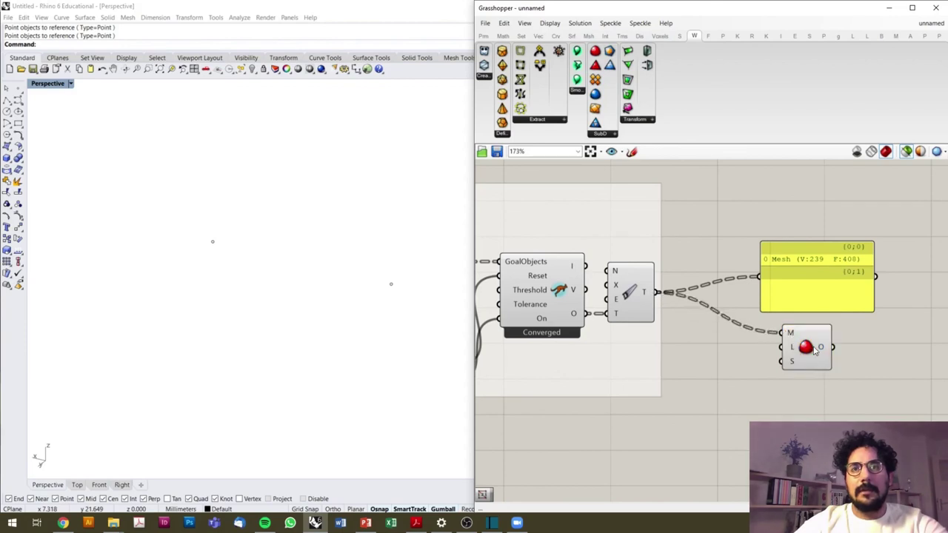
{"action": "right_click_drag", "start_coordinate": [297, 296], "coordinate": [334, 301]}
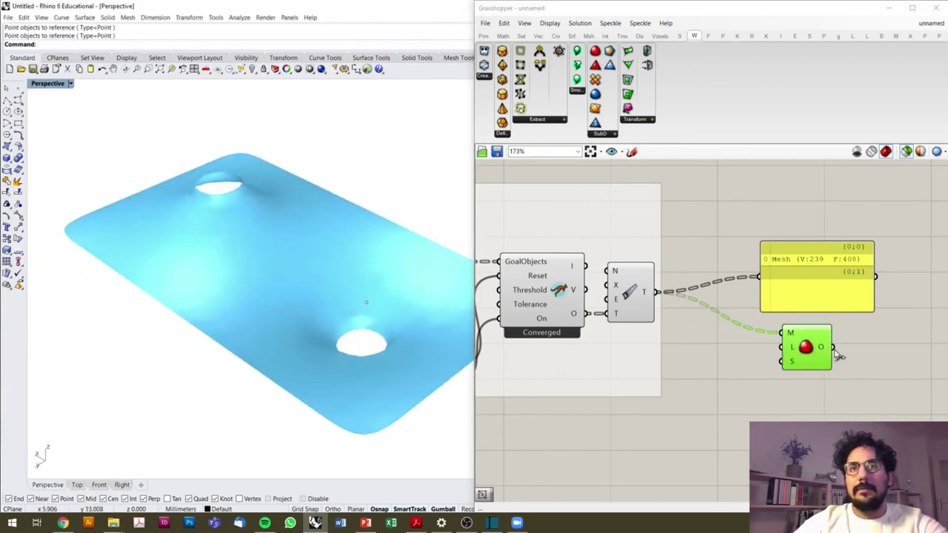
Add a Mesh Edges component on the subdivided mesh output
{"action": "double_click", "coordinate": [883, 362]}
{"action": "type", "text": "mesh"}
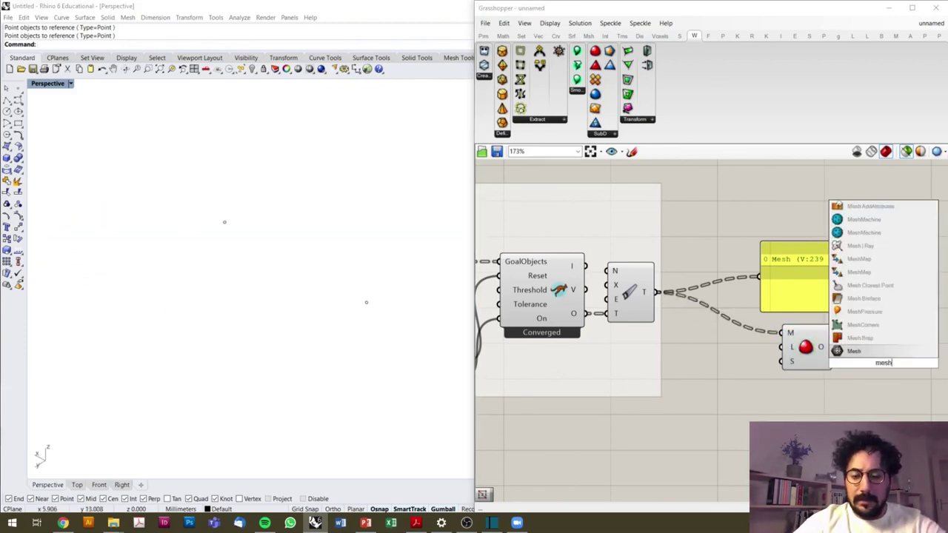
{"action": "type", "text": "edg"}
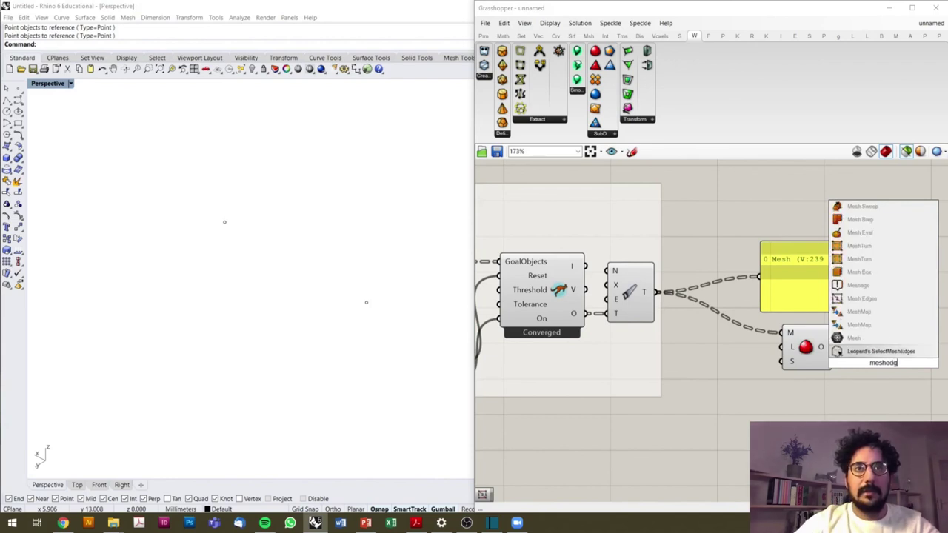
{"action": "type", "text": "e"}
{"action": "key", "text": "Up"}
{"action": "key", "text": "Return"}
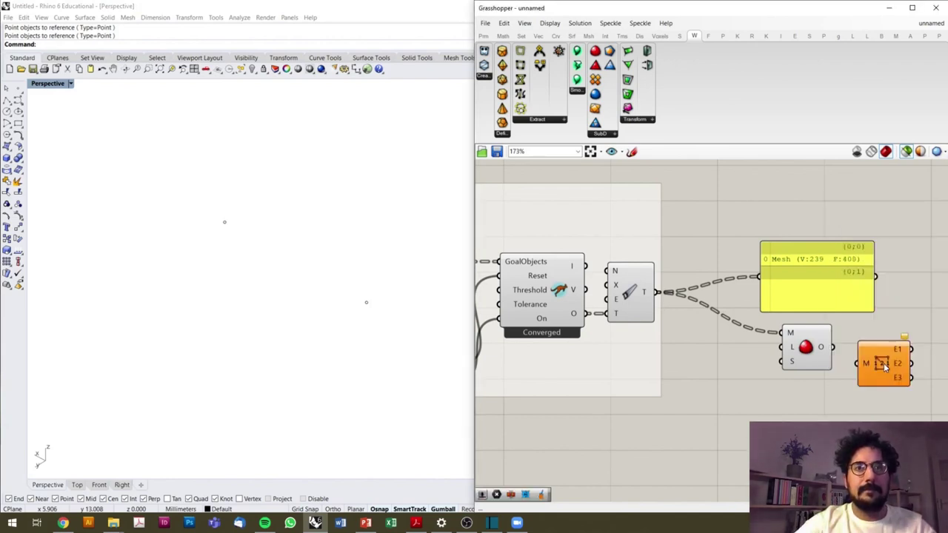
{"action": "left_click_drag", "start_coordinate": [833, 348], "coordinate": [857, 364]}
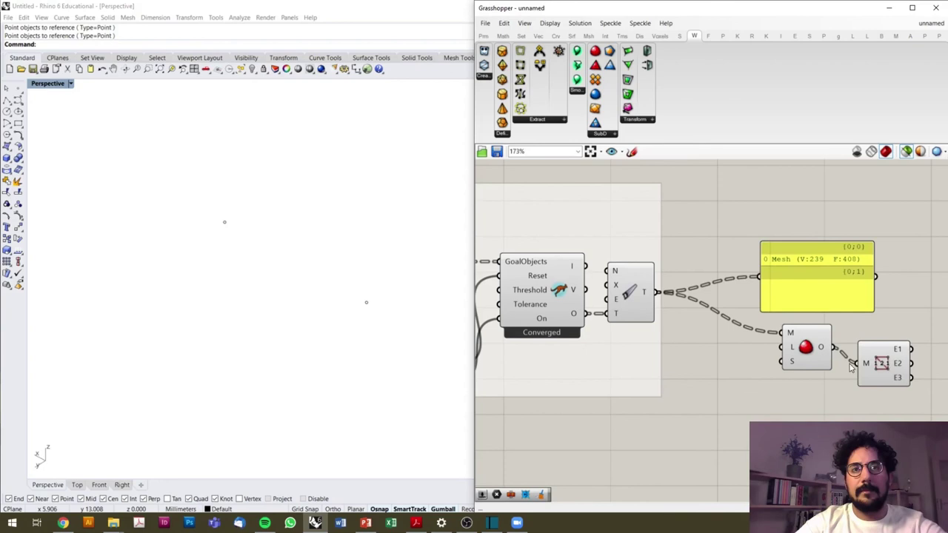
Wire a number slider set to 3 into the subdivision Level and preview the result
{"action": "double_click", "coordinate": [757, 400]}
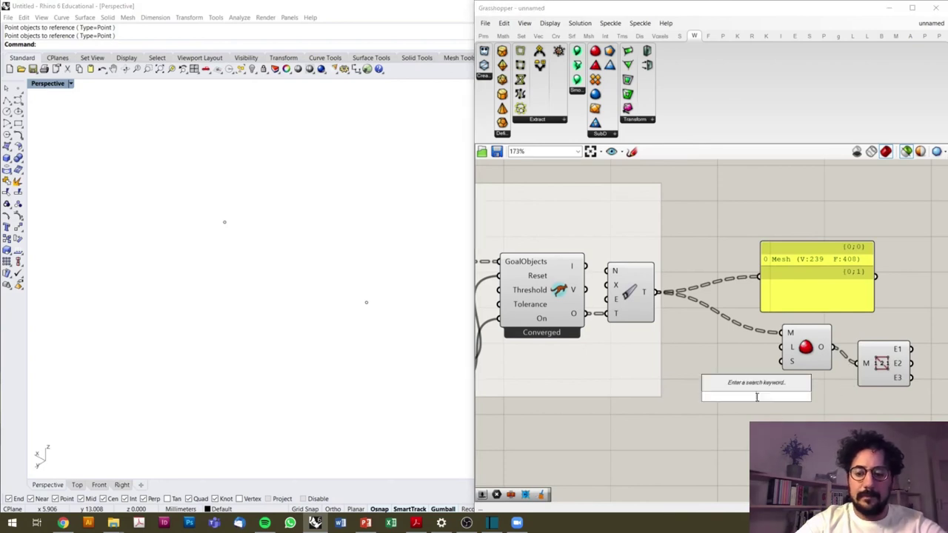
{"action": "type", "text": "3"}
{"action": "key", "text": "Return"}
{"action": "left_click_drag", "start_coordinate": [816, 397], "coordinate": [781, 361]}
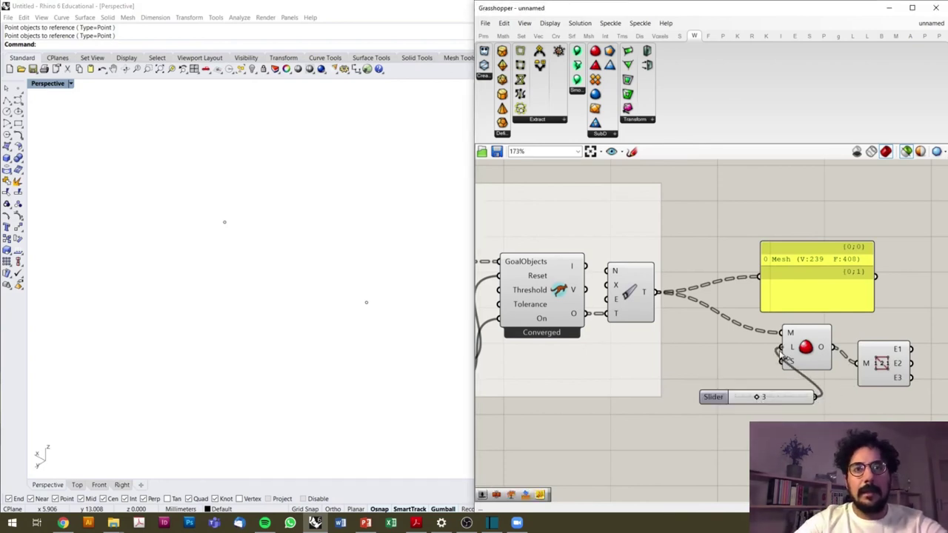
{"action": "left_click", "coordinate": [789, 359]}
{"action": "left_click", "coordinate": [881, 358]}
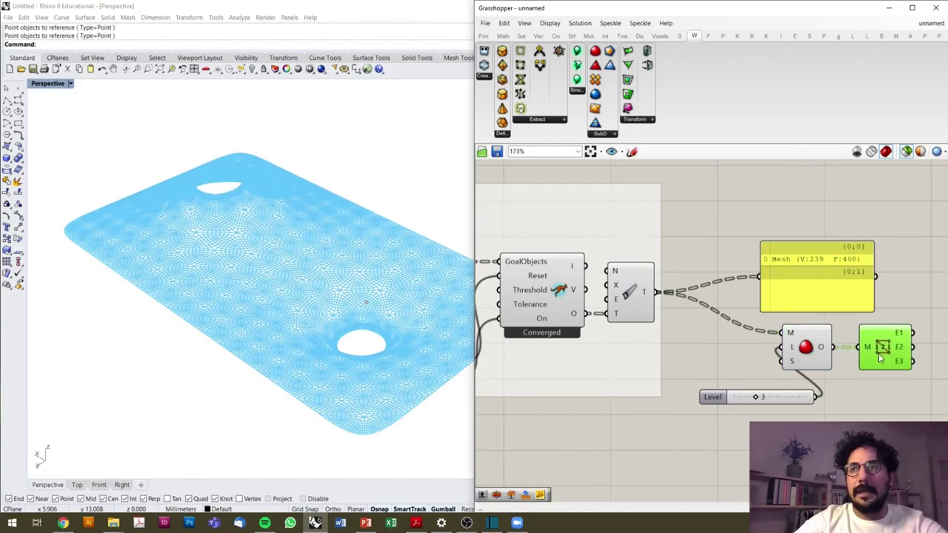
Lower the subdivision Level slider from 3 while viewing the funnels from a low side angle
{"action": "scroll", "coordinate": [296, 286], "scroll_direction": "up", "scroll_amount": 5}
{"action": "scroll", "coordinate": [218, 281], "scroll_direction": "down", "scroll_amount": 5}
{"action": "right_click_drag", "start_coordinate": [217, 281], "coordinate": [272, 249]}
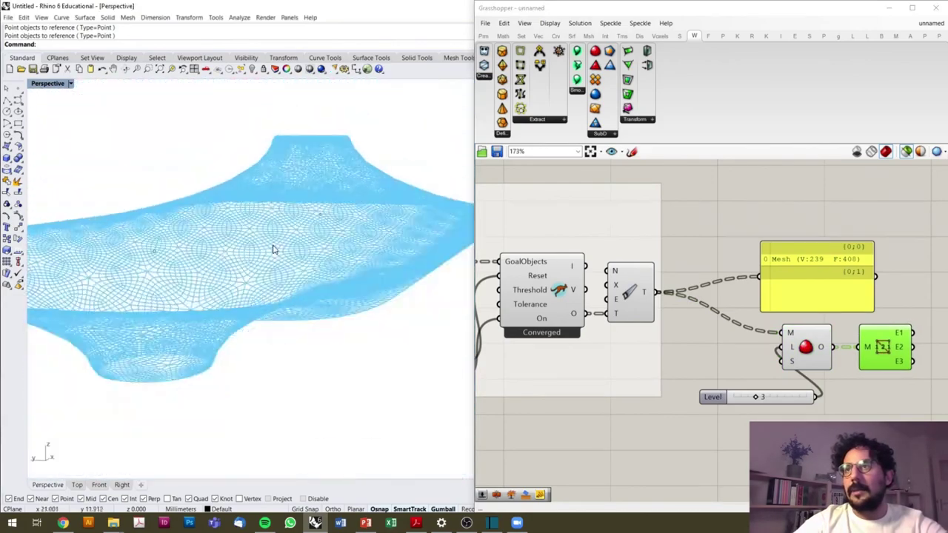
{"action": "scroll", "coordinate": [296, 274], "scroll_direction": "up", "scroll_amount": 3}
{"action": "scroll", "coordinate": [311, 278], "scroll_direction": "up", "scroll_amount": 2}
{"action": "scroll", "coordinate": [753, 398], "scroll_direction": "up", "scroll_amount": 2}
{"action": "scroll", "coordinate": [753, 397], "scroll_direction": "up", "scroll_amount": 2}
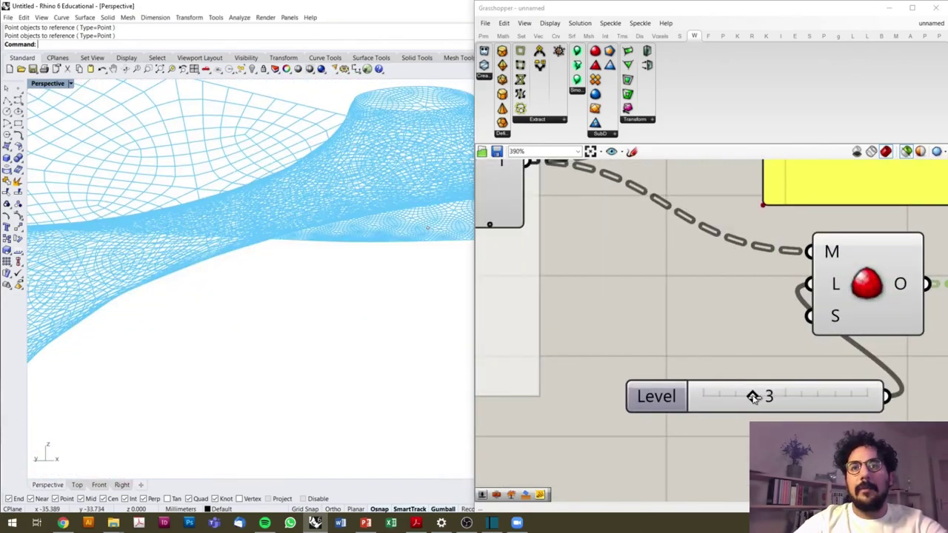
{"action": "mouse_move", "coordinate": [753, 397]}
{"action": "left_mouse_down"}
{"action": "mouse_move", "coordinate": [719, 396]}
{"action": "mouse_move", "coordinate": [753, 395]}
{"action": "mouse_move", "coordinate": [719, 395]}
{"action": "mouse_move", "coordinate": [729, 397]}
{"action": "left_mouse_up"}
Reposition the Level slider and move the subdivision and Mesh Edges components up
{"action": "left_click", "coordinate": [865, 296]}
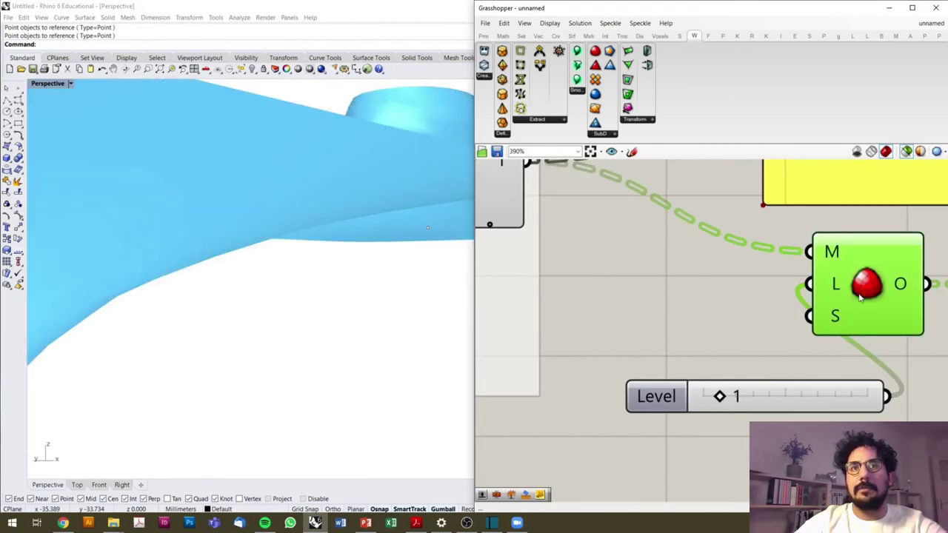
{"action": "left_click_drag", "start_coordinate": [817, 393], "coordinate": [728, 350]}
{"action": "left_click", "coordinate": [878, 296]}
{"action": "scroll", "coordinate": [877, 297], "scroll_direction": "down", "scroll_amount": 5}
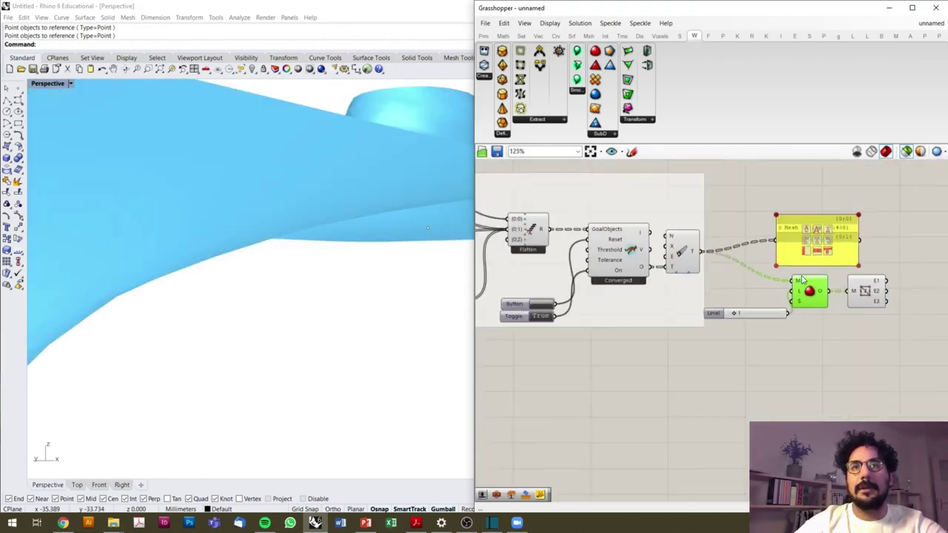
{"action": "scroll", "coordinate": [815, 288], "scroll_direction": "up", "scroll_amount": 2}
{"action": "left_click", "coordinate": [820, 259]}
{"action": "left_click", "coordinate": [806, 281]}
{"action": "left_click_drag", "start_coordinate": [803, 278], "coordinate": [806, 267]}
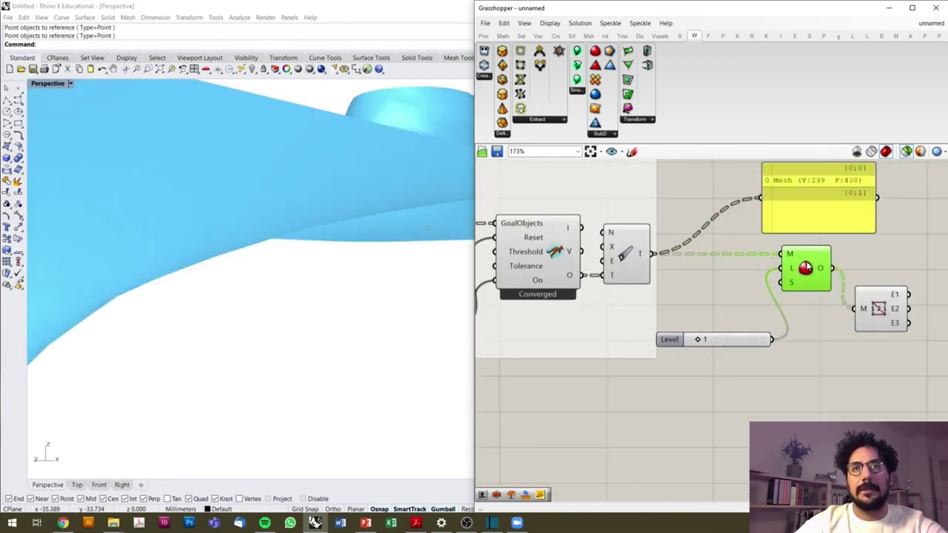
{"action": "left_click_drag", "start_coordinate": [877, 309], "coordinate": [870, 268]}
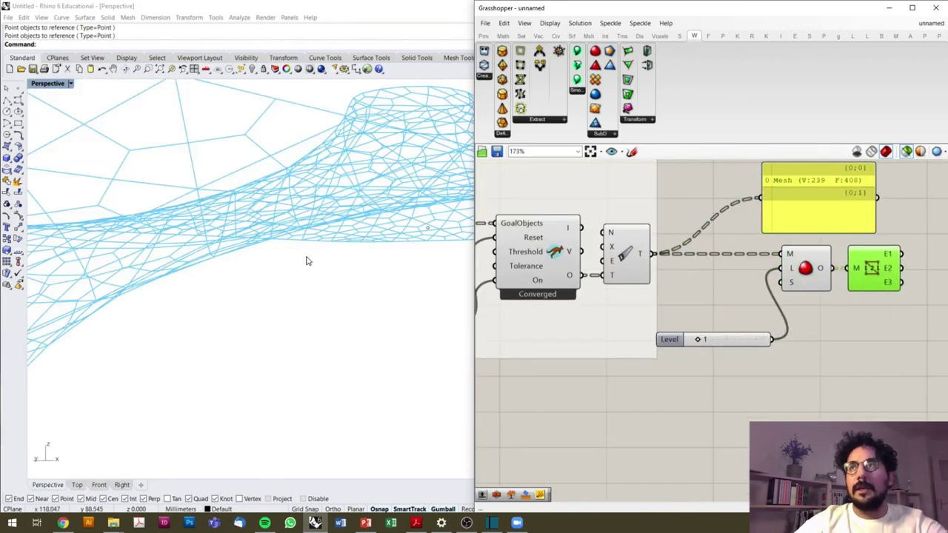
Orbit to an oblique view of the whole plate and bring the solver group into view
{"action": "right_click_drag", "start_coordinate": [307, 259], "coordinate": [306, 292]}
{"action": "scroll", "coordinate": [289, 285], "scroll_direction": "down", "scroll_amount": 5}
{"action": "scroll", "coordinate": [350, 354], "scroll_direction": "up", "scroll_amount": 4}
{"action": "scroll", "coordinate": [349, 354], "scroll_direction": "down", "scroll_amount": 3}
{"action": "mouse_move", "coordinate": [370, 348]}
{"action": "right_mouse_down"}
{"action": "mouse_move", "coordinate": [429, 323]}
{"action": "mouse_move", "coordinate": [474, 334]}
{"action": "right_mouse_up"}
{"action": "scroll", "coordinate": [745, 290], "scroll_direction": "down", "scroll_amount": 5}
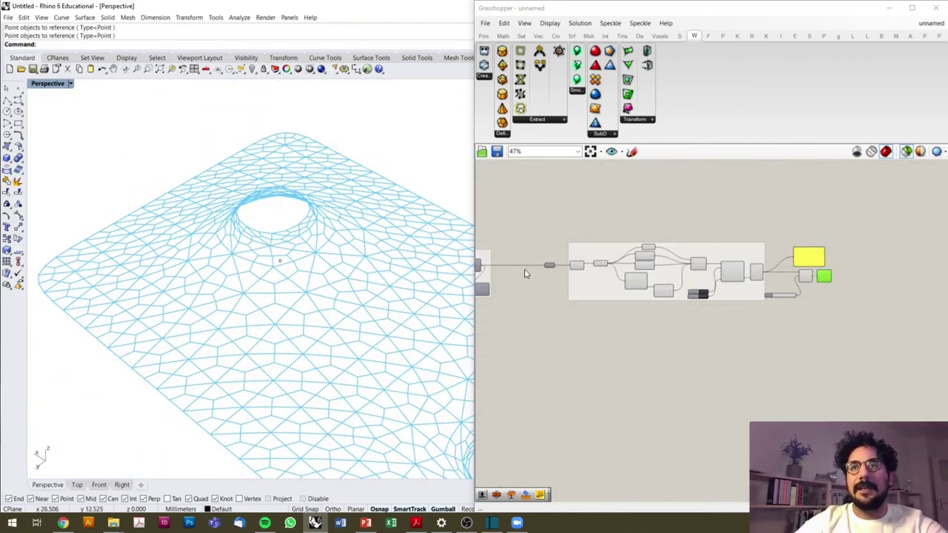
{"action": "scroll", "coordinate": [548, 289], "scroll_direction": "up", "scroll_amount": 3}
{"action": "right_click_drag", "start_coordinate": [832, 296], "coordinate": [623, 300]}
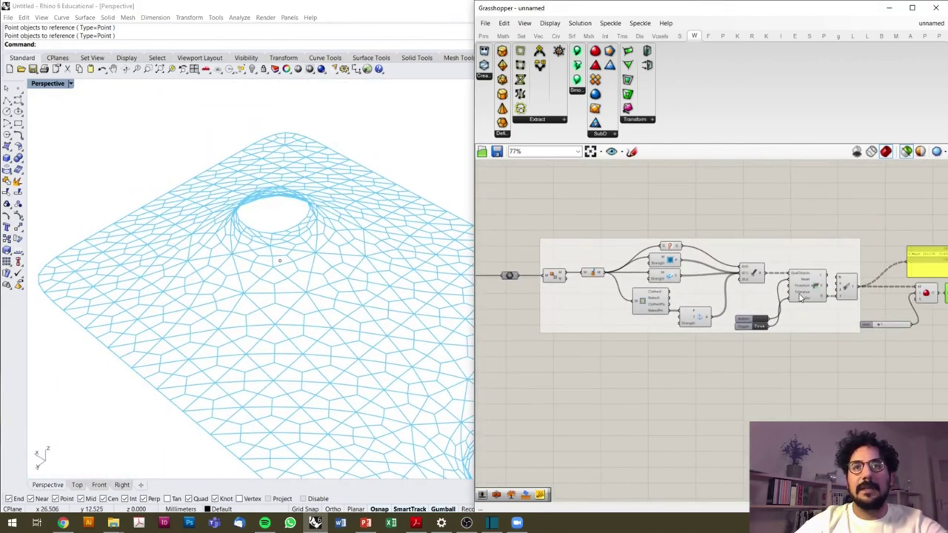
{"action": "scroll", "coordinate": [781, 310], "scroll_direction": "up", "scroll_amount": 5}
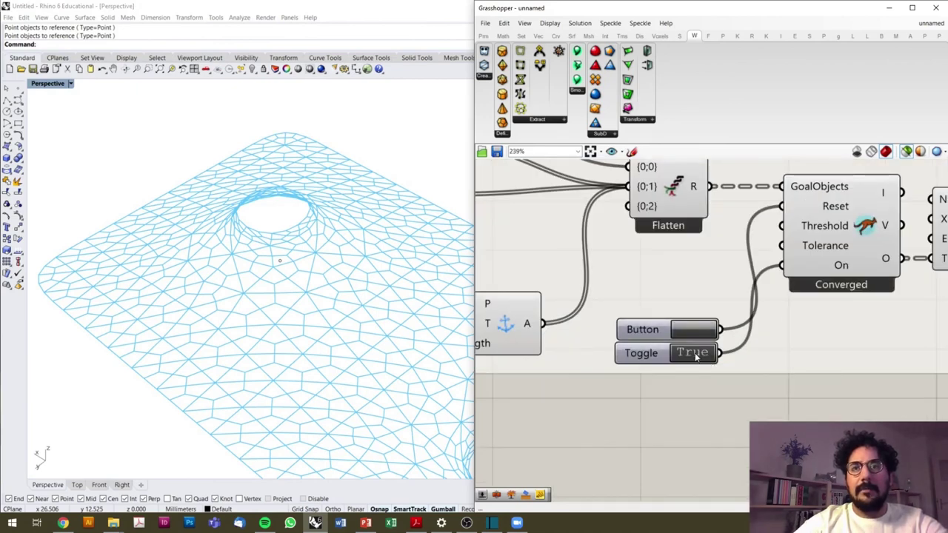
Toggle the Kangaroo solver off, reset it, switch it back on and reset again to re-relax
{"action": "left_click", "coordinate": [869, 232]}
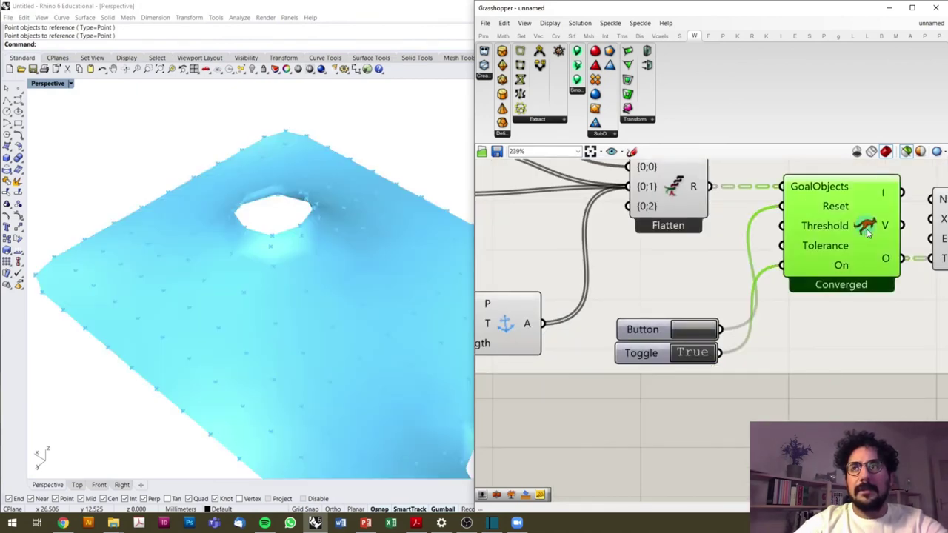
{"action": "double_click", "coordinate": [695, 354]}
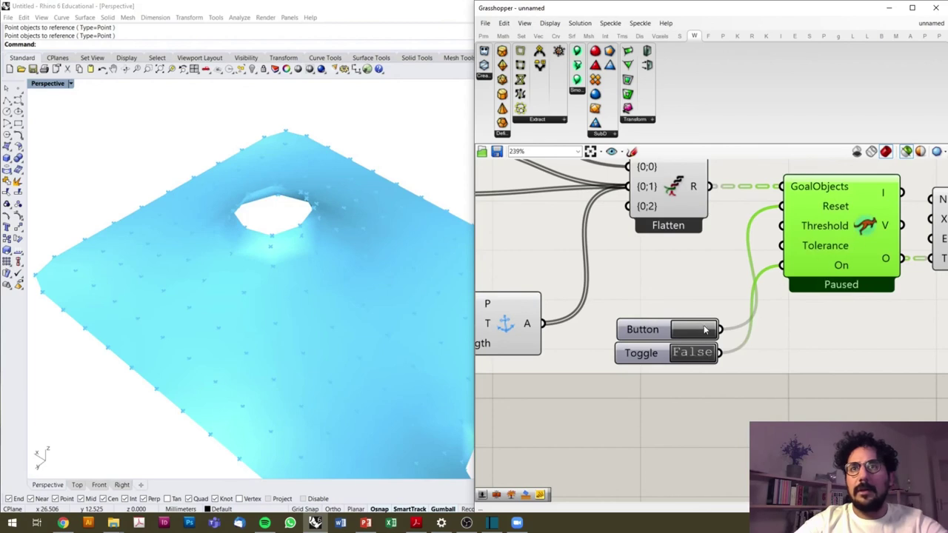
{"action": "left_click", "coordinate": [696, 333]}
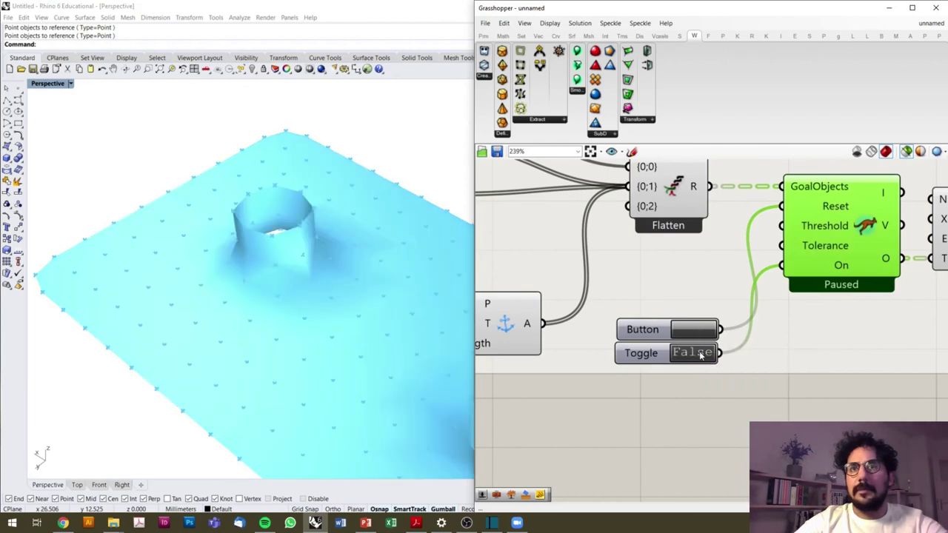
{"action": "double_click", "coordinate": [700, 356]}
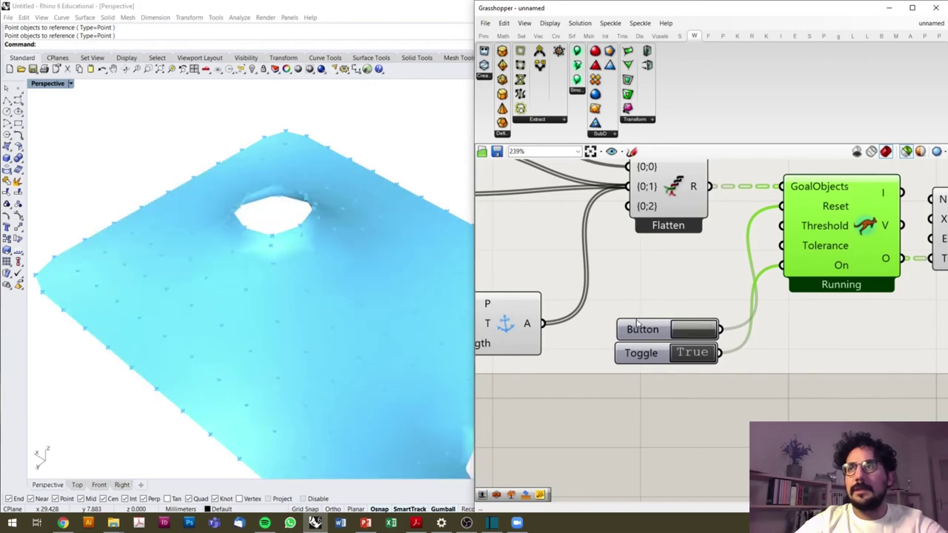
{"action": "scroll", "coordinate": [244, 269], "scroll_direction": "down", "scroll_amount": 5}
{"action": "scroll", "coordinate": [333, 329], "scroll_direction": "up", "scroll_amount": 3}
{"action": "right_click_drag", "start_coordinate": [334, 329], "coordinate": [342, 297]}
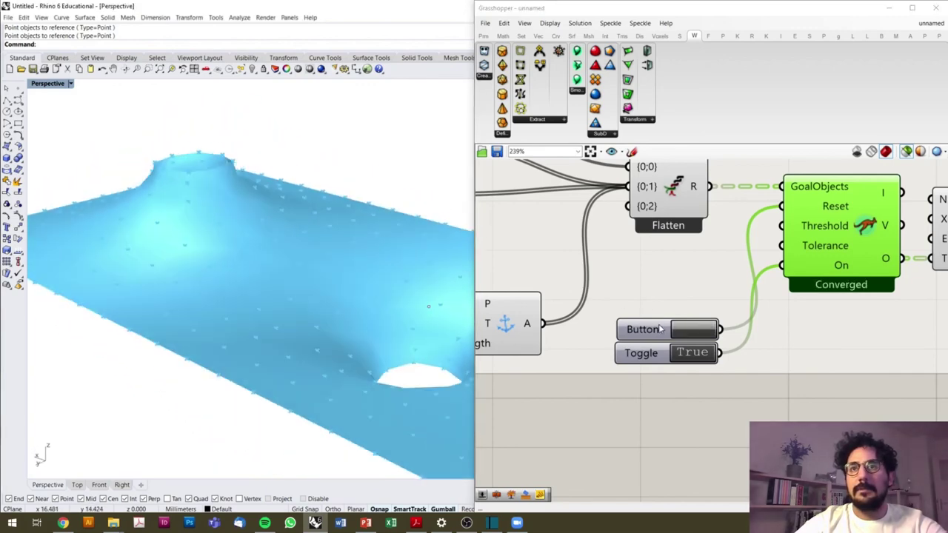
{"action": "left_click", "coordinate": [693, 328]}
{"action": "scroll", "coordinate": [694, 328], "scroll_direction": "down", "scroll_amount": 3}
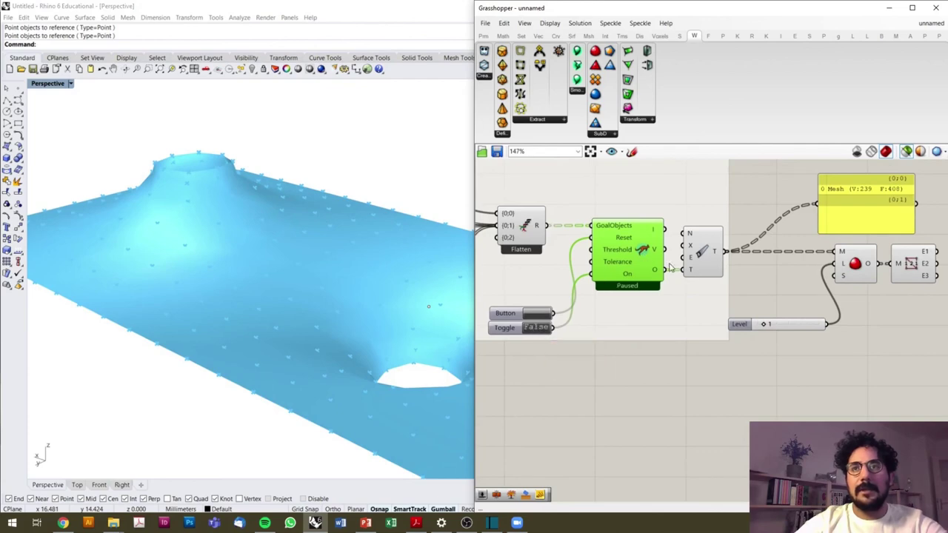
{"action": "left_click", "coordinate": [702, 255]}
Raise the subdivision Level slider to 2, with the edge wireframe previewed
{"action": "left_click", "coordinate": [851, 270]}
{"action": "left_click", "coordinate": [913, 263]}
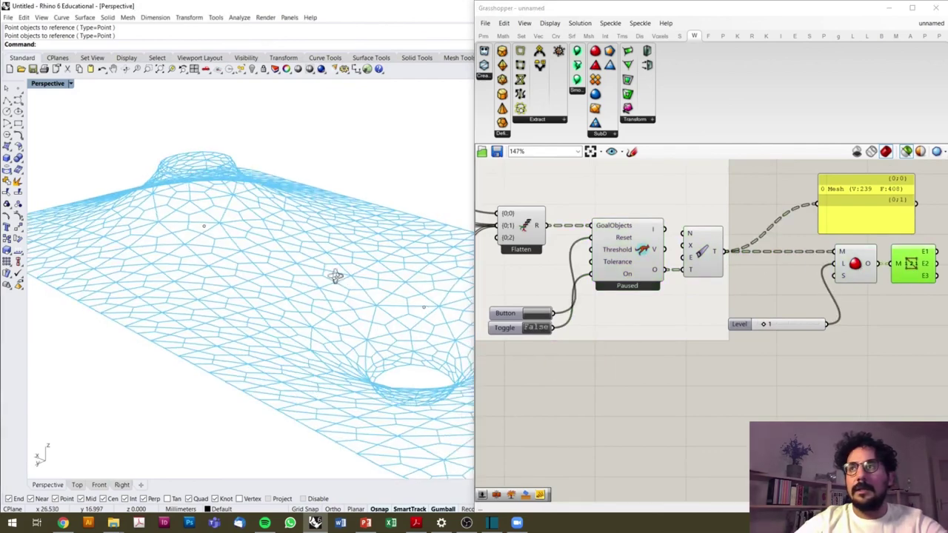
{"action": "right_click_drag", "start_coordinate": [336, 276], "coordinate": [311, 289]}
{"action": "scroll", "coordinate": [841, 320], "scroll_direction": "up", "scroll_amount": 5}
{"action": "left_click", "coordinate": [661, 320]}
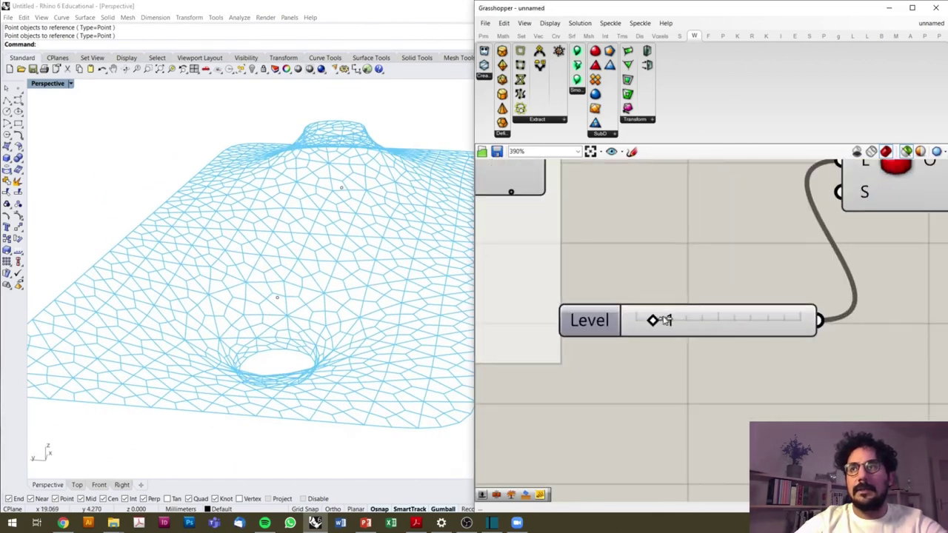
{"action": "left_click_drag", "start_coordinate": [667, 320], "coordinate": [669, 320]}
{"action": "scroll", "coordinate": [719, 192], "scroll_direction": "down", "scroll_amount": 3}
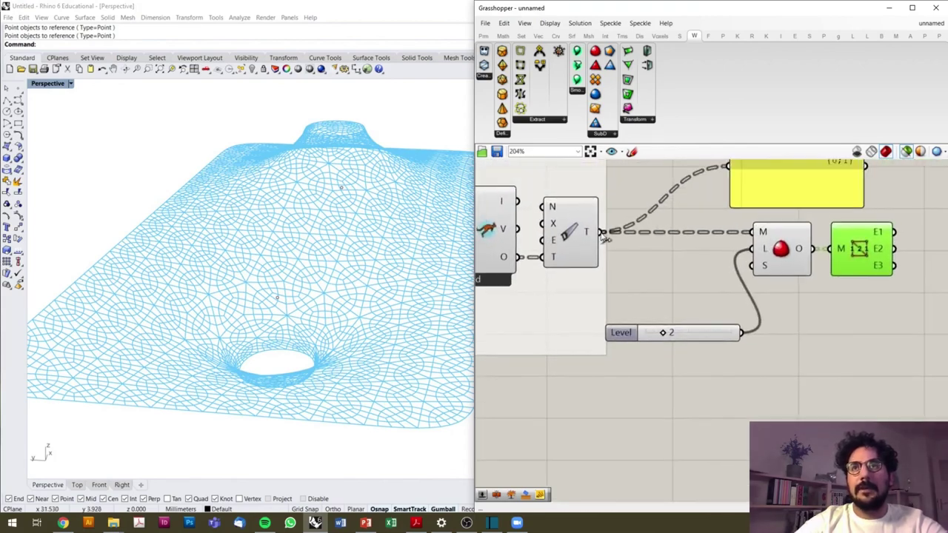
Preview the shaded mesh and the dense edge wireframe, orbiting around the refined floor
{"action": "left_click", "coordinate": [569, 252]}
{"action": "left_click", "coordinate": [785, 259]}
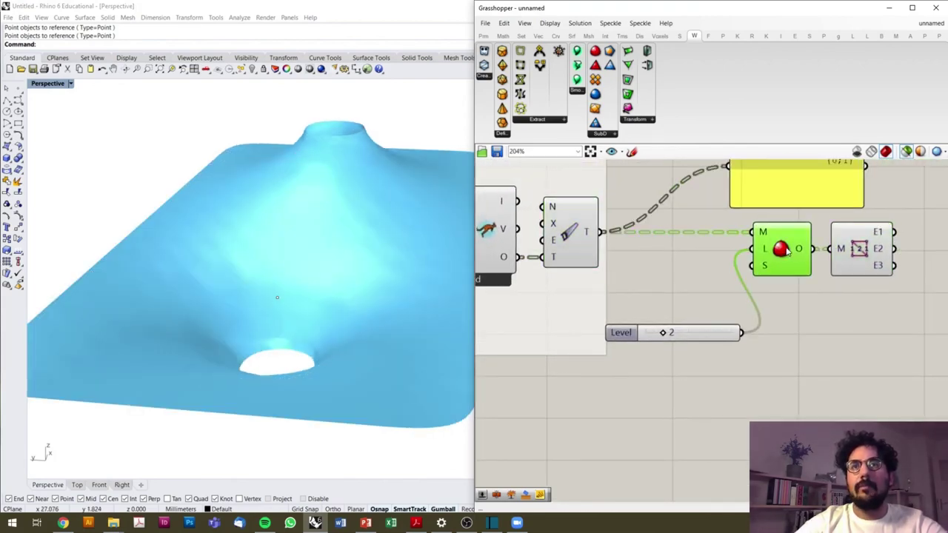
{"action": "left_click", "coordinate": [865, 261]}
{"action": "mouse_move", "coordinate": [231, 252]}
{"action": "right_mouse_down"}
{"action": "mouse_move", "coordinate": [334, 259]}
{"action": "mouse_move", "coordinate": [364, 286]}
{"action": "mouse_move", "coordinate": [395, 295]}
{"action": "right_mouse_up"}
{"action": "scroll", "coordinate": [334, 259], "scroll_direction": "down", "scroll_amount": 3}
{"action": "scroll", "coordinate": [363, 286], "scroll_direction": "up", "scroll_amount": 2}
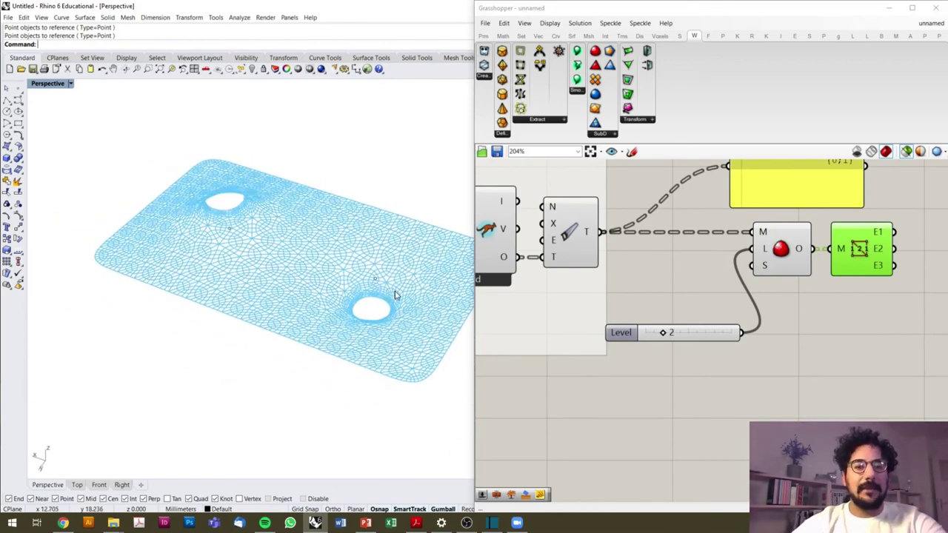
{"action": "scroll", "coordinate": [415, 288], "scroll_direction": "up", "scroll_amount": 3}
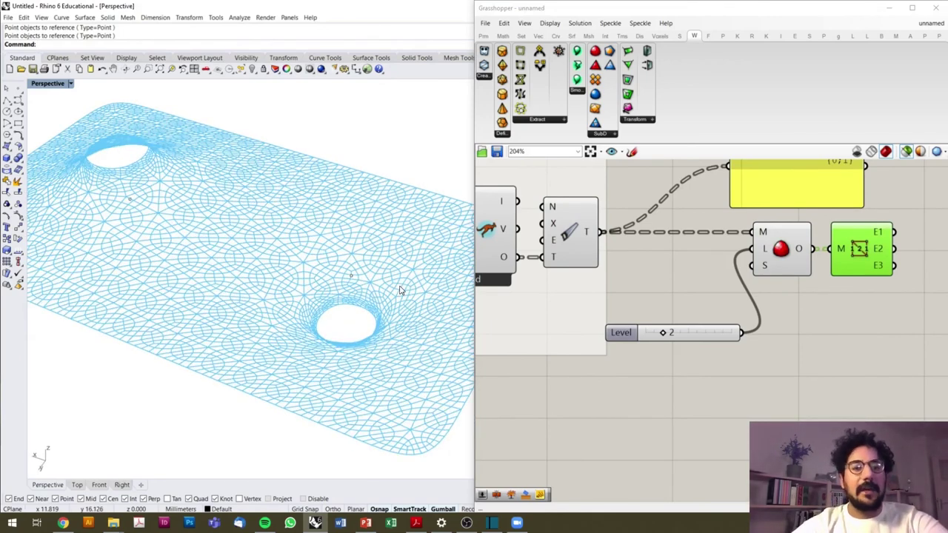